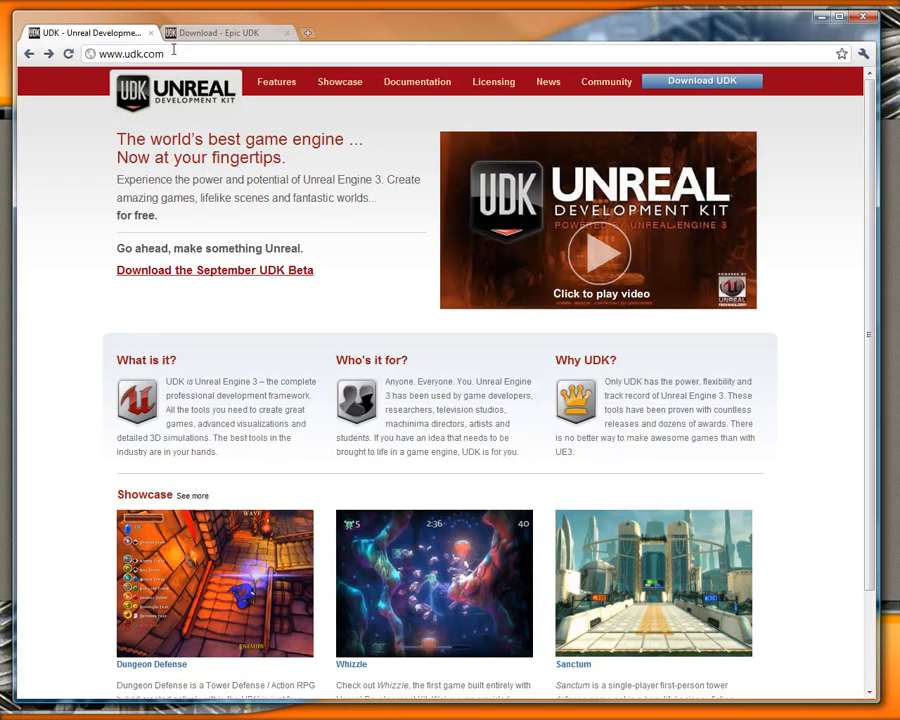
Open the UDK download page and accept the installer's end user license agreement.
{"action": "left_click", "coordinate": [195, 32]}
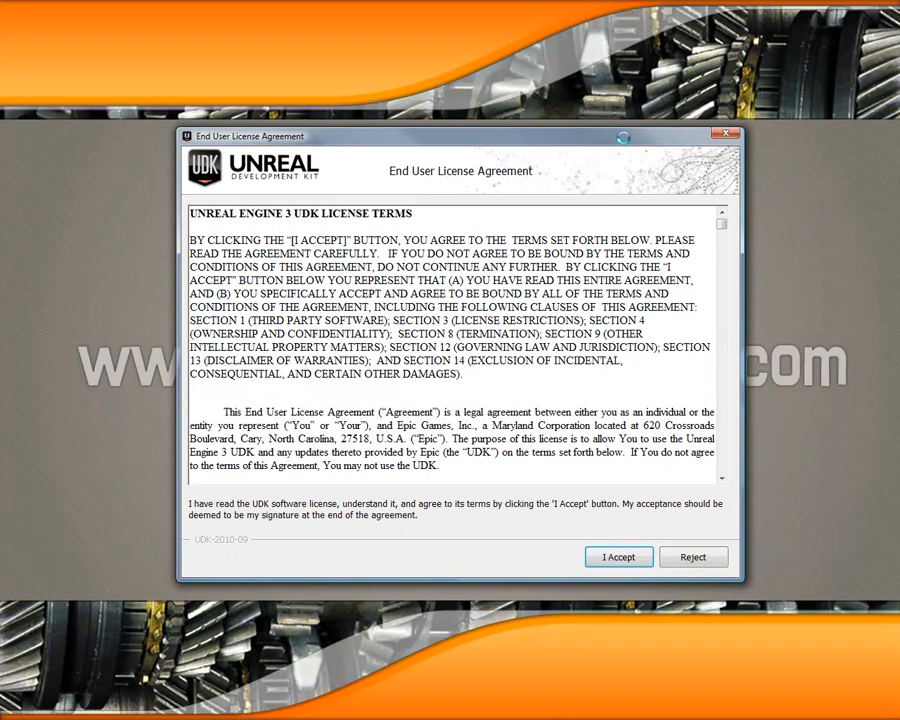
{"action": "left_click", "coordinate": [618, 557]}
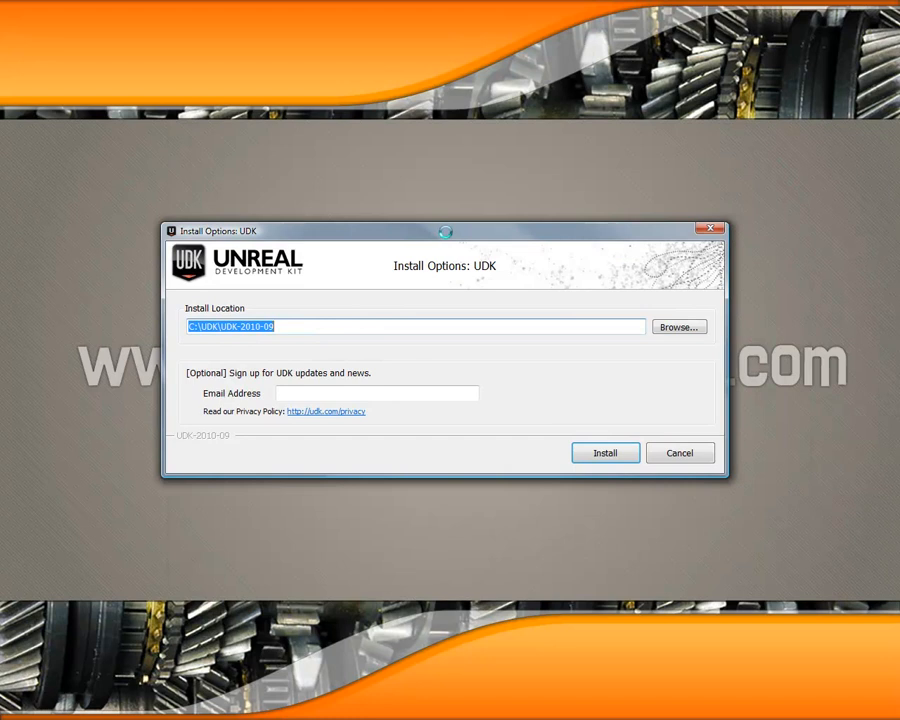
Install UDK to D:\UDK\UDK-2010-09 and finish the installer with Launch Unreal Development Kit enabled.
{"action": "left_click_drag", "start_coordinate": [195, 328], "coordinate": [173, 328]}
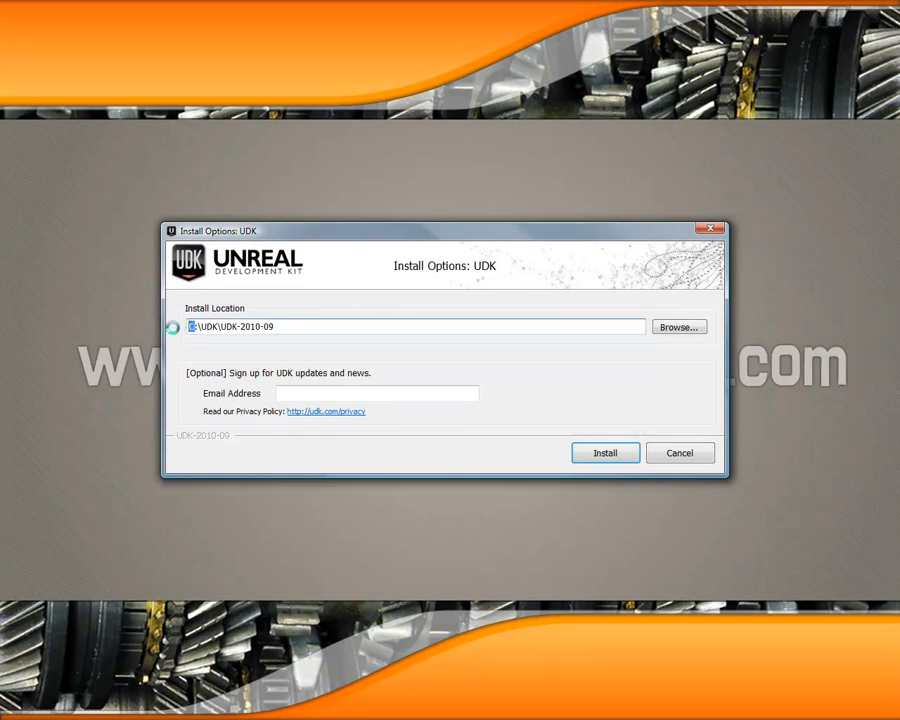
{"action": "type", "text": "D"}
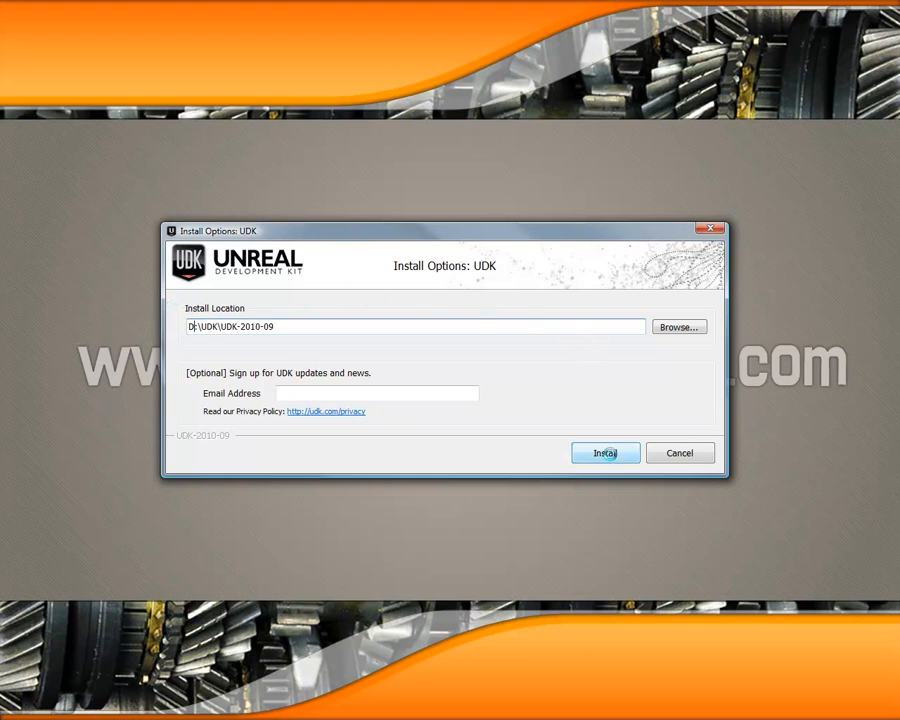
{"action": "left_click", "coordinate": [606, 453]}
{"action": "left_click_drag", "start_coordinate": [654, 291], "coordinate": [428, 284]}
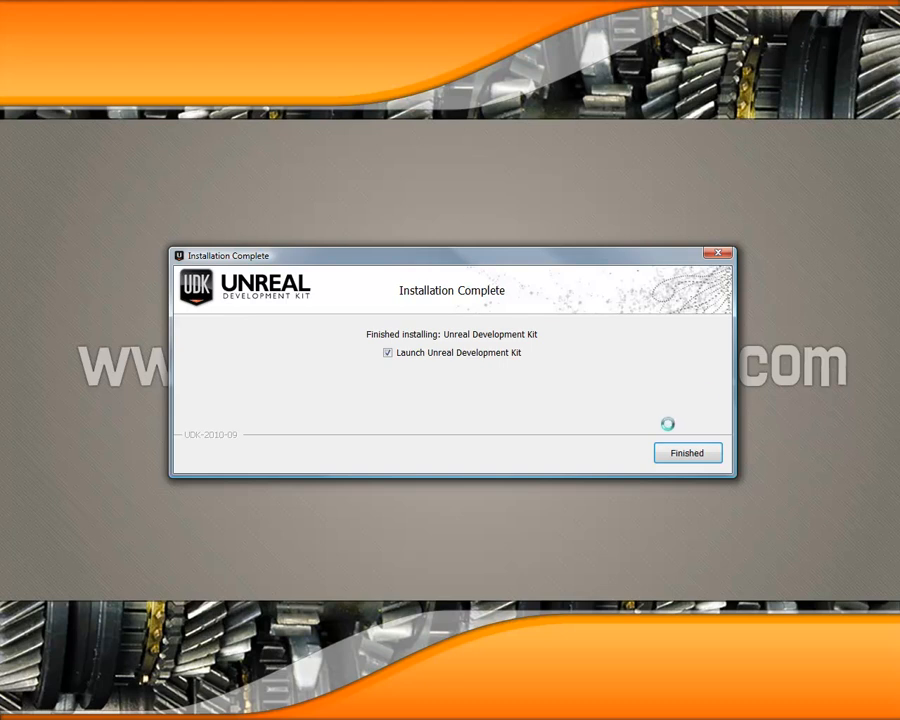
{"action": "left_click", "coordinate": [687, 452]}
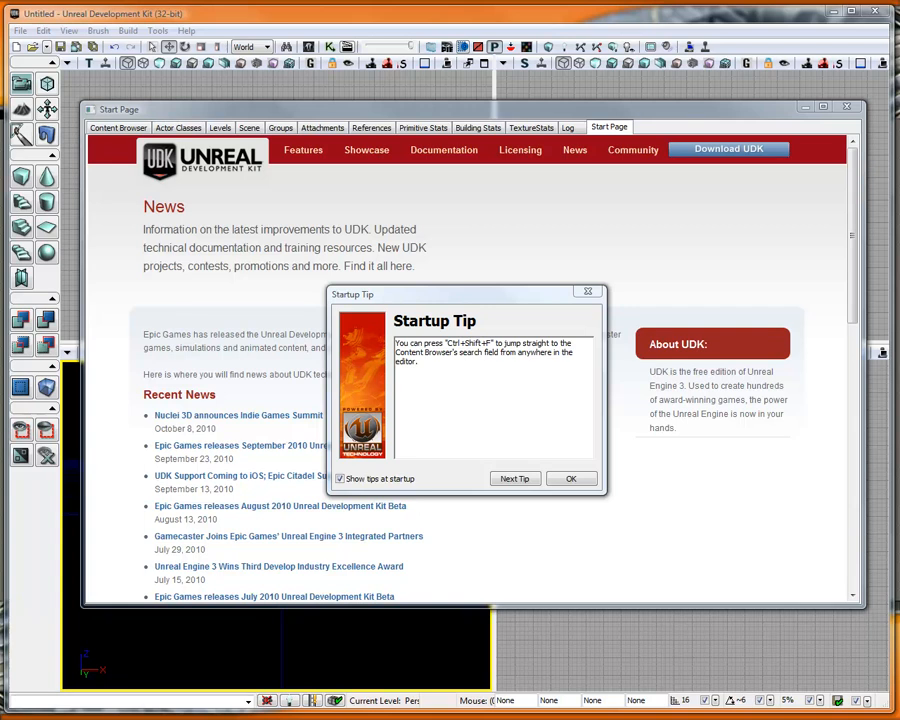
Dismiss the startup tip and look over the Content Browser, leaving its window closed.
{"action": "left_click", "coordinate": [588, 291]}
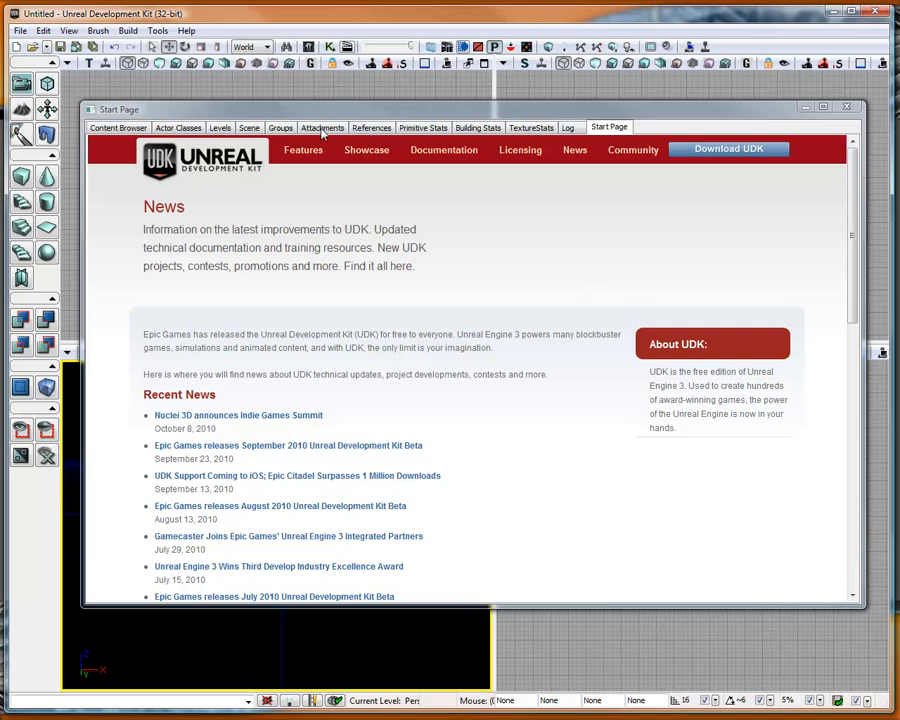
{"action": "left_click", "coordinate": [120, 128]}
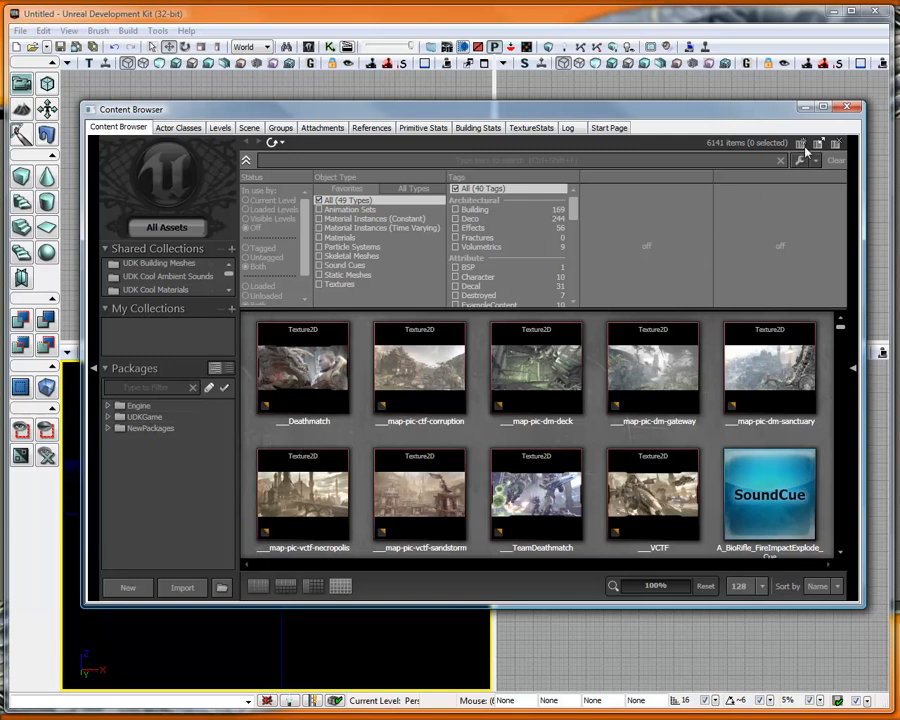
{"action": "left_click", "coordinate": [844, 108]}
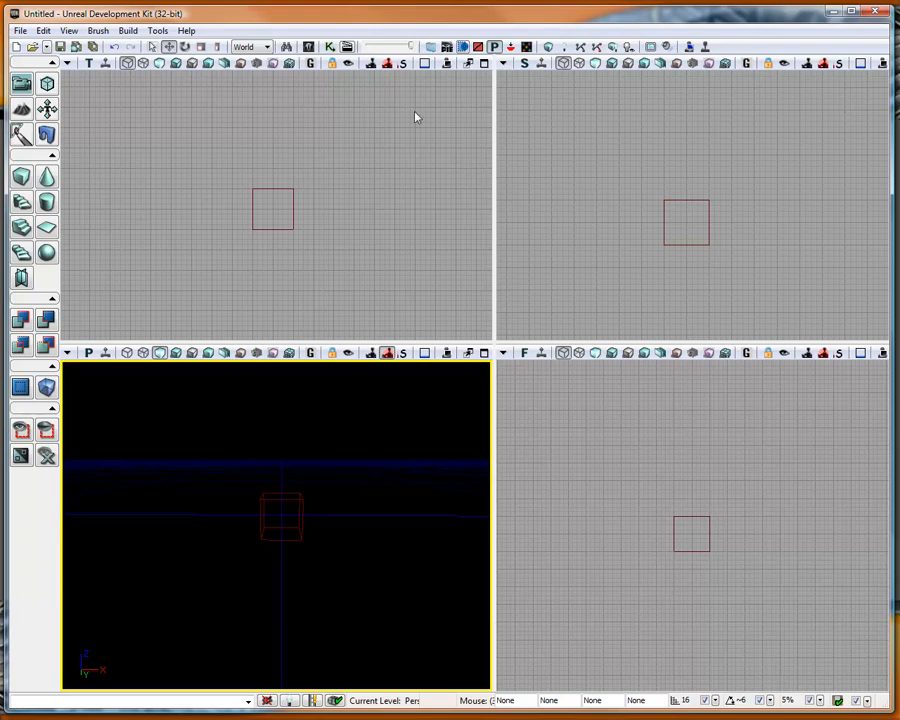
{"action": "left_click", "coordinate": [308, 47]}
{"action": "left_click", "coordinate": [844, 108]}
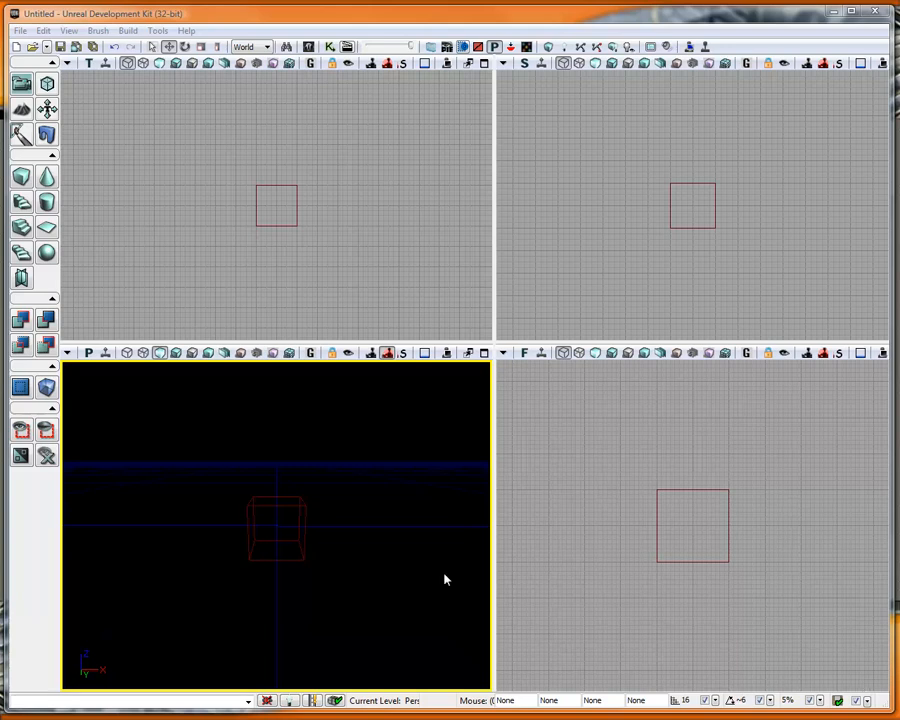
Move and turn the perspective camera to view the builder brush from slightly different positions.
{"action": "left_click", "coordinate": [339, 536]}
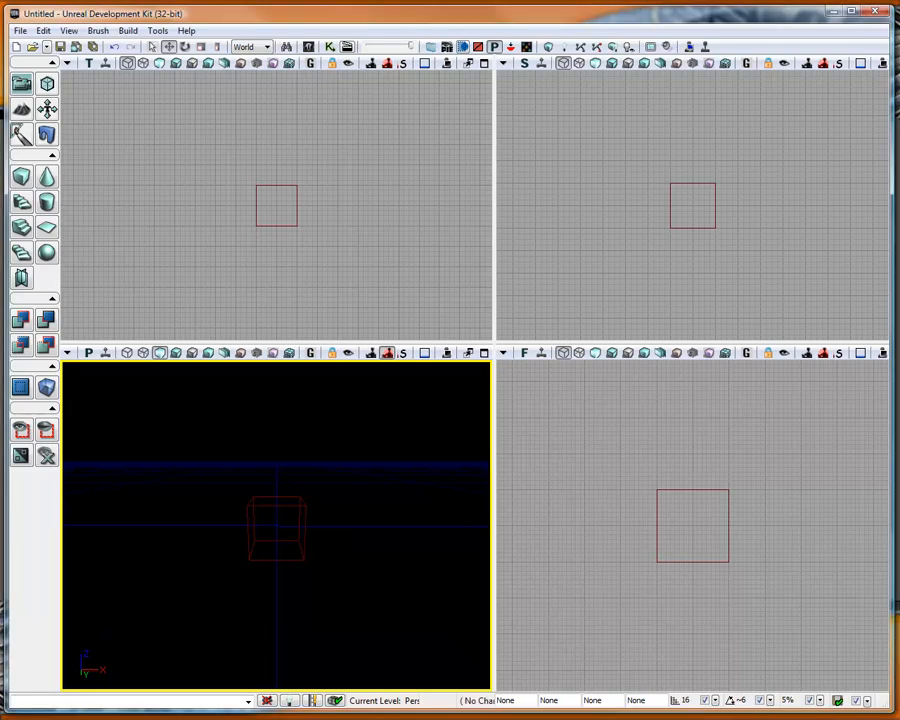
{"action": "mouse_move", "coordinate": [339, 536]}
{"action": "left_mouse_down"}
{"action": "mouse_move", "coordinate": [343, 488]}
{"action": "mouse_move", "coordinate": [343, 548]}
{"action": "mouse_move", "coordinate": [335, 550]}
{"action": "mouse_move", "coordinate": [336, 496]}
{"action": "mouse_move", "coordinate": [337, 523]}
{"action": "mouse_move", "coordinate": [150, 523]}
{"action": "mouse_move", "coordinate": [478, 523]}
{"action": "mouse_move", "coordinate": [330, 523]}
{"action": "mouse_move", "coordinate": [339, 534]}
{"action": "left_mouse_up"}
{"action": "right_click_drag", "start_coordinate": [357, 546], "coordinate": [380, 500]}
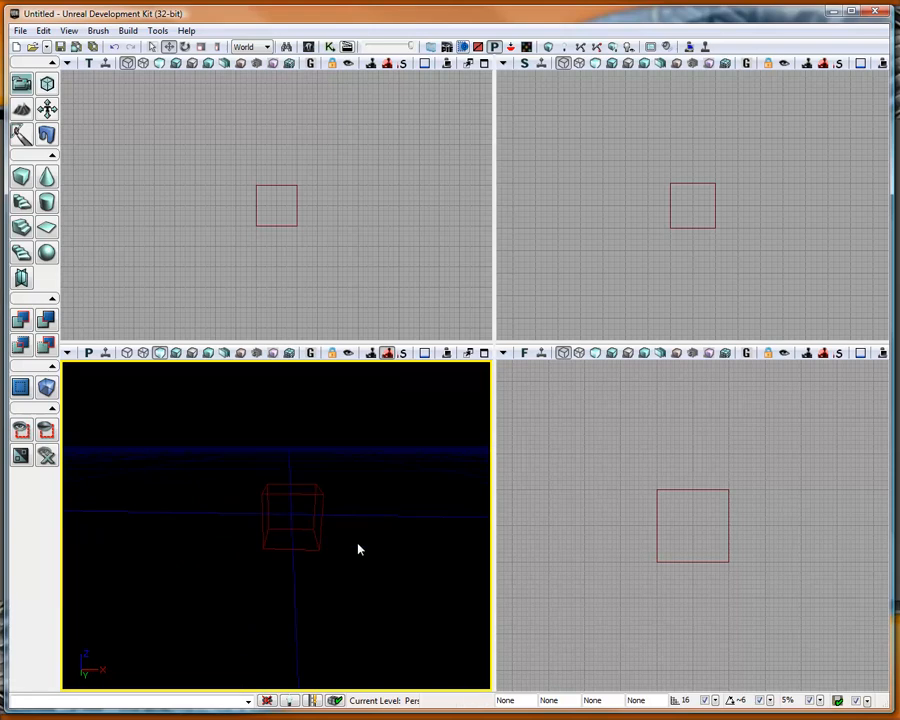
{"action": "right_click_drag", "start_coordinate": [358, 544], "coordinate": [358, 544]}
{"action": "mouse_move", "coordinate": [358, 544]}
{"action": "middle_mouse_down"}
{"action": "mouse_move", "coordinate": [368, 470]}
{"action": "mouse_move", "coordinate": [362, 554]}
{"action": "mouse_move", "coordinate": [370, 521]}
{"action": "mouse_move", "coordinate": [426, 523]}
{"action": "mouse_move", "coordinate": [308, 525]}
{"action": "mouse_move", "coordinate": [367, 538]}
{"action": "mouse_move", "coordinate": [366, 560]}
{"action": "middle_mouse_up"}
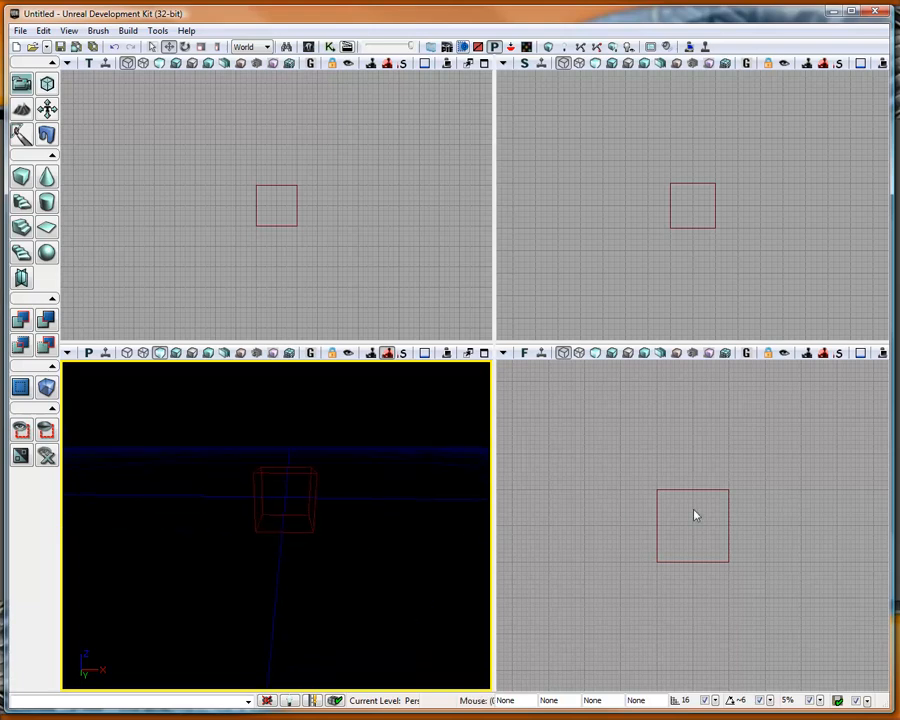
Pan and zoom the Front viewport in and out around the builder brush.
{"action": "mouse_move", "coordinate": [692, 511]}
{"action": "left_mouse_down"}
{"action": "mouse_move", "coordinate": [691, 412]}
{"action": "mouse_move", "coordinate": [699, 575]}
{"action": "mouse_move", "coordinate": [662, 503]}
{"action": "mouse_move", "coordinate": [725, 553]}
{"action": "mouse_move", "coordinate": [693, 472]}
{"action": "mouse_move", "coordinate": [705, 498]}
{"action": "mouse_move", "coordinate": [705, 460]}
{"action": "mouse_move", "coordinate": [701, 506]}
{"action": "mouse_move", "coordinate": [645, 532]}
{"action": "mouse_move", "coordinate": [715, 508]}
{"action": "mouse_move", "coordinate": [707, 434]}
{"action": "mouse_move", "coordinate": [705, 548]}
{"action": "mouse_move", "coordinate": [732, 510]}
{"action": "mouse_move", "coordinate": [721, 486]}
{"action": "left_mouse_up"}
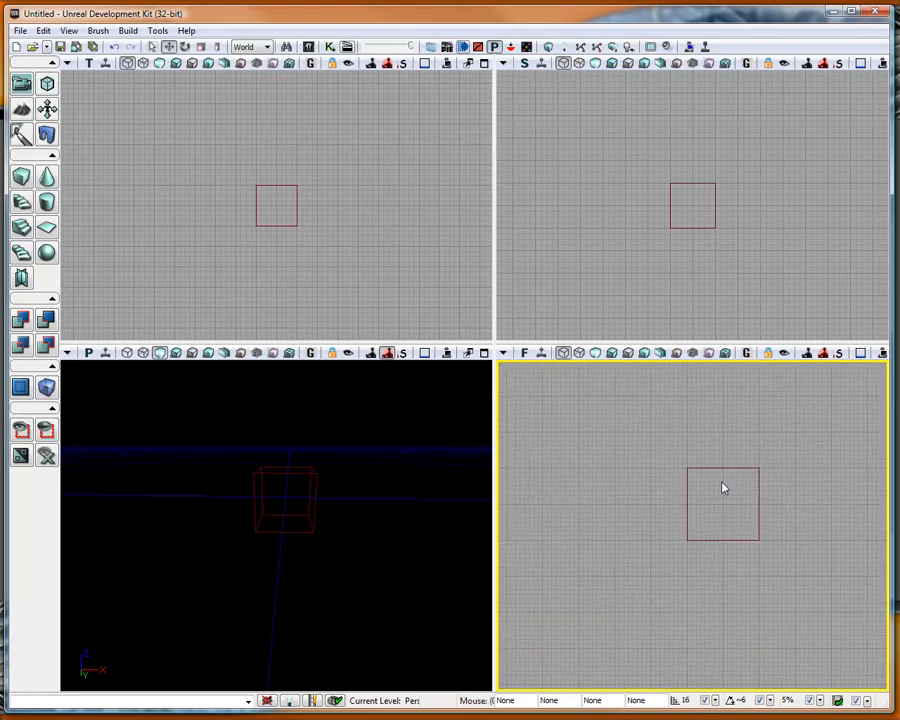
{"action": "scroll", "coordinate": [692, 526], "scroll_direction": "down", "scroll_amount": 5}
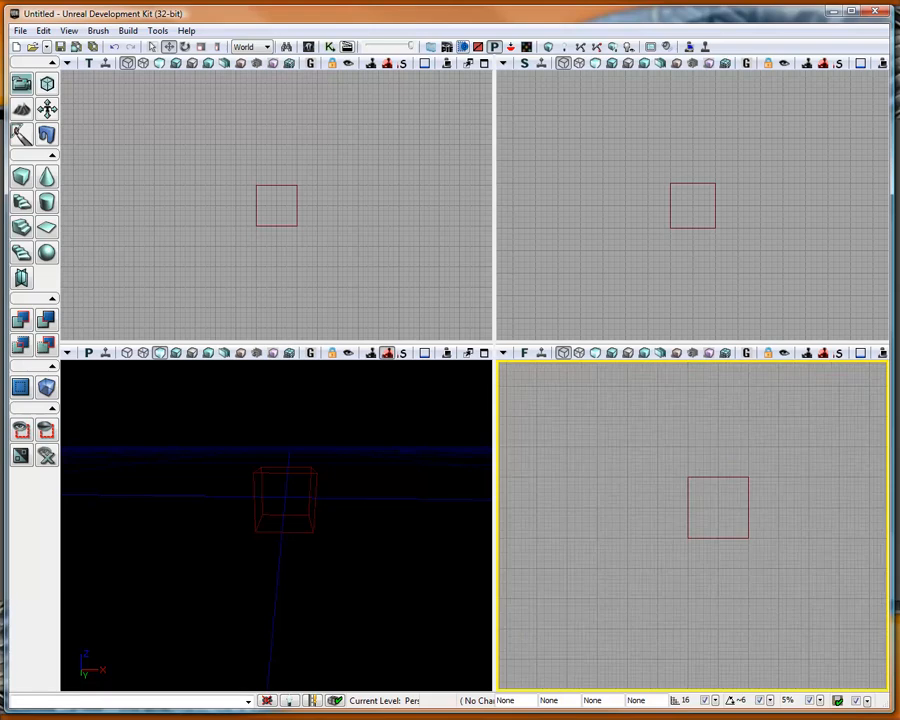
{"action": "scroll", "coordinate": [692, 526], "scroll_direction": "up", "scroll_amount": 10}
{"action": "scroll", "coordinate": [692, 526], "scroll_direction": "down", "scroll_amount": 4}
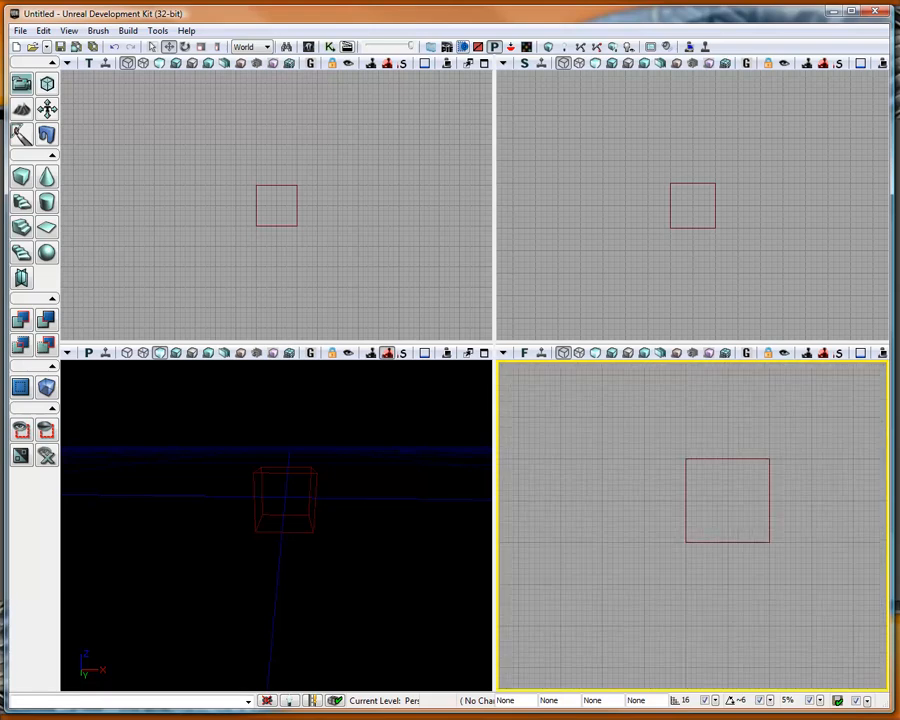
{"action": "scroll", "coordinate": [692, 526], "scroll_direction": "up", "scroll_amount": 3}
{"action": "scroll", "coordinate": [692, 526], "scroll_direction": "down", "scroll_amount": 2}
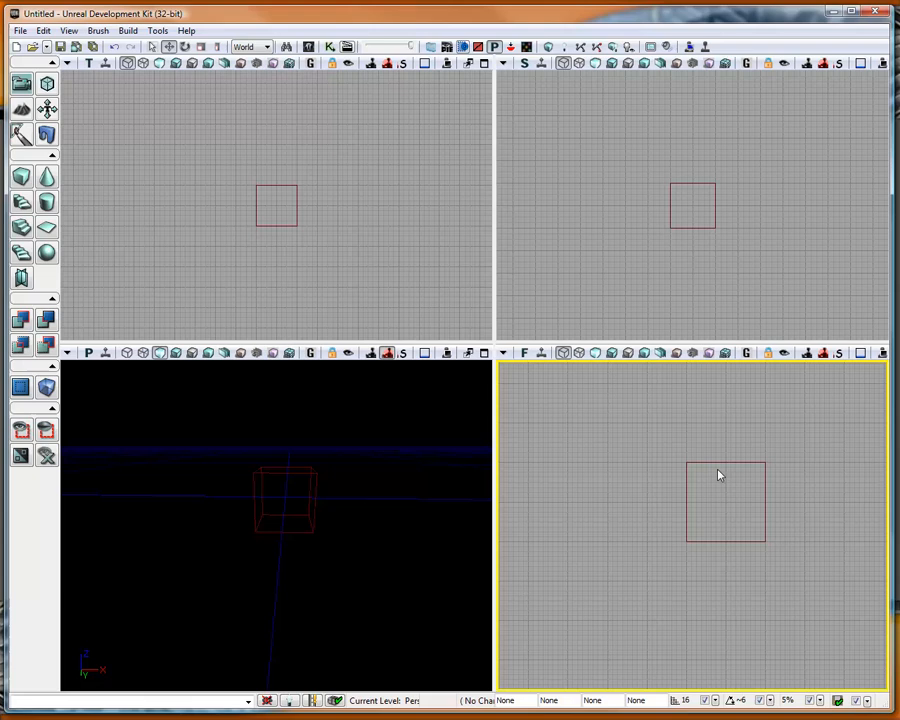
{"action": "left_click_drag", "start_coordinate": [719, 486], "coordinate": [675, 486]}
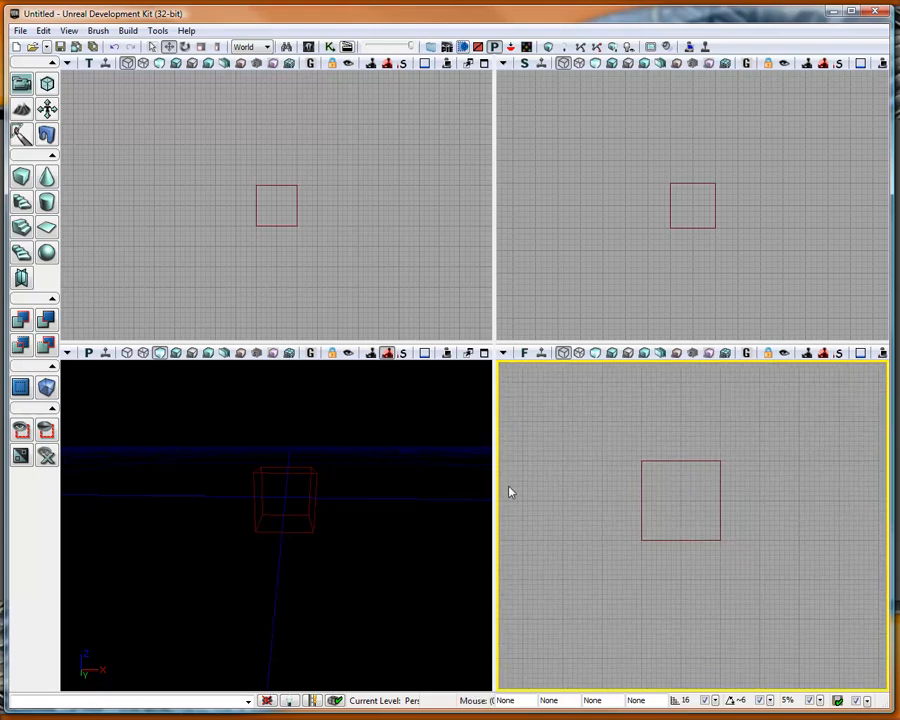
Select the builder brush and centre the viewports on it, orbiting the perspective camera around the cube.
{"action": "left_click", "coordinate": [315, 514]}
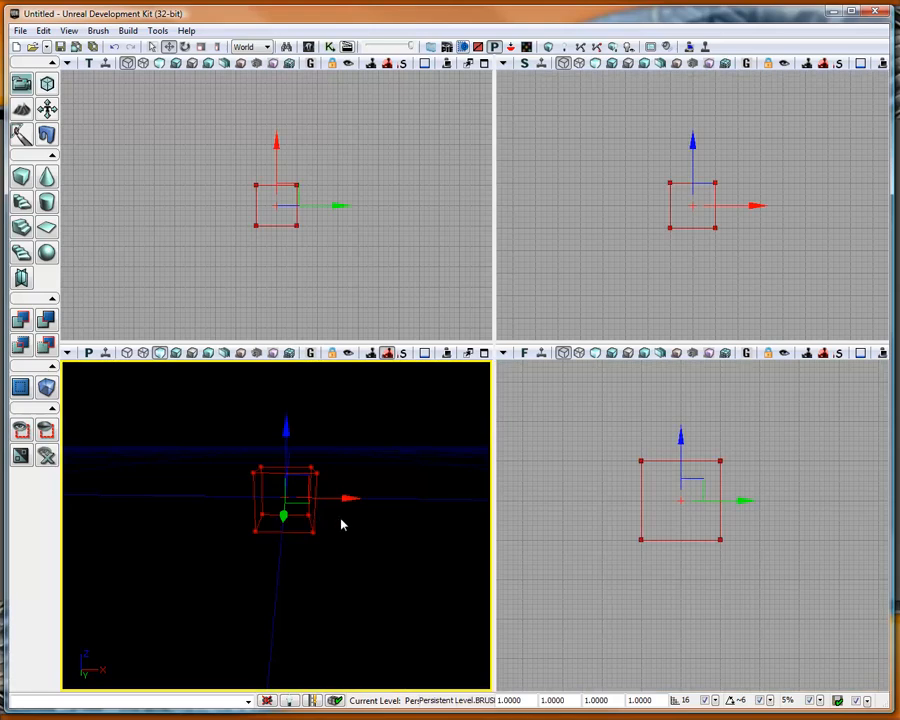
{"action": "key", "text": "Home"}
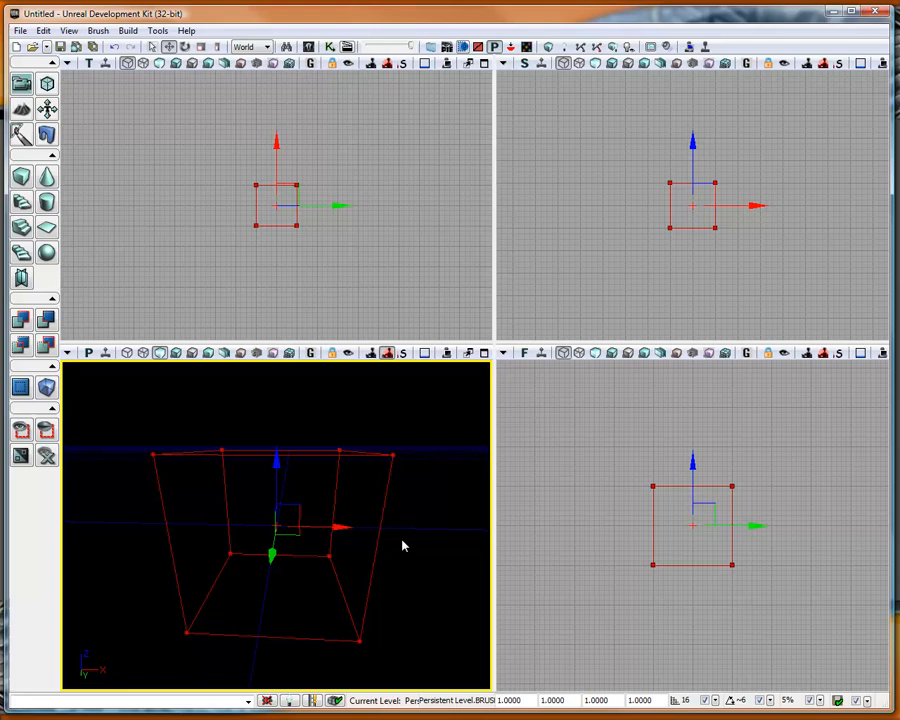
{"action": "mouse_move", "coordinate": [423, 506]}
{"action": "left_mouse_down"}
{"action": "mouse_move", "coordinate": [398, 498]}
{"action": "mouse_move", "coordinate": [340, 516]}
{"action": "mouse_move", "coordinate": [245, 498]}
{"action": "mouse_move", "coordinate": [405, 504]}
{"action": "left_mouse_up"}
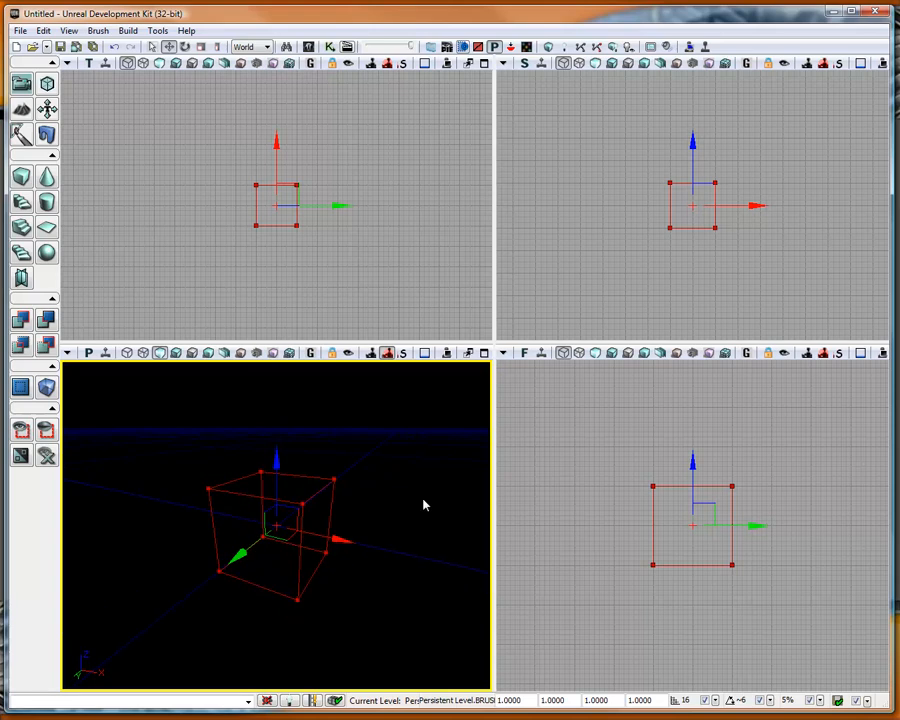
{"action": "mouse_move", "coordinate": [276, 525]}
{"action": "middle_mouse_down"}
{"action": "mouse_move", "coordinate": [248, 516]}
{"action": "mouse_move", "coordinate": [286, 547]}
{"action": "mouse_move", "coordinate": [240, 491]}
{"action": "mouse_move", "coordinate": [277, 516]}
{"action": "mouse_move", "coordinate": [271, 509]}
{"action": "middle_mouse_up"}
{"action": "middle_click_drag", "start_coordinate": [369, 514], "coordinate": [372, 514]}
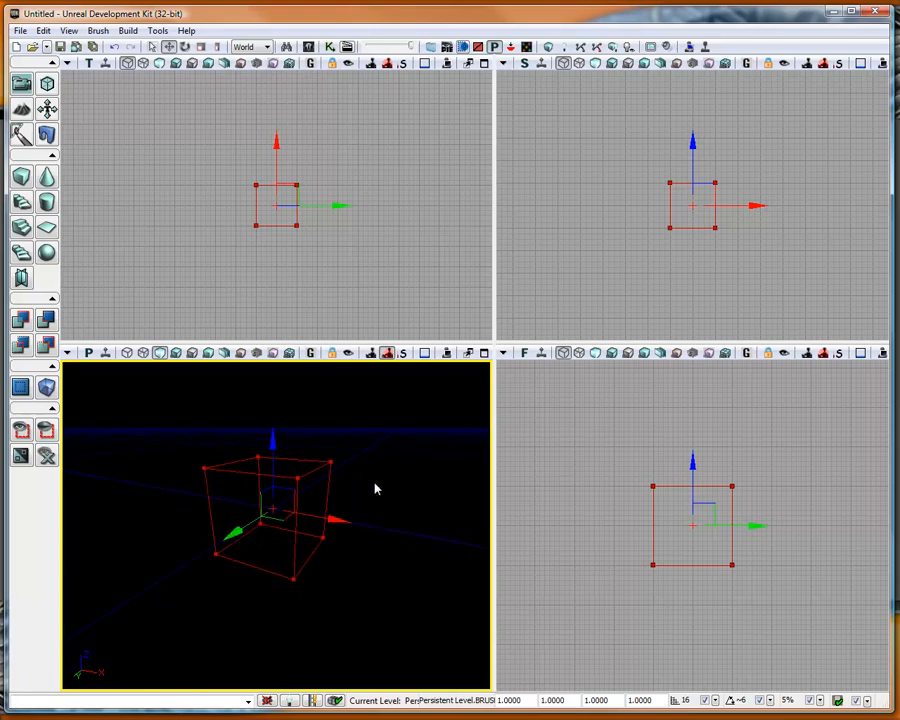
{"action": "mouse_move", "coordinate": [376, 467]}
{"action": "right_mouse_down"}
{"action": "mouse_move", "coordinate": [374, 502]}
{"action": "mouse_move", "coordinate": [374, 442]}
{"action": "mouse_move", "coordinate": [378, 472]}
{"action": "right_mouse_up"}
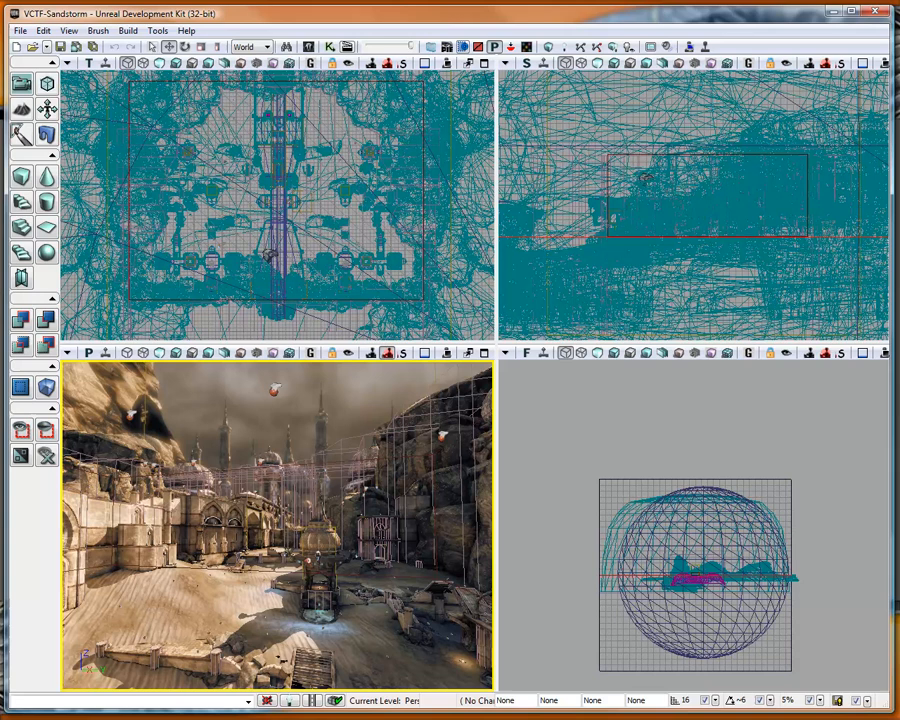
Fly the perspective camera through the VCTF-Sandstorm level to examine its buildings and terrain.
{"action": "left_click_drag", "start_coordinate": [277, 525], "coordinate": [275, 538]}
{"action": "right_click_drag", "start_coordinate": [275, 538], "coordinate": [252, 560]}
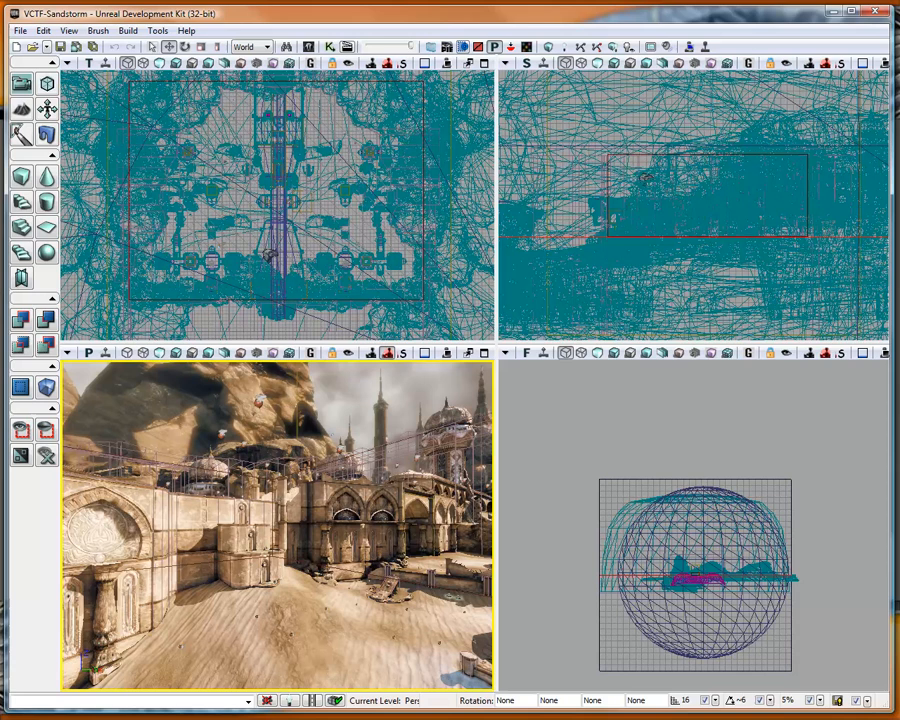
{"action": "right_click_drag", "start_coordinate": [277, 525], "coordinate": [377, 554]}
{"action": "key", "text": "w"}
{"action": "key", "text": "s"}
{"action": "key", "text": "s"}
{"action": "key", "text": "s"}
{"action": "key", "text": "s"}
{"action": "key", "text": "s"}
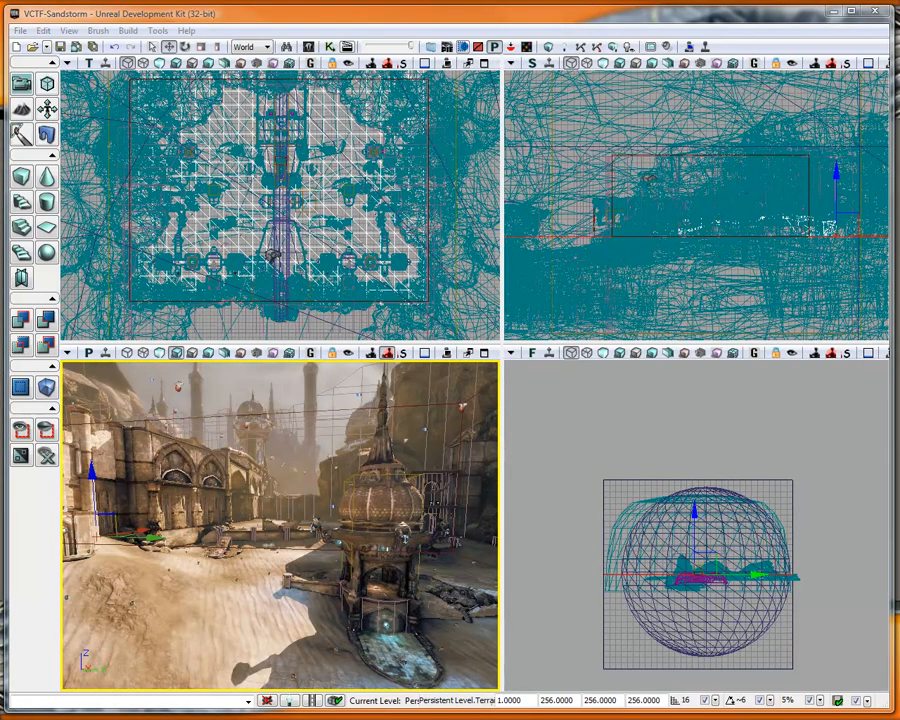
Hide and restore the level's static meshes twice in the perspective viewport to compare the scene with and without them.
{"action": "mouse_move", "coordinate": [349, 511]}
{"action": "right_mouse_down"}
{"action": "mouse_move", "coordinate": [341, 528]}
{"action": "mouse_move", "coordinate": [323, 510]}
{"action": "mouse_move", "coordinate": [336, 512]}
{"action": "right_mouse_up"}
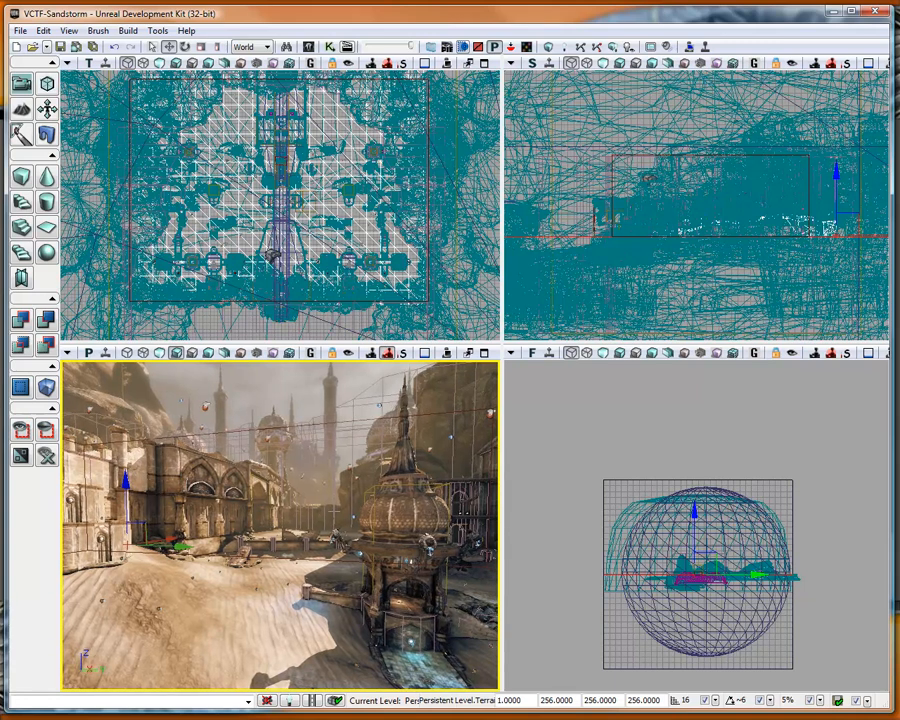
{"action": "key", "text": "w"}
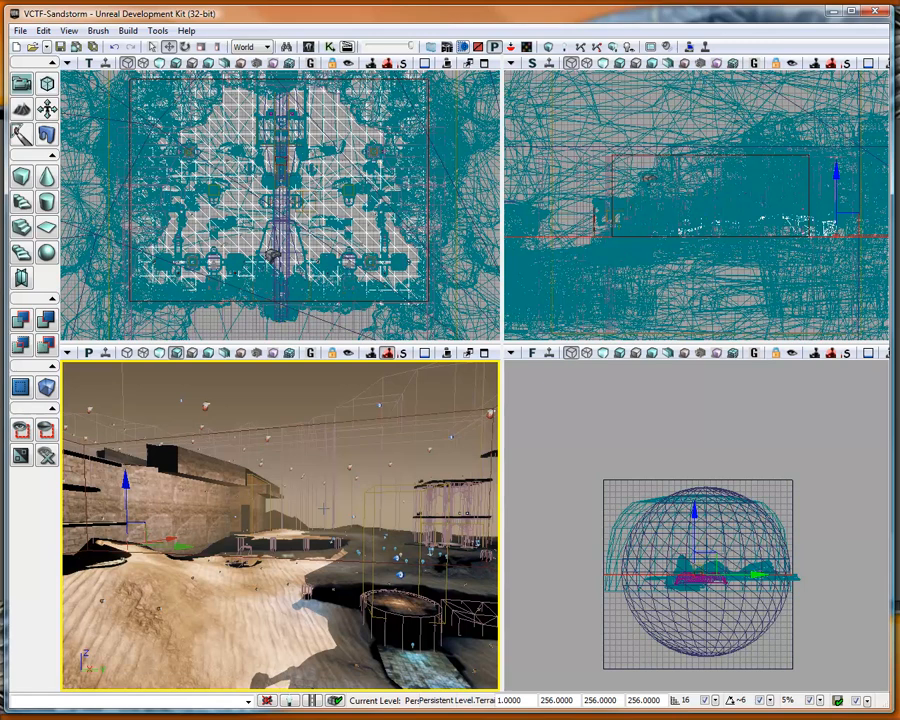
{"action": "key", "text": "w"}
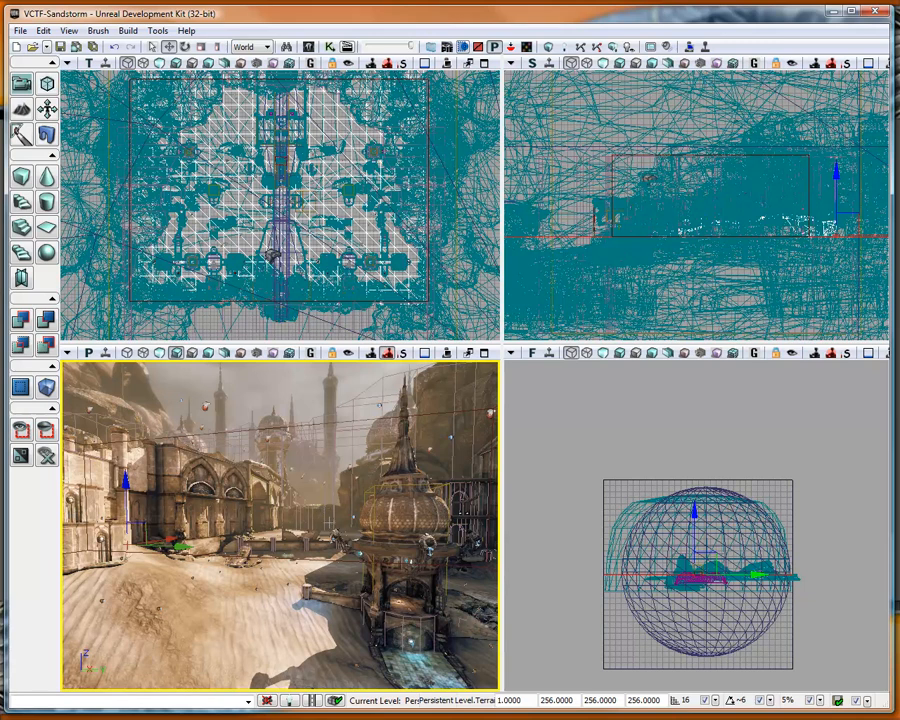
{"action": "mouse_move", "coordinate": [280, 525]}
{"action": "right_mouse_down"}
{"action": "mouse_move", "coordinate": [281, 495]}
{"action": "mouse_move", "coordinate": [268, 506]}
{"action": "mouse_move", "coordinate": [286, 526]}
{"action": "mouse_move", "coordinate": [279, 516]}
{"action": "right_mouse_up"}
{"action": "scroll", "coordinate": [326, 521], "scroll_direction": "down", "scroll_amount": 4}
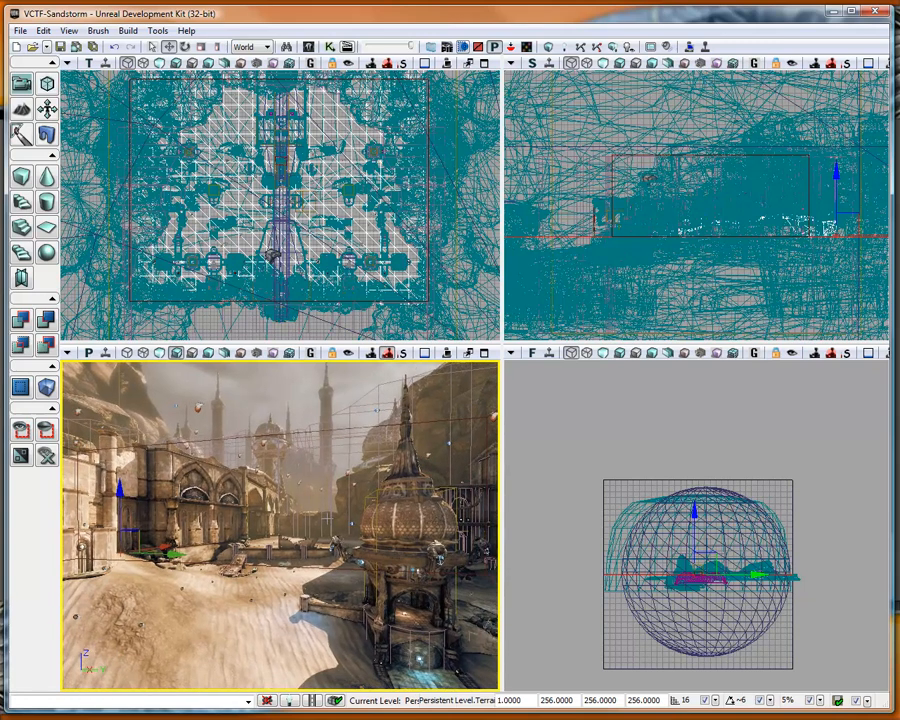
{"action": "key", "text": "w"}
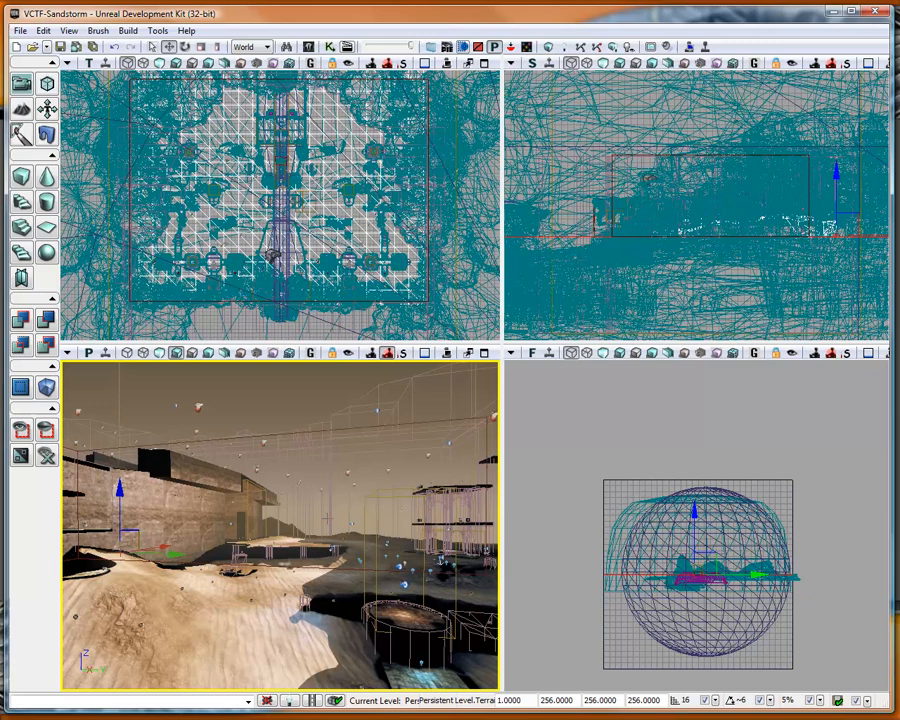
{"action": "key", "text": "w"}
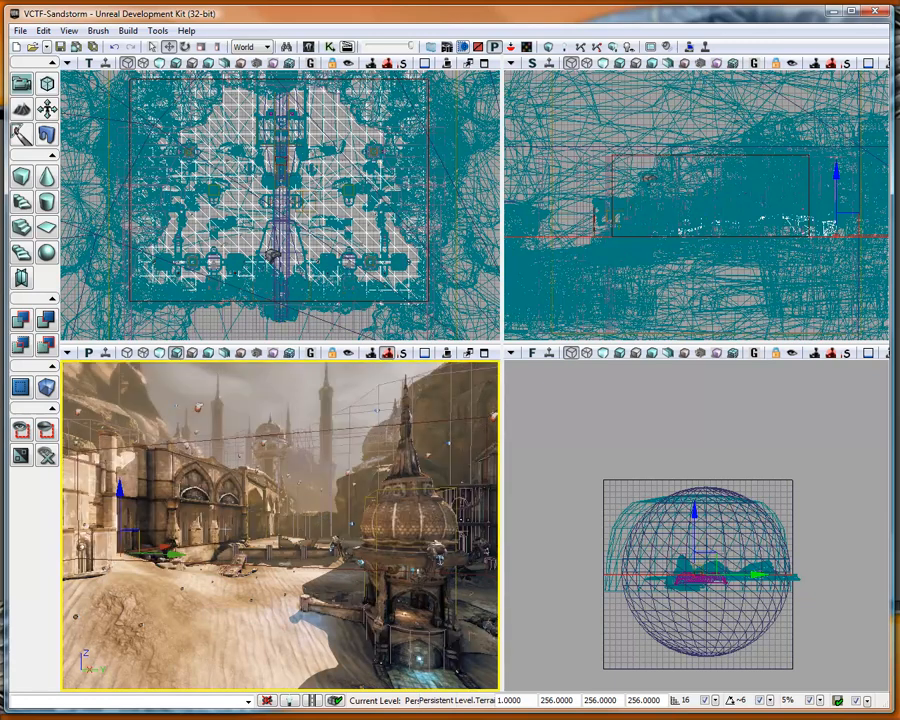
Examine the perspective viewport's display options and its list of volume types that can be shown.
{"action": "left_click", "coordinate": [68, 355]}
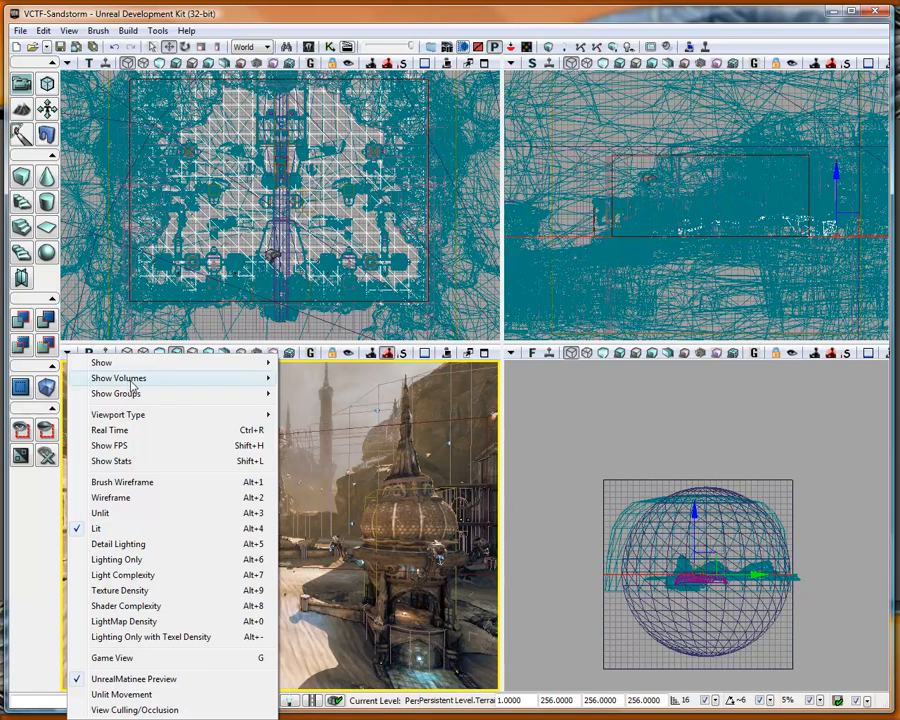
{"action": "mouse_move", "coordinate": [132, 384]}
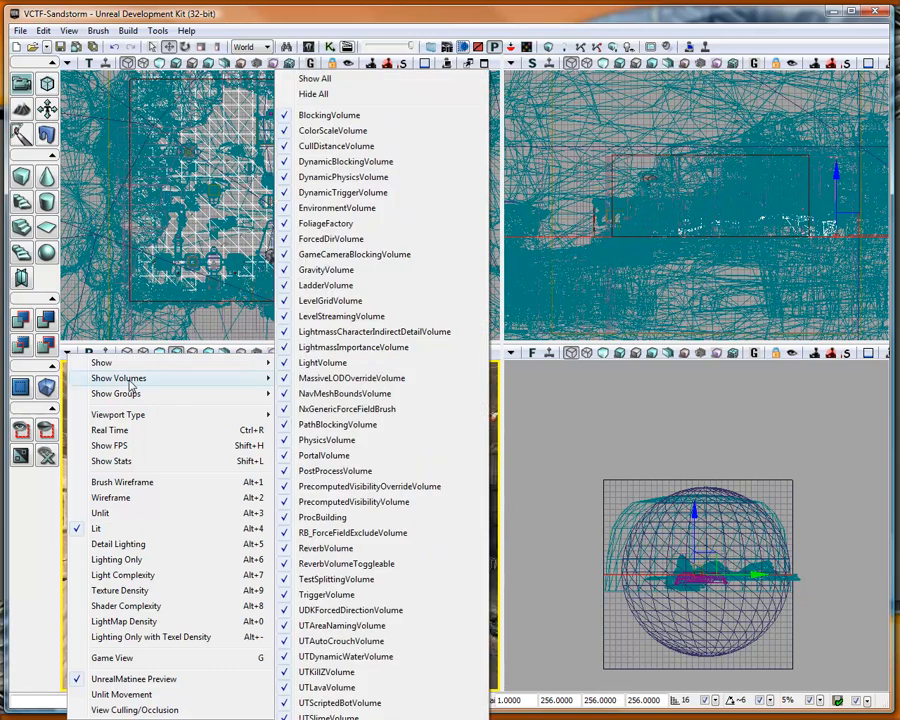
{"action": "left_click", "coordinate": [45, 519]}
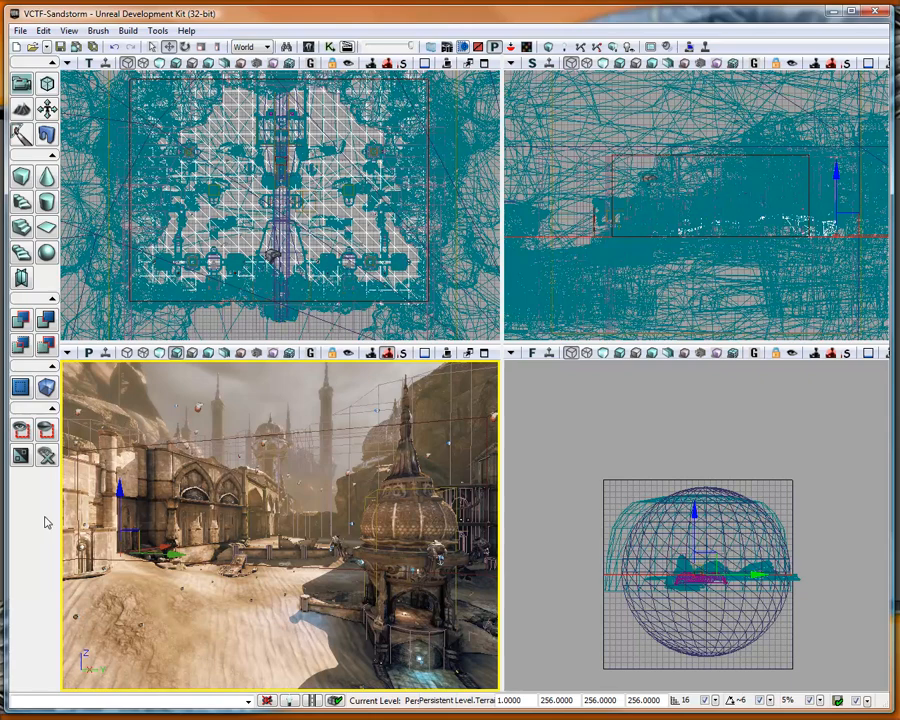
Cycle the perspective viewport through the other view directions and back to Perspective.
{"action": "left_click", "coordinate": [88, 357]}
{"action": "left_click", "coordinate": [88, 357]}
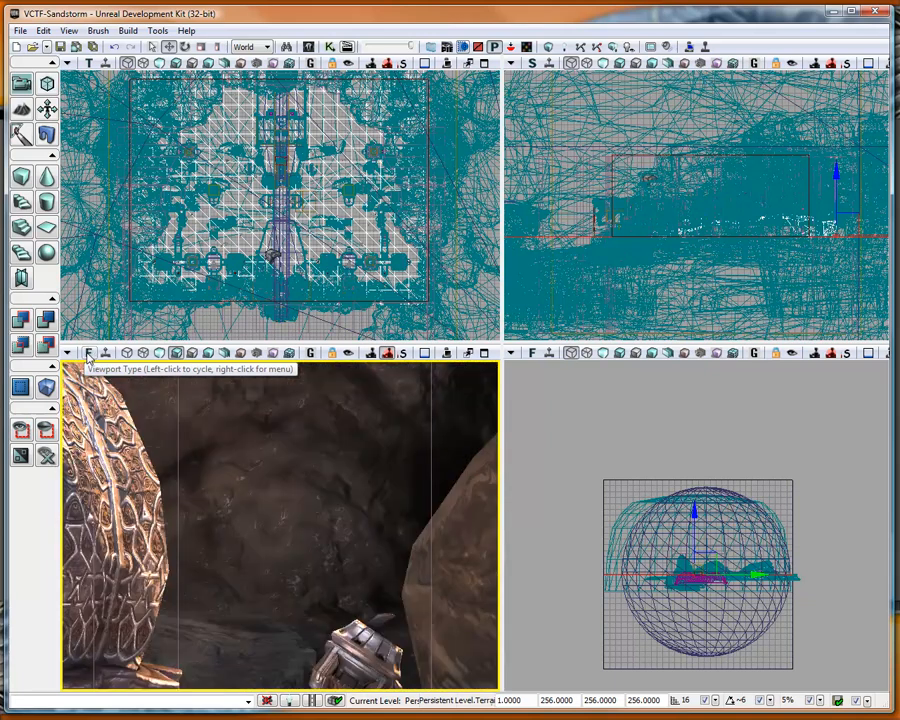
{"action": "left_click", "coordinate": [87, 356]}
{"action": "left_click", "coordinate": [88, 356]}
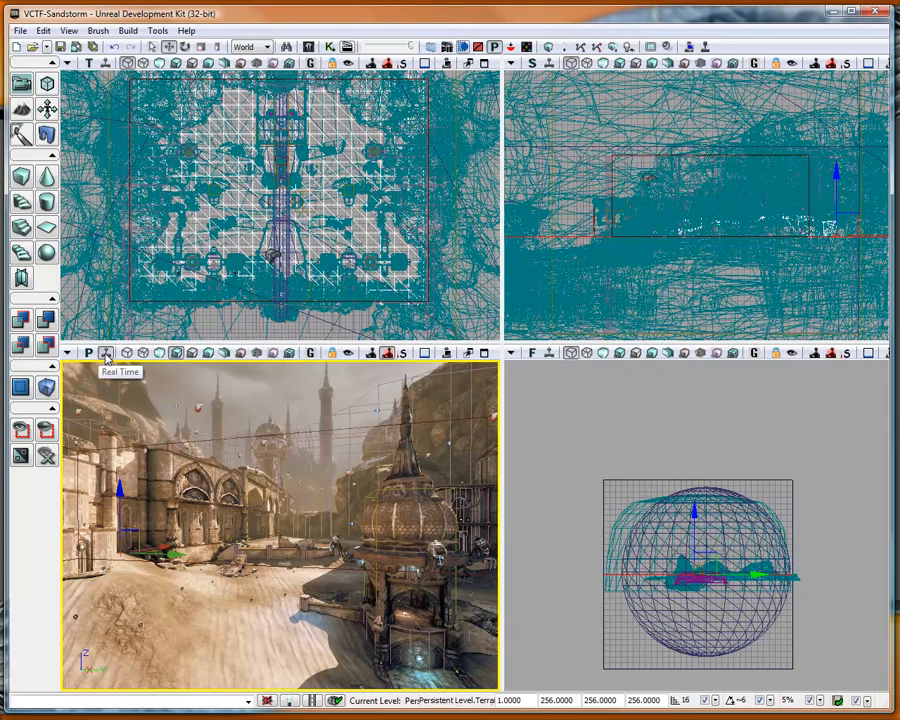
Enable real-time rendering in the perspective viewport, fly up to the domed tower to examine it, and disable real-time rendering again.
{"action": "left_click", "coordinate": [106, 355]}
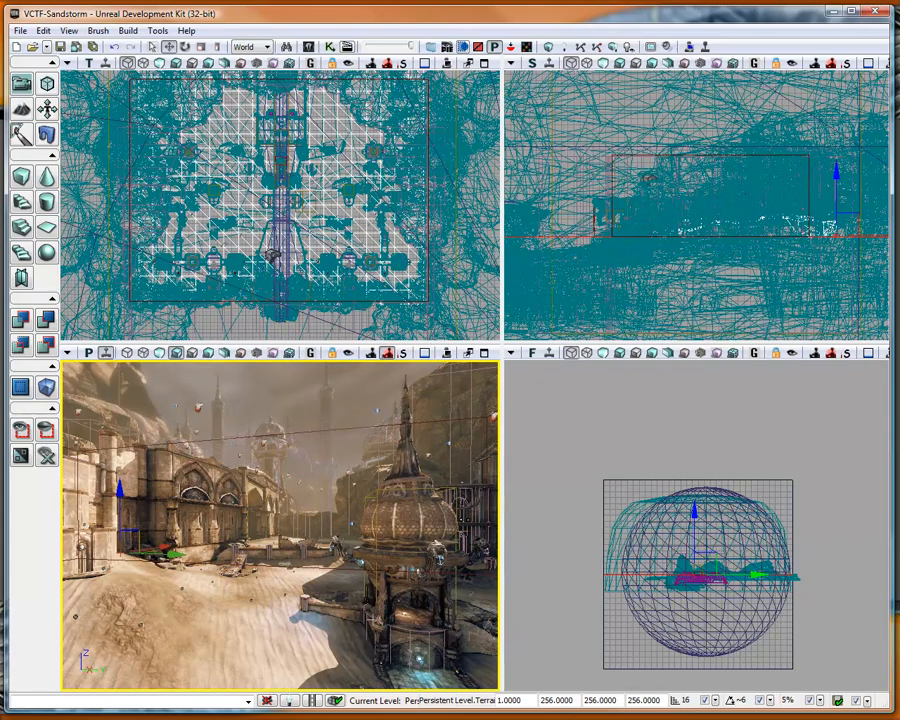
{"action": "right_click_drag", "start_coordinate": [281, 525], "coordinate": [343, 549]}
{"action": "key", "text": "w"}
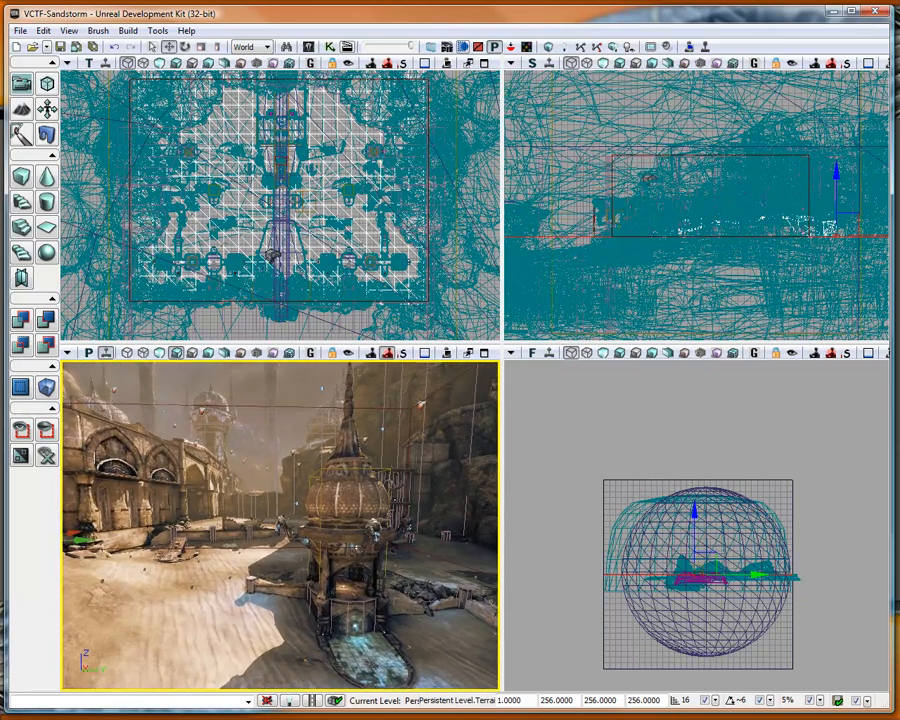
{"action": "key", "text": "w"}
{"action": "right_click_drag", "start_coordinate": [281, 525], "coordinate": [298, 547]}
{"action": "key", "text": "w"}
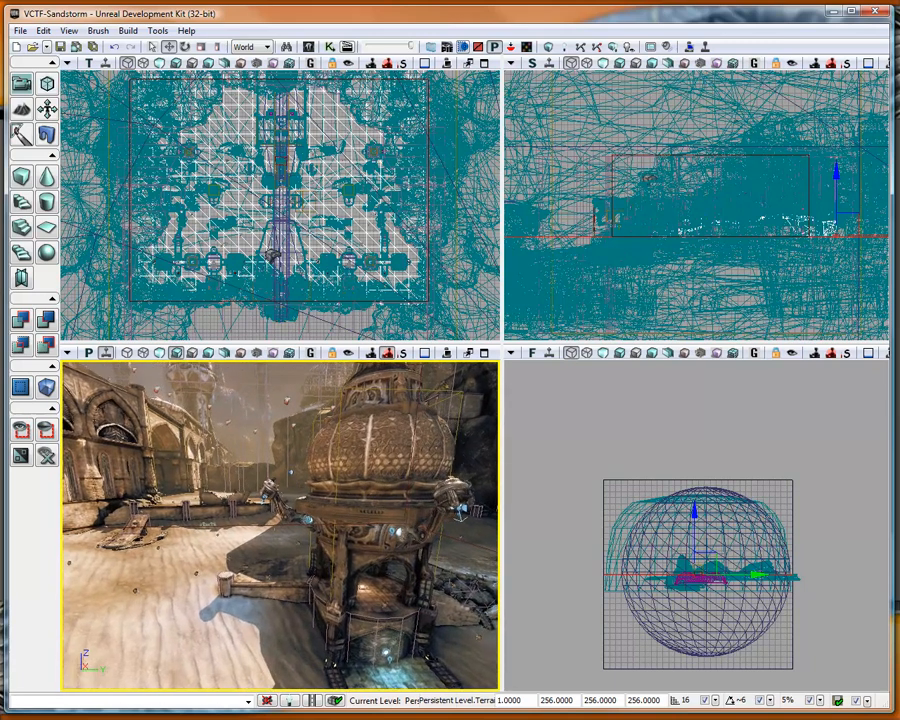
{"action": "key", "text": "w"}
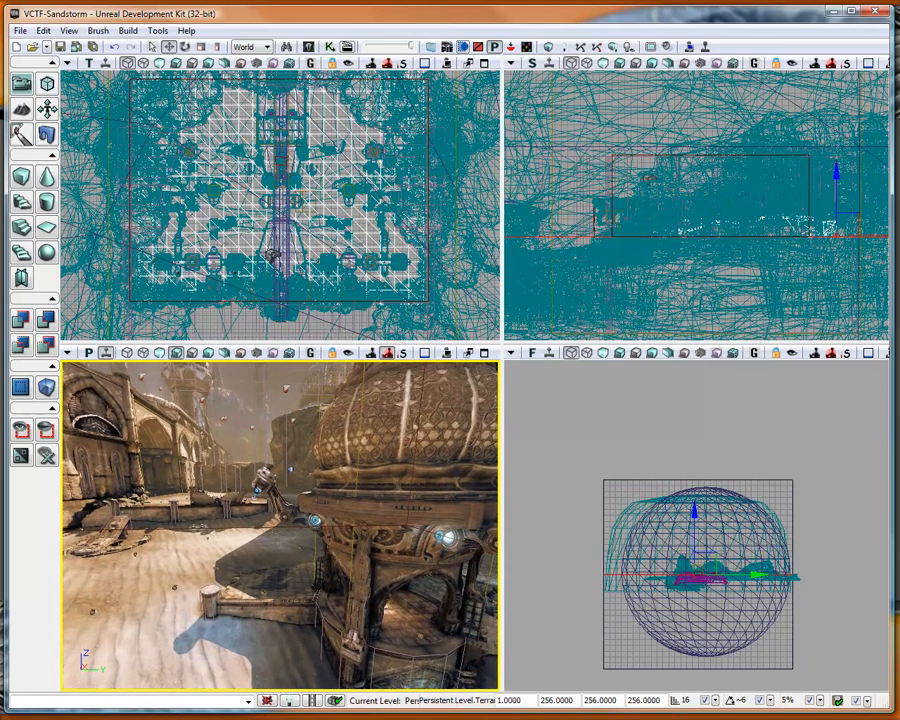
{"action": "key", "text": "w"}
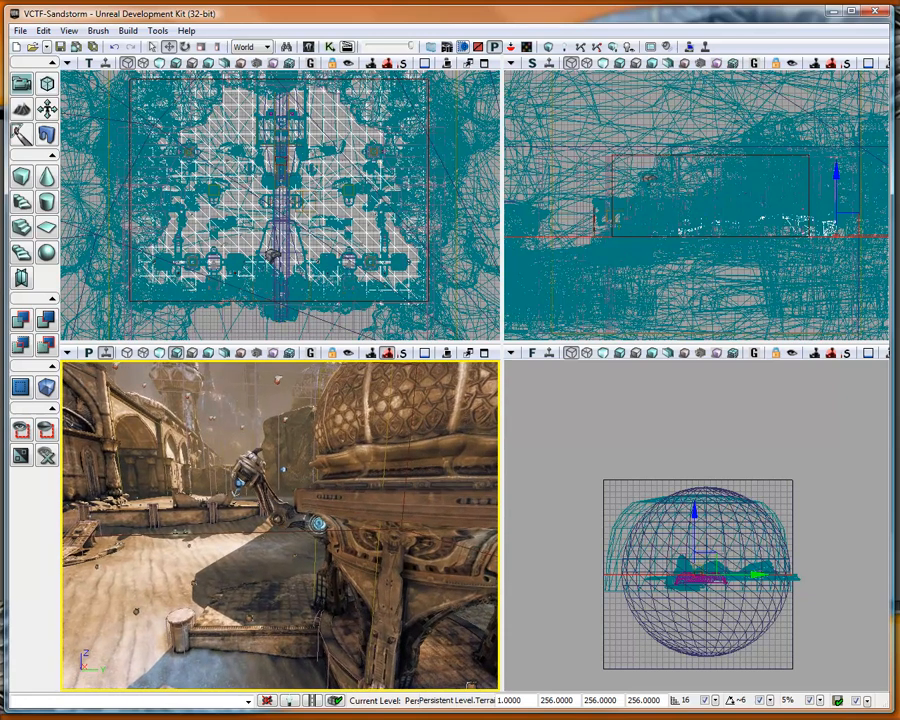
{"action": "key", "text": "w"}
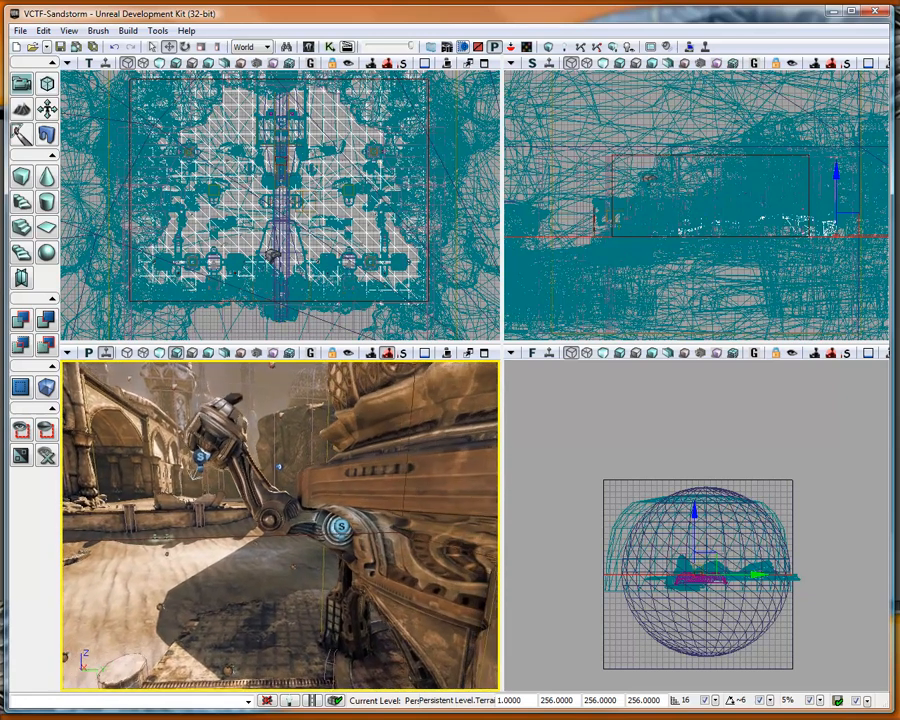
{"action": "key", "text": "w"}
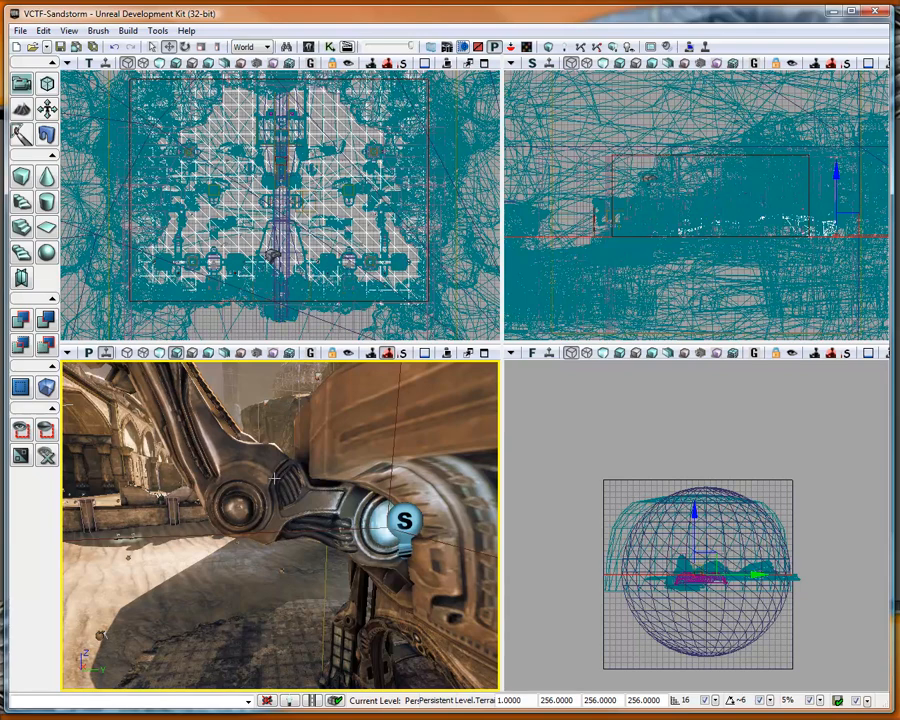
{"action": "left_click", "coordinate": [107, 357]}
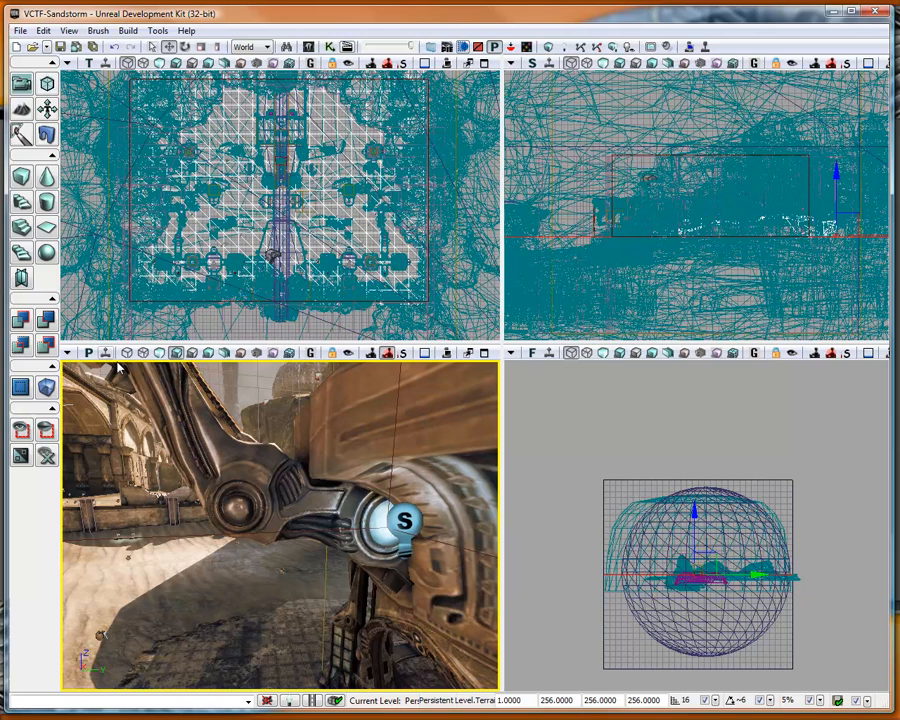
{"action": "mouse_move", "coordinate": [244, 536]}
{"action": "right_mouse_down"}
{"action": "mouse_move", "coordinate": [280, 565]}
{"action": "mouse_move", "coordinate": [275, 550]}
{"action": "mouse_move", "coordinate": [248, 535]}
{"action": "right_mouse_up"}
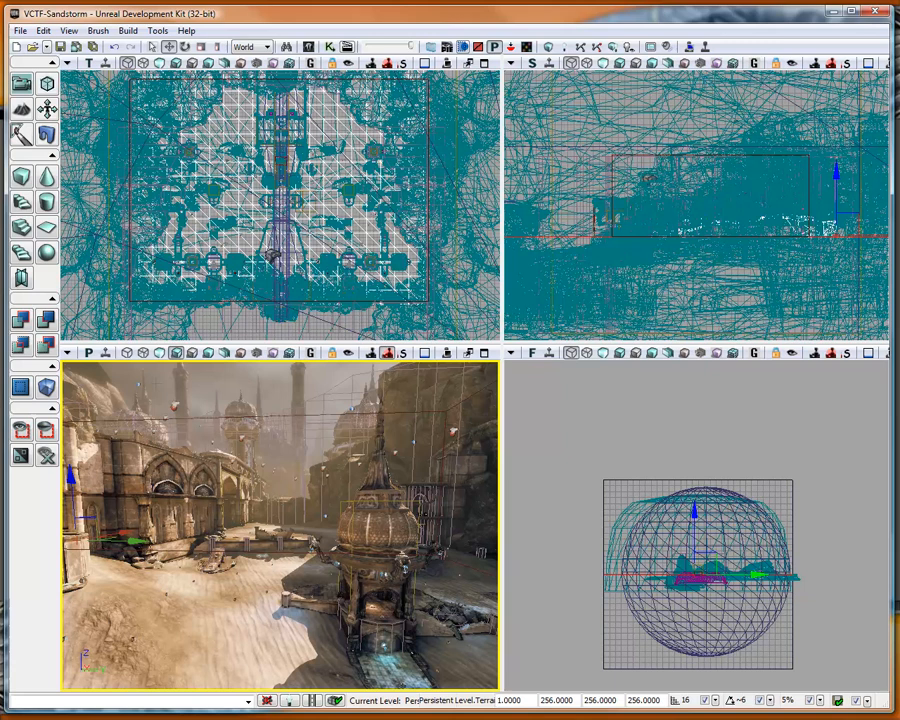
Compare the perspective viewport in both wireframe modes, Unlit mode and Lit mode.
{"action": "left_click", "coordinate": [128, 353]}
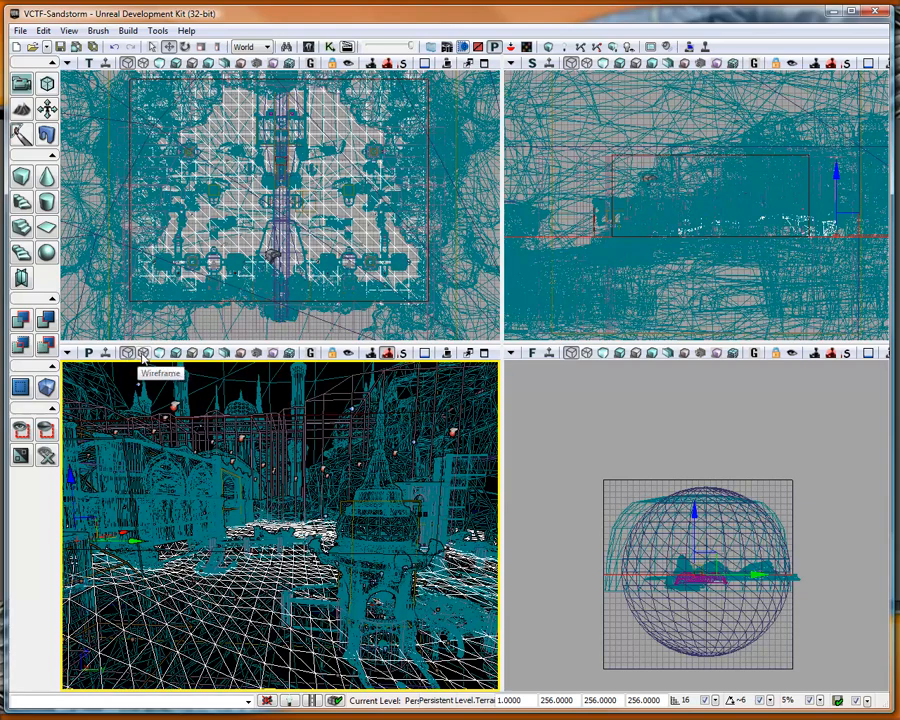
{"action": "left_click", "coordinate": [143, 354]}
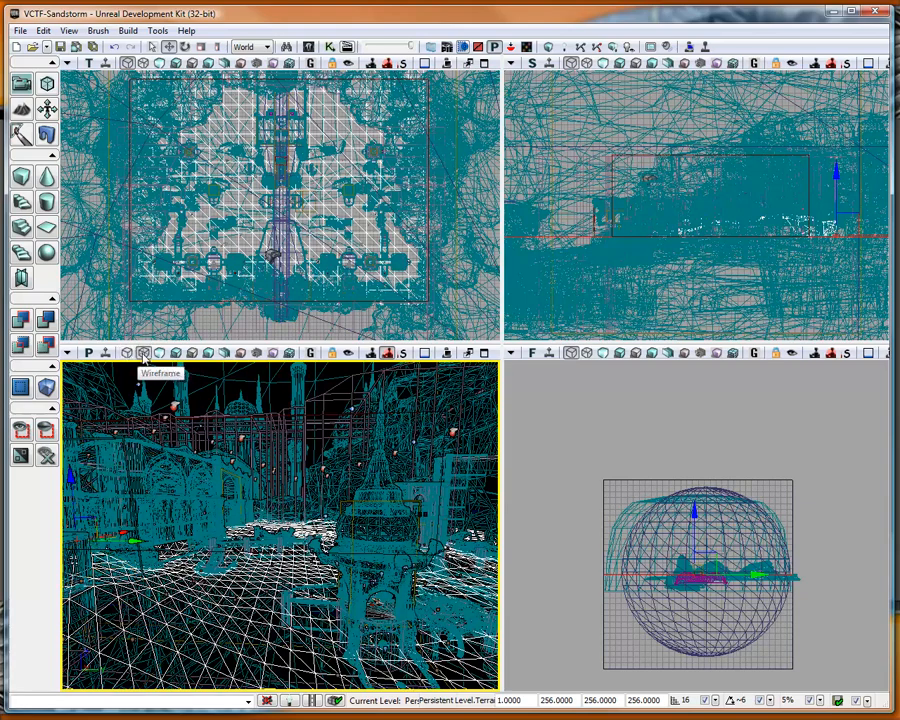
{"action": "left_click", "coordinate": [160, 354]}
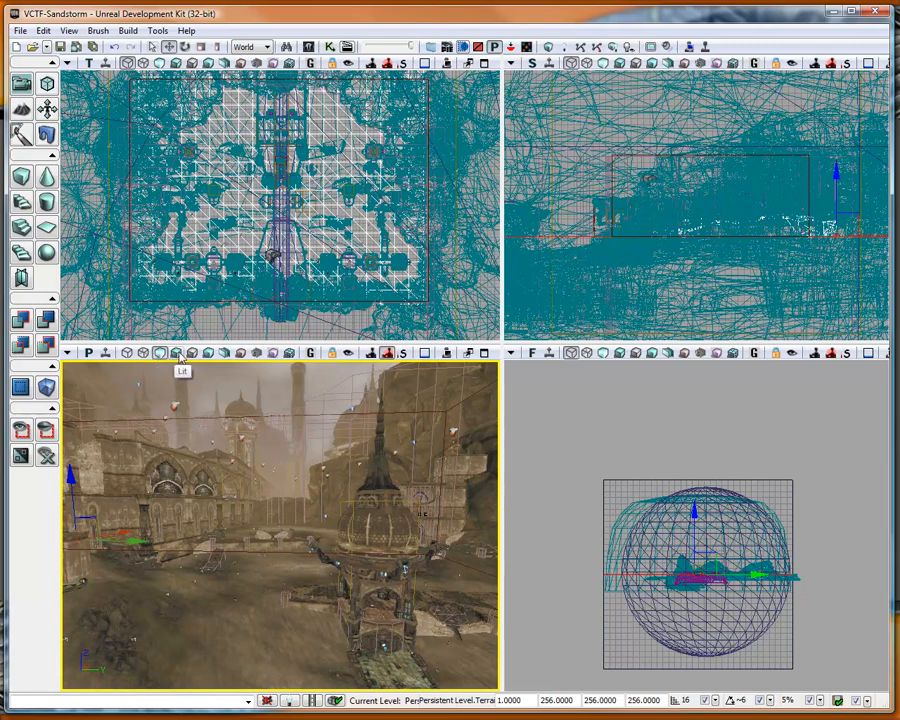
{"action": "left_click", "coordinate": [178, 355]}
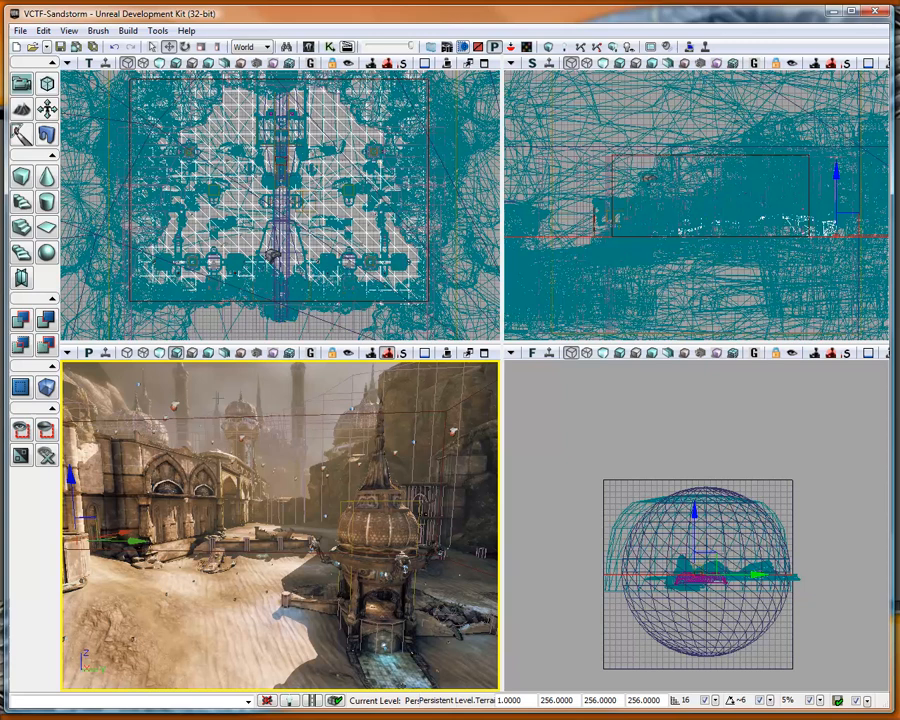
Display the perspective viewport in Detail Lighting mode and examine the domed tower's surface up close.
{"action": "left_click", "coordinate": [193, 353]}
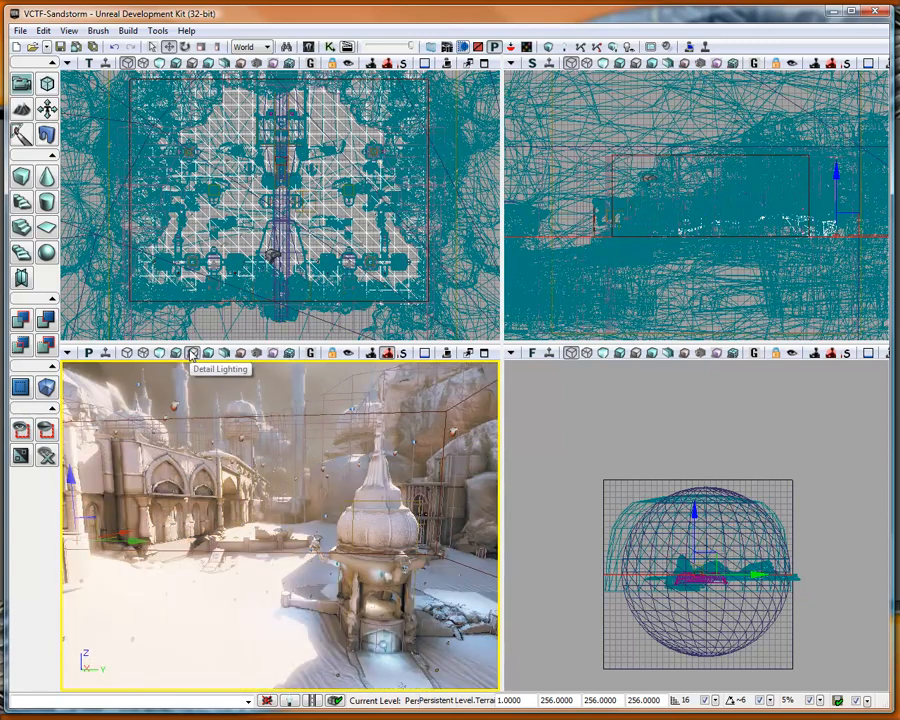
{"action": "right_click_drag", "start_coordinate": [280, 500], "coordinate": [308, 486]}
{"action": "right_click_drag", "start_coordinate": [371, 540], "coordinate": [371, 559]}
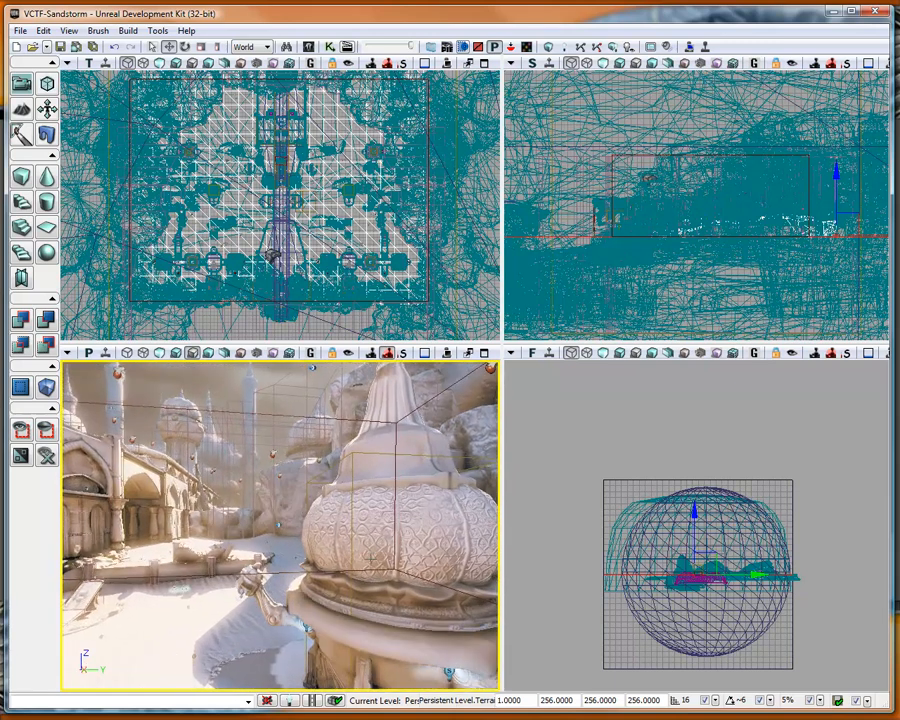
Compare the tower view in the Lighting Only, Light Complexity, Texture Density and Shader Complexity modes.
{"action": "left_click", "coordinate": [208, 355]}
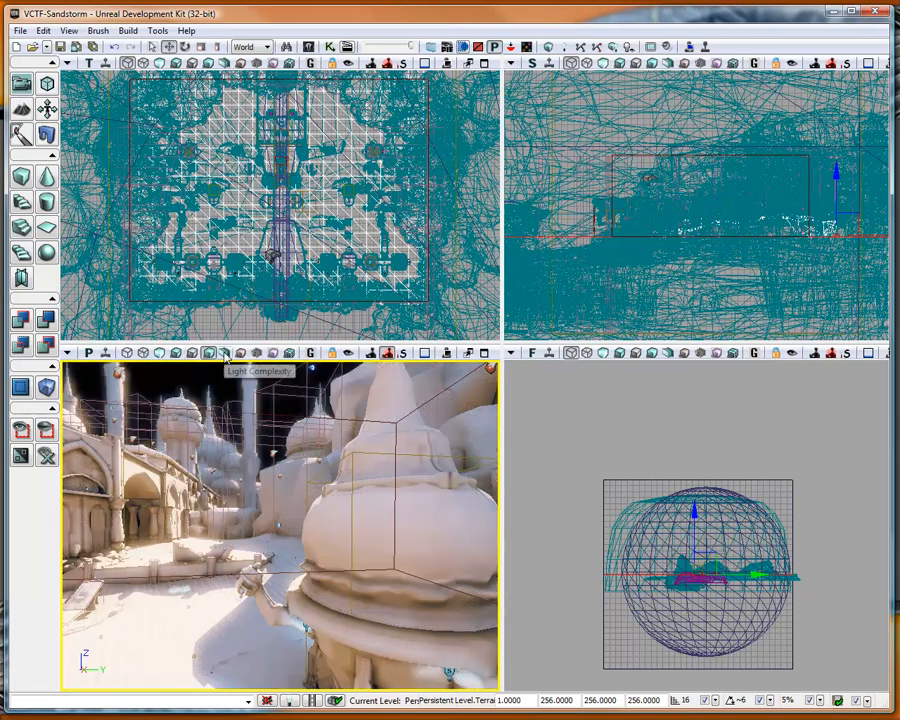
{"action": "left_click", "coordinate": [225, 354]}
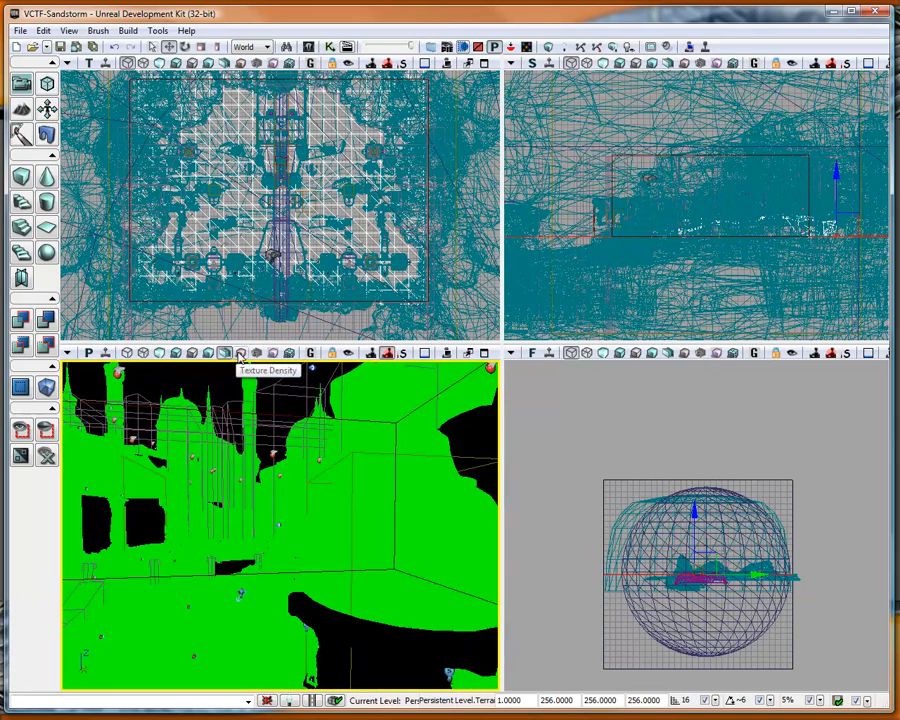
{"action": "left_click", "coordinate": [256, 354]}
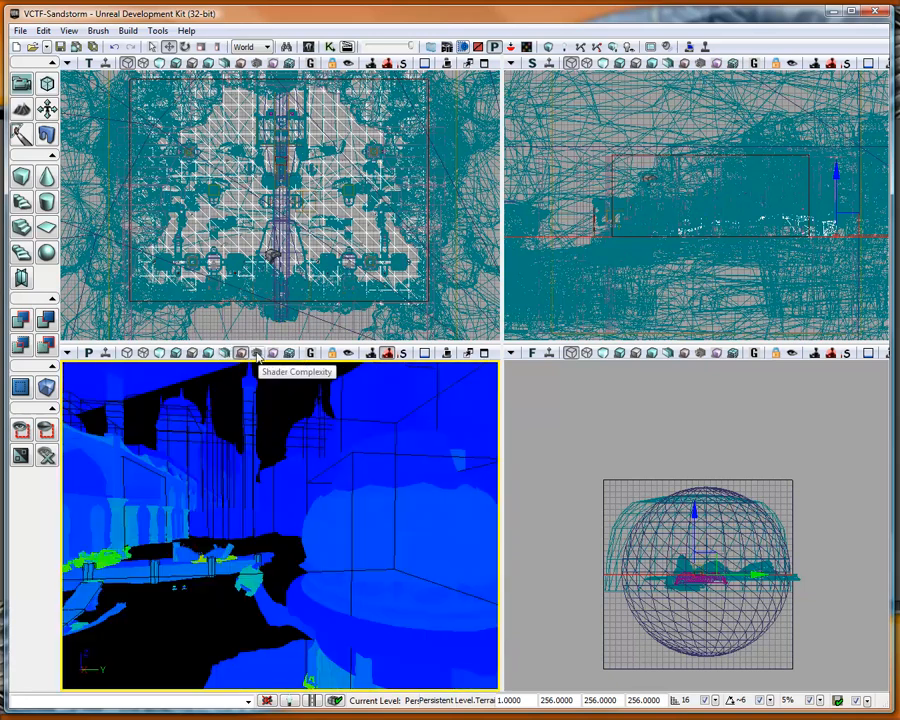
{"action": "left_click", "coordinate": [273, 354]}
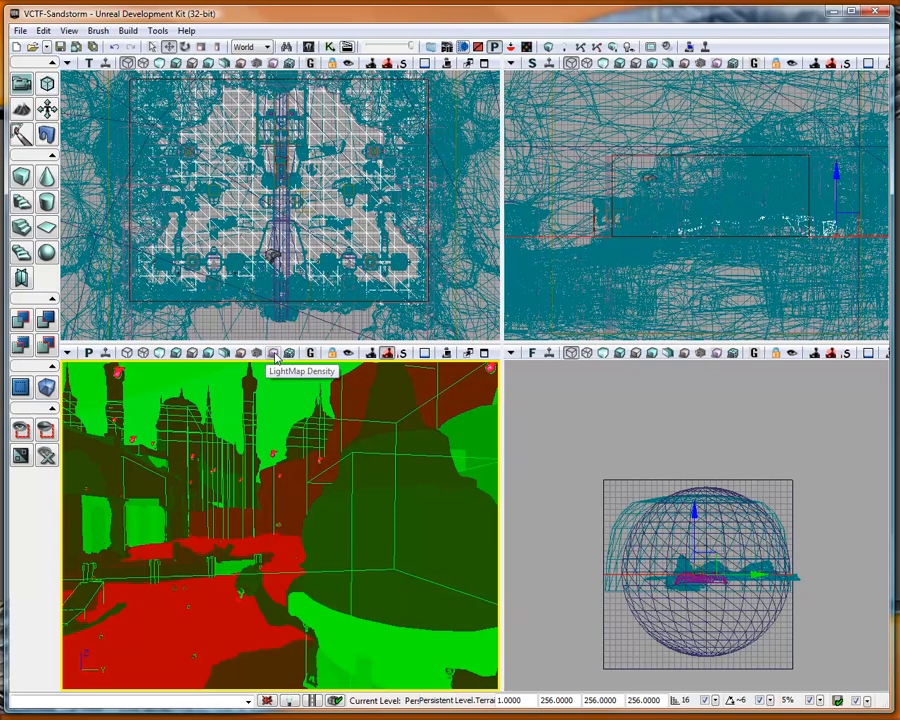
Examine the LightMap Density and Lighting Only with Texel Density modes, dismissing the density rendering options.
{"action": "right_click", "coordinate": [275, 355]}
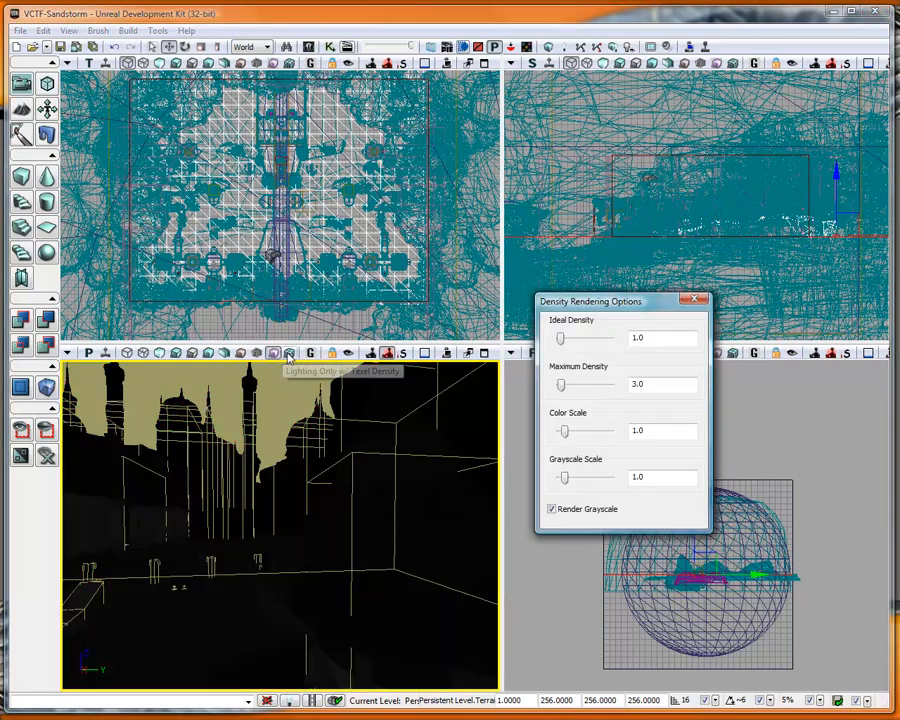
{"action": "left_click", "coordinate": [289, 356]}
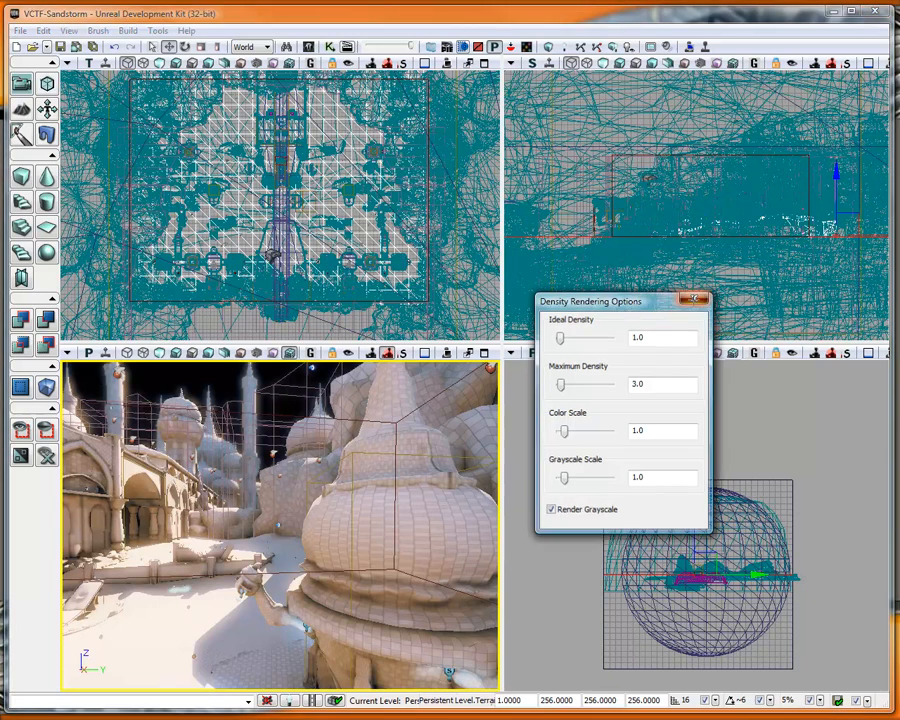
{"action": "left_click", "coordinate": [693, 298]}
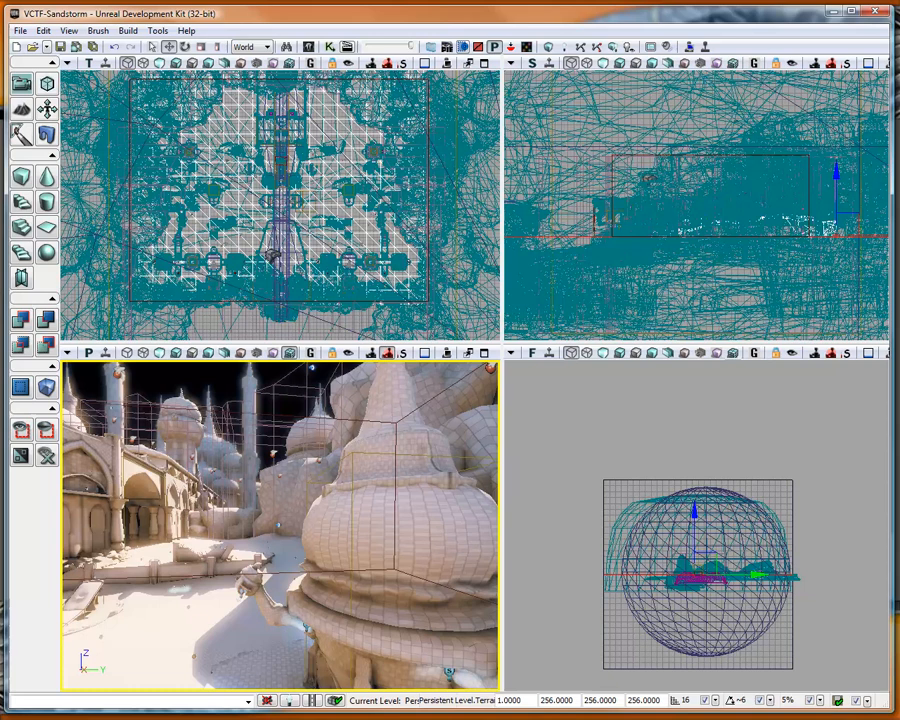
{"action": "left_click_drag", "start_coordinate": [280, 525], "coordinate": [316, 440]}
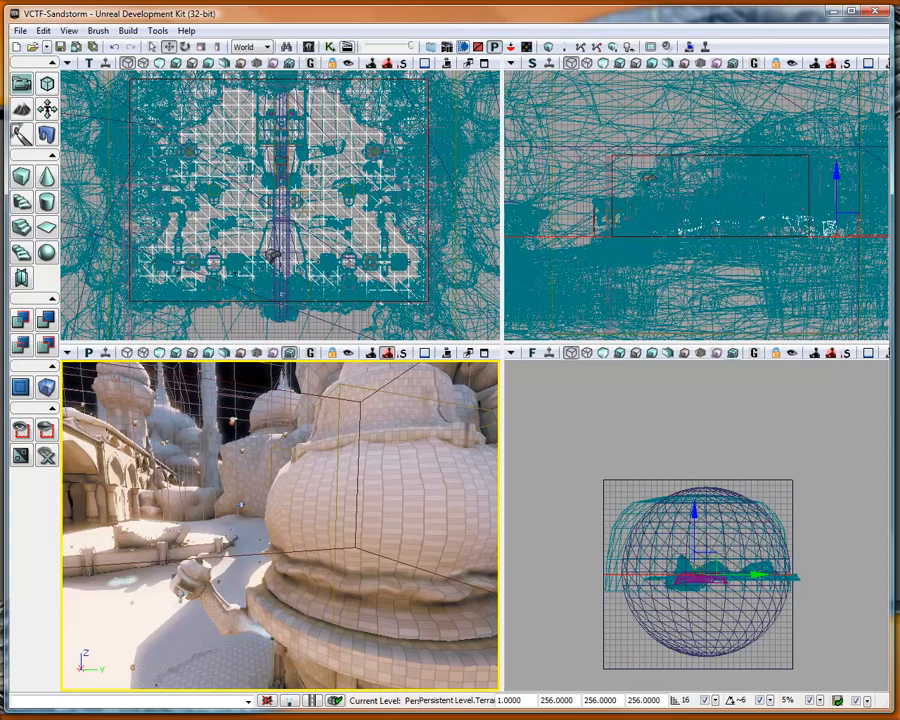
Return the perspective viewport to Lit mode and toggle Game View to compare the level with and without editor markers.
{"action": "left_click", "coordinate": [175, 353]}
{"action": "left_click_drag", "start_coordinate": [280, 480], "coordinate": [280, 630]}
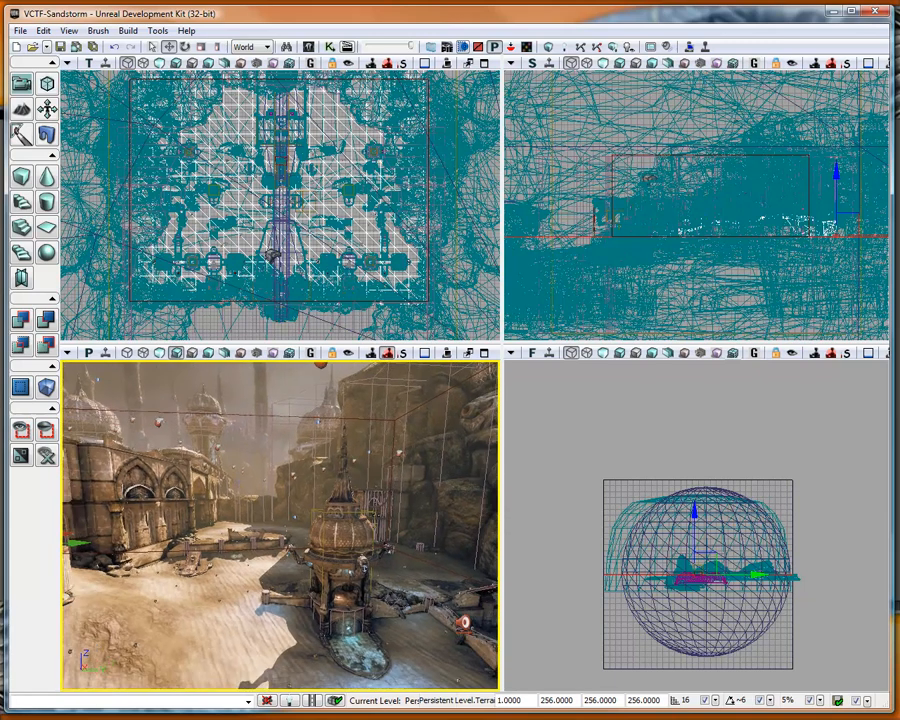
{"action": "left_click", "coordinate": [311, 355]}
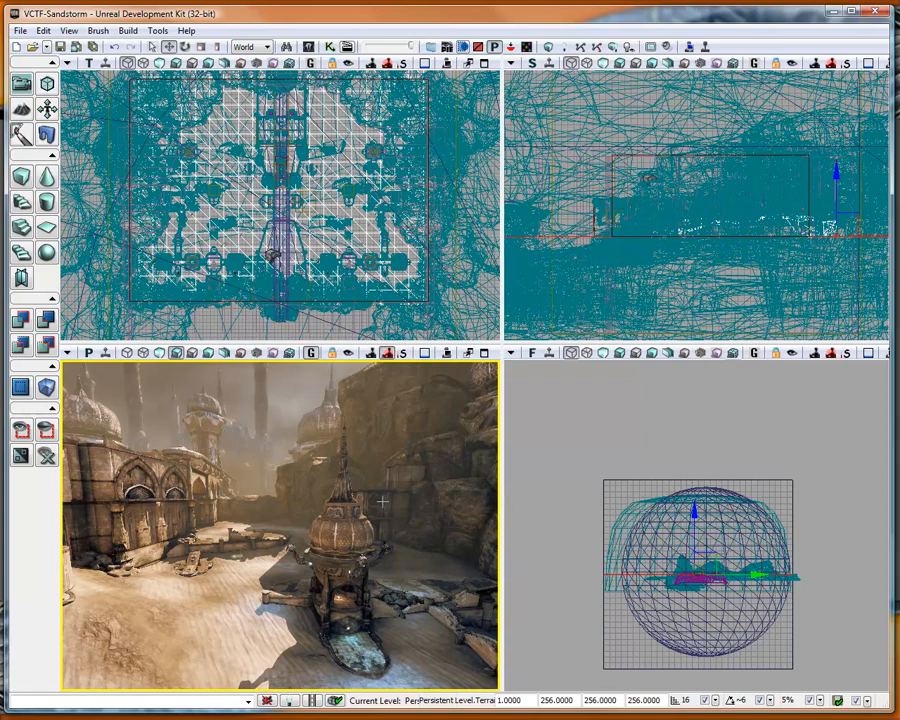
{"action": "left_click", "coordinate": [311, 353]}
{"action": "key", "text": "g"}
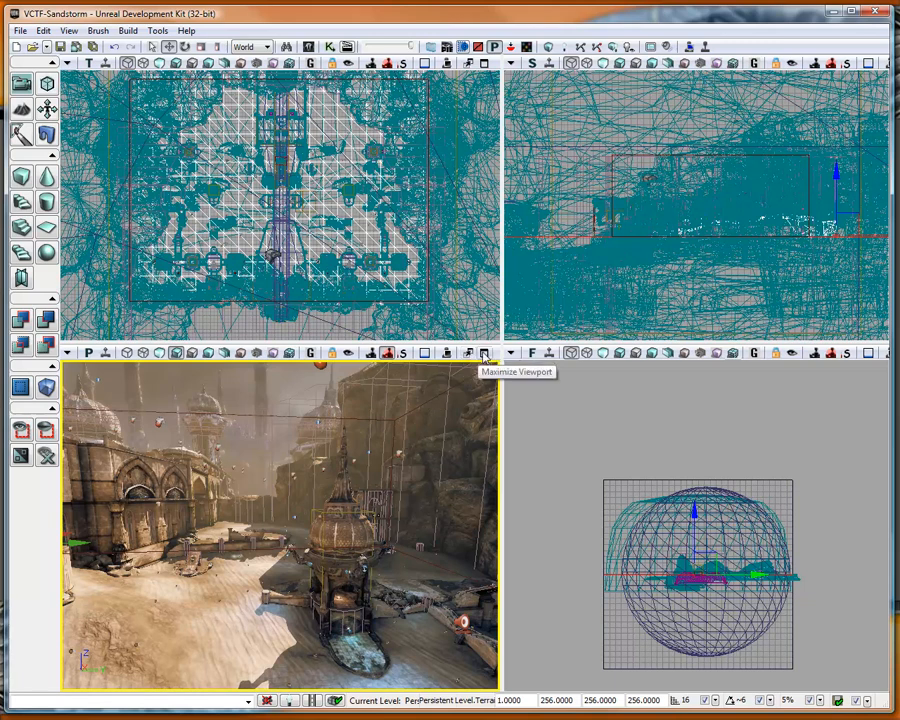
Maximize the perspective viewport and restore the four-viewport layout.
{"action": "left_click", "coordinate": [485, 354]}
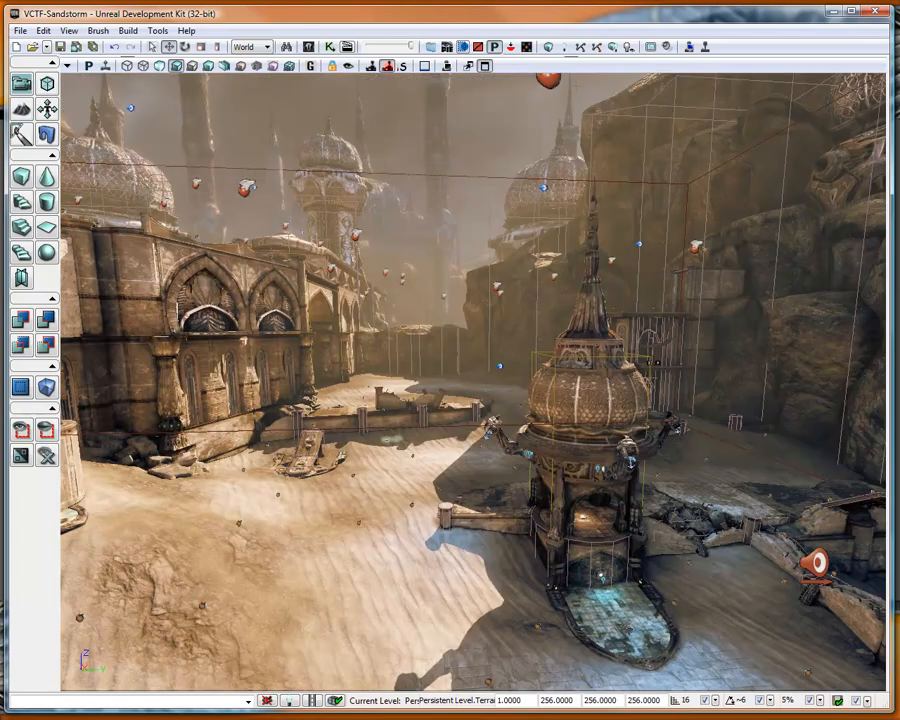
{"action": "left_click", "coordinate": [485, 65]}
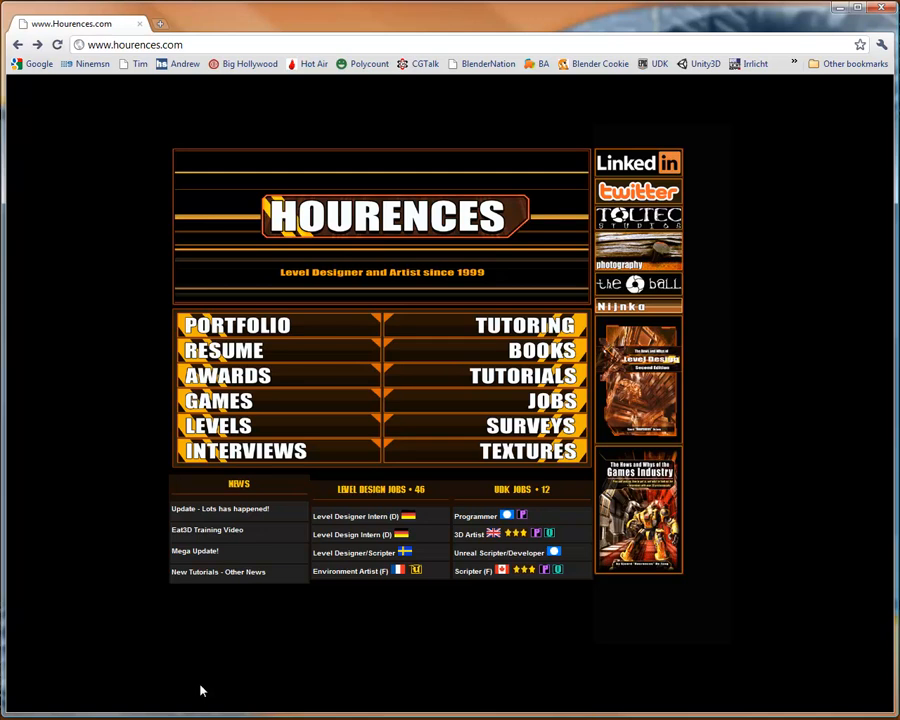
Switch to the web browser, open the Hourences tutorials index and look through the Creating an UDK Game tutorial.
{"action": "left_click", "coordinate": [513, 378]}
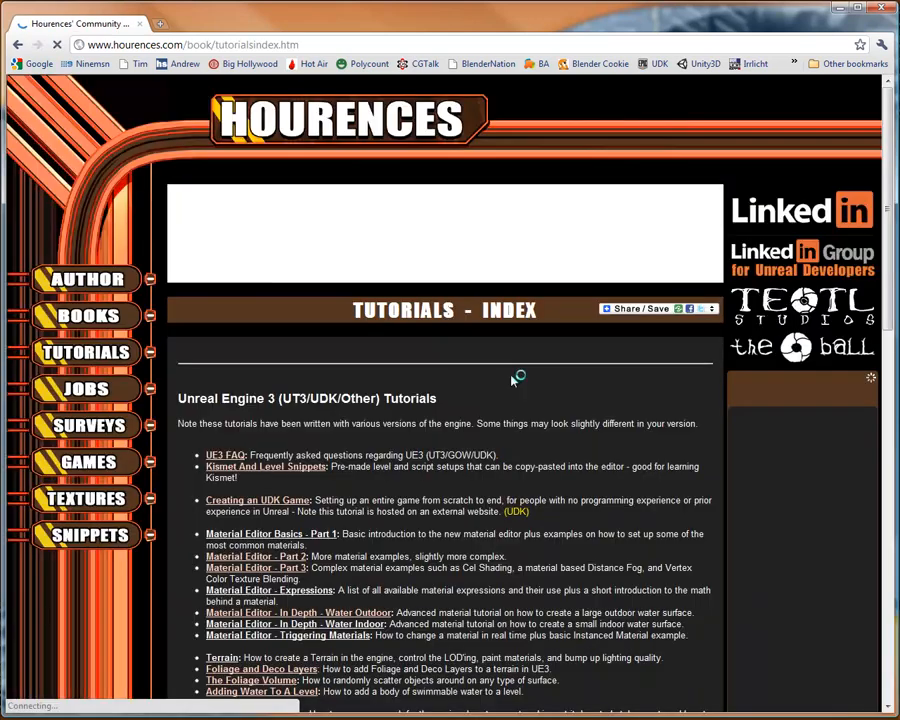
{"action": "left_click", "coordinate": [263, 557]}
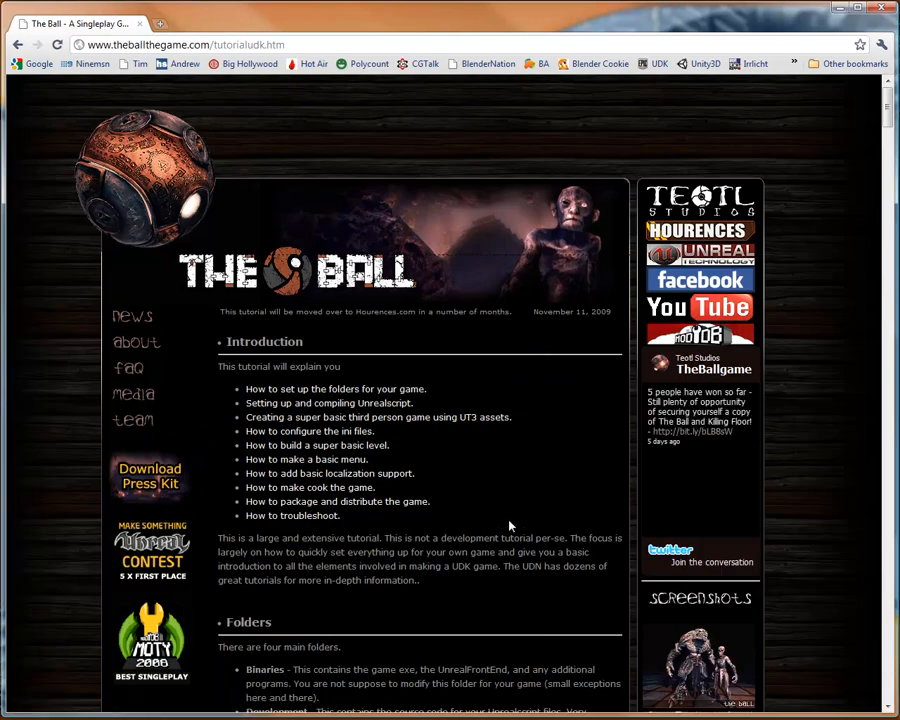
{"action": "scroll", "coordinate": [515, 522], "scroll_direction": "down", "scroll_amount": 10}
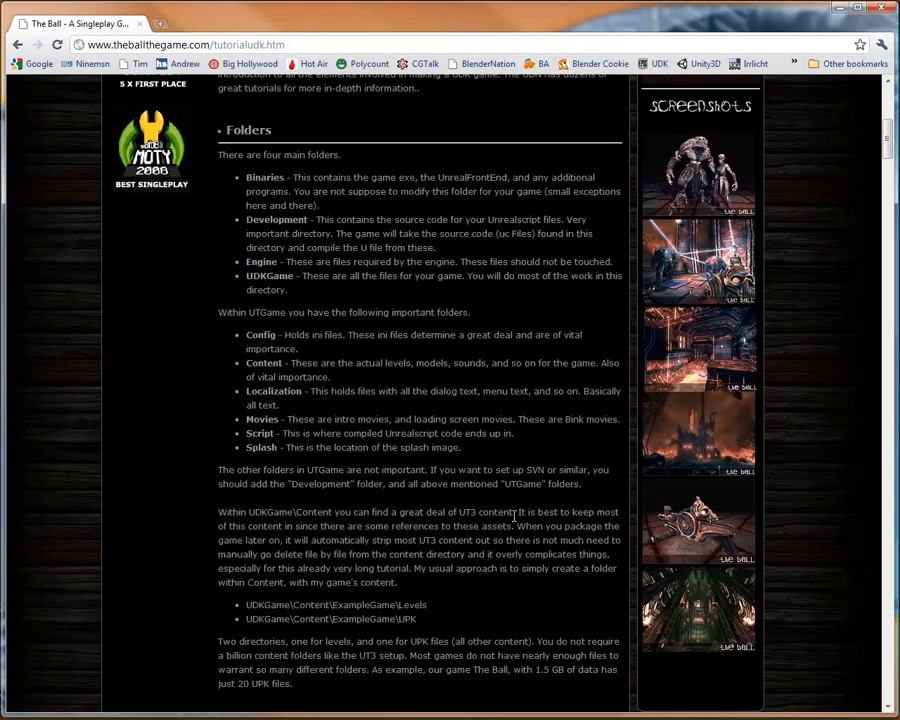
{"action": "scroll", "coordinate": [595, 543], "scroll_direction": "down", "scroll_amount": 8}
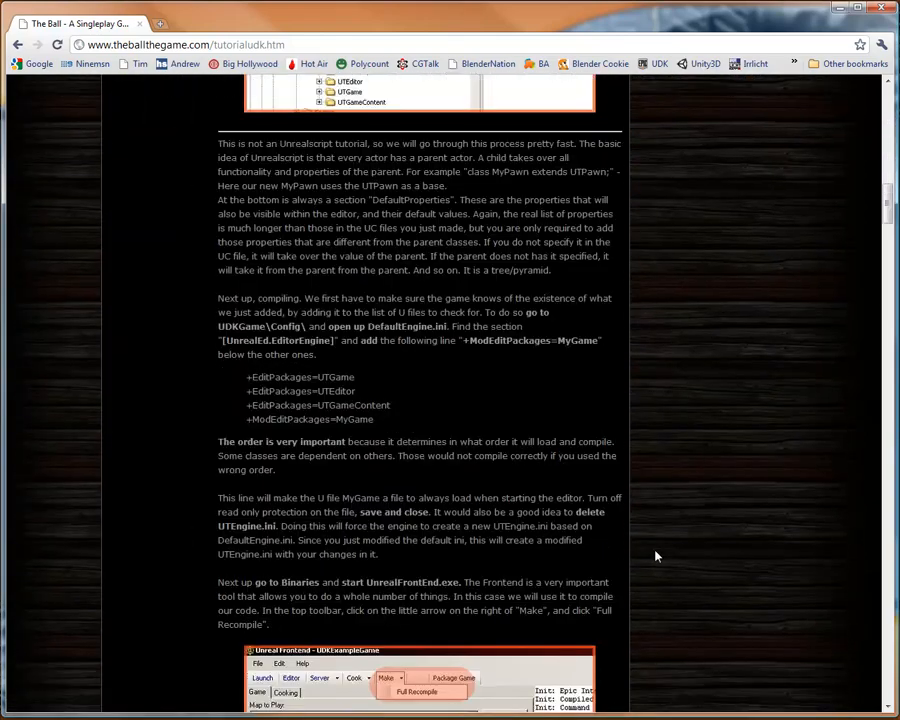
{"action": "scroll", "coordinate": [652, 556], "scroll_direction": "up", "scroll_amount": 18}
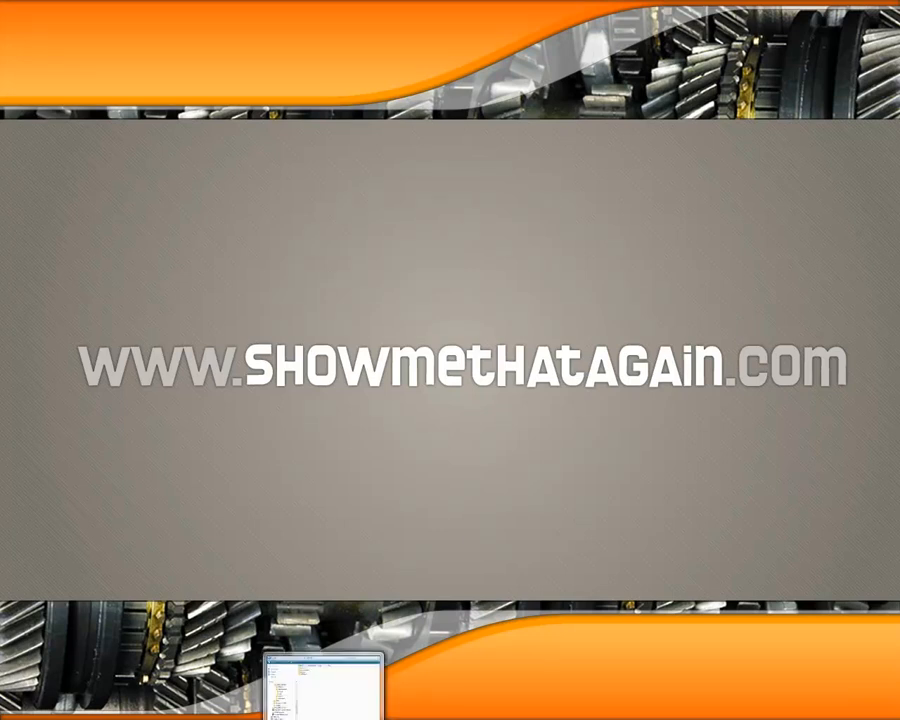
Switch to Windows Explorer and look through the Binaries, Development\Src and Engine folders of the UDK-2010-09 installation.
{"action": "left_click", "coordinate": [322, 719]}
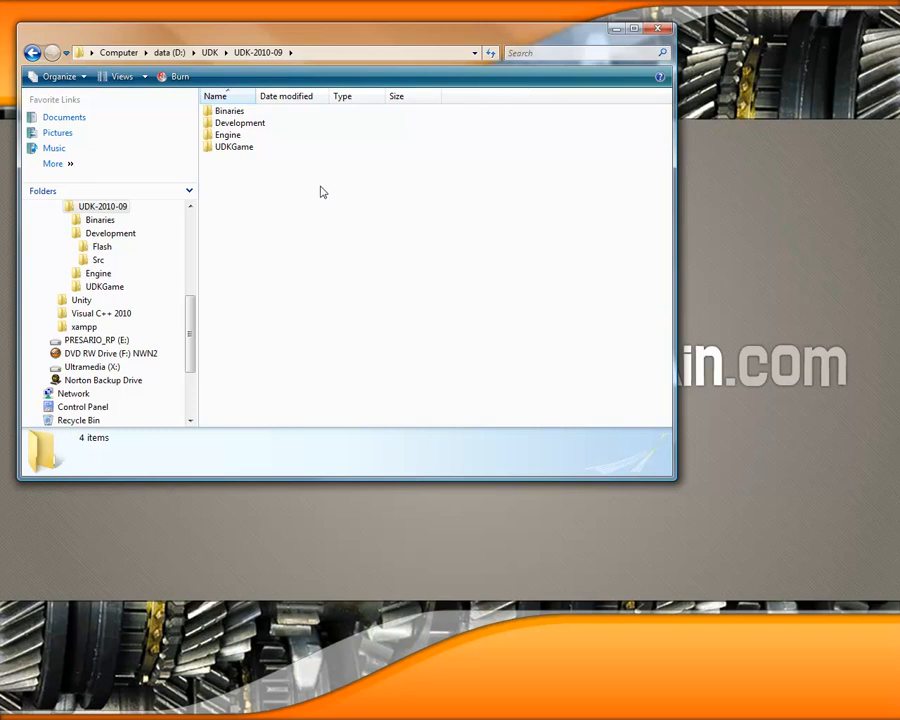
{"action": "double_click", "coordinate": [229, 111]}
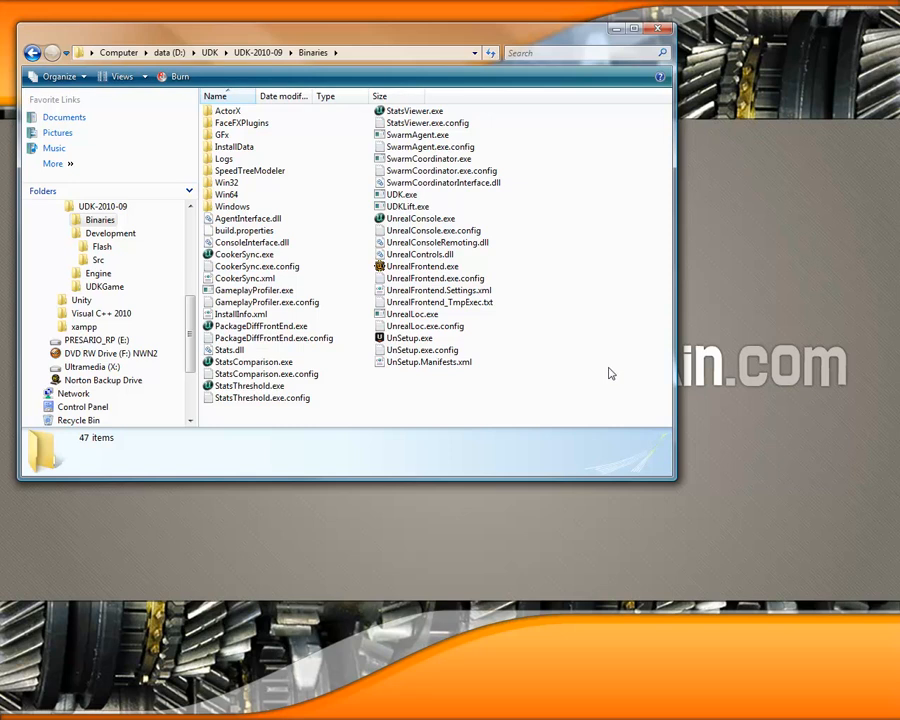
{"action": "left_click", "coordinate": [258, 53]}
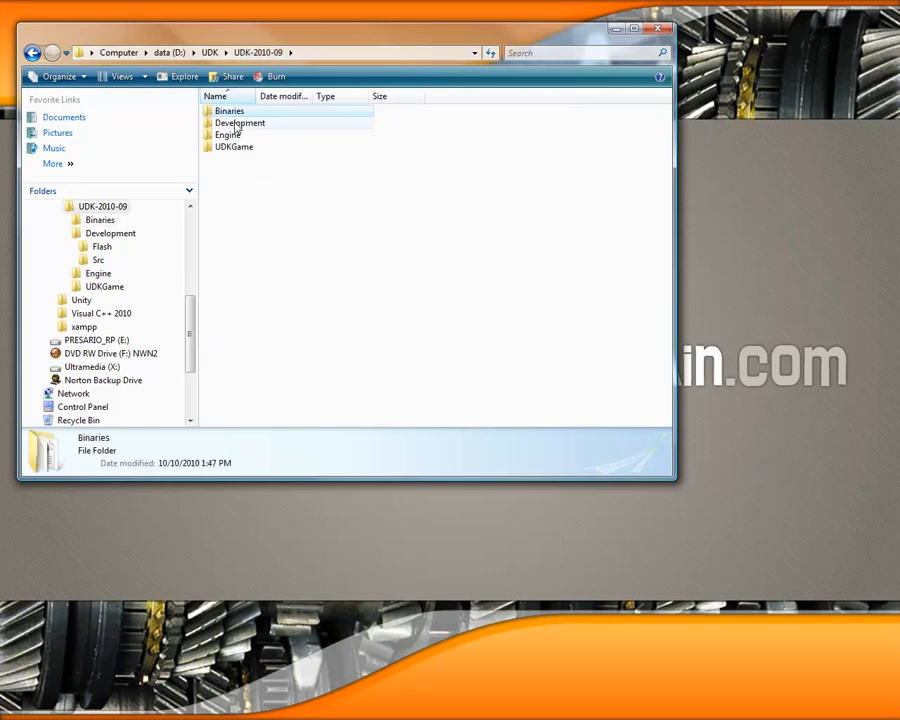
{"action": "double_click", "coordinate": [238, 123]}
{"action": "double_click", "coordinate": [221, 125]}
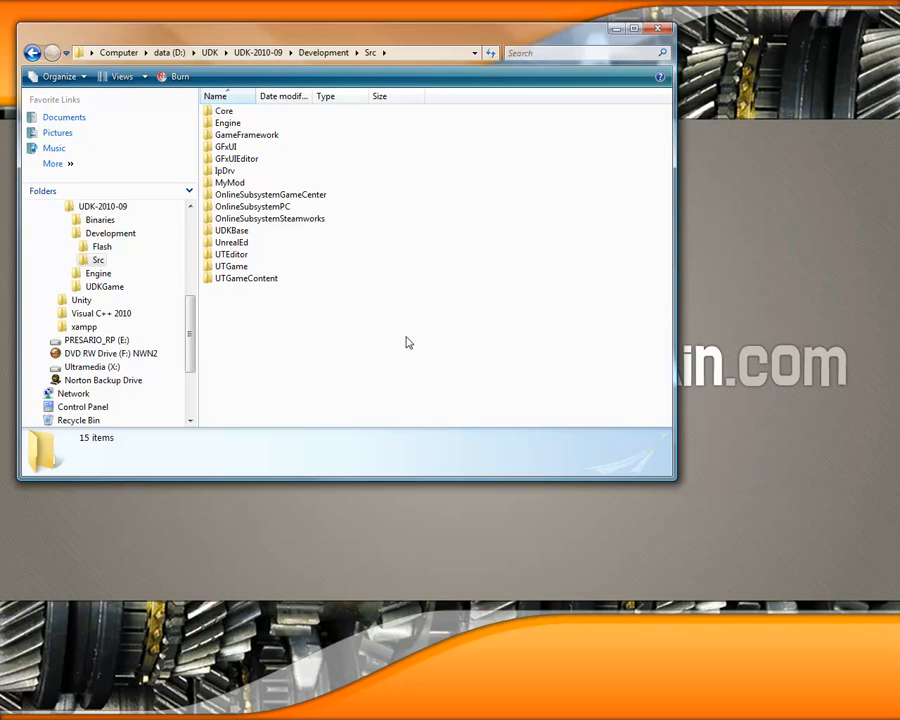
{"action": "left_click", "coordinate": [258, 52]}
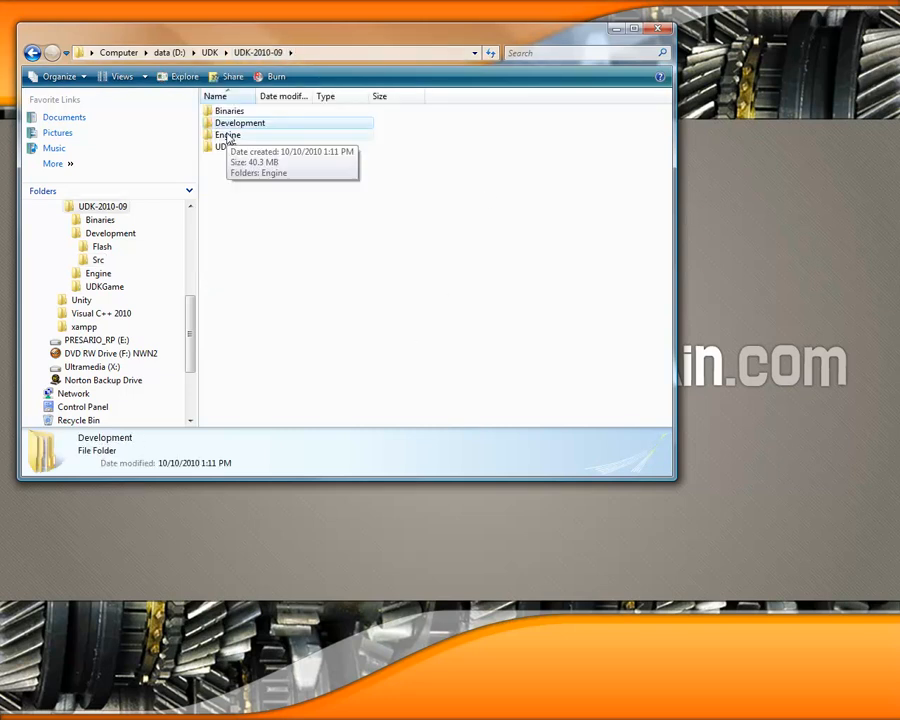
{"action": "double_click", "coordinate": [226, 136]}
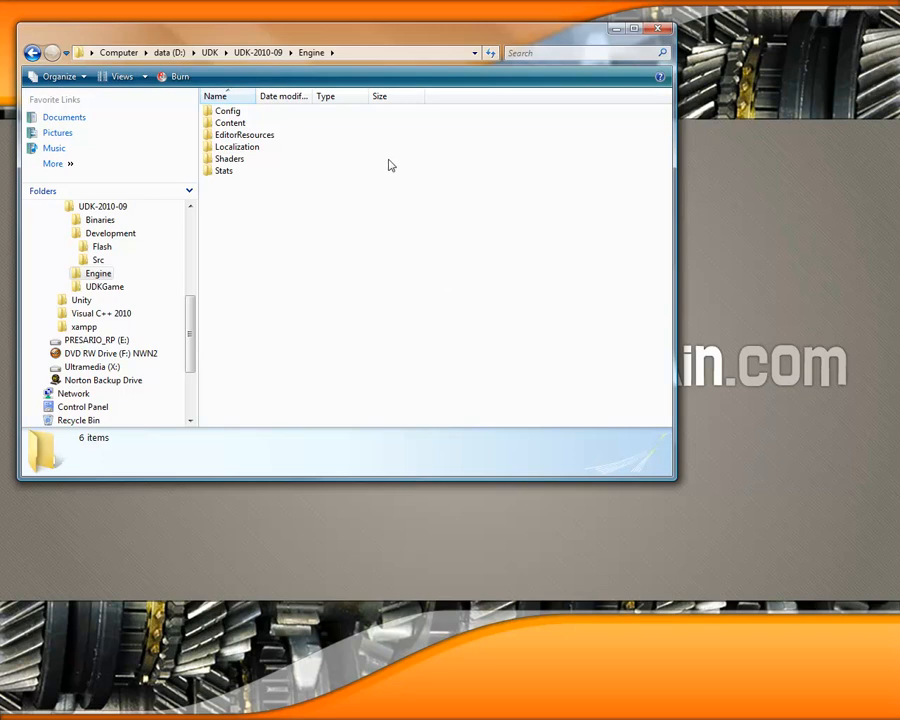
{"action": "left_click", "coordinate": [264, 53]}
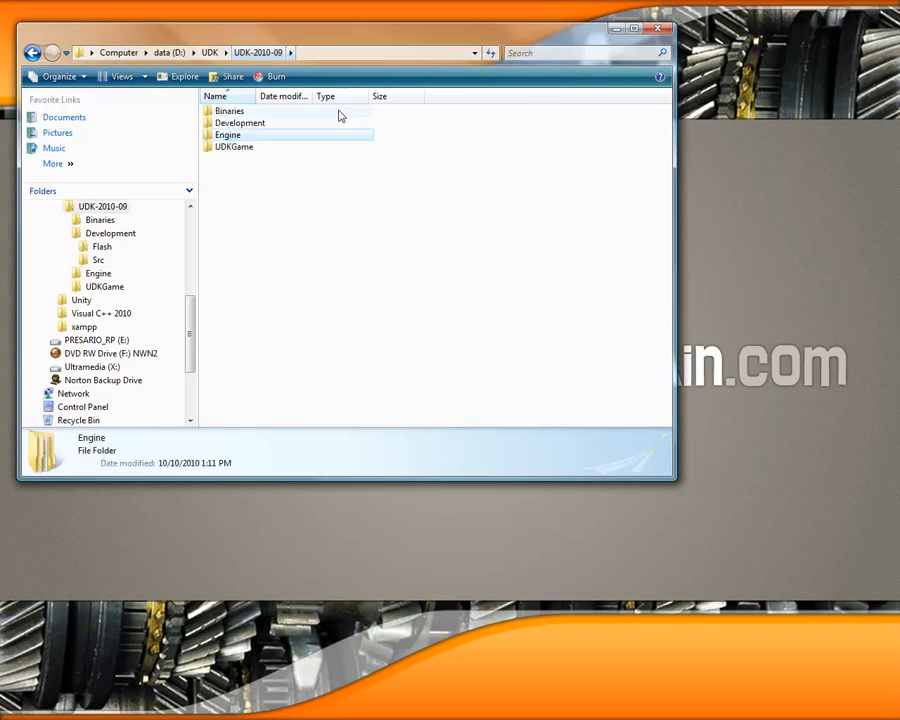
Look through the UDKGame folder with its Config and Content subfolders and return to the UDK-2010-09 folder.
{"action": "double_click", "coordinate": [226, 147]}
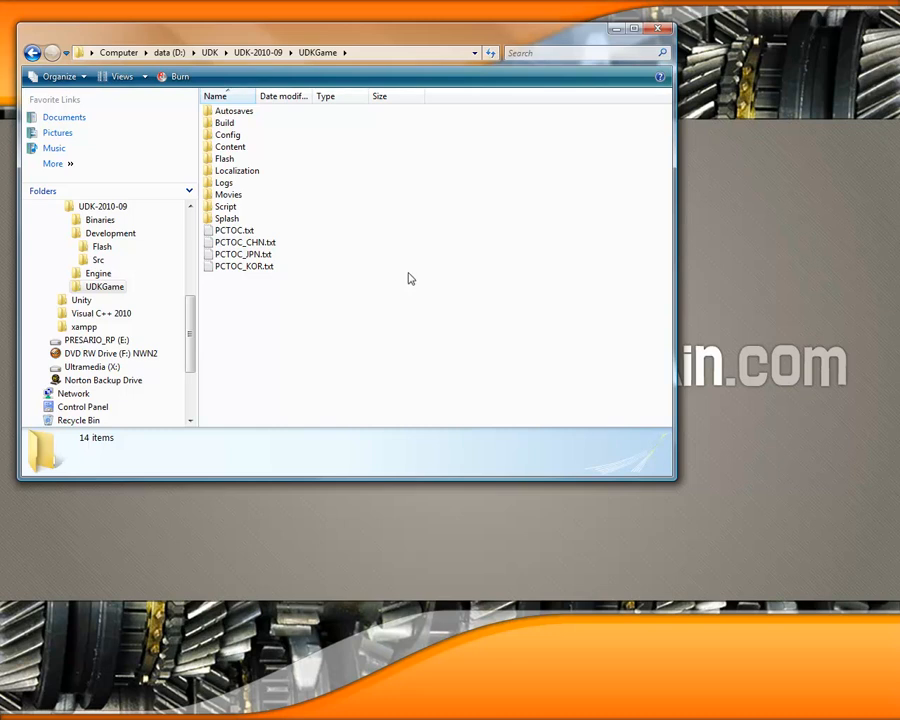
{"action": "left_click", "coordinate": [230, 134]}
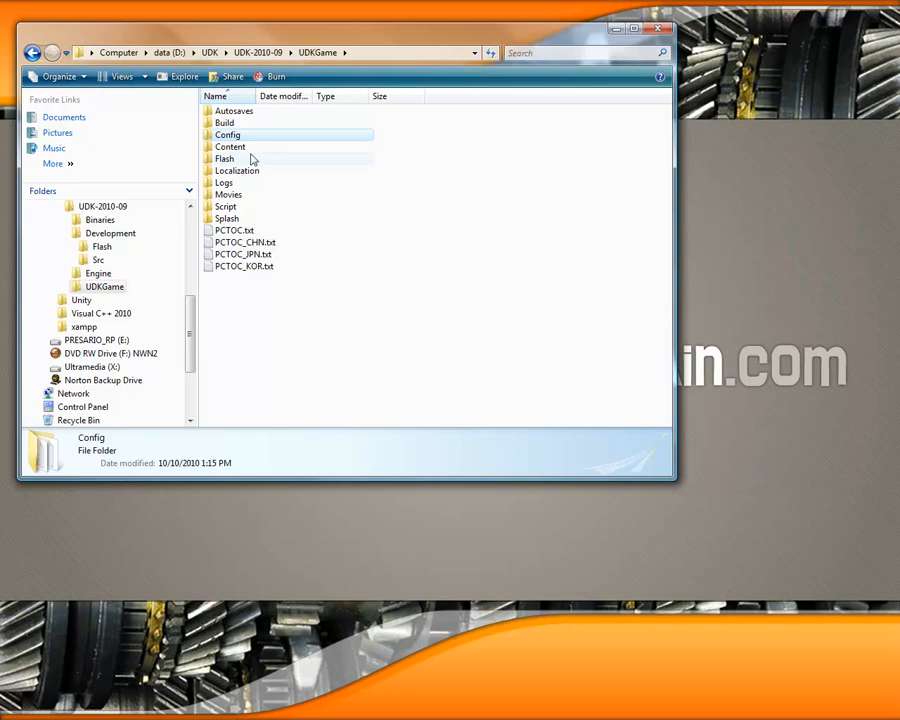
{"action": "left_click", "coordinate": [232, 147]}
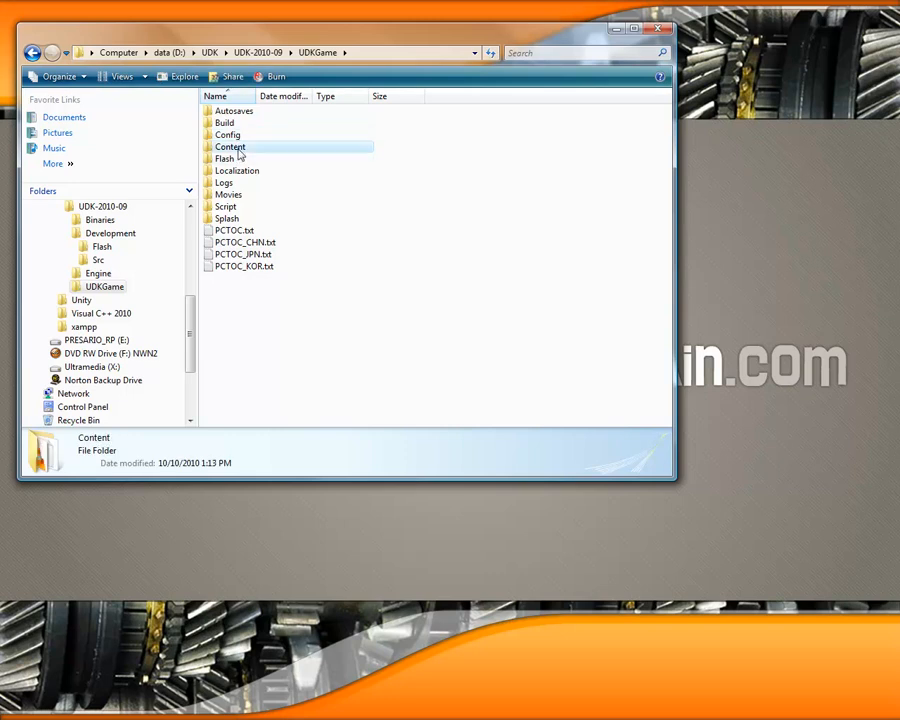
{"action": "left_click", "coordinate": [257, 55]}
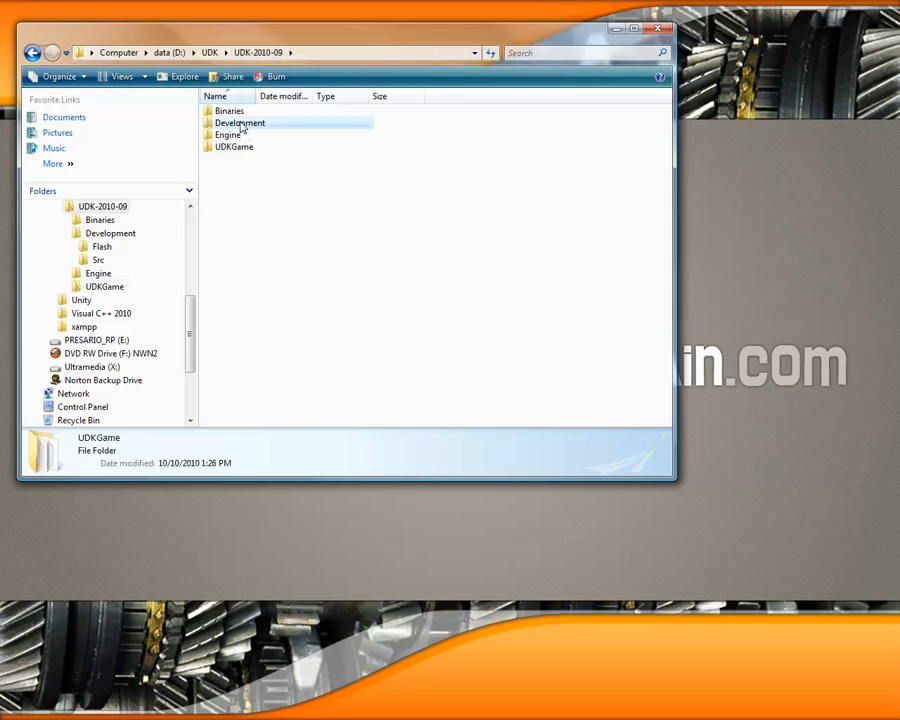
{"action": "left_click", "coordinate": [240, 124]}
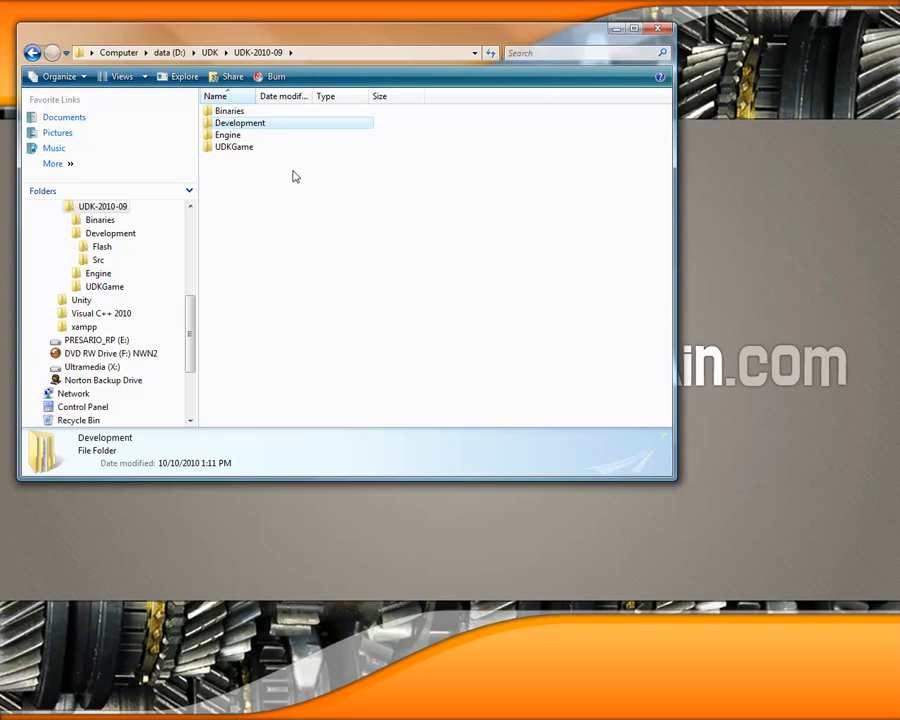
{"action": "left_click", "coordinate": [241, 149]}
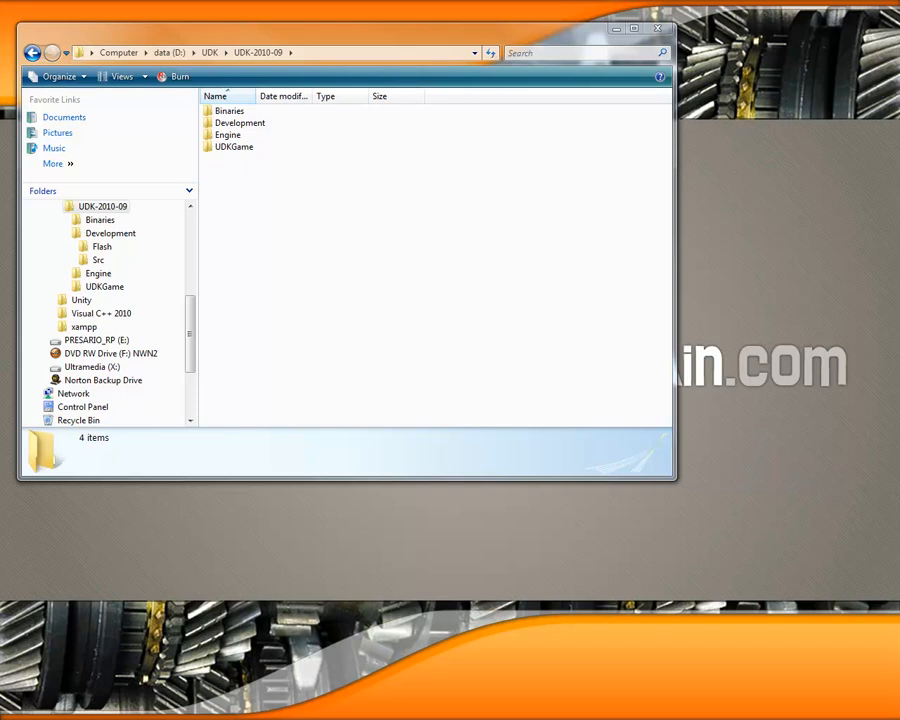
Create a new folder named game_tutorial in the Development\Src folder.
{"action": "double_click", "coordinate": [236, 123]}
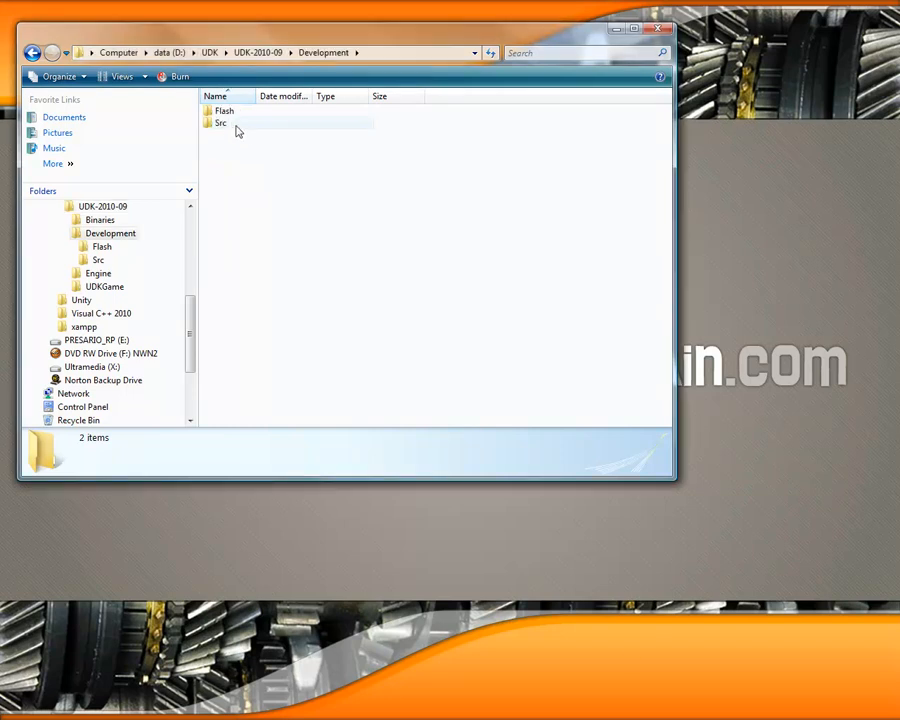
{"action": "double_click", "coordinate": [224, 123]}
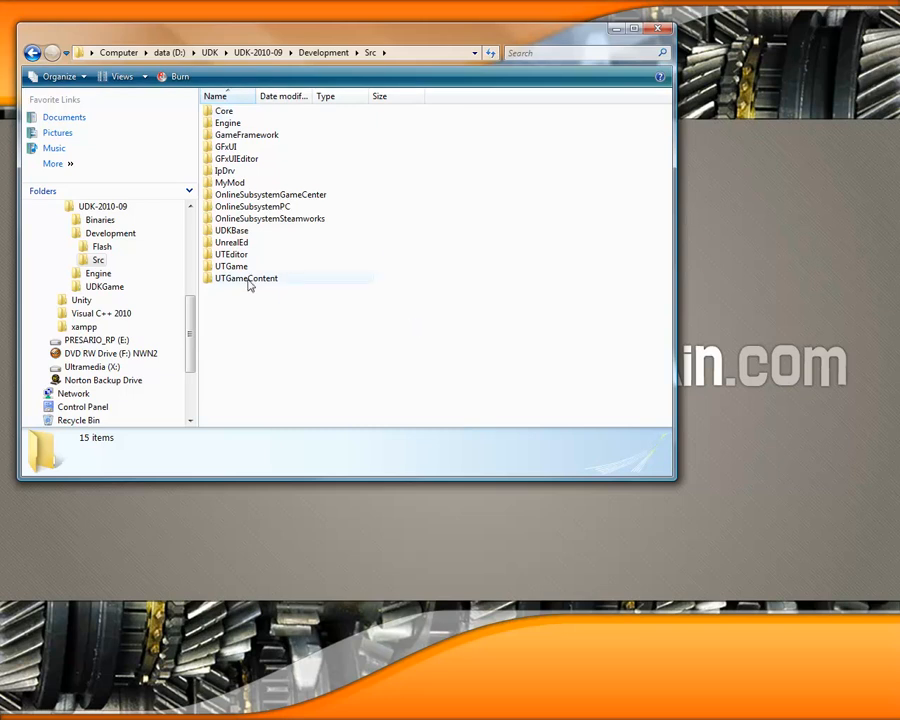
{"action": "right_click", "coordinate": [286, 354]}
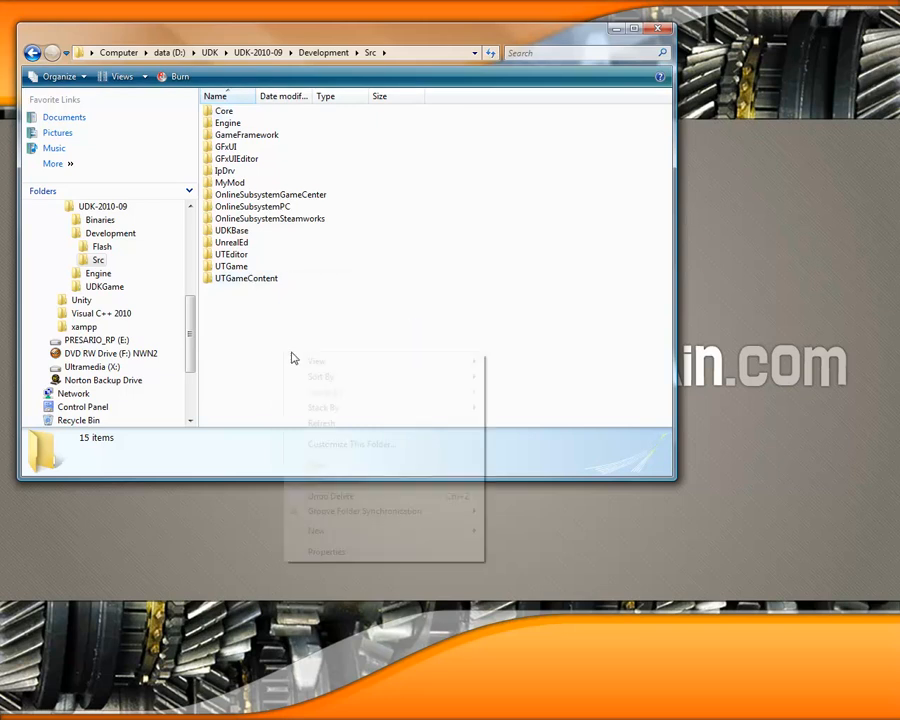
{"action": "left_click", "coordinate": [351, 535]}
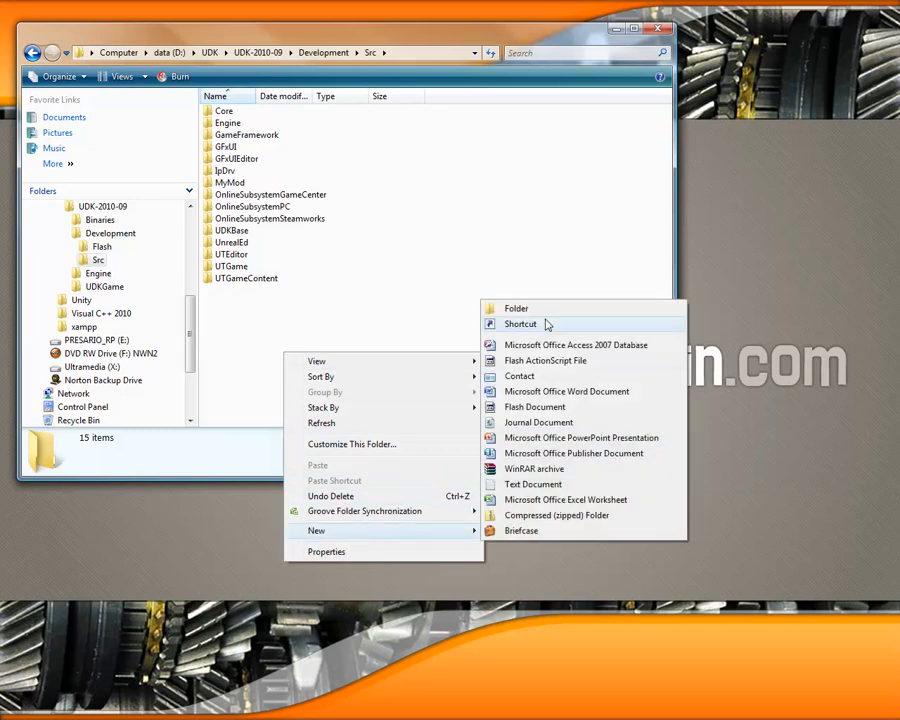
{"action": "left_click", "coordinate": [516, 309]}
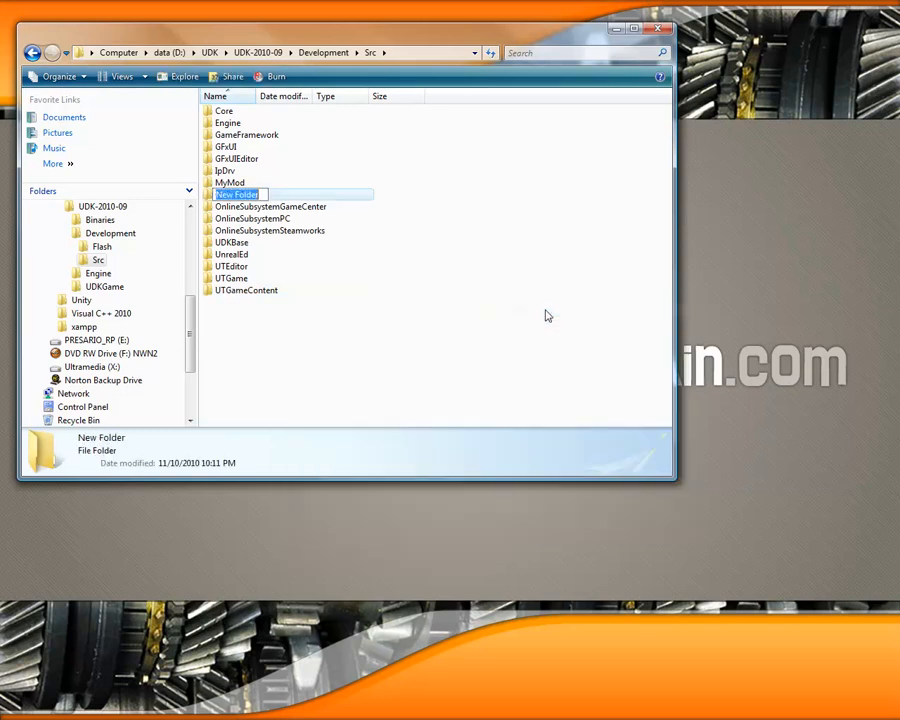
{"action": "type", "text": "game"}
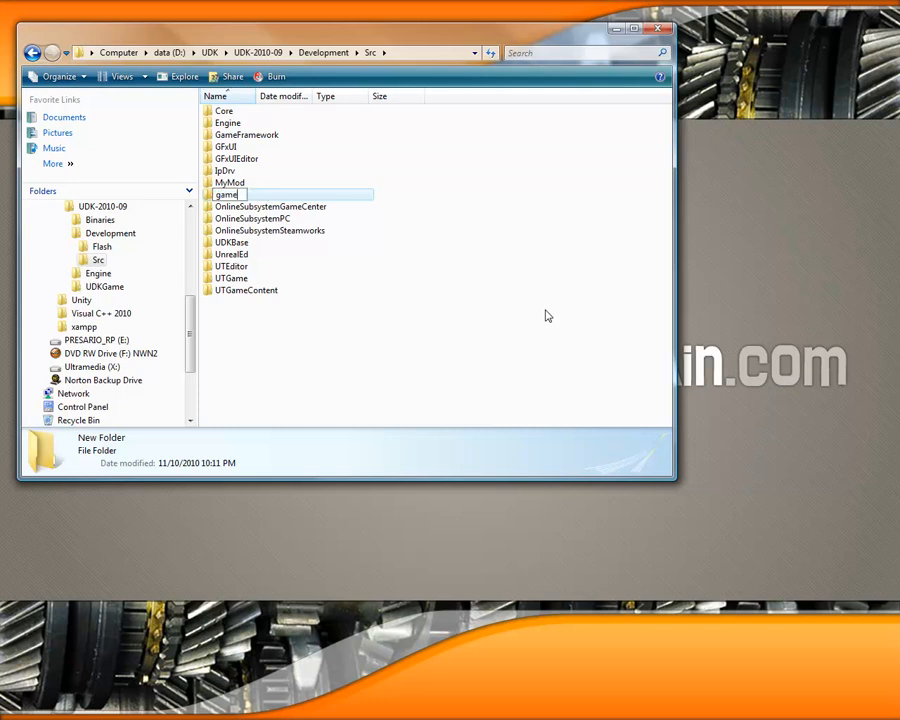
{"action": "type", "text": "_tutorial"}
{"action": "key", "text": "Return"}
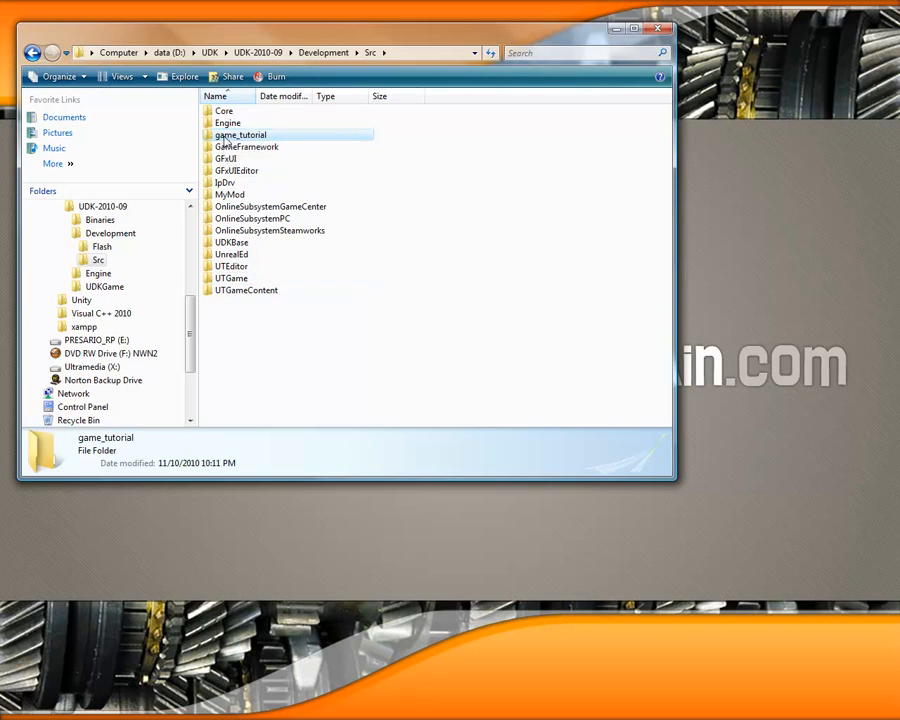
Create a subfolder named Classes inside the game_tutorial folder.
{"action": "double_click", "coordinate": [225, 136]}
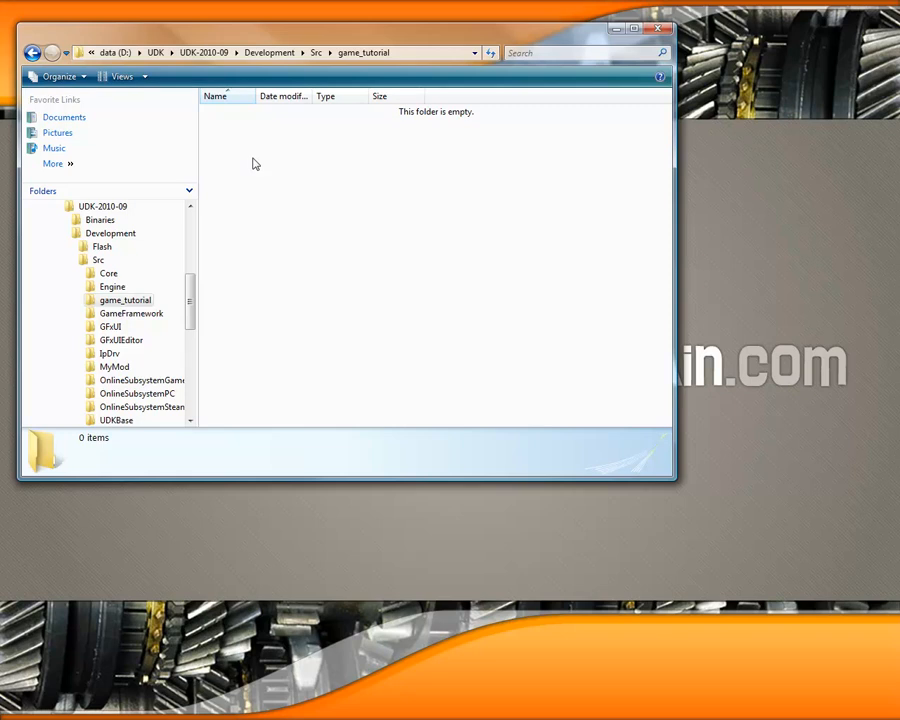
{"action": "right_click", "coordinate": [253, 158]}
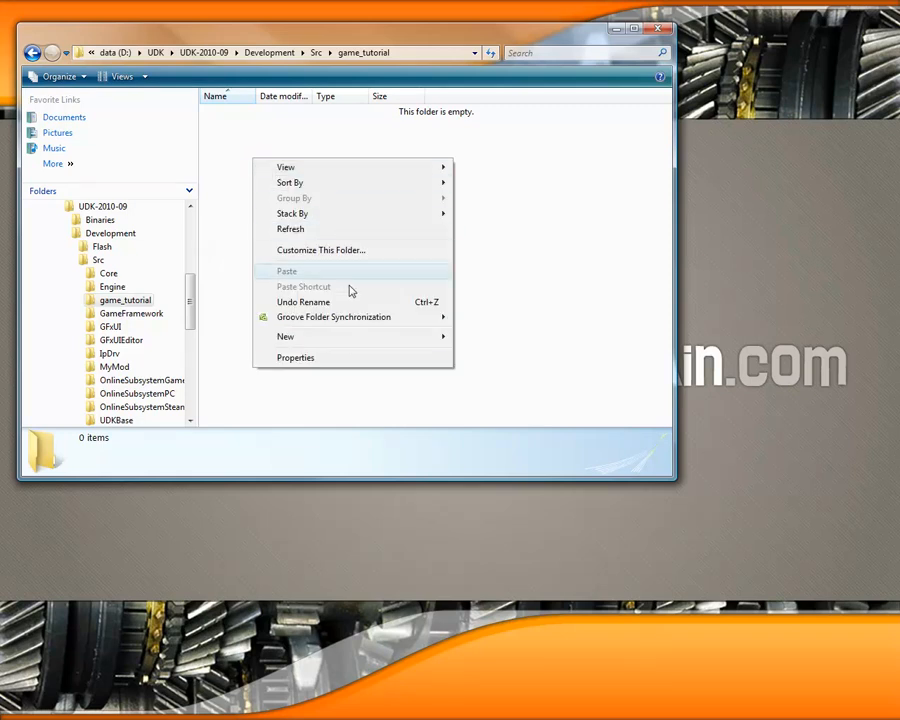
{"action": "mouse_move", "coordinate": [345, 345]}
{"action": "left_click", "coordinate": [506, 340]}
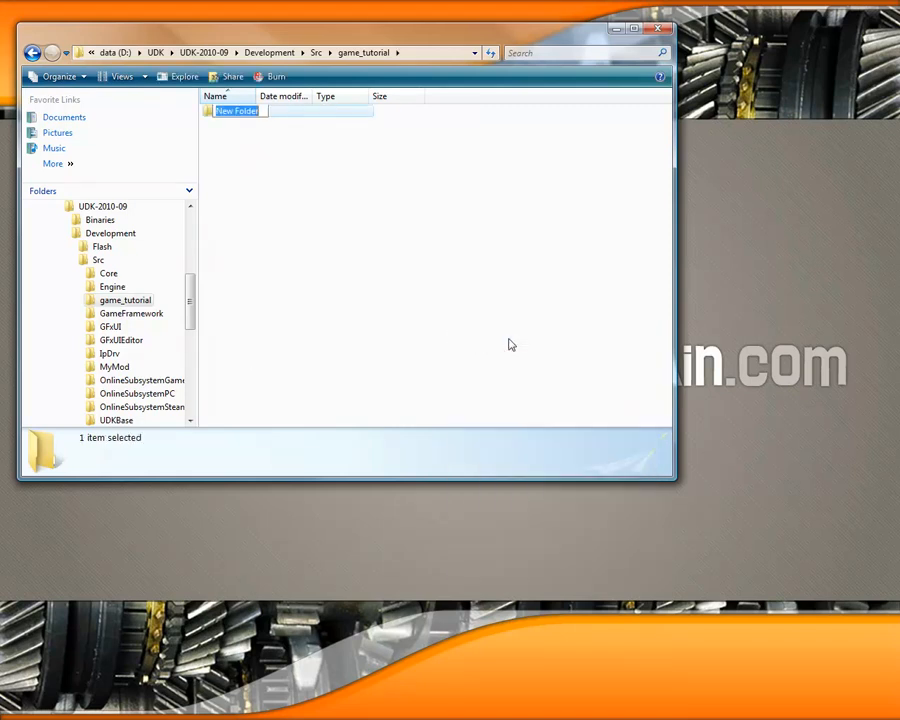
{"action": "type", "text": "Classes"}
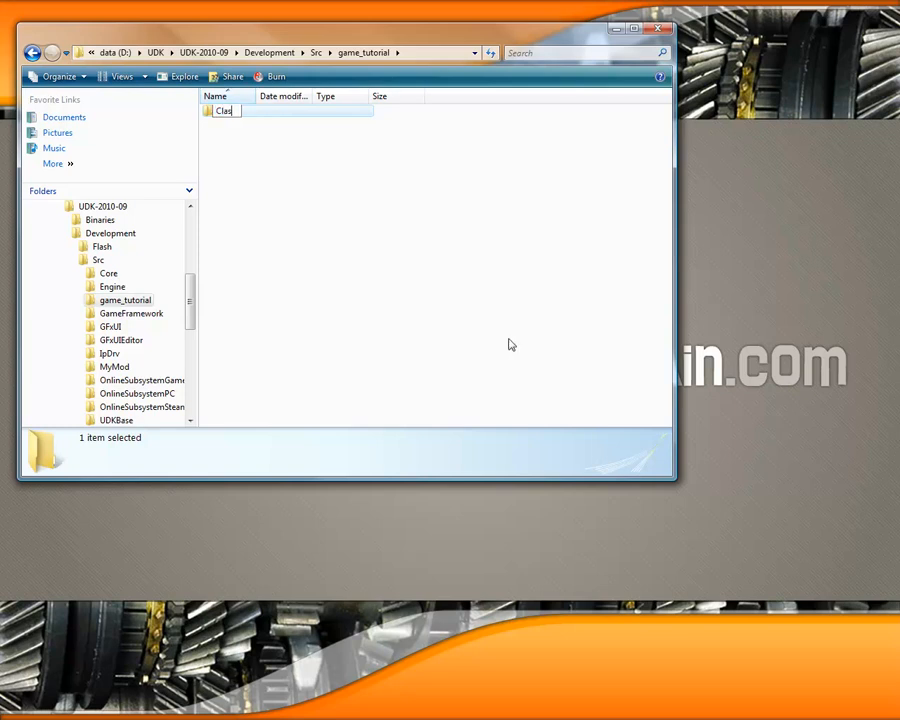
{"action": "key", "text": "Return"}
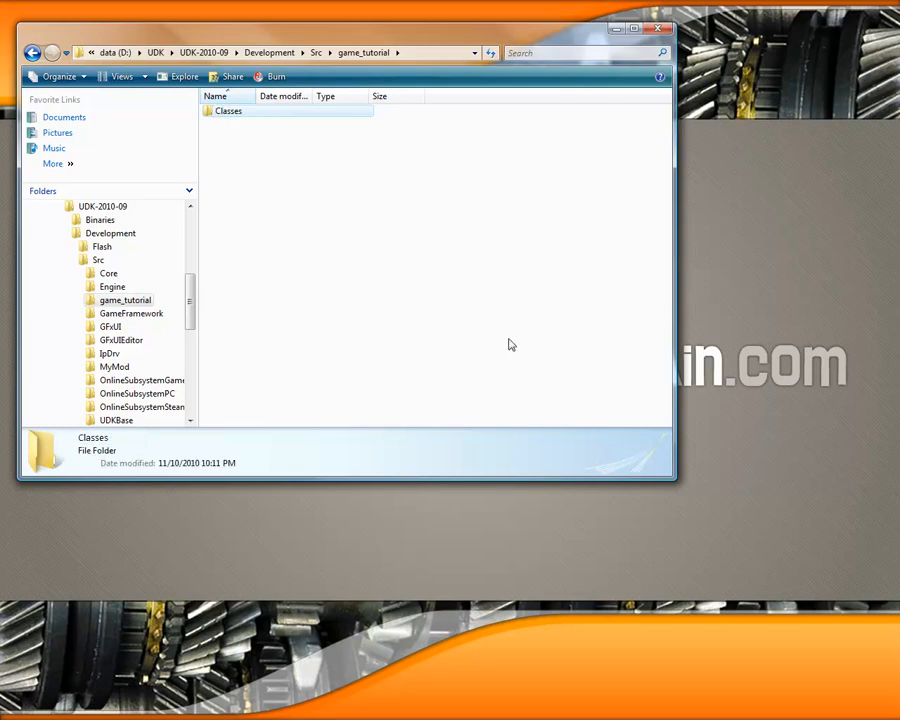
Create a text document in the Classes folder and name it MyGameInfo.uc, accepting the changed file extension.
{"action": "key", "text": "Return"}
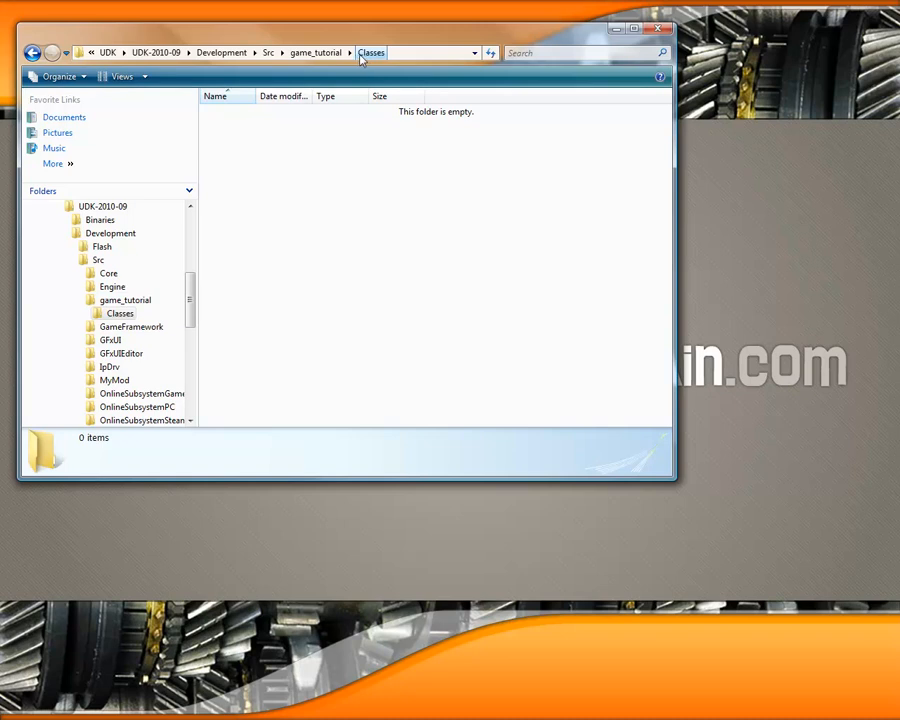
{"action": "right_click", "coordinate": [276, 158]}
{"action": "mouse_move", "coordinate": [357, 333]}
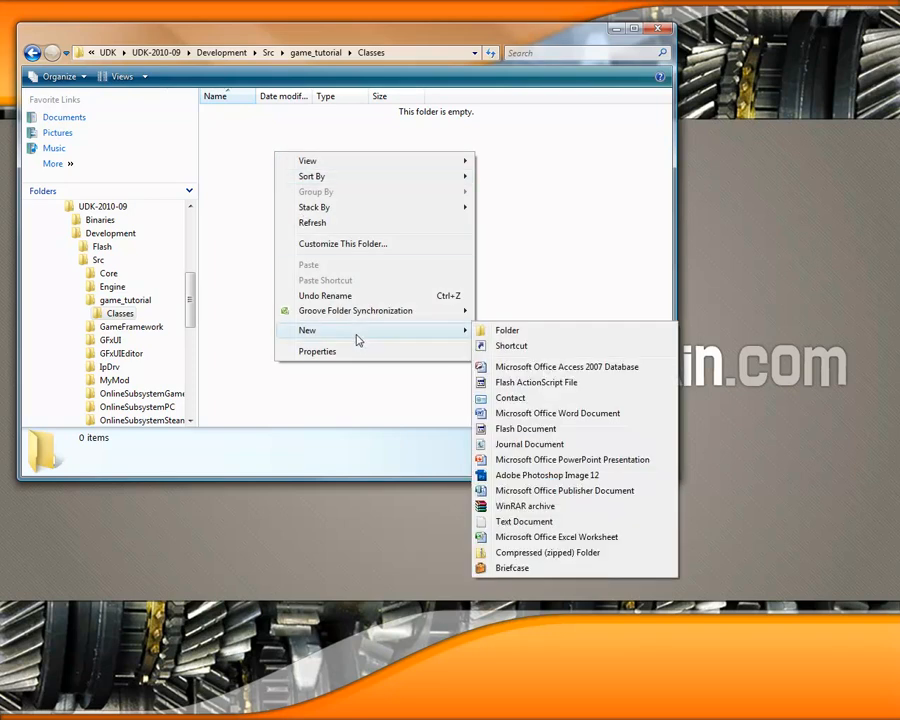
{"action": "left_click", "coordinate": [545, 522]}
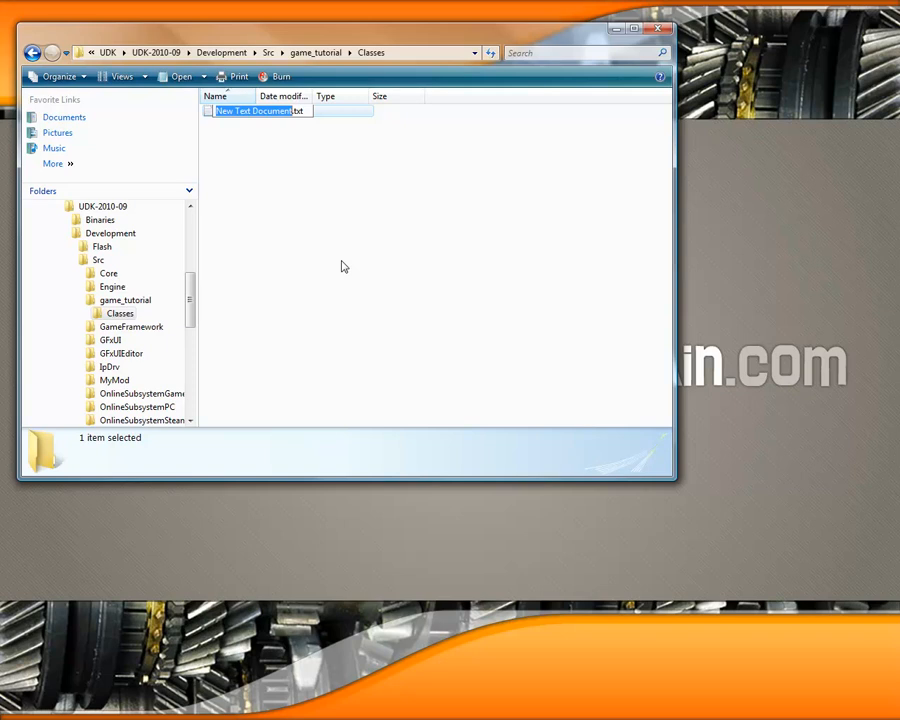
{"action": "type", "text": "MyGameInfo"}
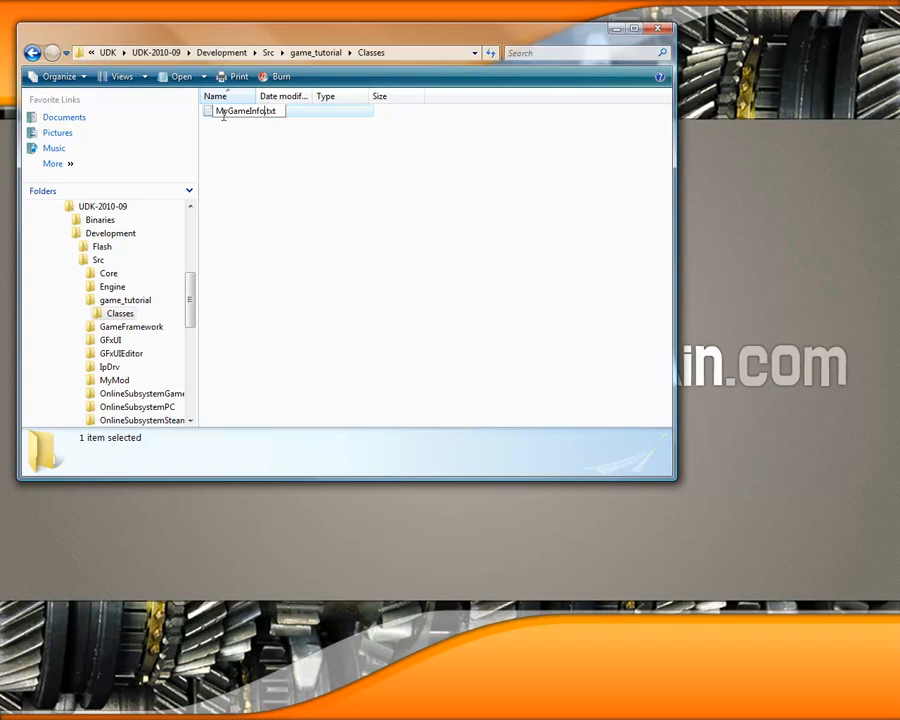
{"action": "left_click_drag", "start_coordinate": [267, 111], "coordinate": [286, 111]}
{"action": "type", "text": "uc"}
{"action": "key", "text": "Return"}
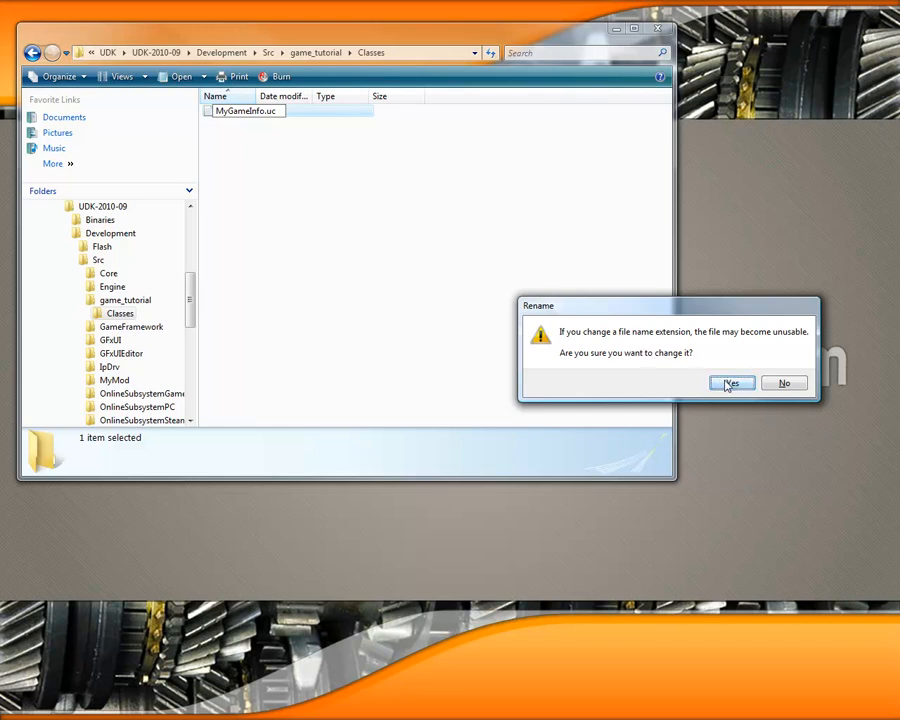
{"action": "left_click", "coordinate": [729, 385]}
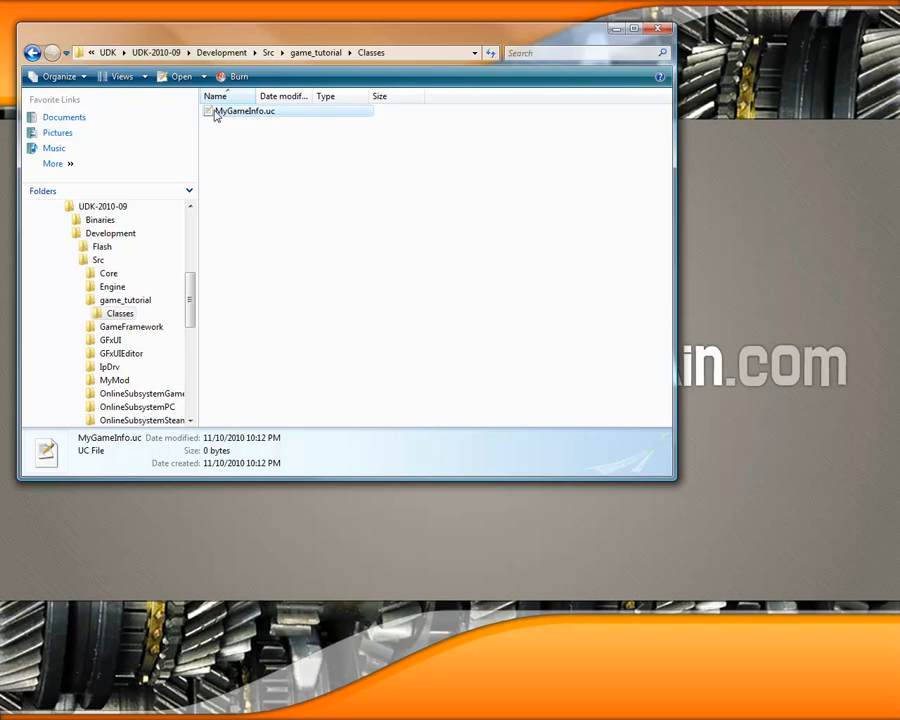
In Notepad++, fill MyGameInfo.uc with a MyGameInfo class extending UTDeathmatch whose defaultproperties set MyPlayerController, MyPawn and the name Default__MyGameInfo, save it and minimize the editor.
{"action": "right_click", "coordinate": [216, 114]}
{"action": "left_click", "coordinate": [295, 150]}
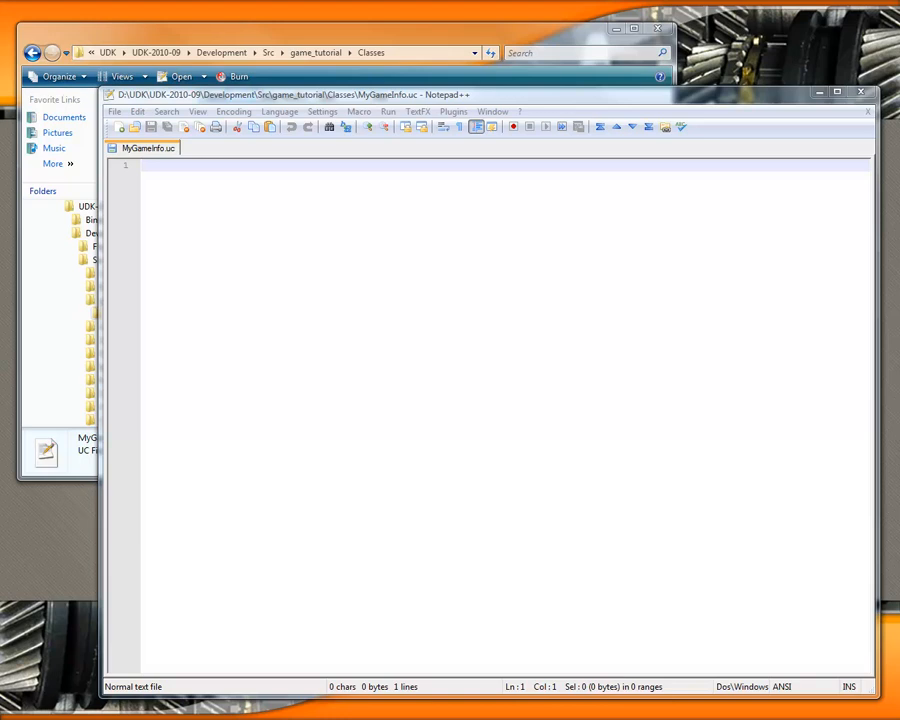
{"action": "left_click", "coordinate": [329, 237]}
{"action": "type", "text": "class MyGameInfo extends UTDeathmatch;  defaultproperties { \tPlayerControllerClass=class'MyPlayerController' \tDefaultPawnClass=class'MyPawn'  \tName=\"Default__MyGameInfo\" }"}
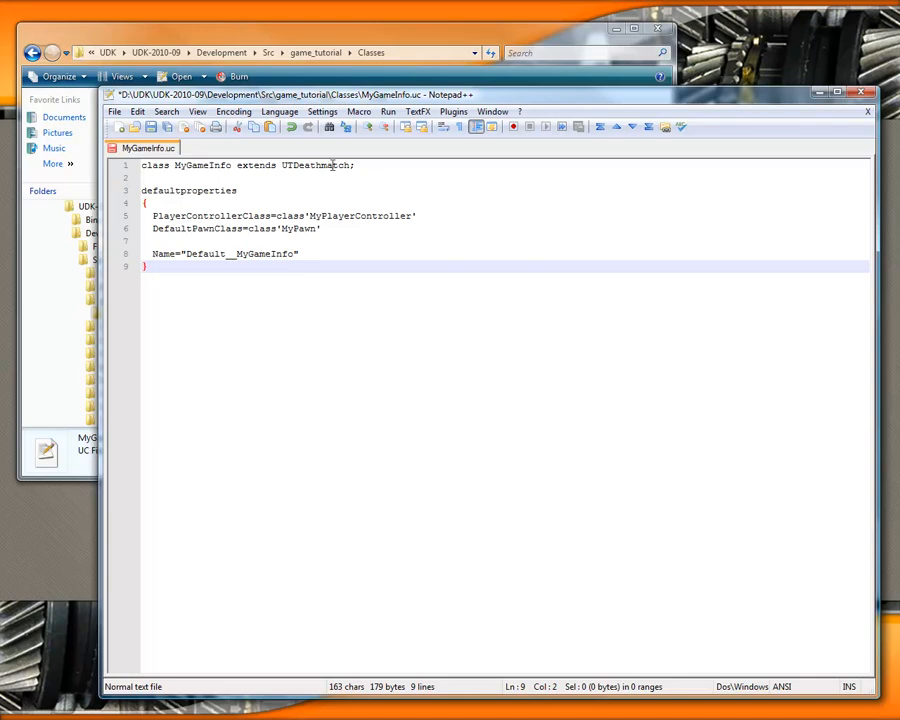
{"action": "left_click", "coordinate": [151, 128]}
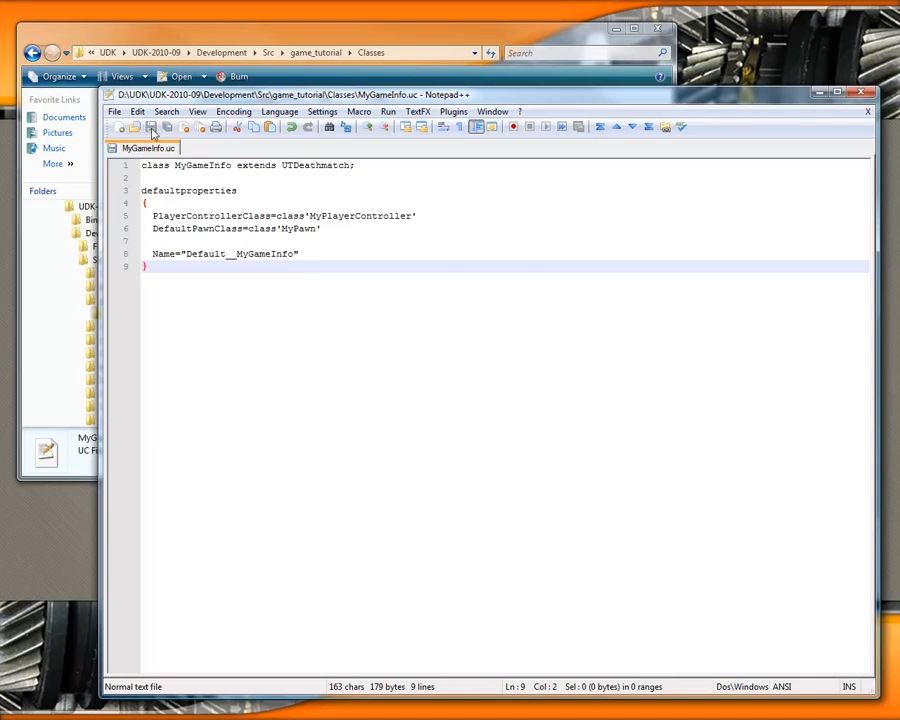
{"action": "left_click", "coordinate": [816, 92]}
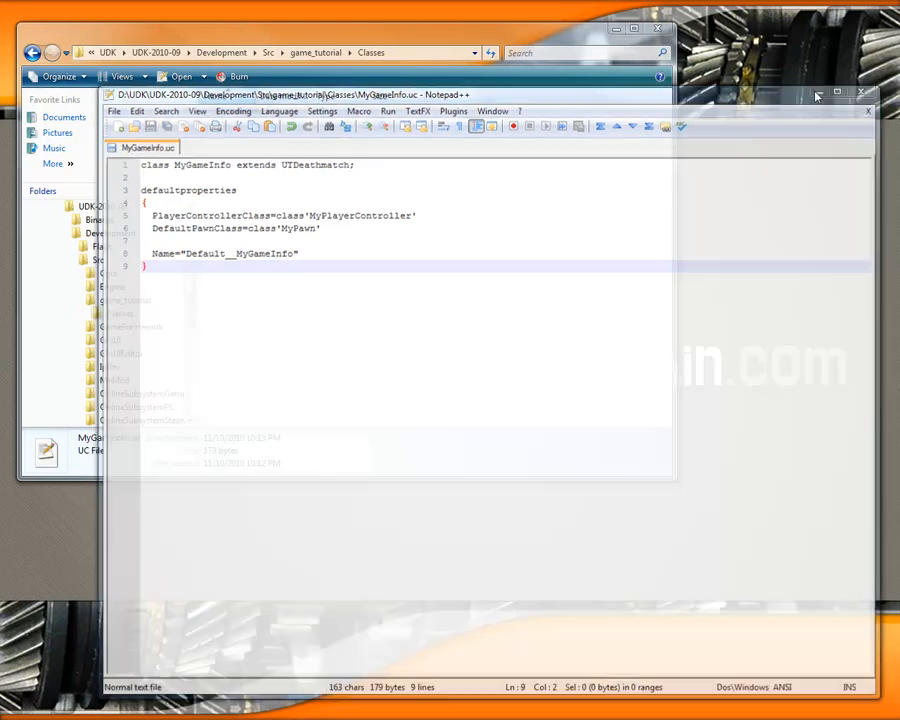
Create a text document in the Classes folder and name it MyPlayerController.uc, accepting the changed file extension.
{"action": "left_click", "coordinate": [290, 186]}
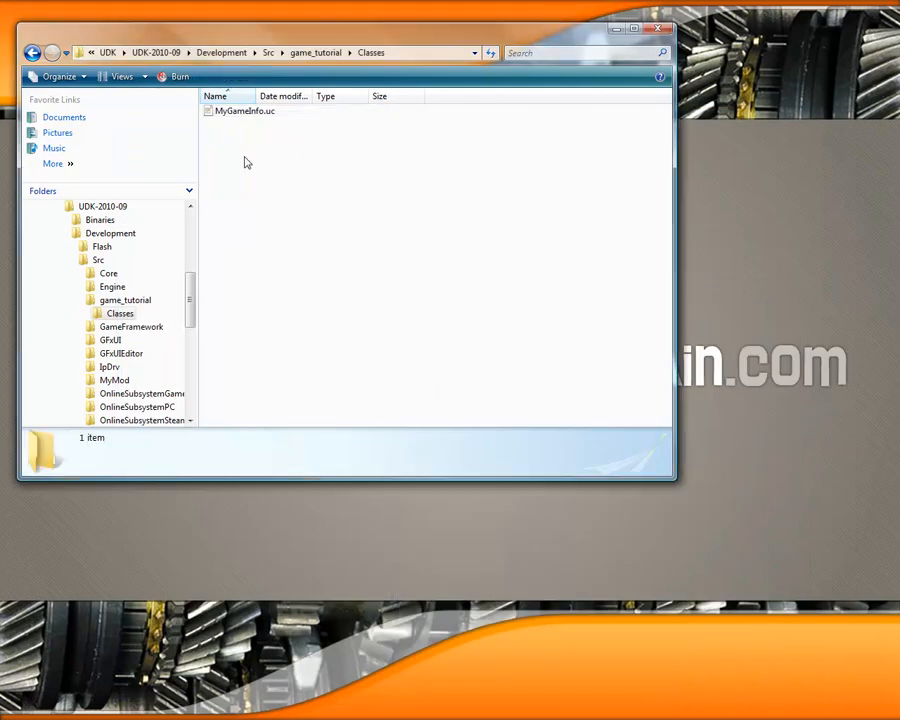
{"action": "right_click", "coordinate": [238, 159]}
{"action": "mouse_move", "coordinate": [327, 338]}
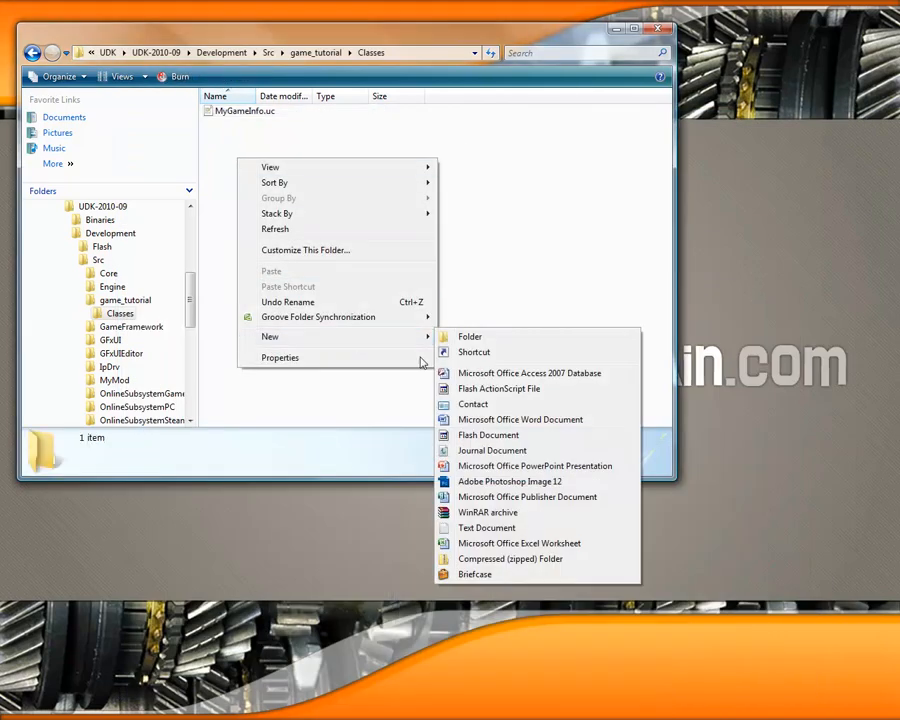
{"action": "left_click", "coordinate": [507, 526]}
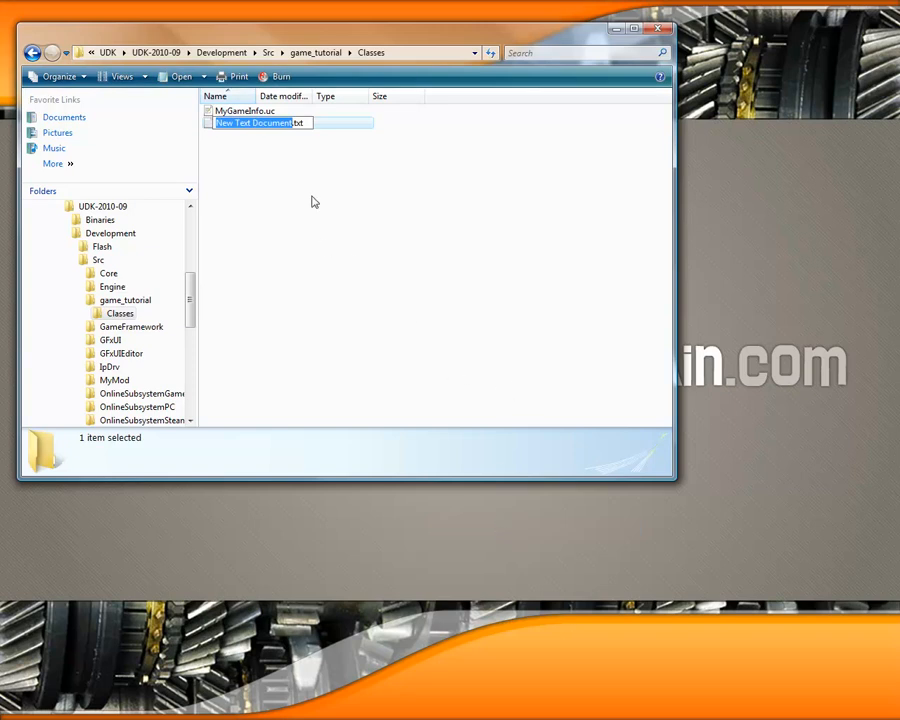
{"action": "type", "text": "MyPlayer"}
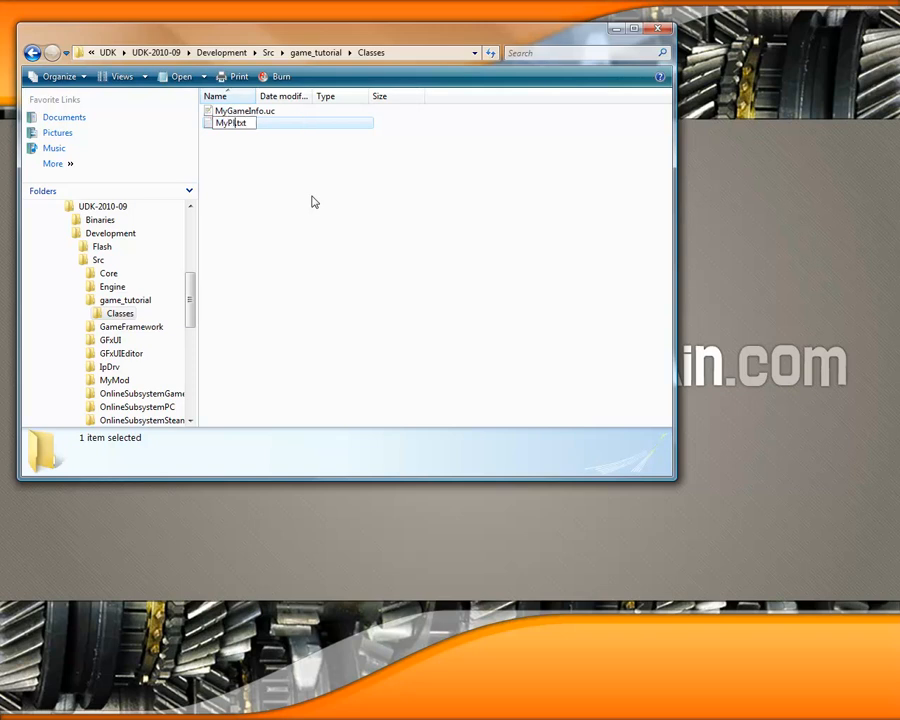
{"action": "type", "text": "Controller"}
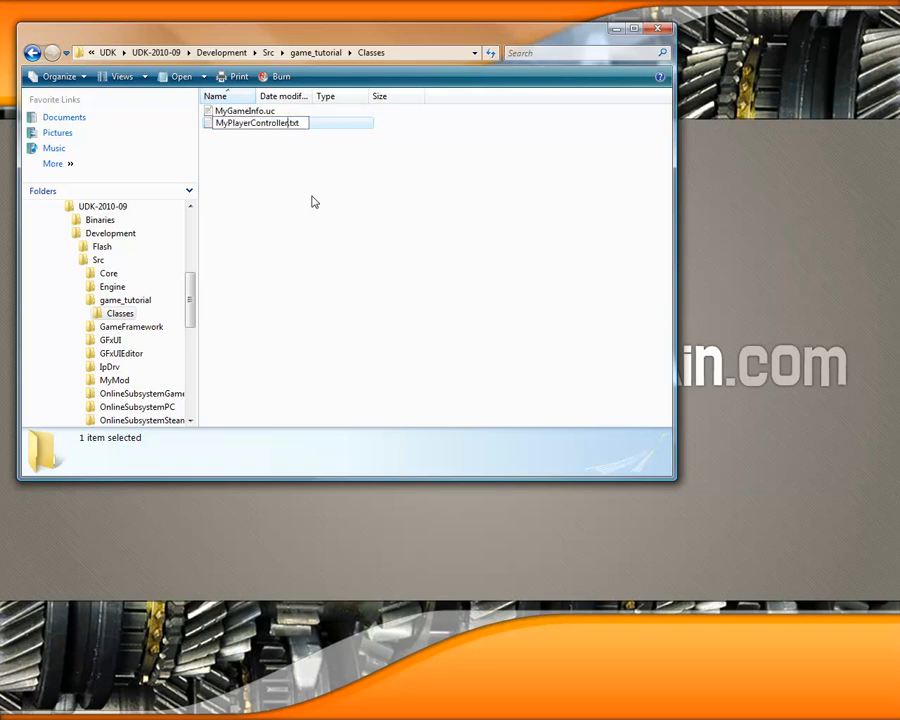
{"action": "key", "text": "BackSpace"}
{"action": "type", "text": "uc"}
{"action": "key", "text": "Return"}
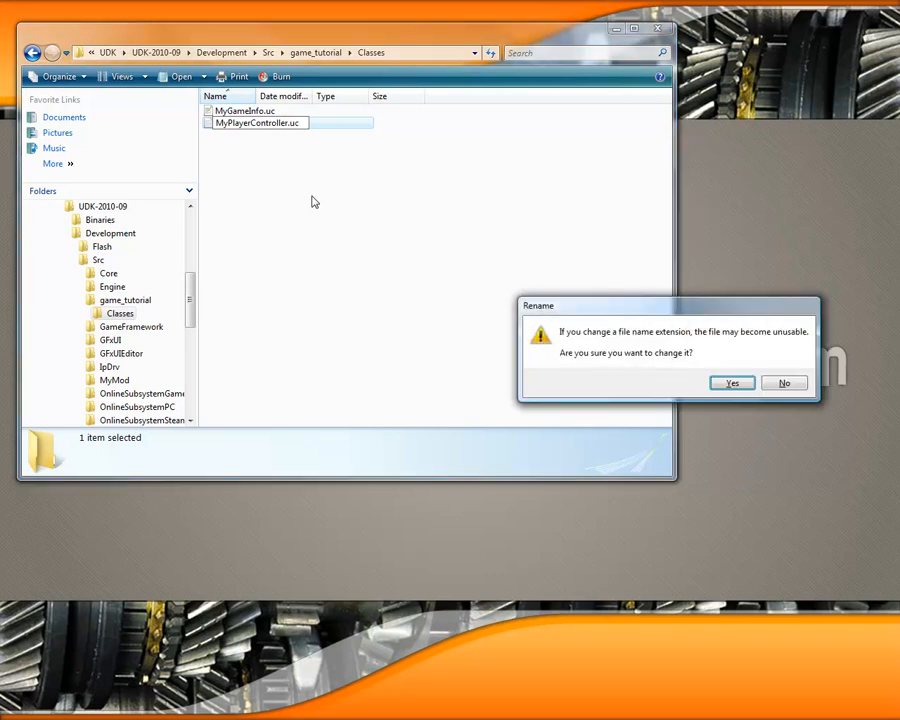
{"action": "key", "text": "Return"}
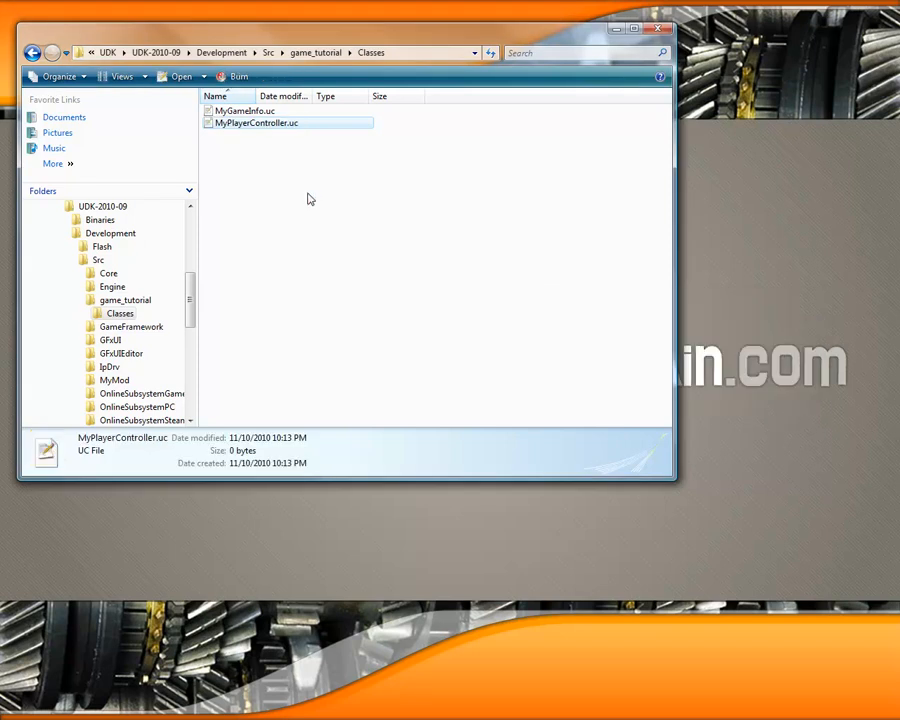
In Notepad++, fill MyPlayerController.uc with a MyPlayerController class extending UTPlayerController, a Possess event calling SetBehindView(true) and the name Default__MyPlayerController, save it and minimize the editor.
{"action": "right_click", "coordinate": [253, 123]}
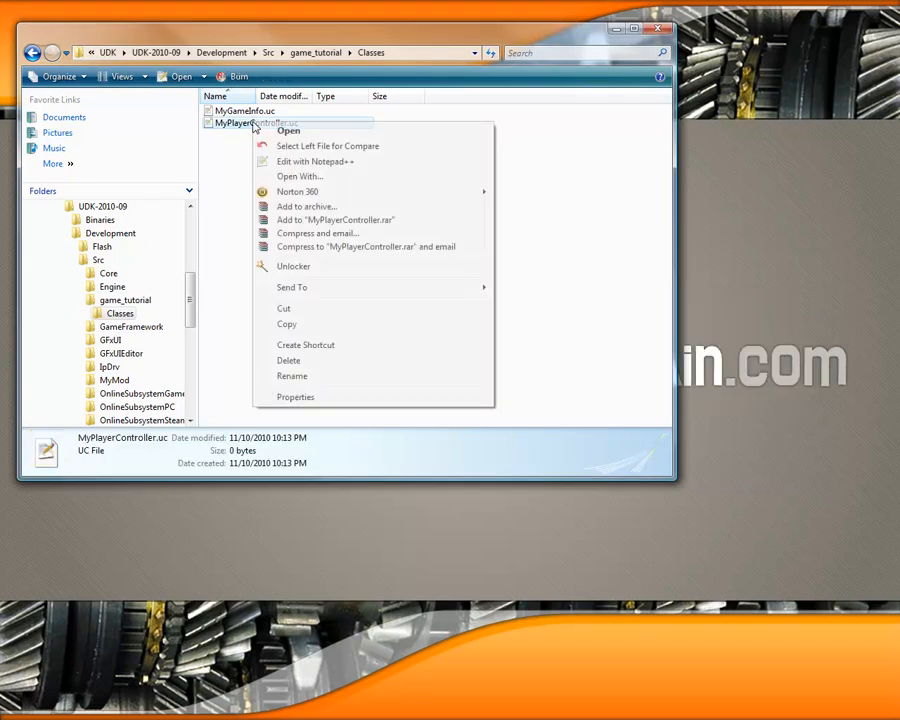
{"action": "left_click", "coordinate": [336, 161]}
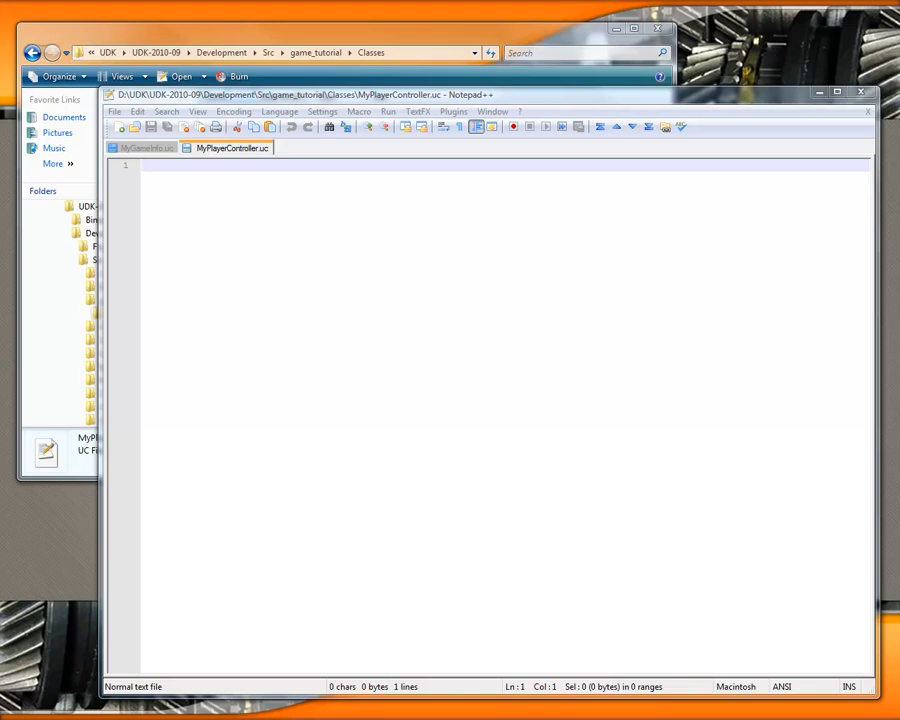
{"action": "left_click", "coordinate": [437, 238]}
{"action": "type", "text": "class MyPlayerController extends UTPlayerController;  event Possess(Pawn inPawn, bool bVehicleTransition) { \tSuper.Possess(inPawn, bVehicleTransition); \tSetBehindView(true); }  defaultproperties { \tName=\"Default__MyPlayerController\" }"}
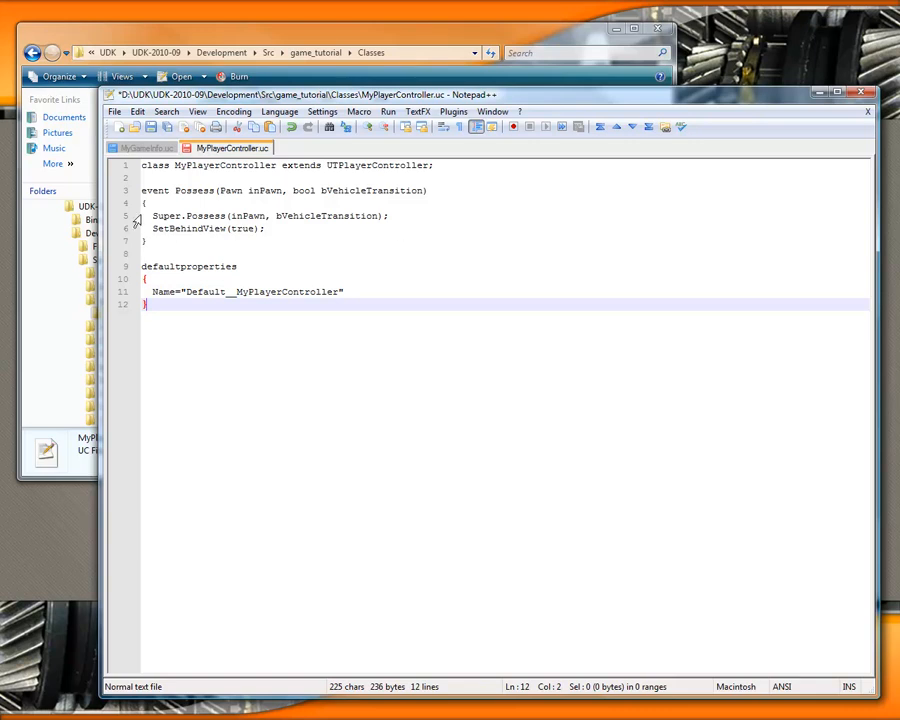
{"action": "left_click", "coordinate": [151, 128]}
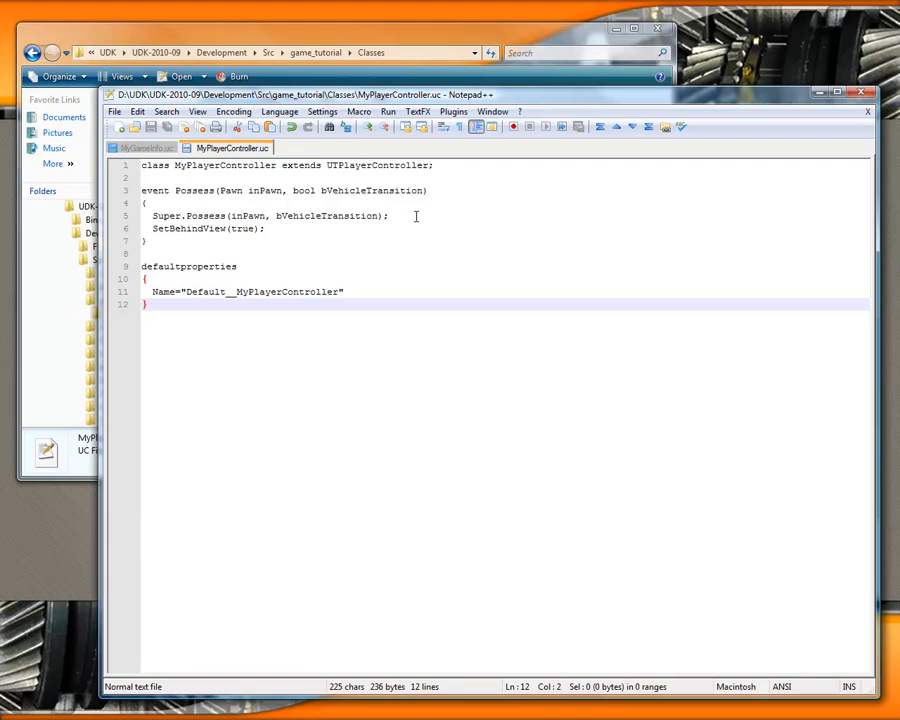
{"action": "left_click", "coordinate": [819, 92]}
Create a text document in the Classes folder and name it MyPawn.uc, accepting the changed file extension.
{"action": "right_click", "coordinate": [304, 187]}
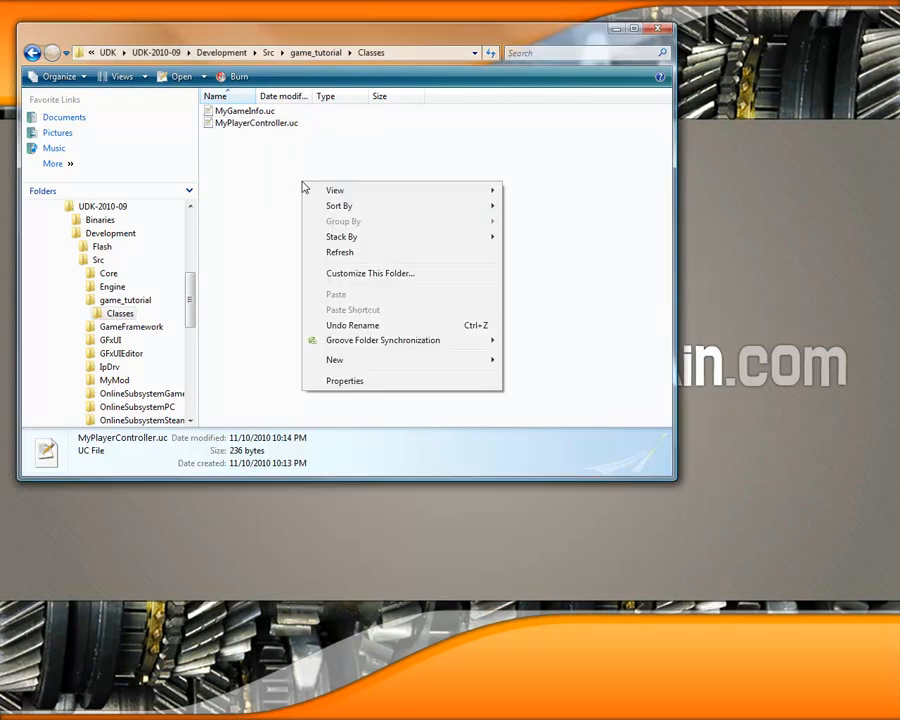
{"action": "mouse_move", "coordinate": [375, 362]}
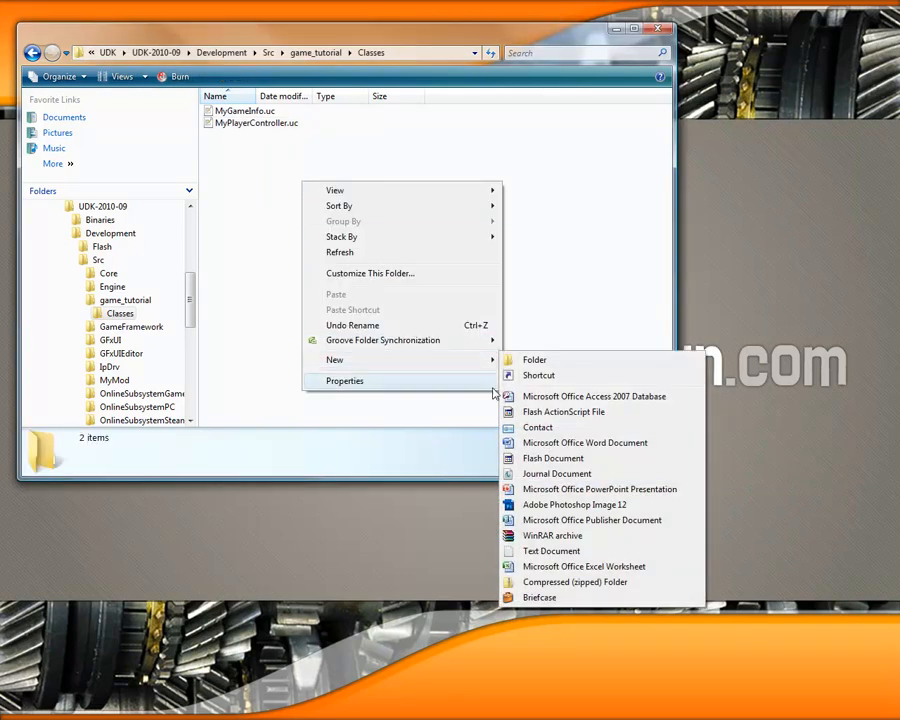
{"action": "left_click", "coordinate": [590, 551]}
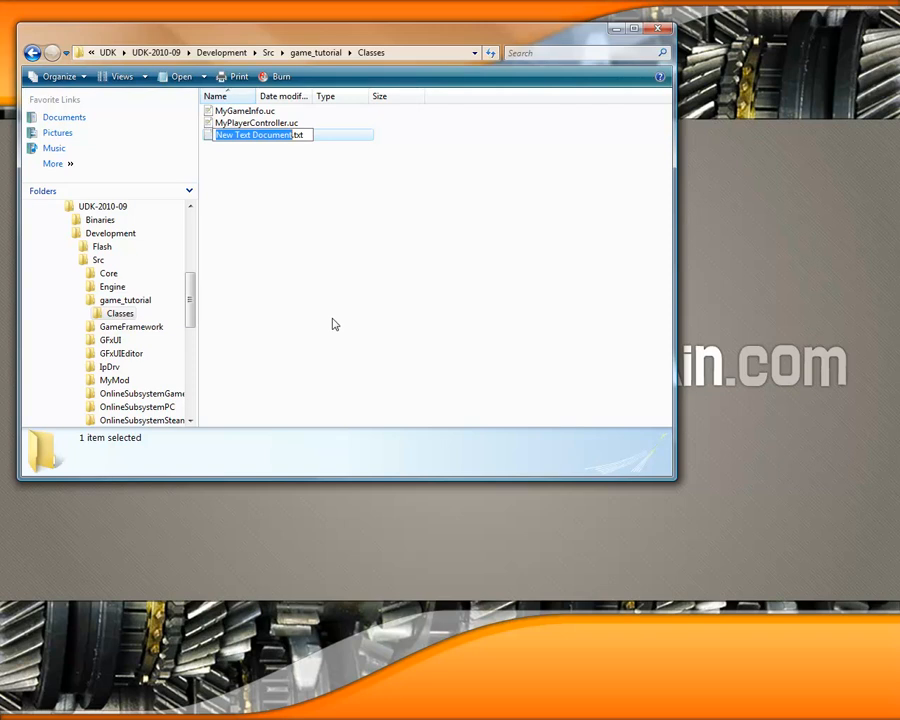
{"action": "type", "text": "MyPawn"}
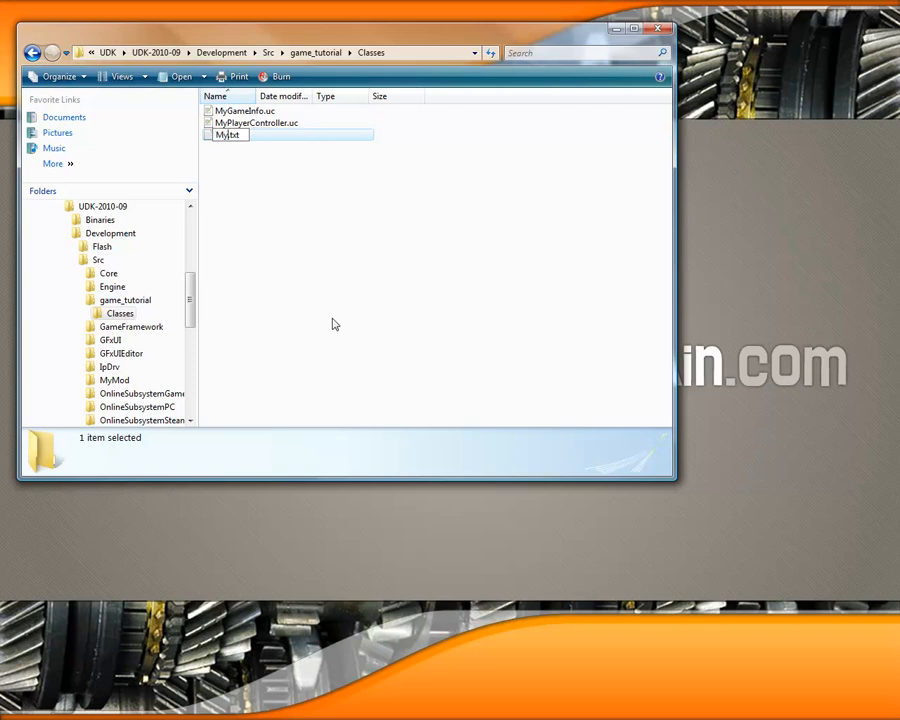
{"action": "key", "text": "BackSpace"}
{"action": "key", "text": "BackSpace"}
{"action": "type", "text": "uc"}
{"action": "key", "text": "Return"}
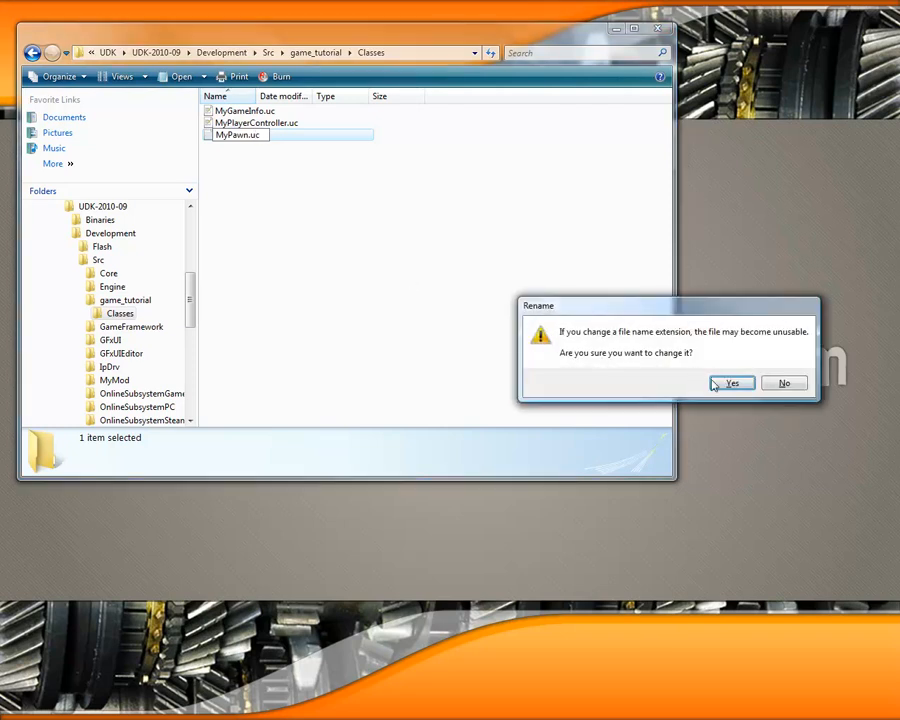
{"action": "left_click", "coordinate": [731, 384]}
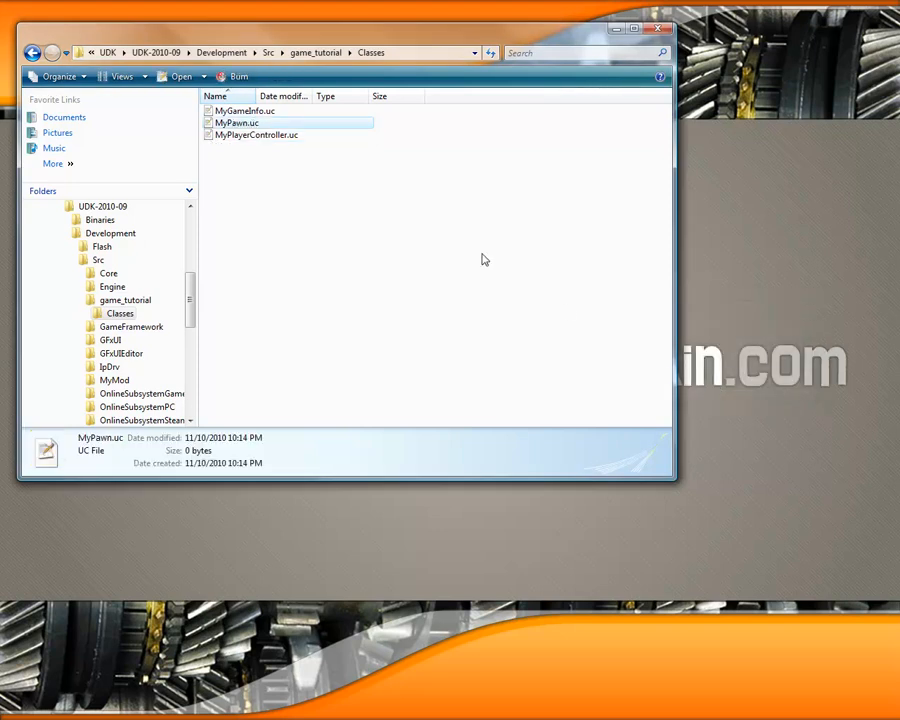
In Notepad++, fill MyPawn.uc with a MyPawn class extending UTPawn, a CalcCamera function using 192.f offsets and defaultproperties with bOwnerNoSee=false, save it and minimize the editor.
{"action": "right_click", "coordinate": [238, 127]}
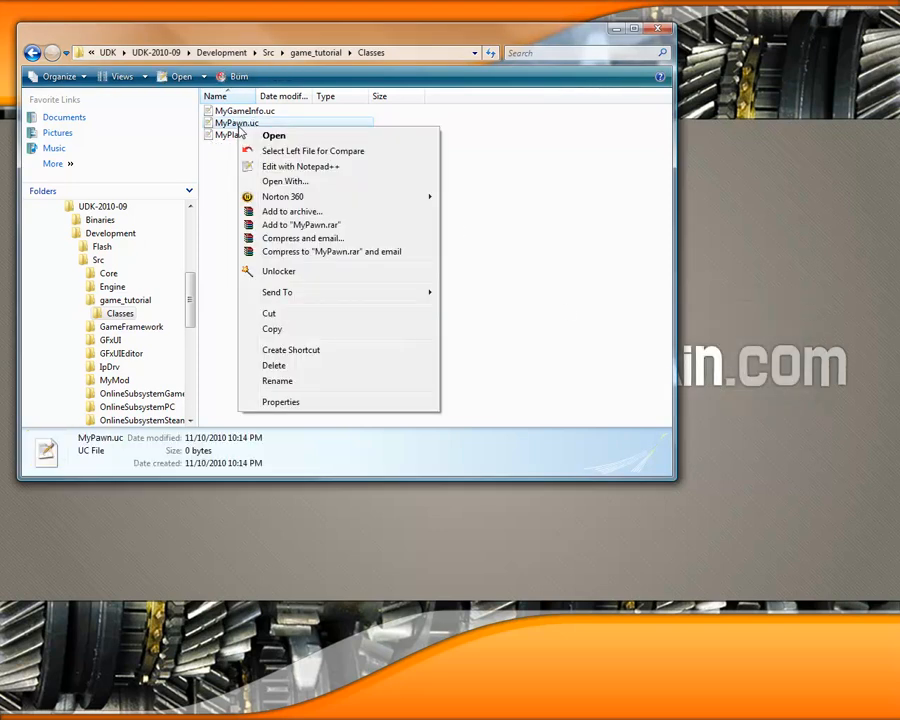
{"action": "left_click", "coordinate": [299, 166]}
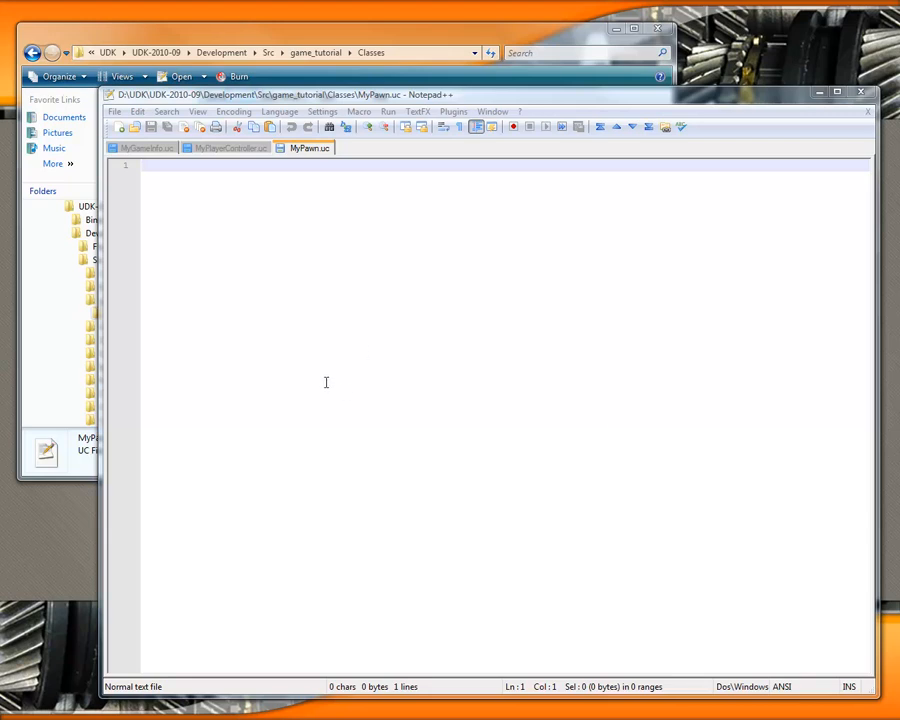
{"action": "left_click", "coordinate": [258, 311]}
{"action": "type", "text": "class MyPawn extends UTPawn;  simulated function bool CalcCamera(float fDeltaTime, out vector out_CamLoc, out rotator out_CamRot, out float out_FOV) { \tlocal vector start, end, hl, hn; \tlocal actor a;  \tstart = Location;  \tif (Controller != none) \t{ \t\tend = Location - Vector(Controller.Rotation) * 192.f; \t} \telse \t{ \t\tend = Location - Vector(Rotation) * 192.f; \t}  \ta = Trace(hl, hn, end, start, false);  \tif (a != none) \t{ \t\tout_CamLoc = hl; \t} \telse \t{ \t\tout_CamLoc = end; \t}  \tout_CamRot = Rotator(Location - out_CamLoc); \treturn true; }  defaultproperties { \tBegin Object Name=WPawnSkeletalMeshComponent \t\tbOwnerNoSee=false \tEnd Object \tName=\"Default__MyPawn\" }"}
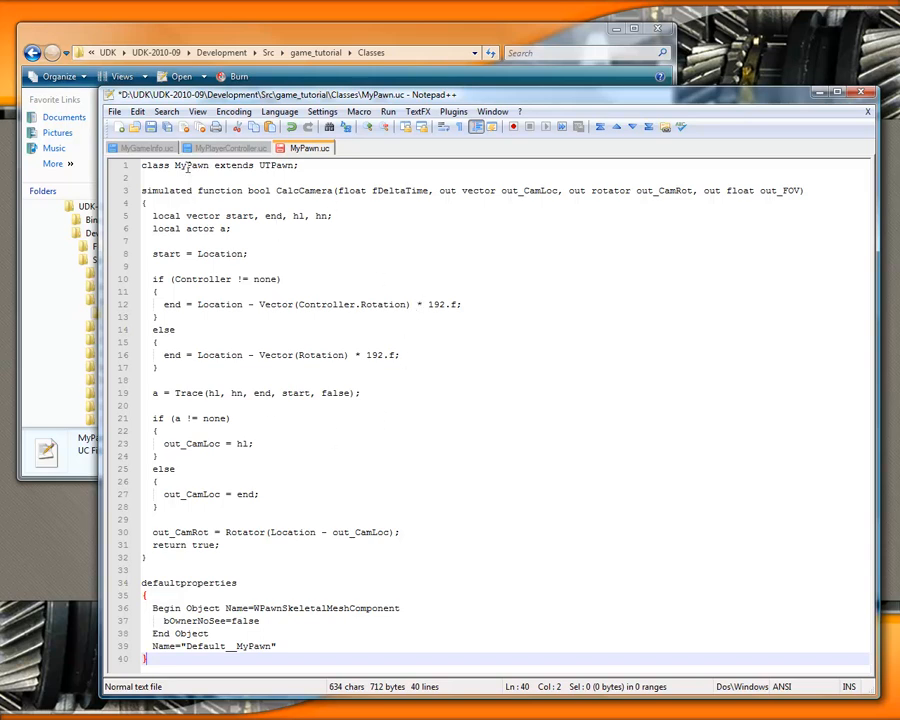
{"action": "left_click", "coordinate": [150, 127]}
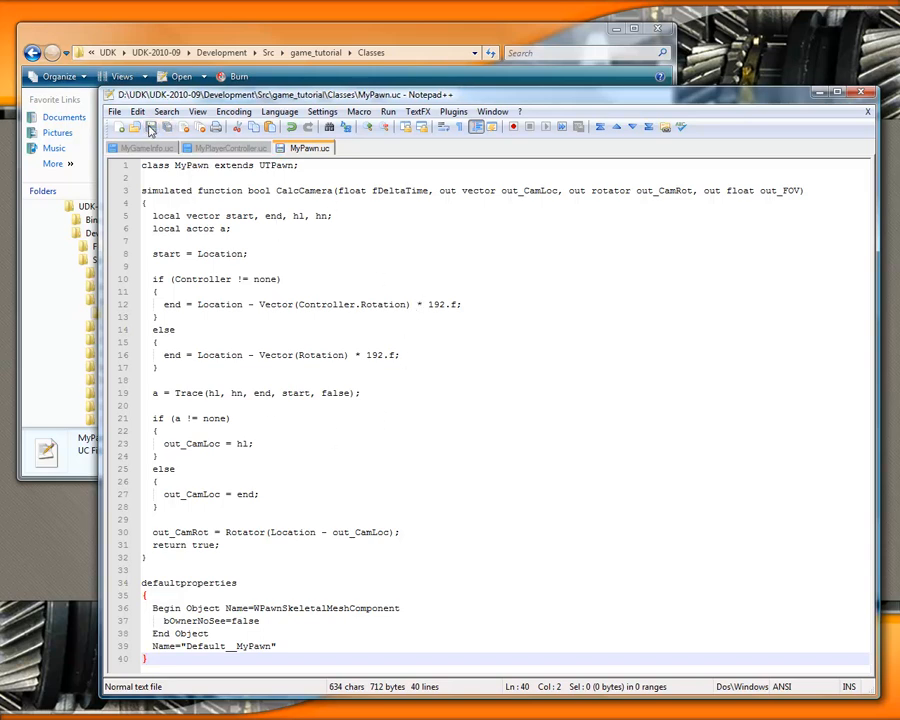
{"action": "left_click", "coordinate": [819, 93]}
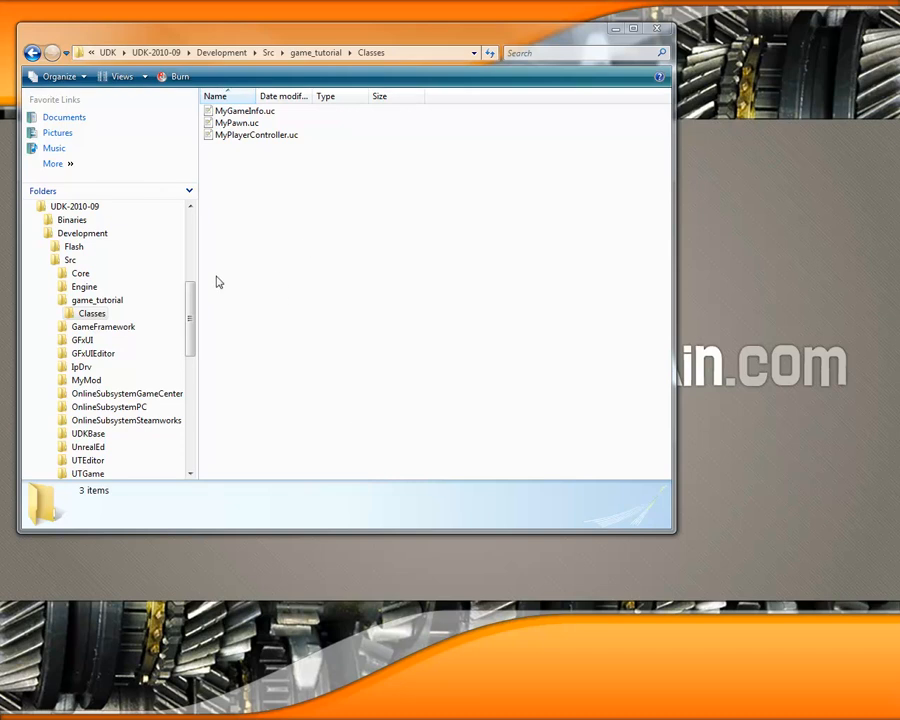
Remove the read-only attribute from BaseEngine.ini in the UDK-2010-09\Engine\Config folder.
{"action": "left_click", "coordinate": [79, 208]}
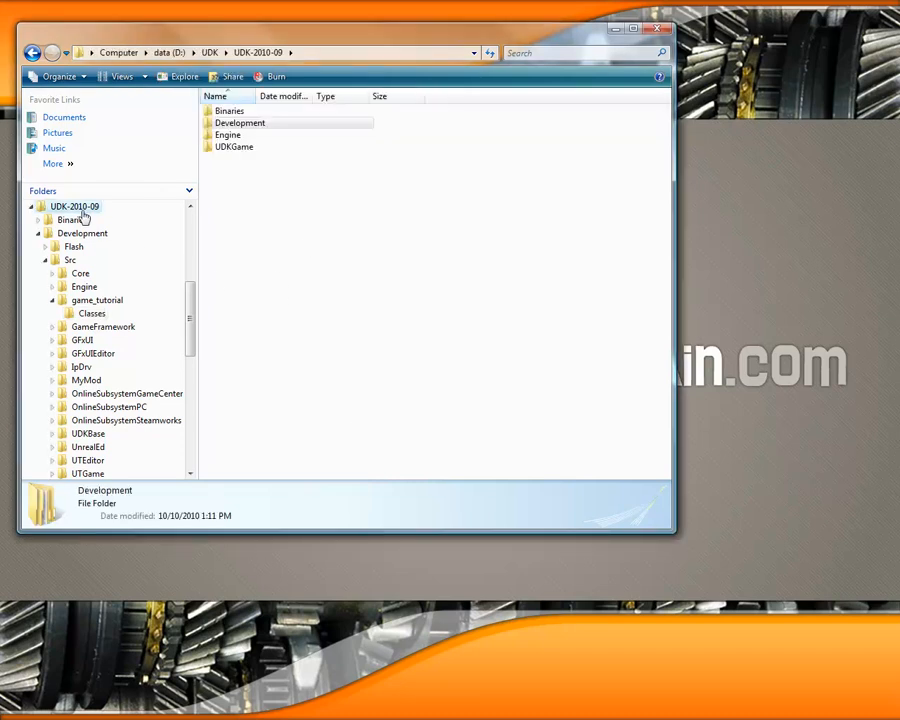
{"action": "double_click", "coordinate": [224, 140]}
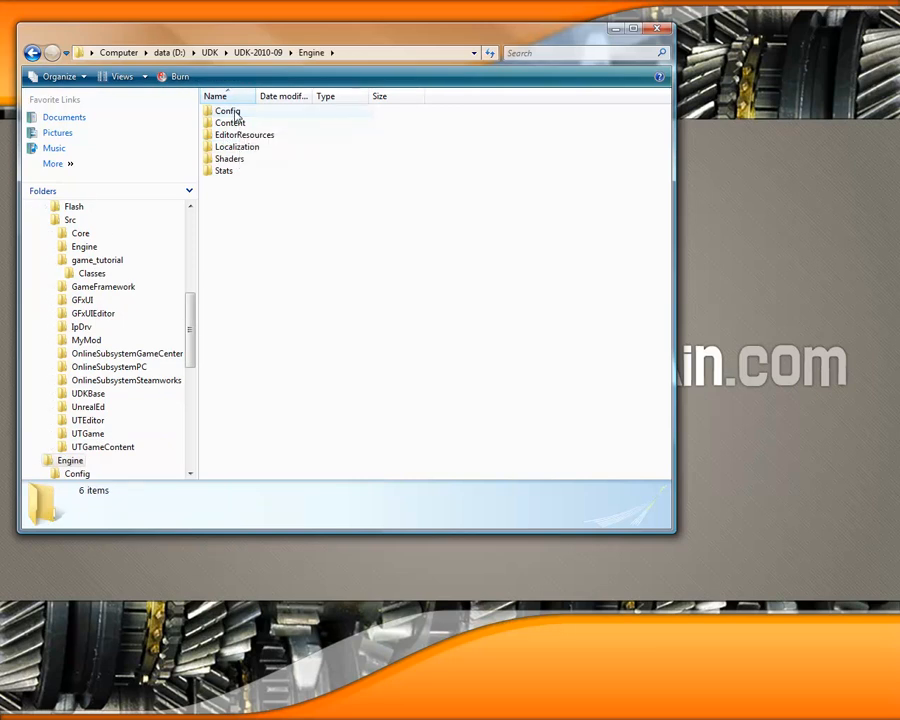
{"action": "double_click", "coordinate": [227, 111]}
{"action": "left_click", "coordinate": [242, 160]}
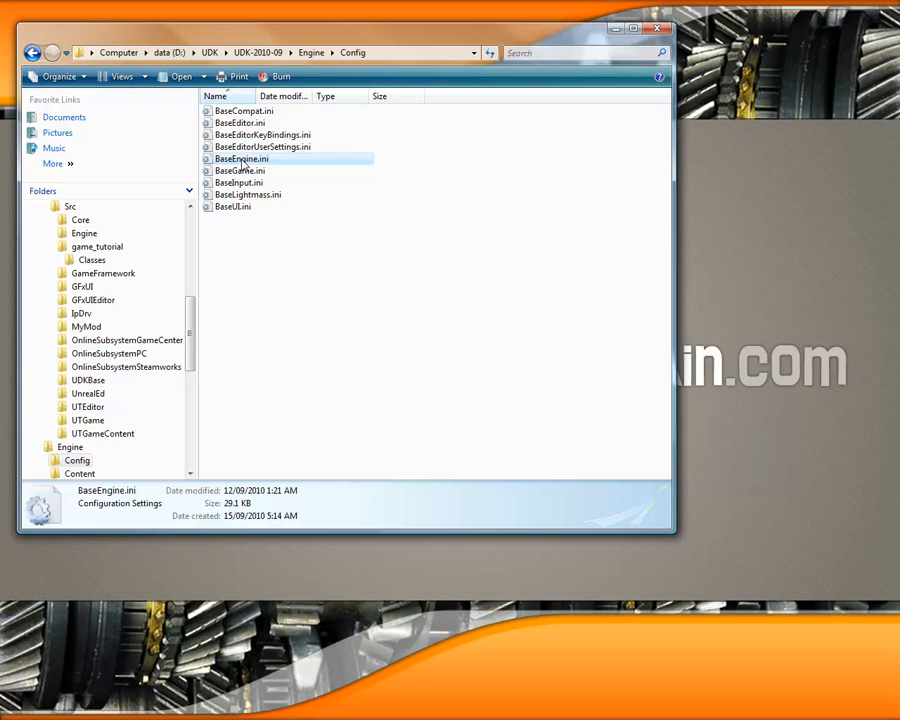
{"action": "right_click", "coordinate": [242, 160]}
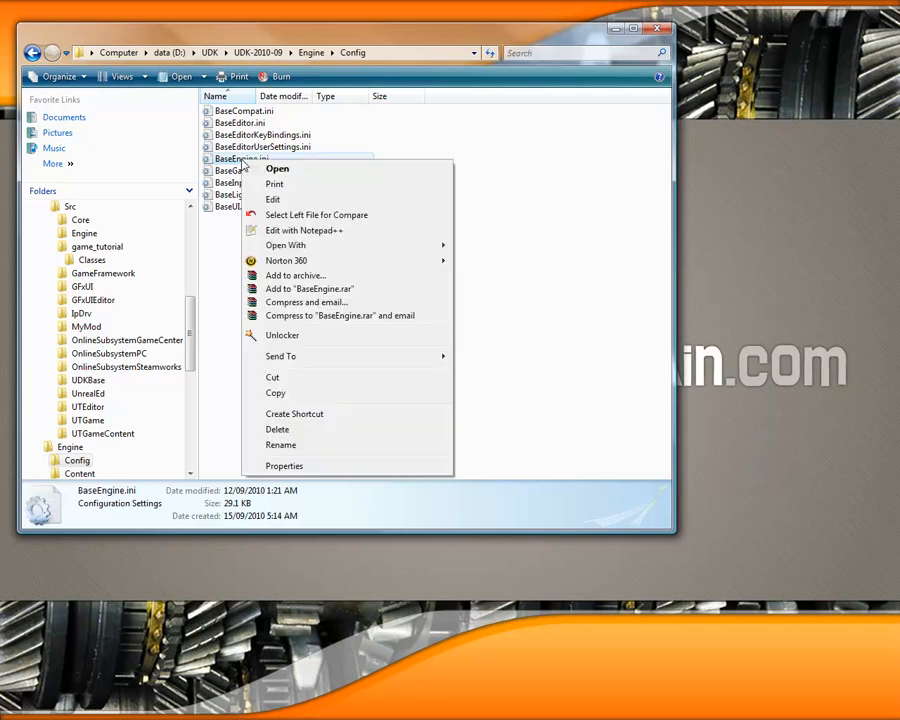
{"action": "left_click", "coordinate": [347, 470]}
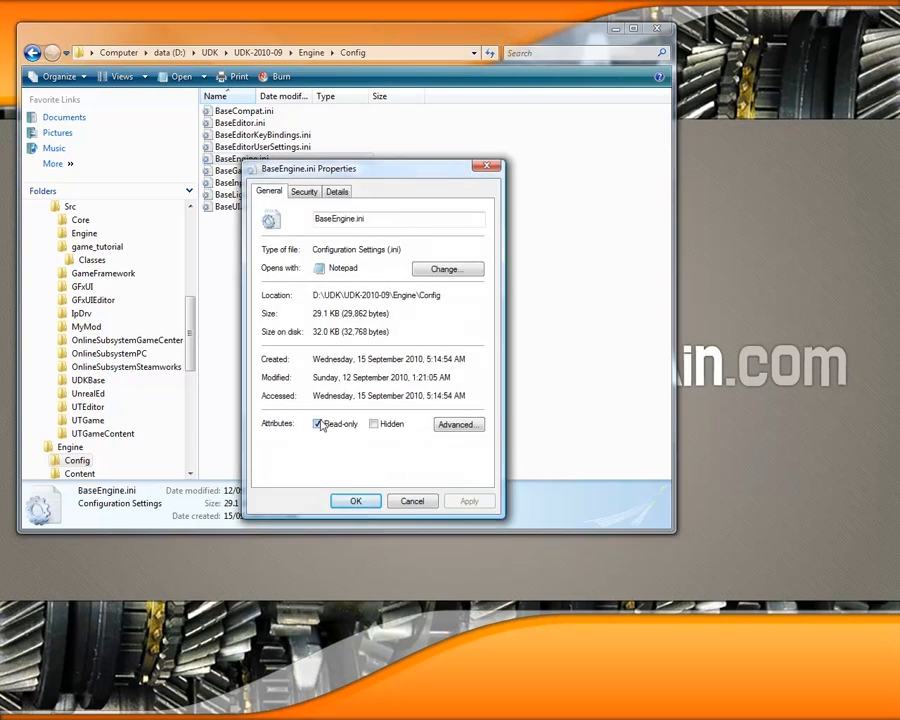
{"action": "left_click", "coordinate": [318, 424]}
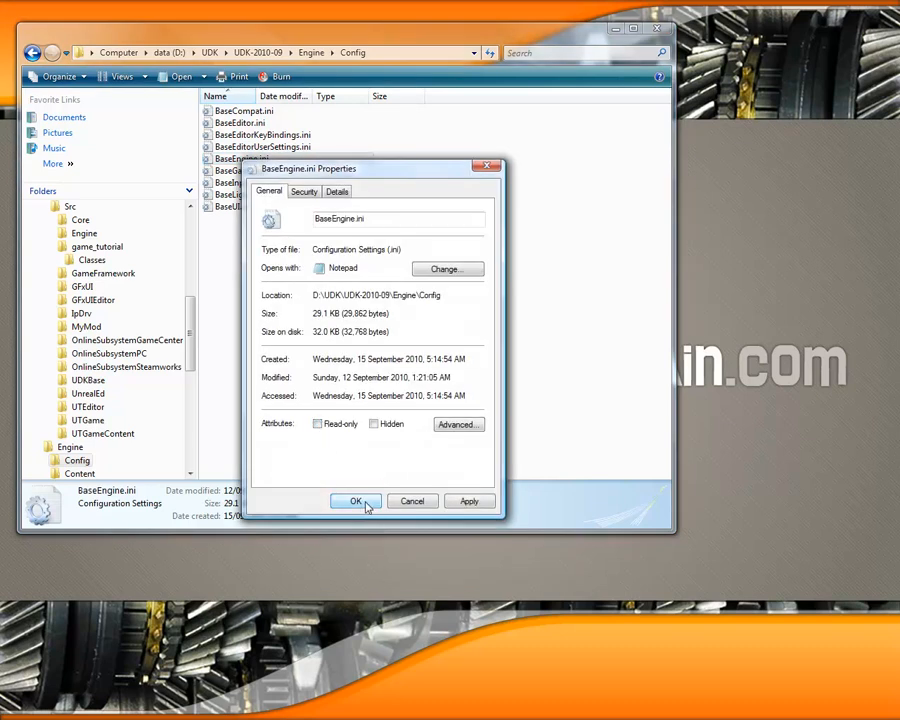
{"action": "left_click", "coordinate": [357, 502]}
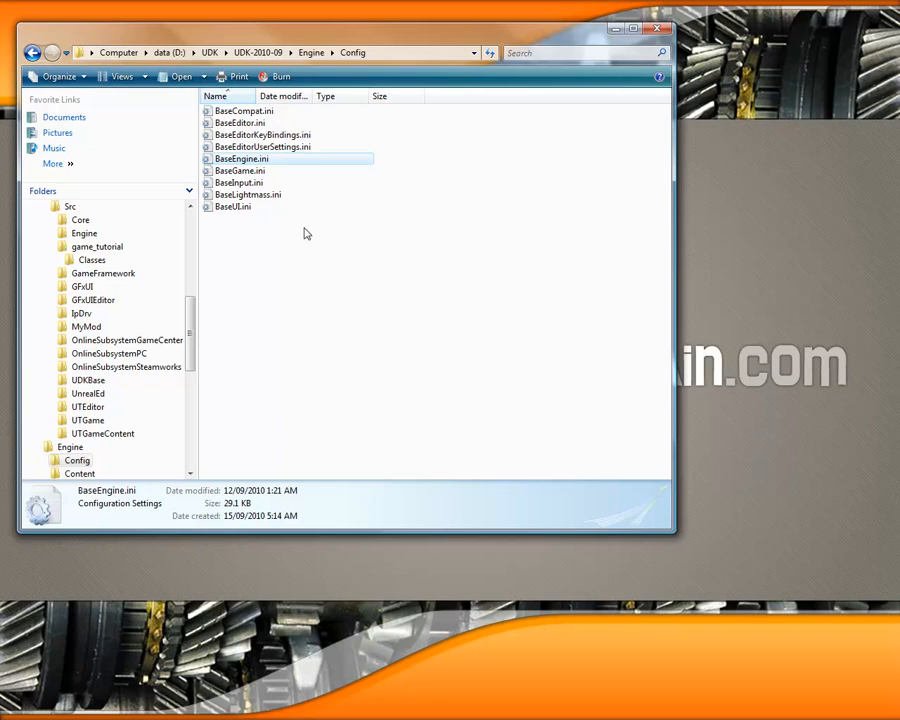
Open BaseEngine.ini in Notepad++ and find its [SystemSettings] section.
{"action": "right_click", "coordinate": [251, 164]}
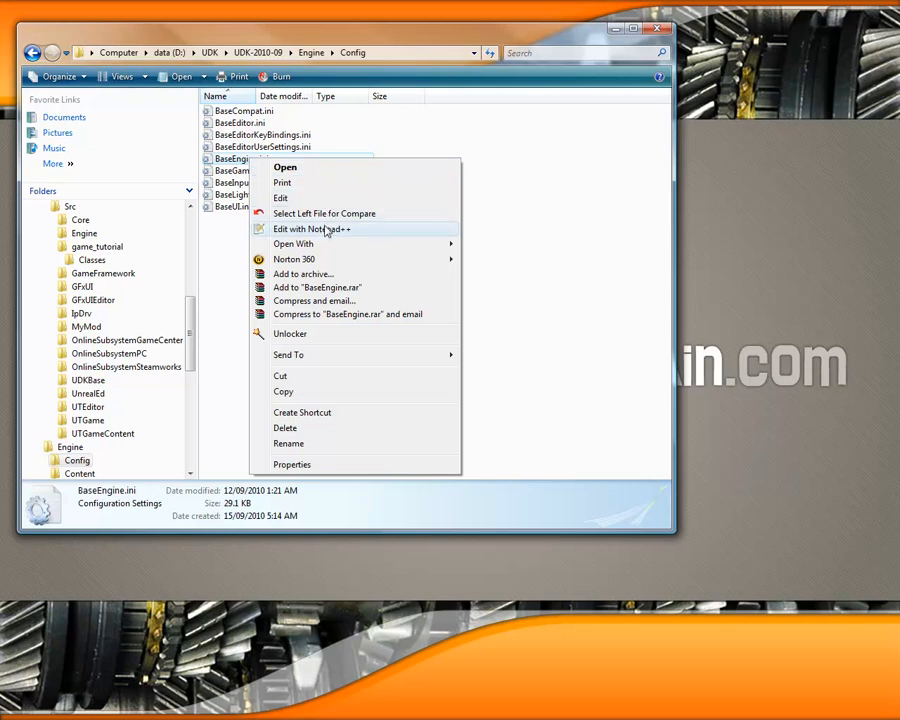
{"action": "left_click", "coordinate": [320, 229]}
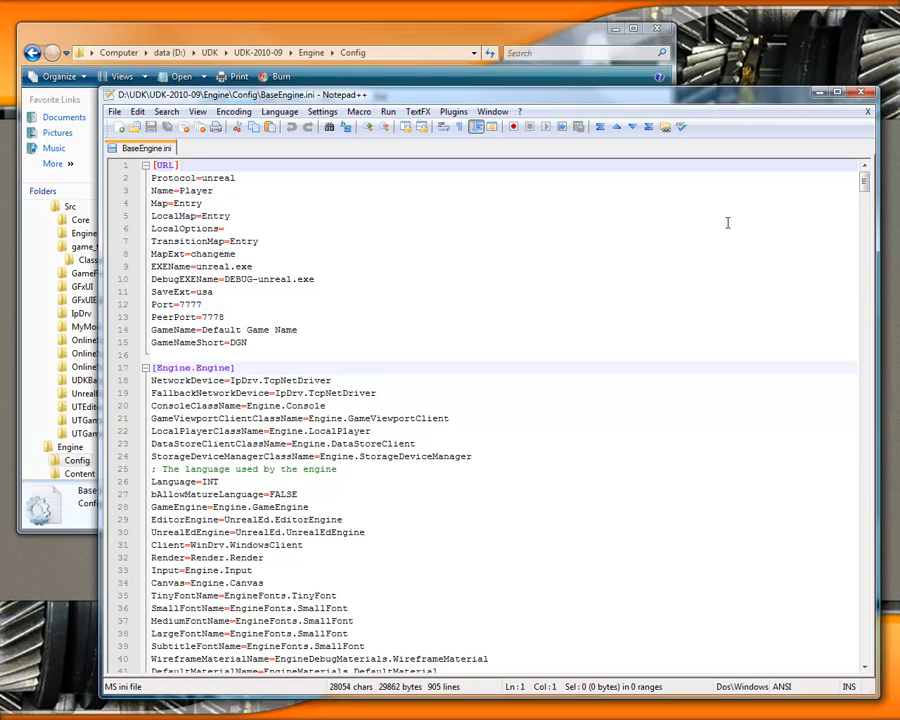
{"action": "left_click", "coordinate": [861, 196]}
{"action": "left_click_drag", "start_coordinate": [861, 206], "coordinate": [866, 476]}
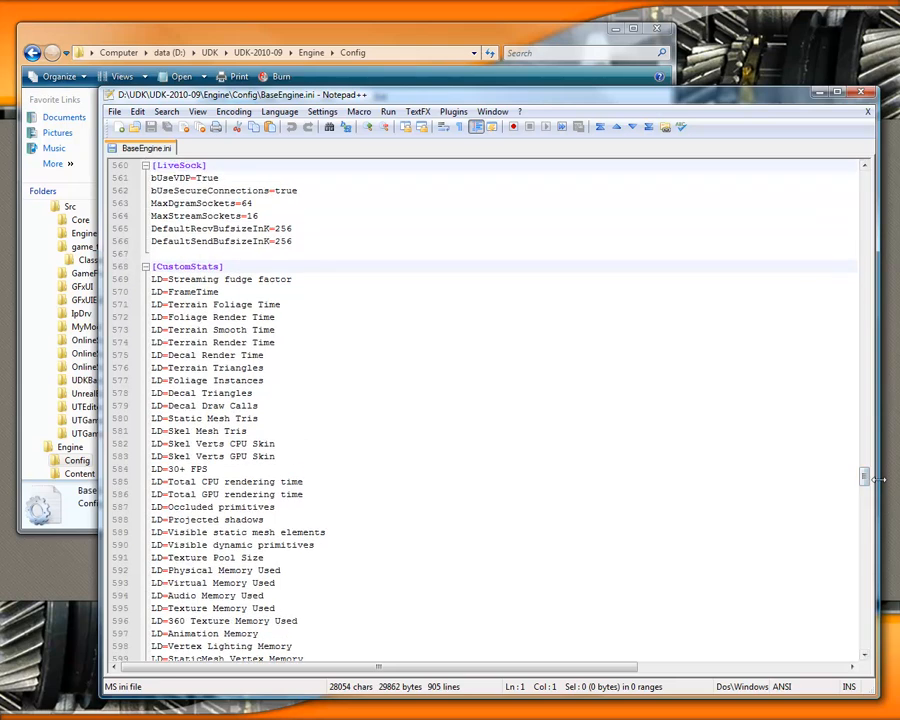
{"action": "key", "text": "ctrl+f"}
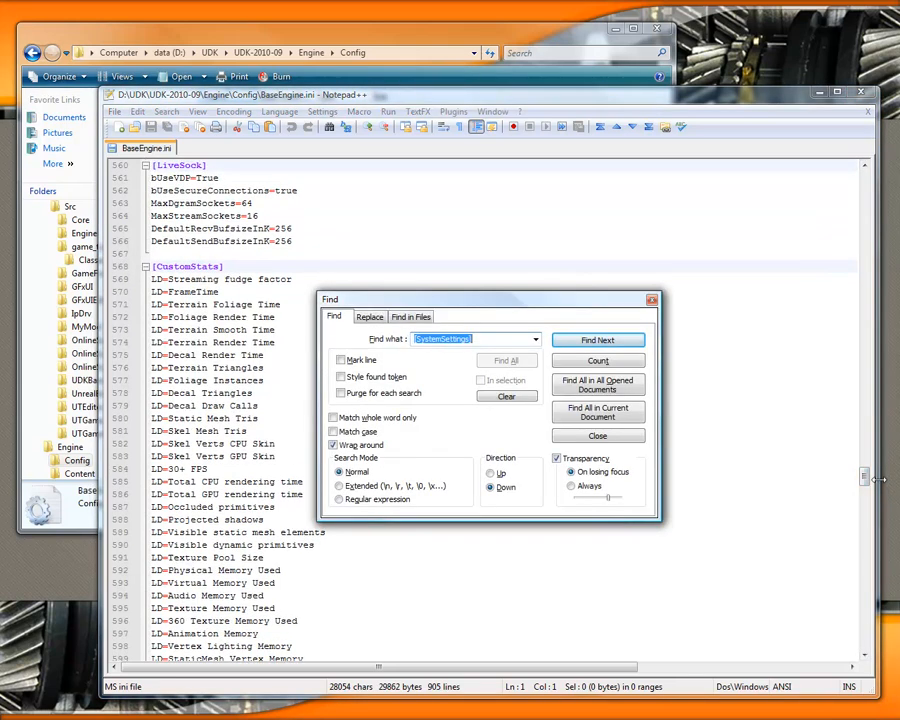
{"action": "left_click", "coordinate": [621, 346]}
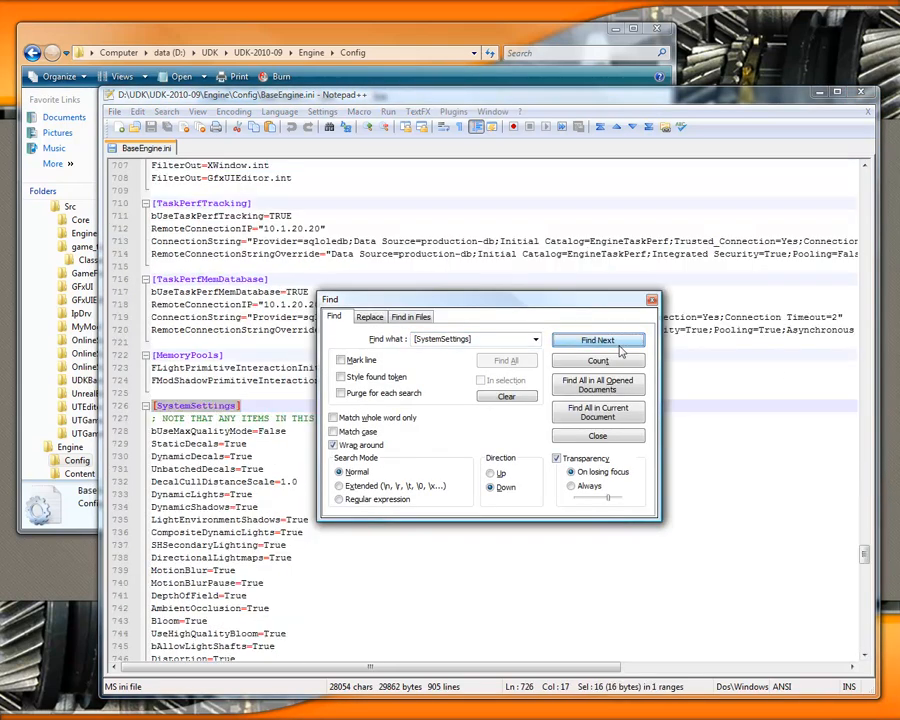
{"action": "left_click", "coordinate": [597, 436]}
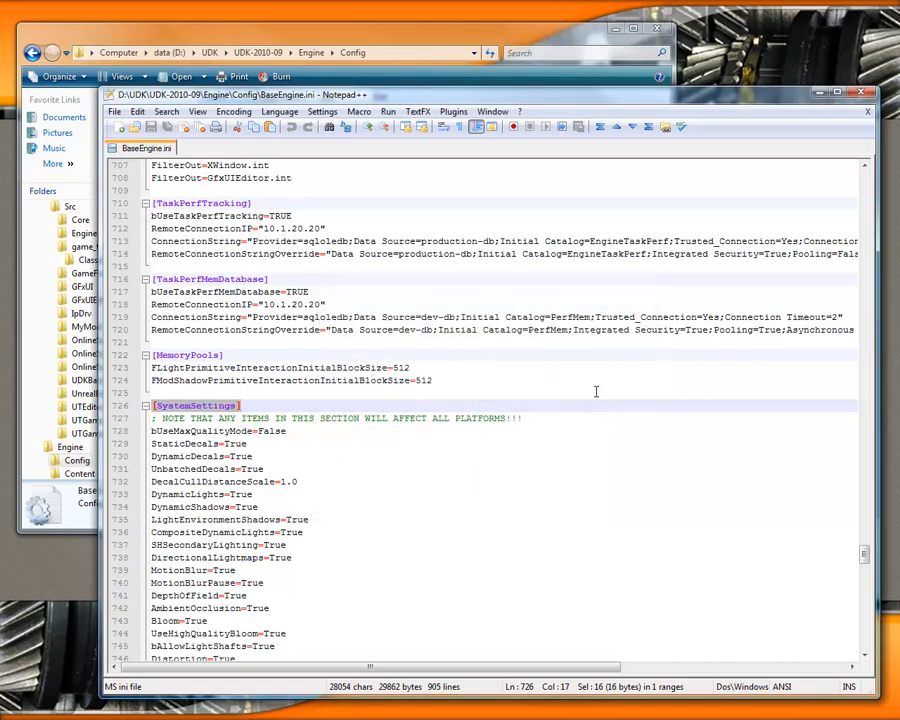
Set MotionBlur and AllowRadialBlur to False in the [SystemSettings] section of BaseEngine.ini.
{"action": "scroll", "coordinate": [595, 391], "scroll_direction": "down", "scroll_amount": 6}
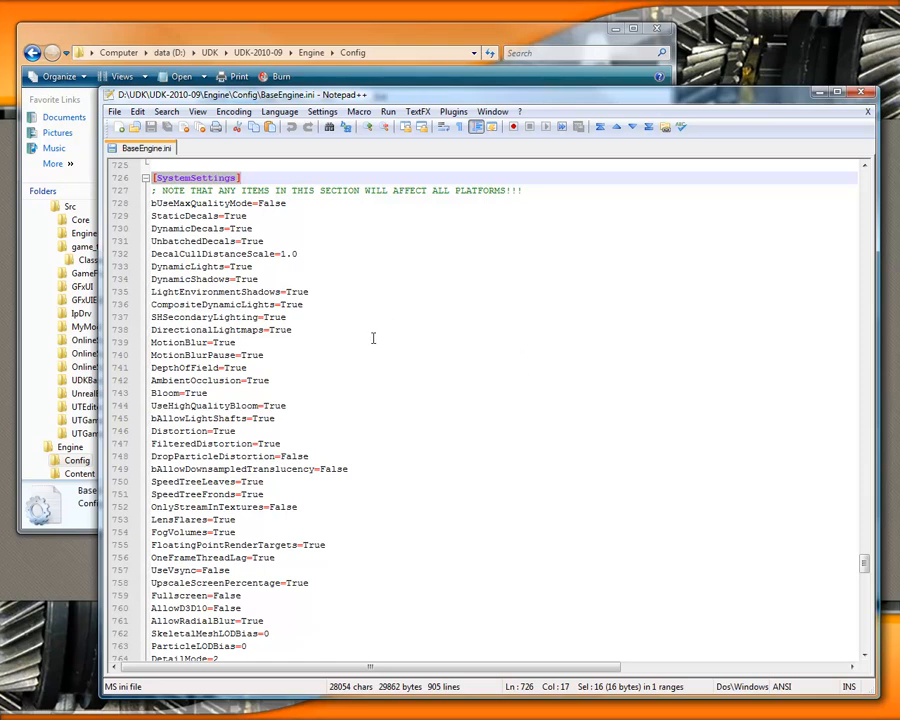
{"action": "left_click_drag", "start_coordinate": [212, 342], "coordinate": [236, 342]}
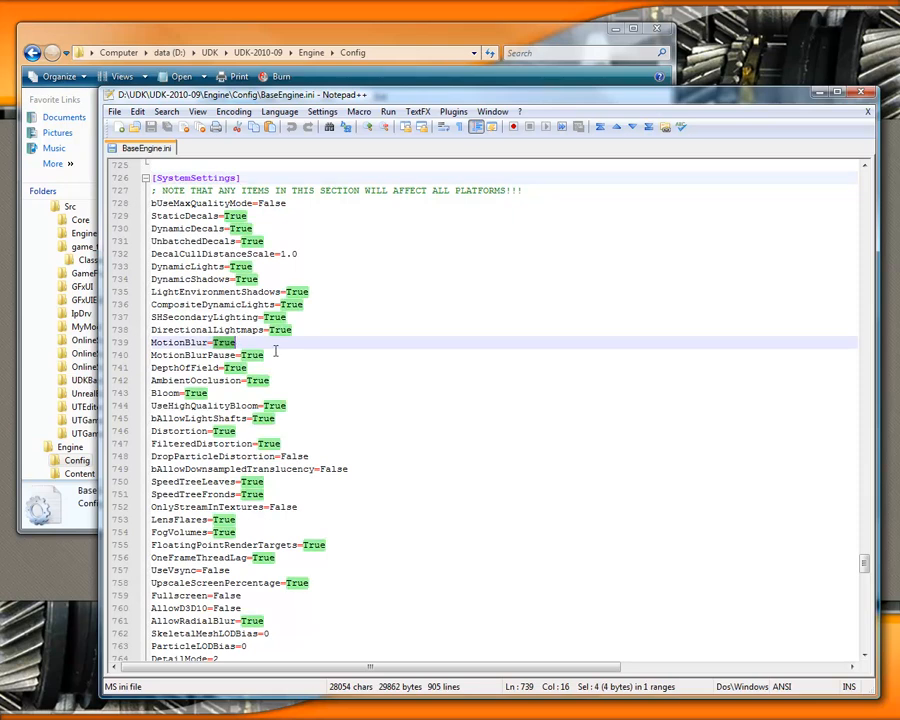
{"action": "type", "text": "False"}
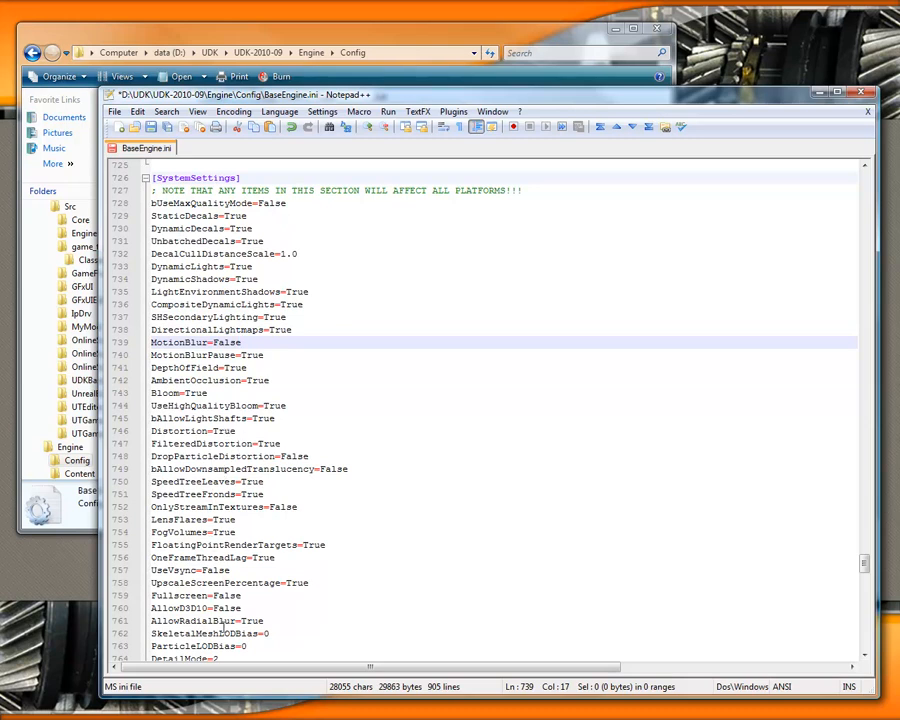
{"action": "left_click_drag", "start_coordinate": [240, 621], "coordinate": [262, 620]}
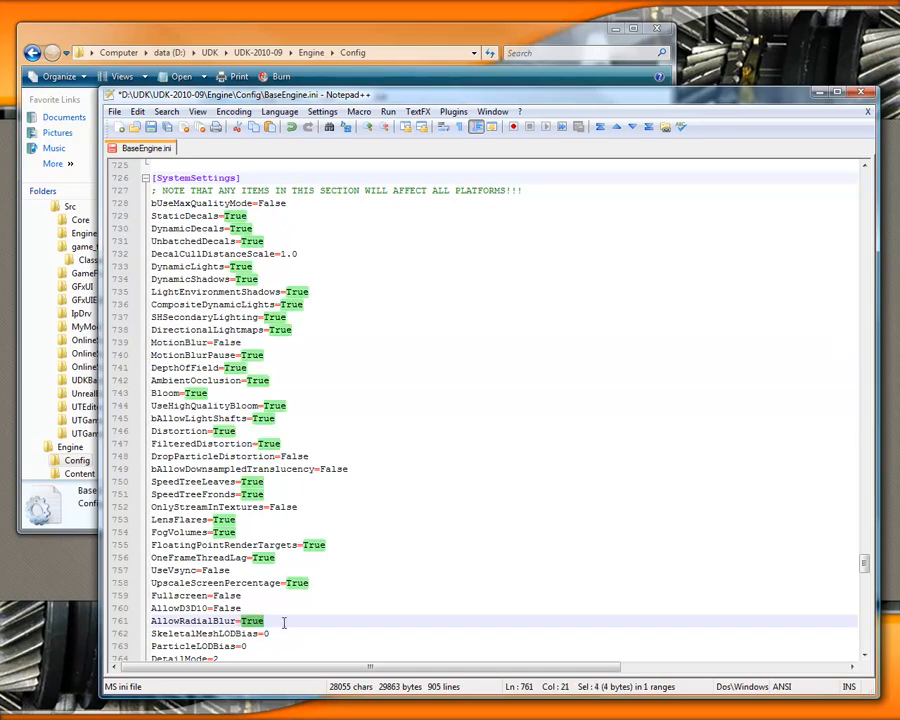
{"action": "type", "text": "False"}
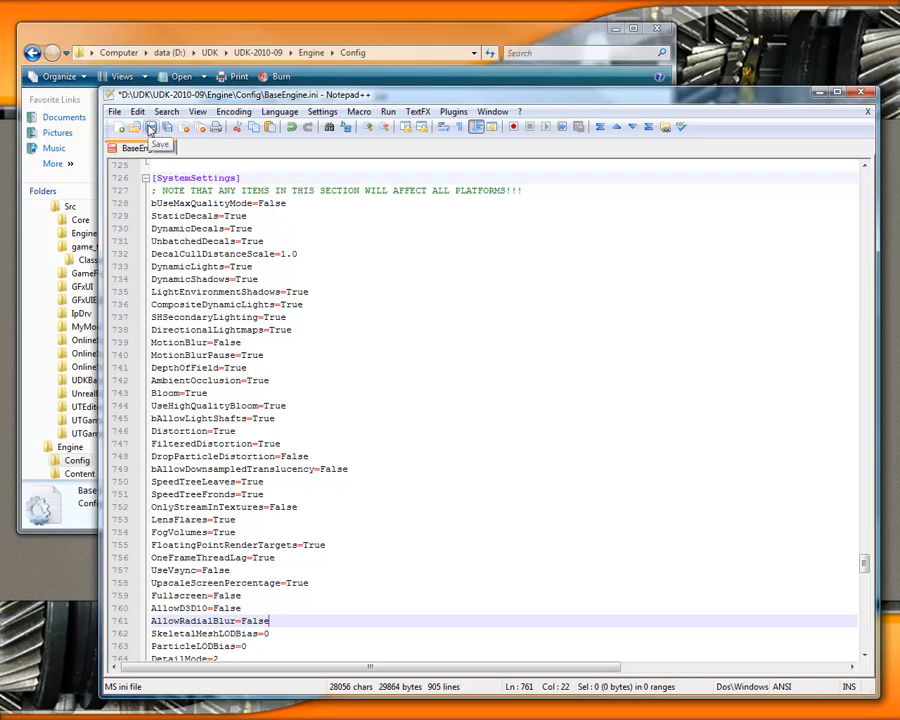
Save BaseEngine.ini, close the file and exit Notepad++.
{"action": "left_click", "coordinate": [151, 128]}
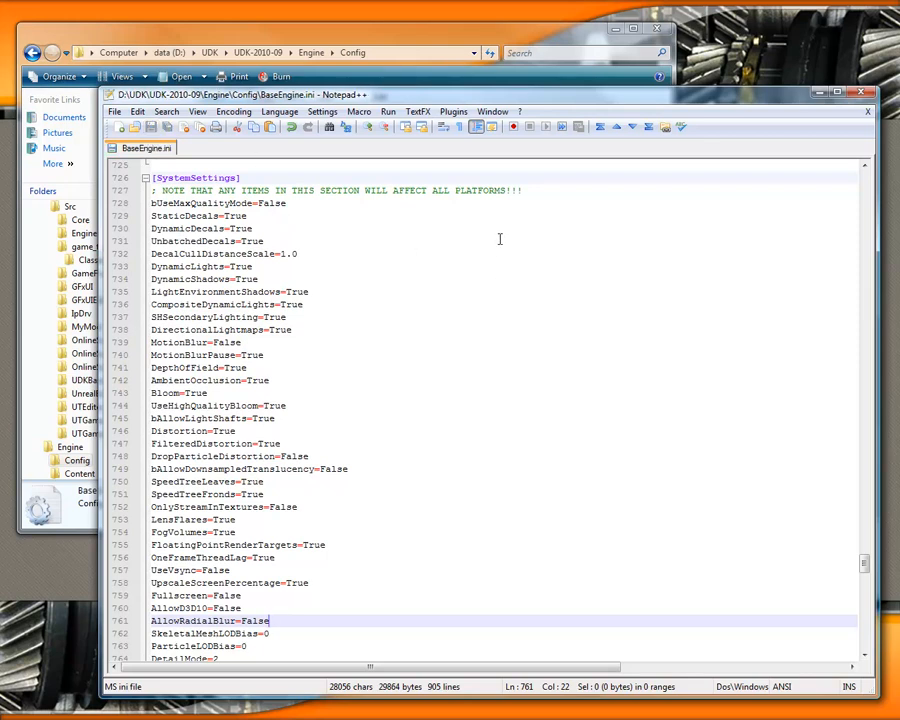
{"action": "left_click", "coordinate": [867, 112]}
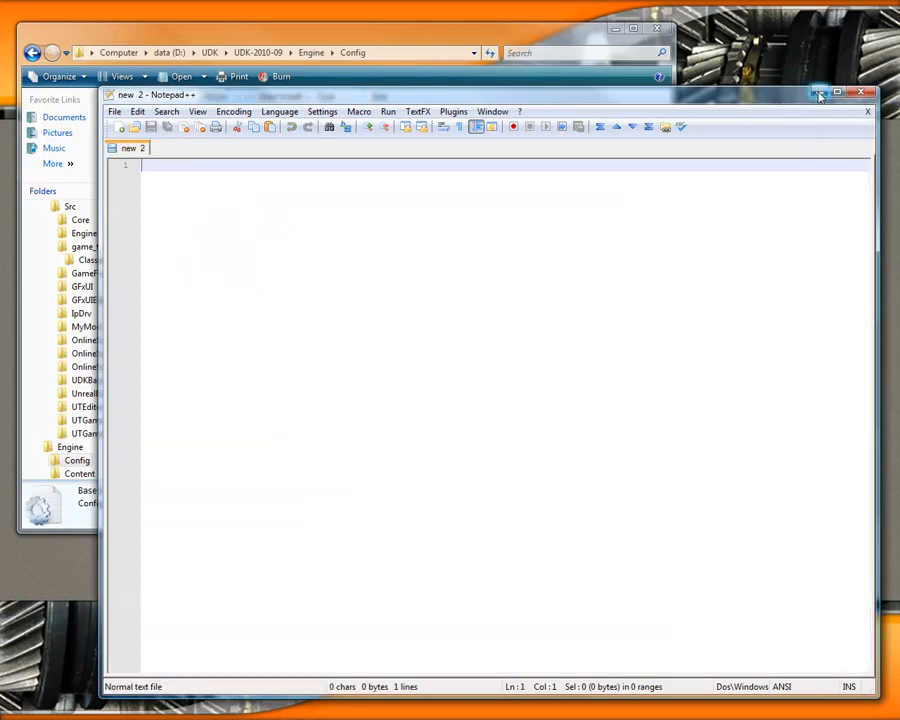
{"action": "left_click", "coordinate": [866, 95]}
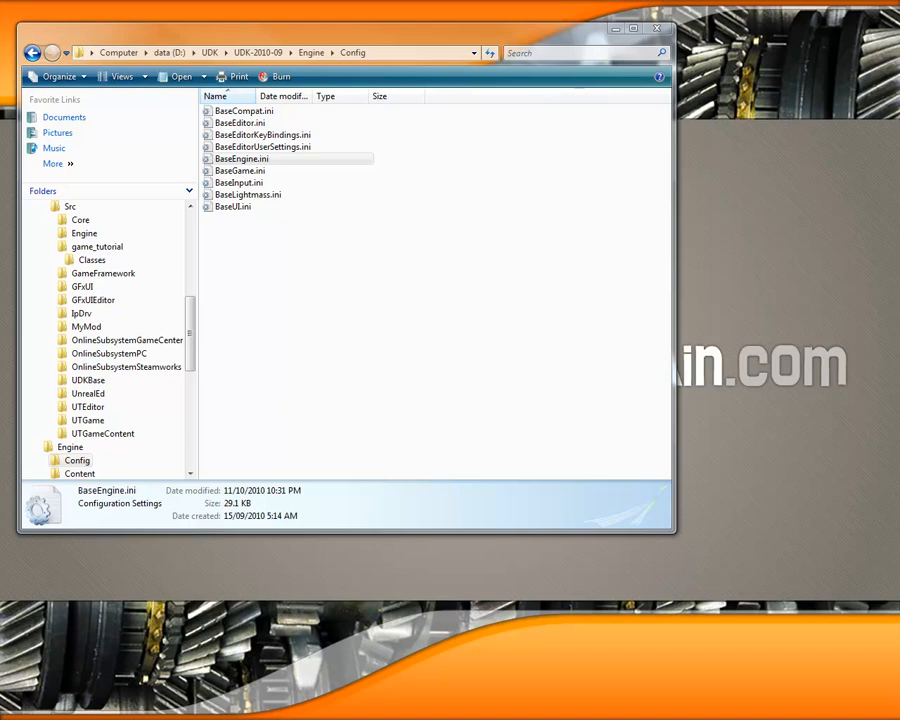
Go to the UDK-2010-09\UDKGame\Config folder in the file browser.
{"action": "left_click", "coordinate": [191, 207]}
{"action": "left_click", "coordinate": [191, 207]}
{"action": "left_click", "coordinate": [191, 207]}
{"action": "left_click", "coordinate": [191, 207]}
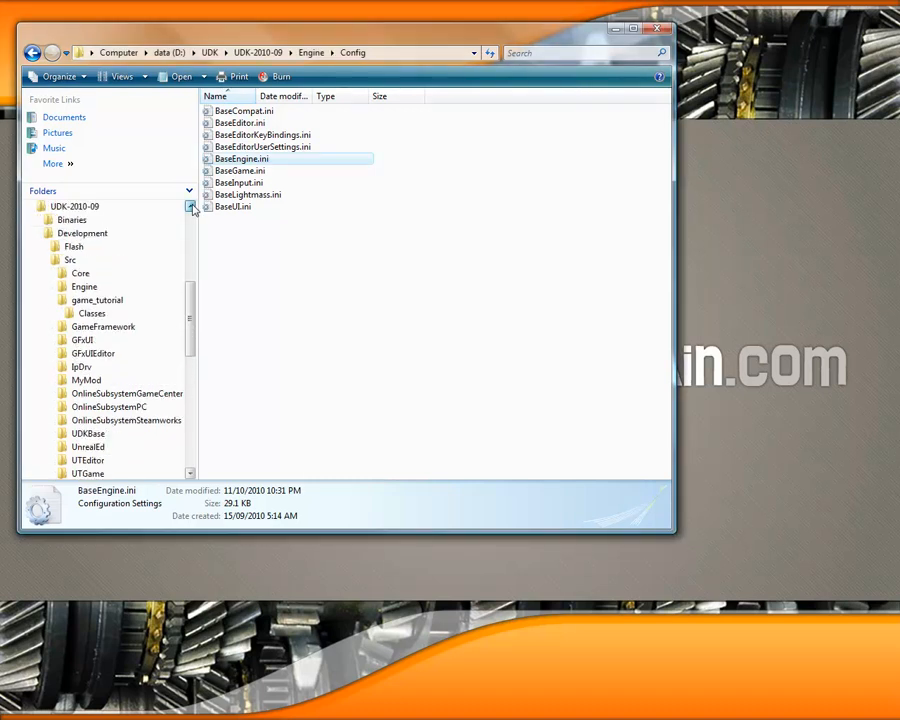
{"action": "left_click", "coordinate": [90, 207]}
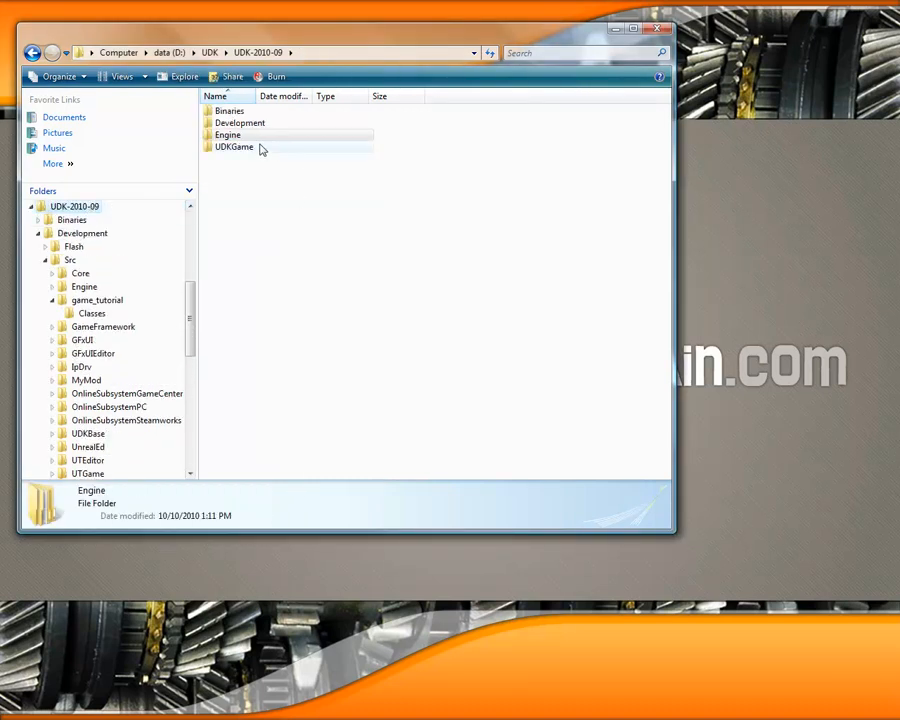
{"action": "double_click", "coordinate": [226, 147]}
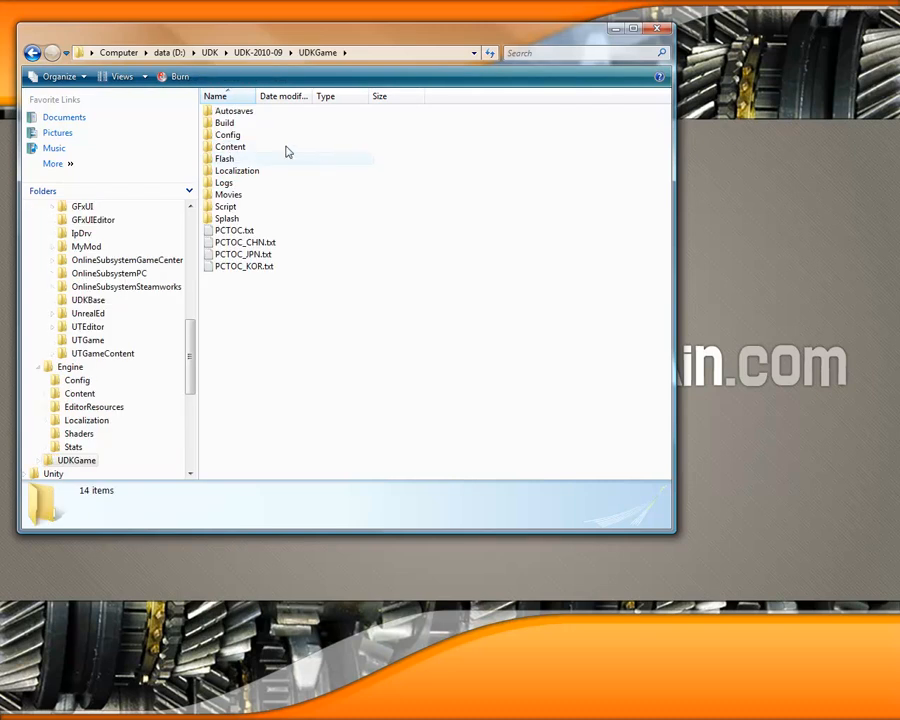
{"action": "double_click", "coordinate": [229, 135]}
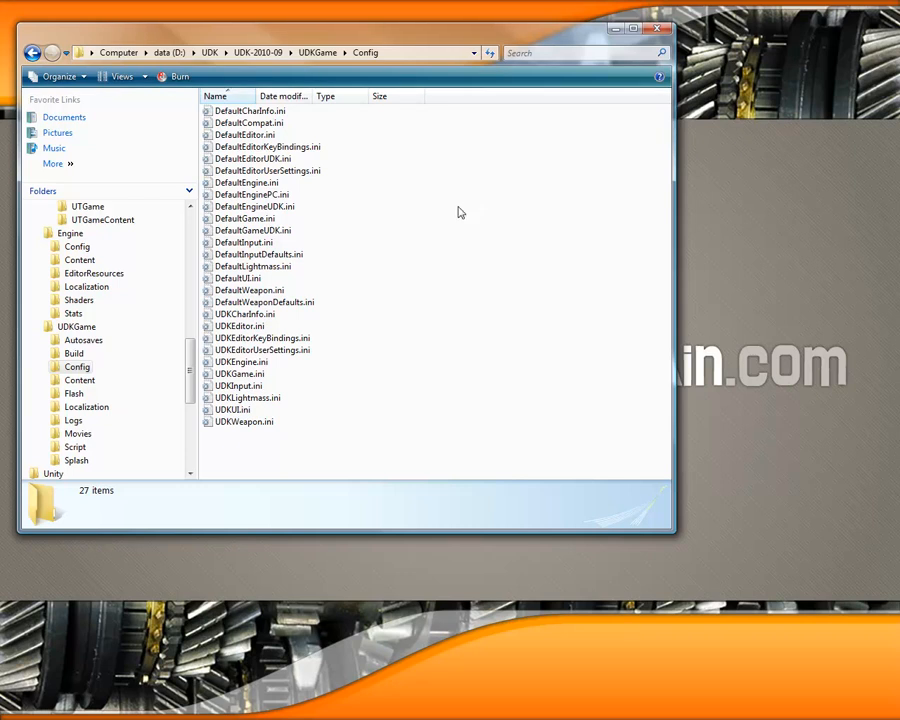
Remove the read-only attribute from DefaultEngine.ini.
{"action": "left_click", "coordinate": [252, 184]}
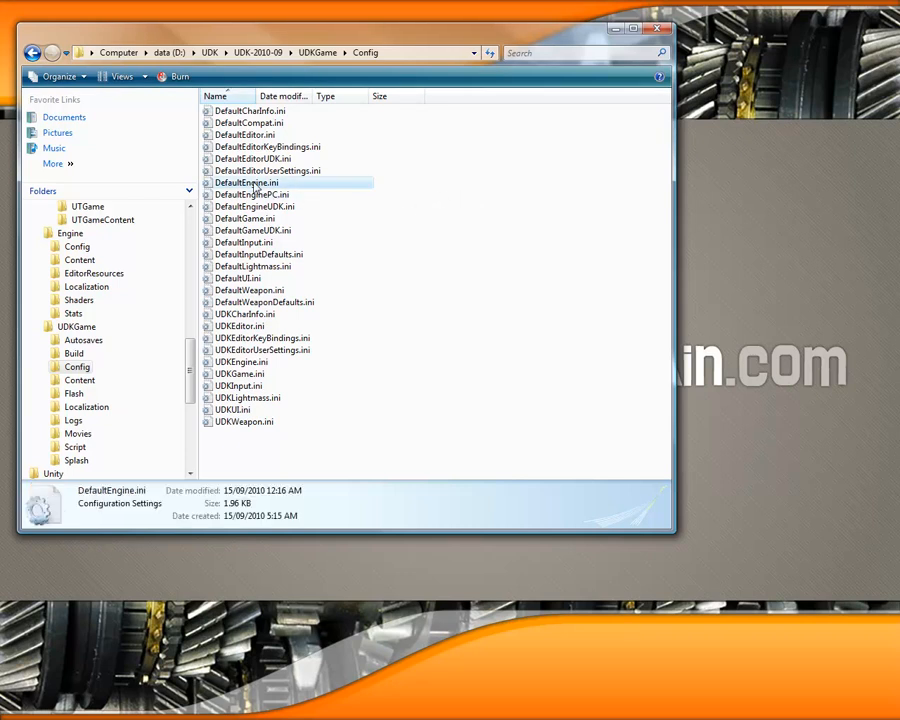
{"action": "right_click", "coordinate": [256, 186]}
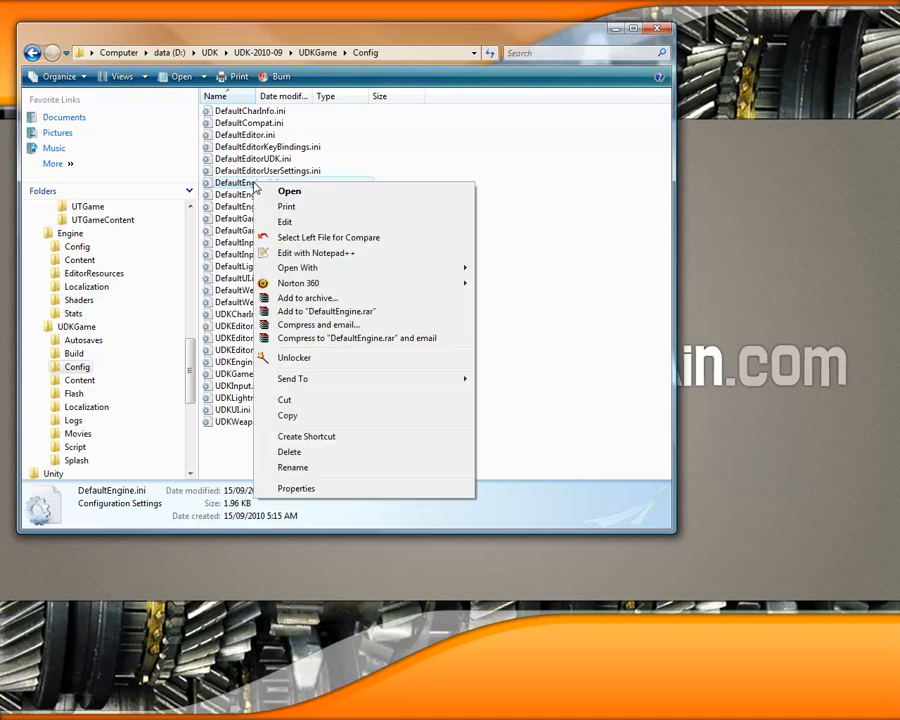
{"action": "left_click", "coordinate": [311, 489]}
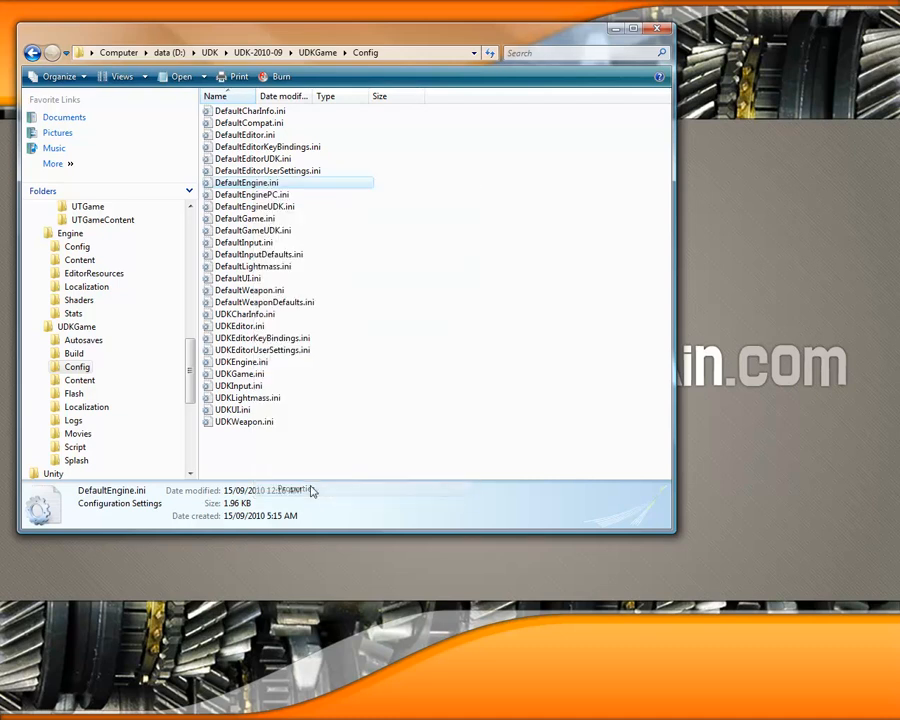
{"action": "left_click", "coordinate": [344, 450]}
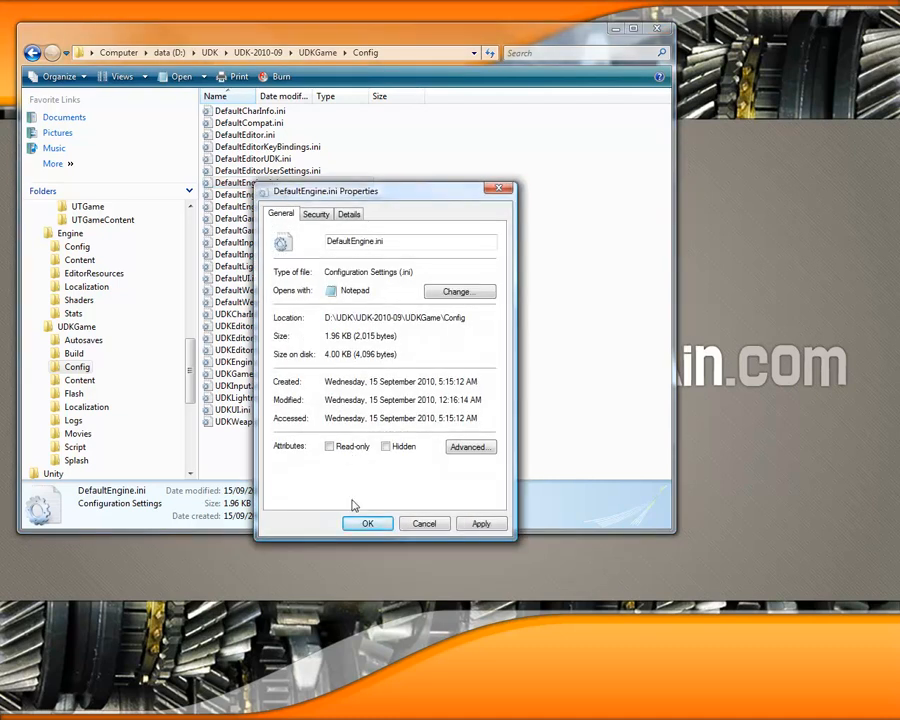
{"action": "left_click", "coordinate": [364, 521]}
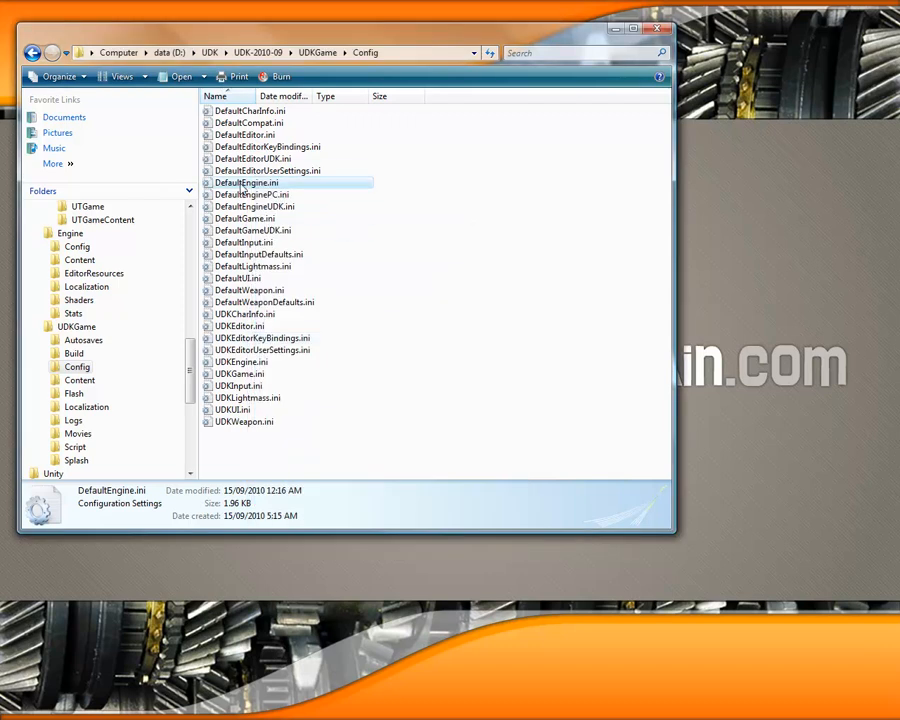
Open DefaultEngine.ini in Notepad++ and add the line +ModEditPackages=game_tutorial below the existing EditPackages entries in [UnrealEd.EditorEngine].
{"action": "right_click", "coordinate": [240, 183]}
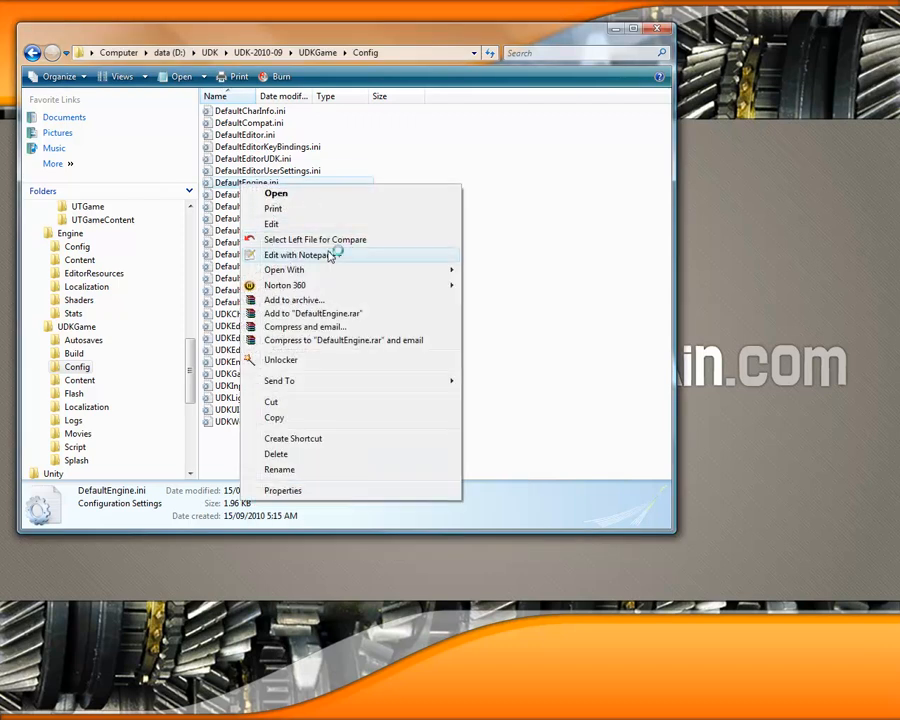
{"action": "left_click", "coordinate": [331, 255]}
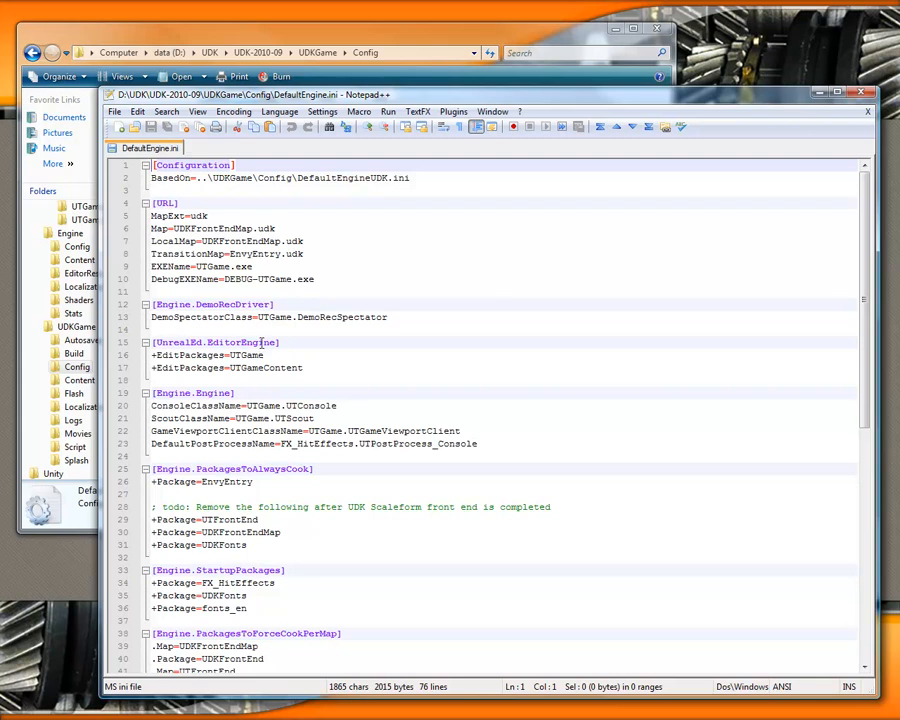
{"action": "left_click", "coordinate": [307, 367]}
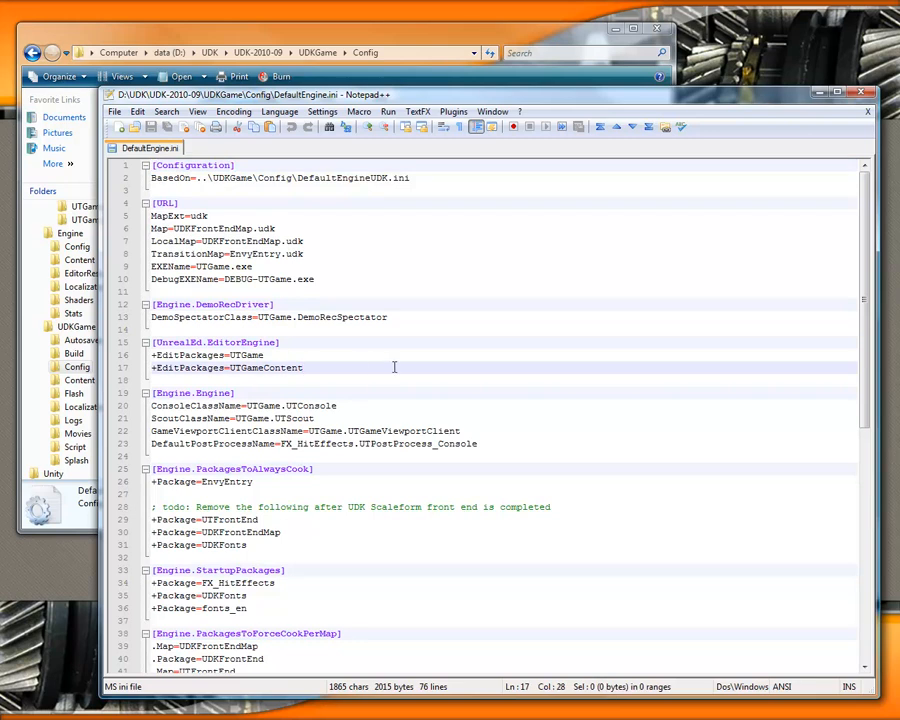
{"action": "key", "text": "Return"}
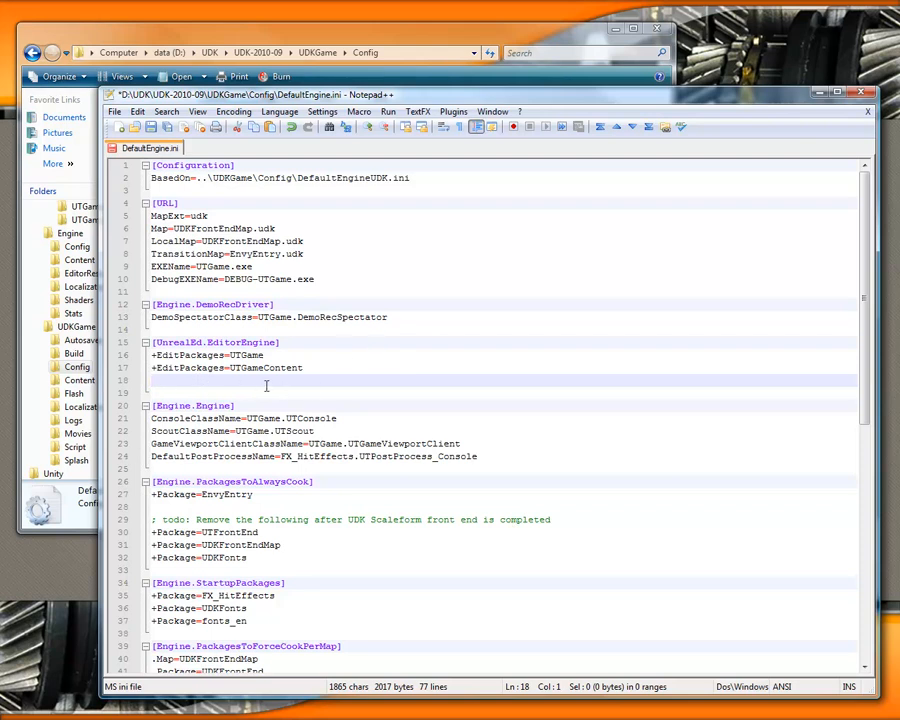
{"action": "type", "text": "+EditPackages"}
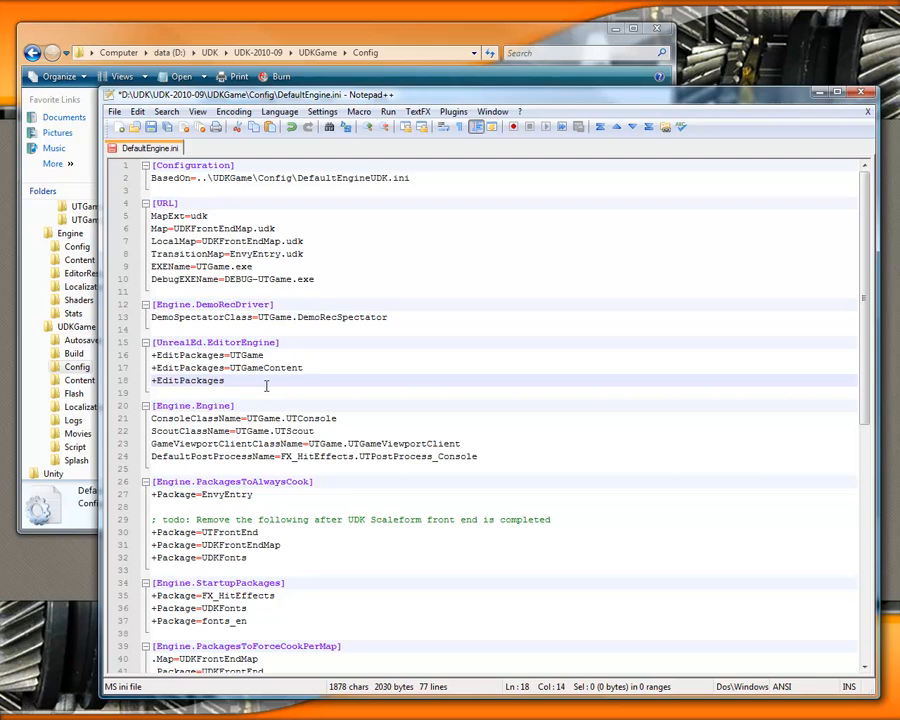
{"action": "key", "text": "BackSpace"}
{"action": "key", "text": "BackSpace"}
{"action": "key", "text": "BackSpace"}
{"action": "key", "text": "BackSpace"}
{"action": "key", "text": "BackSpace"}
{"action": "key", "text": "BackSpace"}
{"action": "key", "text": "BackSpace"}
{"action": "key", "text": "BackSpace"}
{"action": "key", "text": "BackSpace"}
{"action": "key", "text": "BackSpace"}
{"action": "key", "text": "BackSpace"}
{"action": "key", "text": "BackSpace"}
{"action": "type", "text": "ModEditPackages=game_tutorial"}
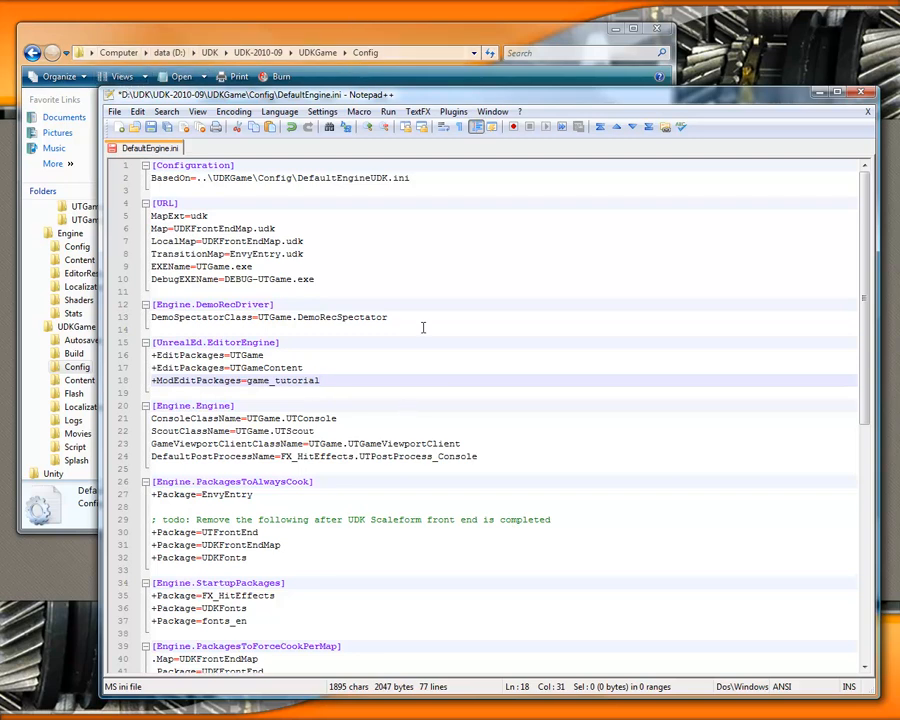
Save DefaultEngine.ini, close the file and exit Notepad++.
{"action": "left_click", "coordinate": [149, 129]}
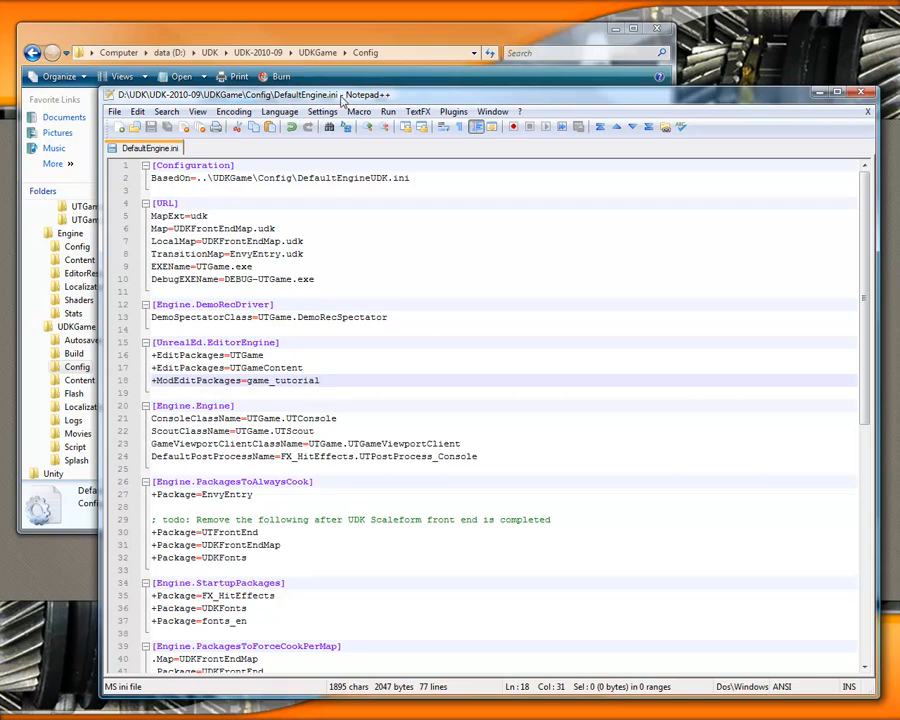
{"action": "left_click", "coordinate": [867, 112]}
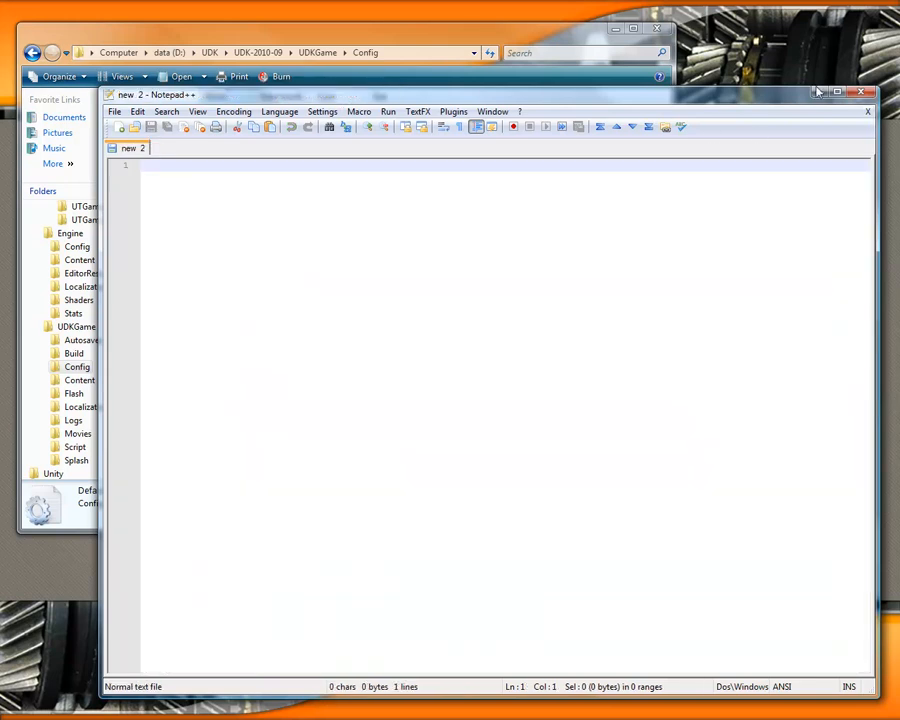
{"action": "left_click", "coordinate": [860, 94]}
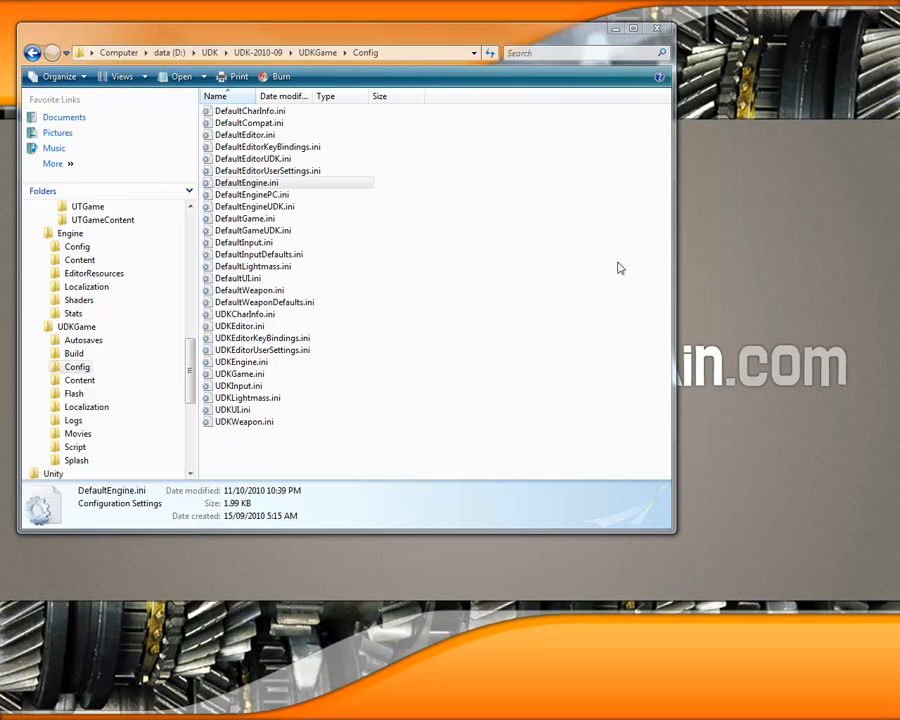
Remove the read-only attribute from DefaultGame.ini in the UDKGame\Config folder.
{"action": "left_click", "coordinate": [249, 220]}
{"action": "right_click", "coordinate": [248, 222]}
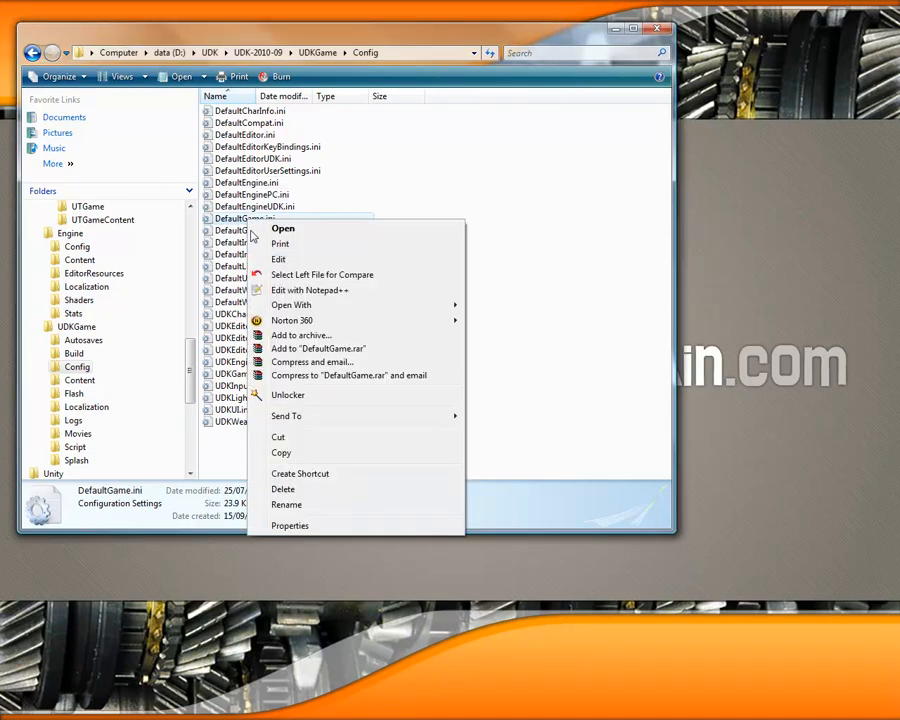
{"action": "left_click", "coordinate": [297, 524]}
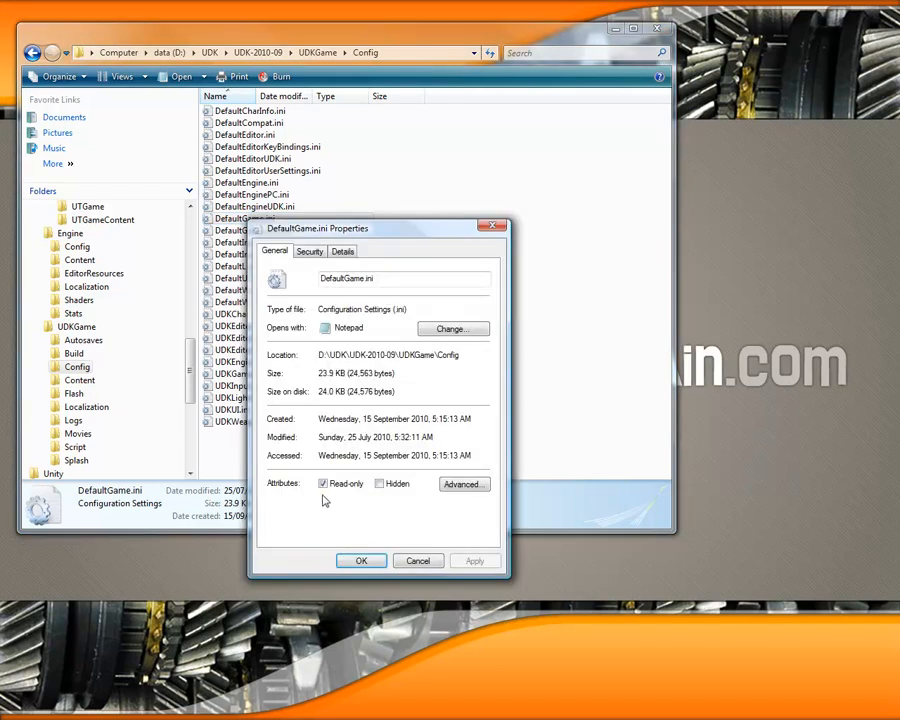
{"action": "left_click", "coordinate": [324, 484]}
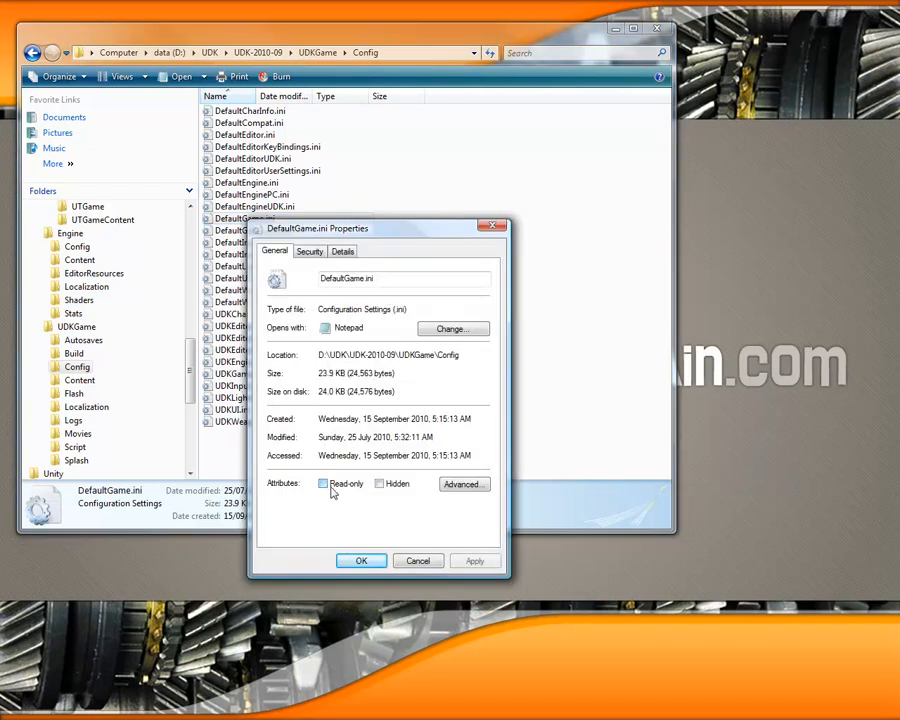
{"action": "left_click", "coordinate": [372, 560]}
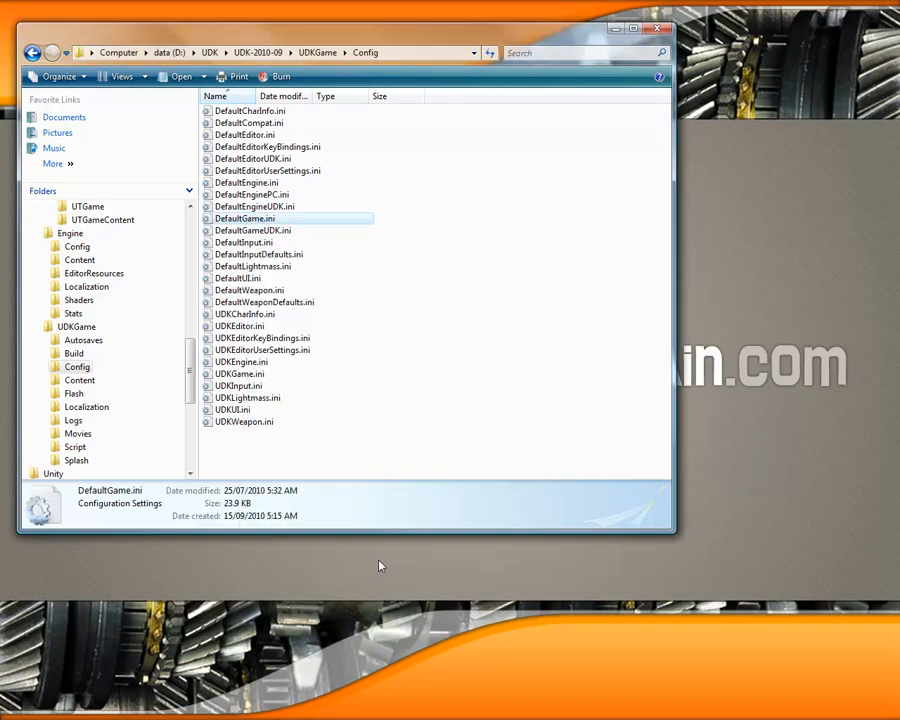
Open DefaultGame.ini in Notepad++ and set DefaultGame to game_tutorial.MyGameInfo in the [Engine.GameInfo] section.
{"action": "right_click", "coordinate": [250, 221]}
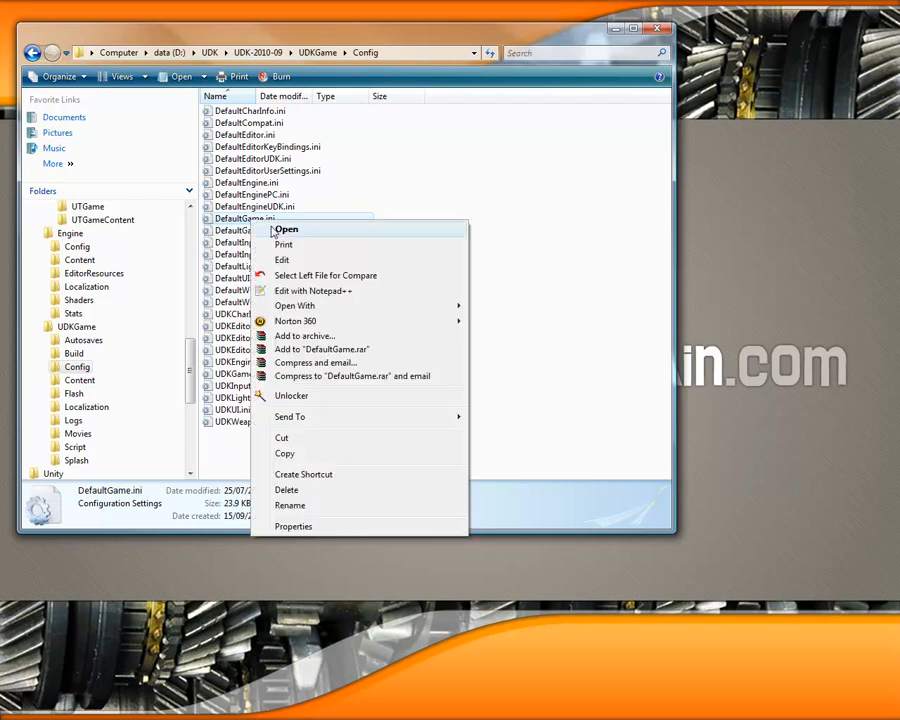
{"action": "left_click", "coordinate": [322, 291]}
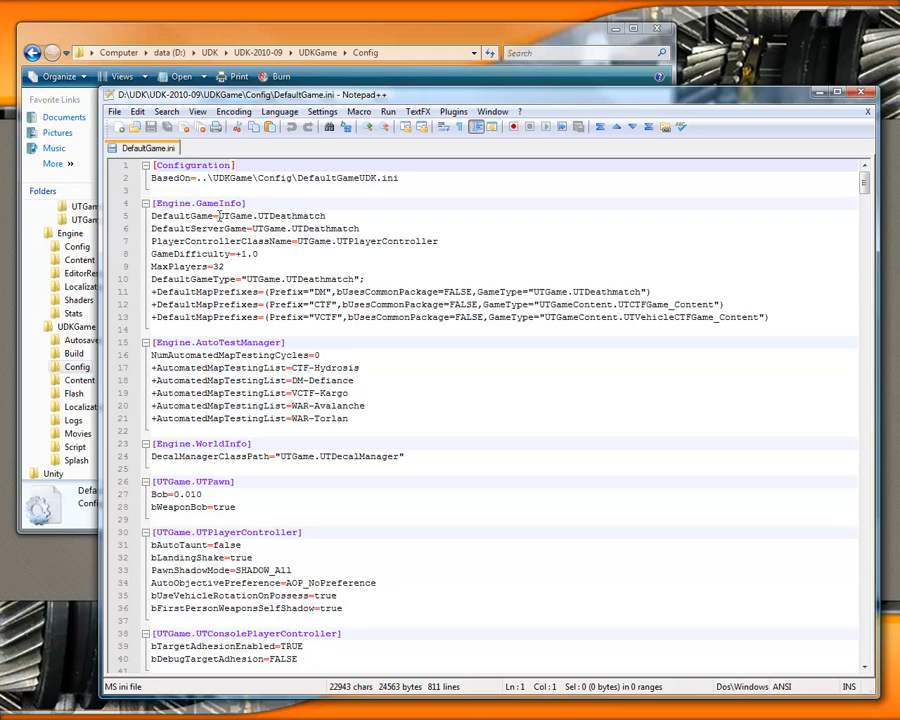
{"action": "left_click_drag", "start_coordinate": [219, 216], "coordinate": [327, 216]}
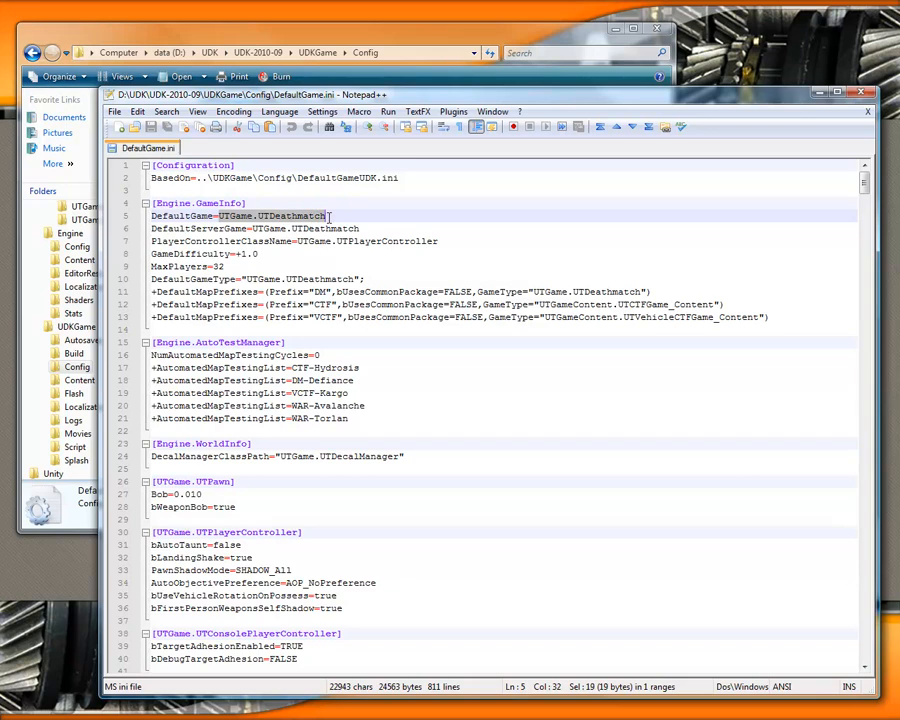
{"action": "type", "text": "game "}
{"action": "type", "text": "tutorial."}
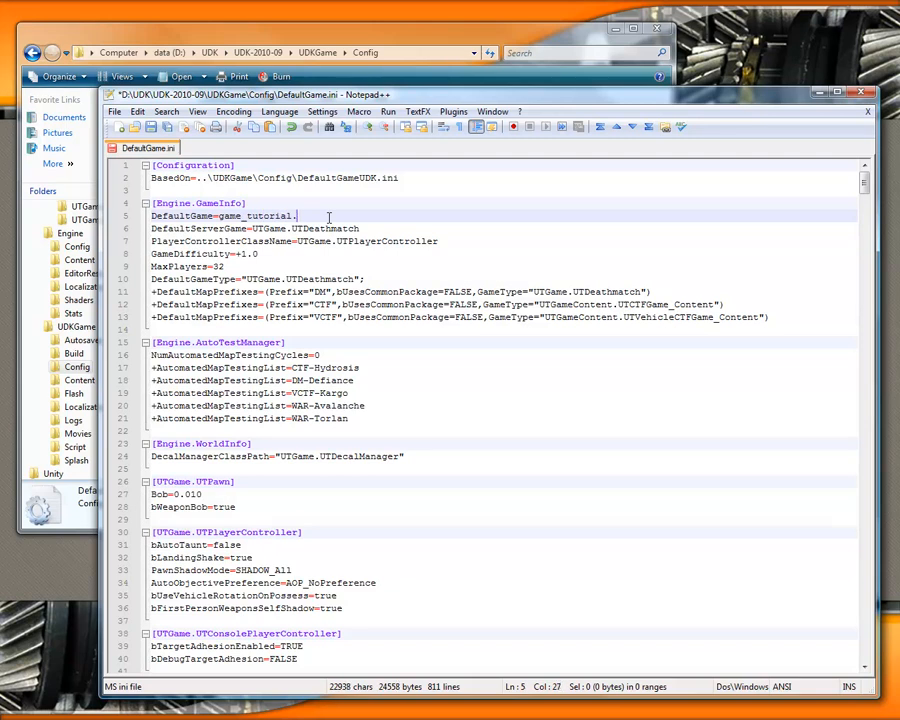
{"action": "type", "text": "MyGameInfo"}
Set PlayerControllerClassName to game_tutorial.MyPlayerController in the [Engine.GameInfo] section of DefaultGame.ini.
{"action": "left_click_drag", "start_coordinate": [297, 241], "coordinate": [441, 243]}
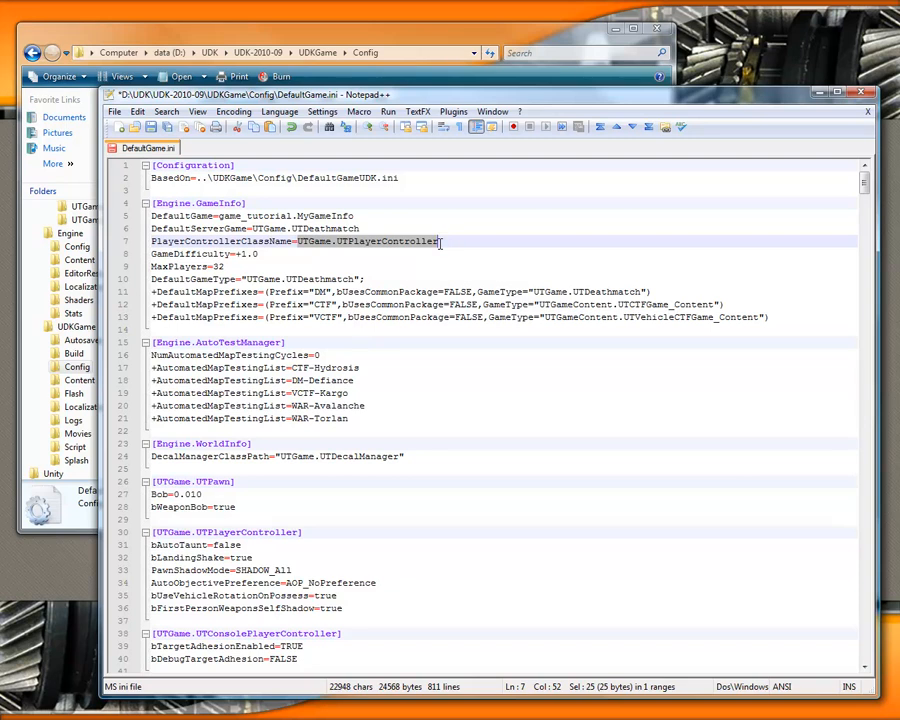
{"action": "type", "text": "game_tutorial."}
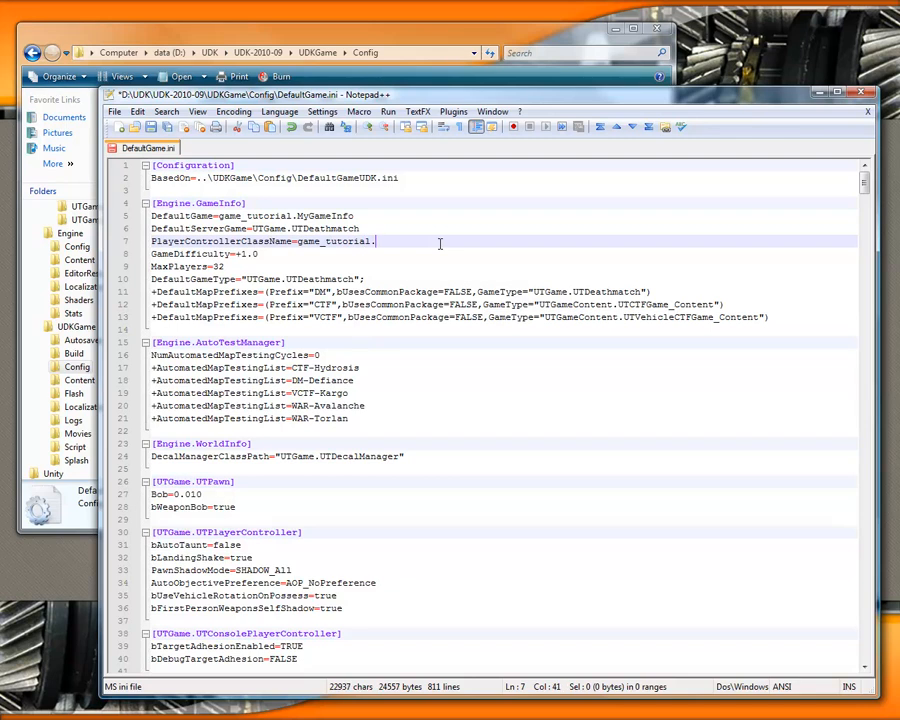
{"action": "type", "text": "MyPlayerController"}
Below the VCTF map prefix entry, add the line +DefaultMapPrefixes=(Prefix="GT",bUsesCommonPackage=FALSE,GameType="game_tutorial.MyGameInfo").
{"action": "left_click", "coordinate": [774, 317]}
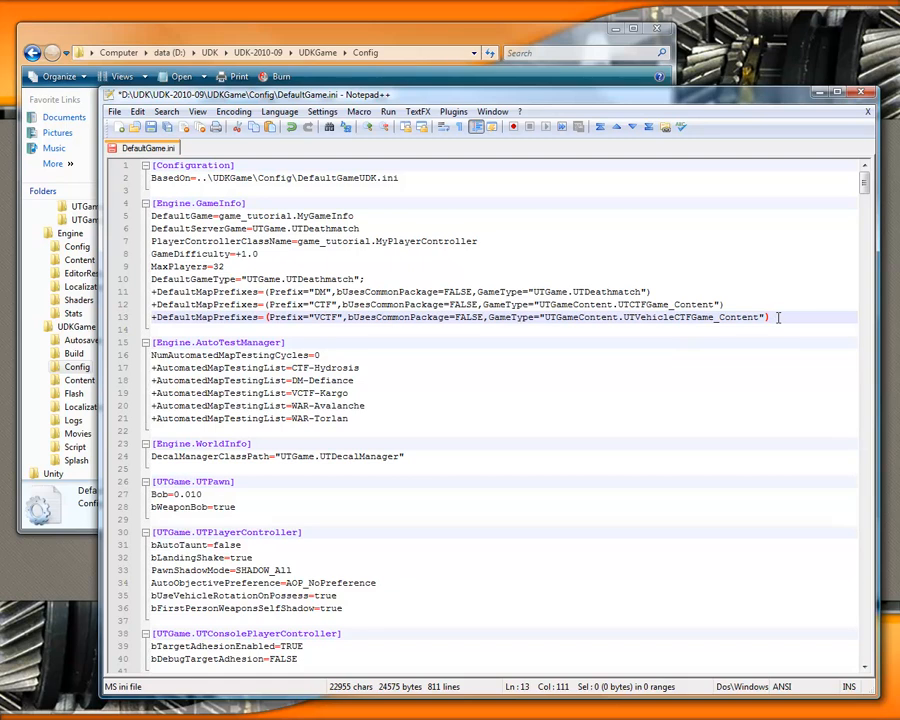
{"action": "key", "text": "Return"}
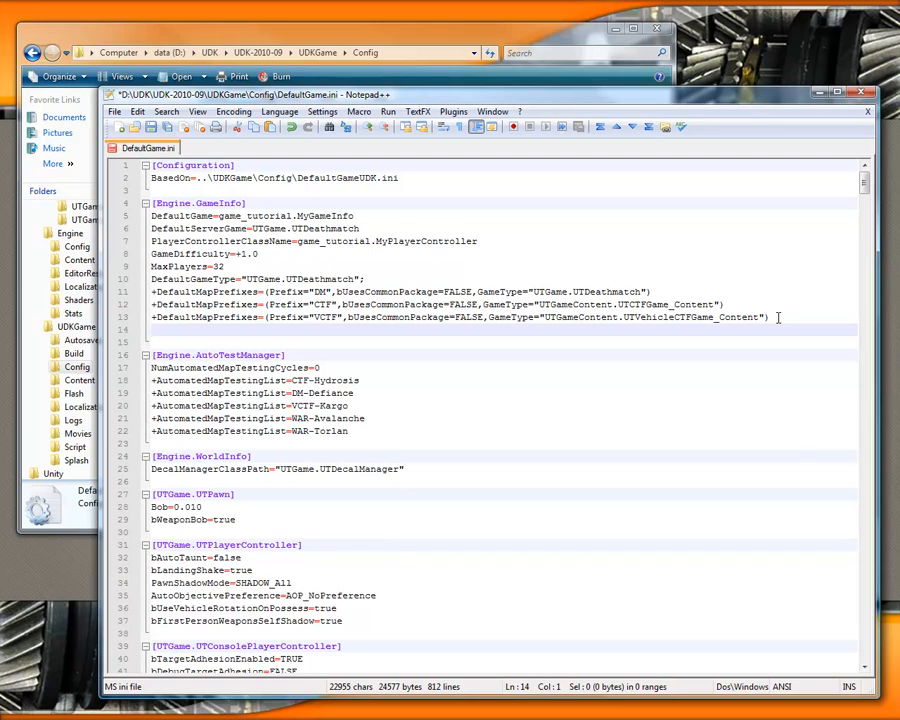
{"action": "type", "text": "+DefaultMap"}
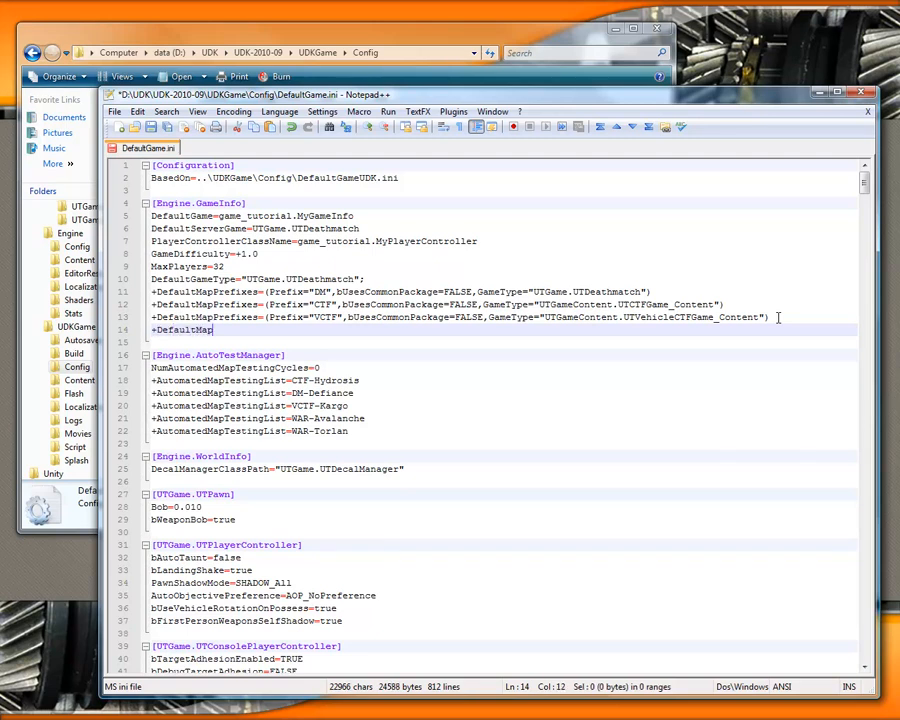
{"action": "type", "text": "Prefixes=(Prefix="}
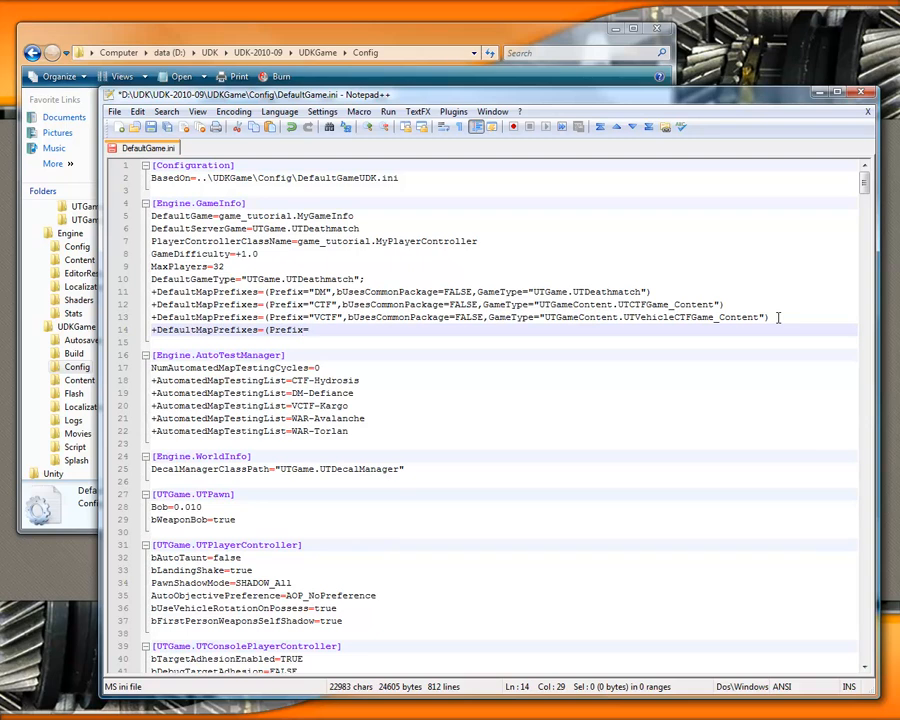
{"action": "type", "text": "\""}
{"action": "type", "text": "GT\""}
{"action": "type", "text": ","}
{"action": "type", "text": "bUsesCom"}
{"action": "type", "text": "monPackage"}
{"action": "type", "text": "="}
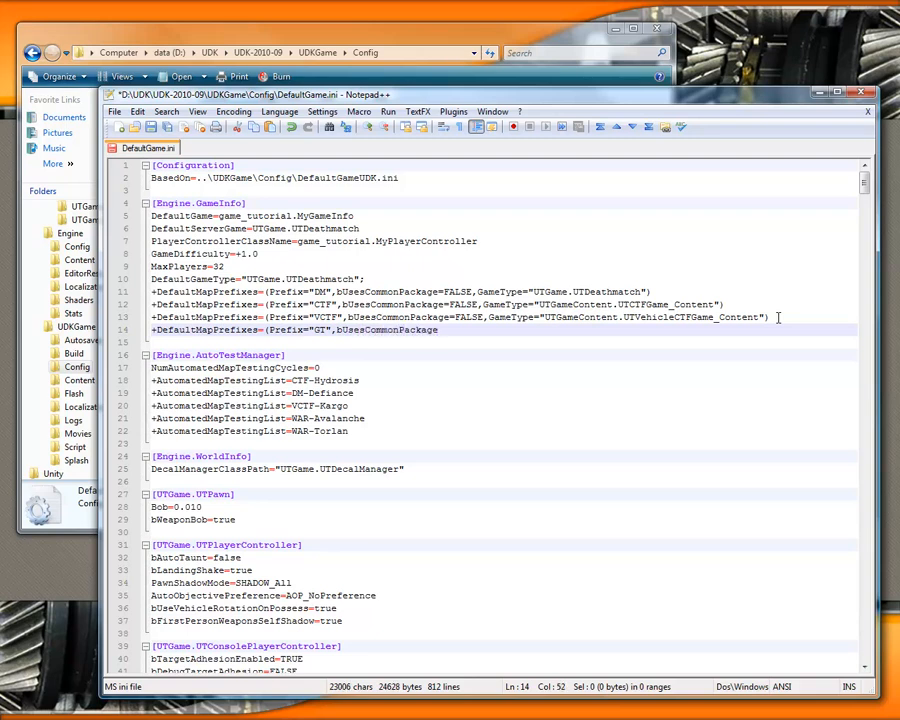
{"action": "type", "text": "FALSE,GameType=\""}
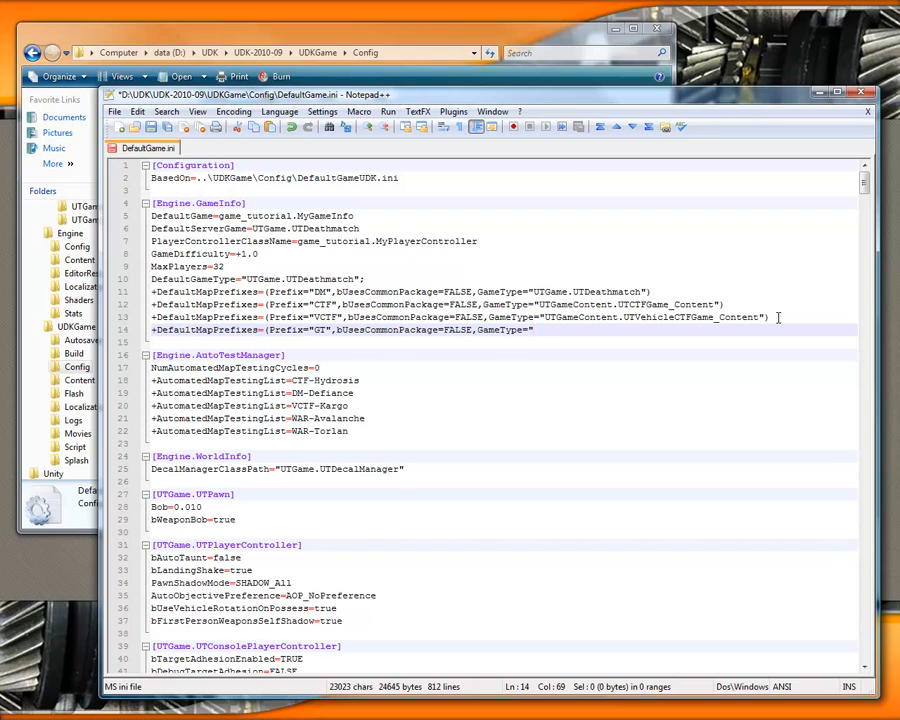
{"action": "type", "text": "game_tutorial.MyGameInfo\")"}
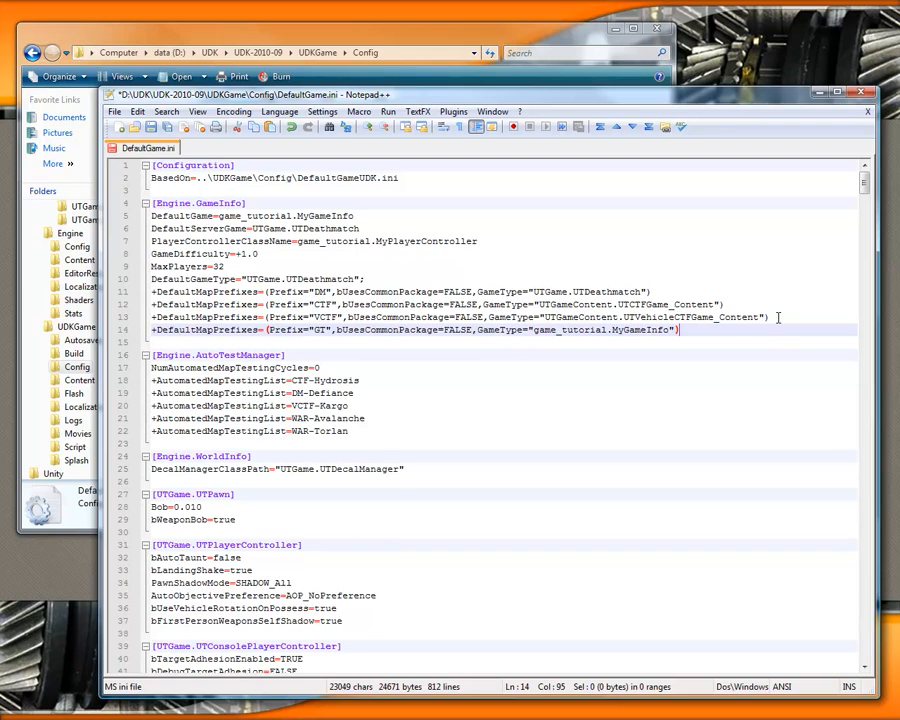
{"action": "left_click_drag", "start_coordinate": [669, 328], "coordinate": [674, 328]}
{"action": "key", "text": "End"}
Save DefaultGame.ini, close the file and exit Notepad++.
{"action": "key", "text": "ctrl+s"}
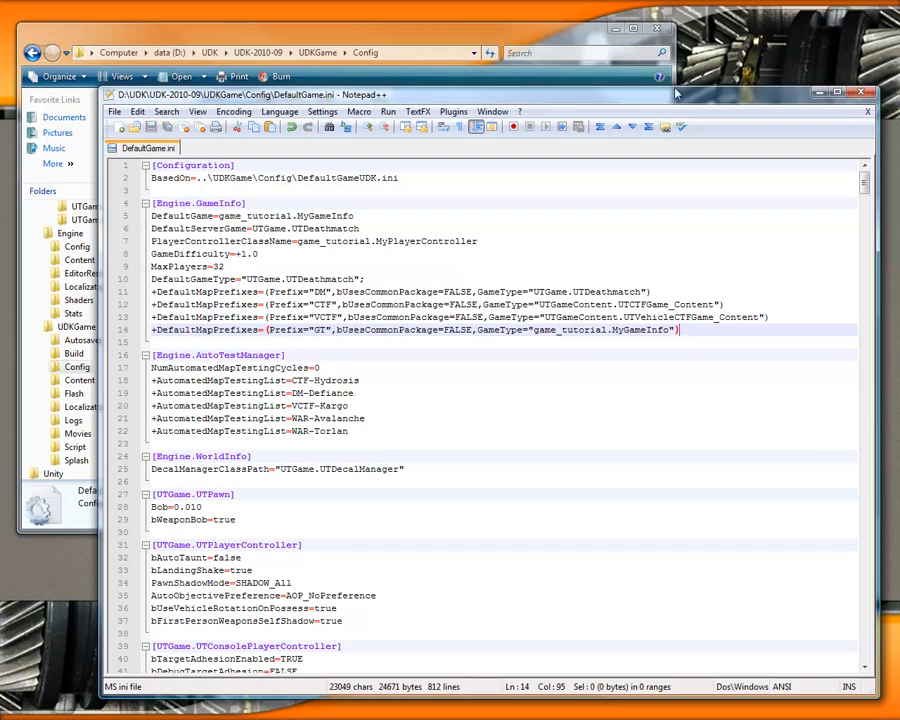
{"action": "left_click", "coordinate": [867, 111]}
{"action": "left_click", "coordinate": [863, 93]}
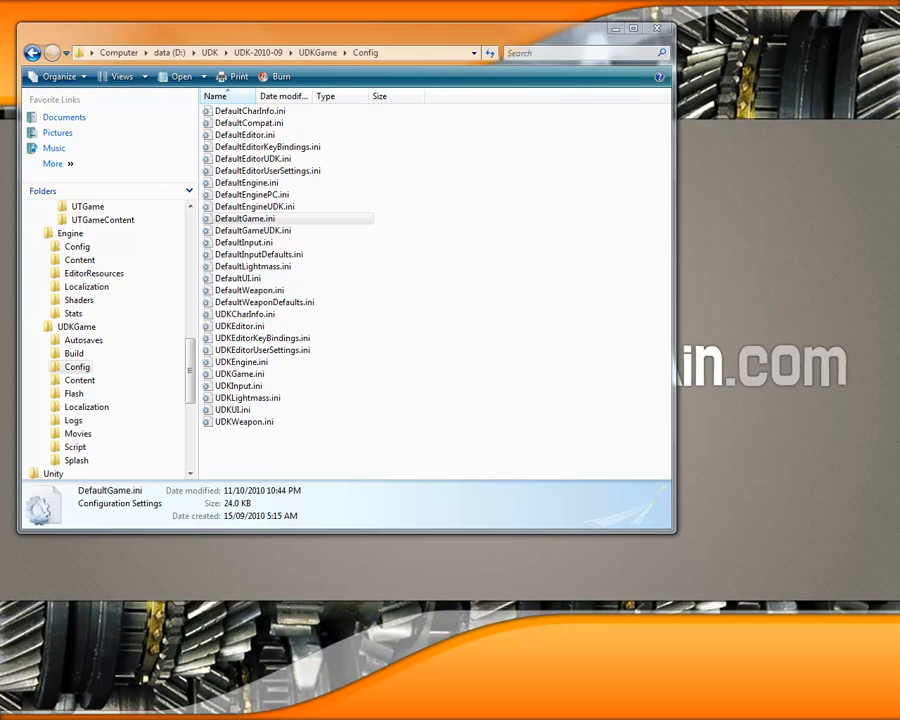
Delete UDKEngine.ini and UDKGame.ini from the UDKGame\Config folder, moving both to the Recycle Bin.
{"action": "left_click", "coordinate": [502, 411]}
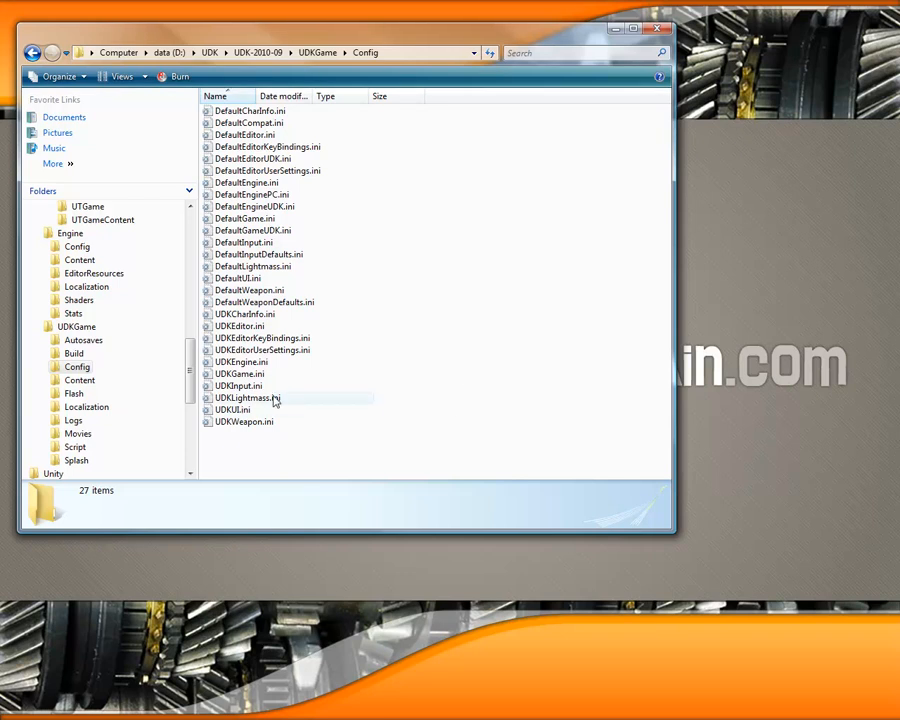
{"action": "left_click", "coordinate": [276, 365]}
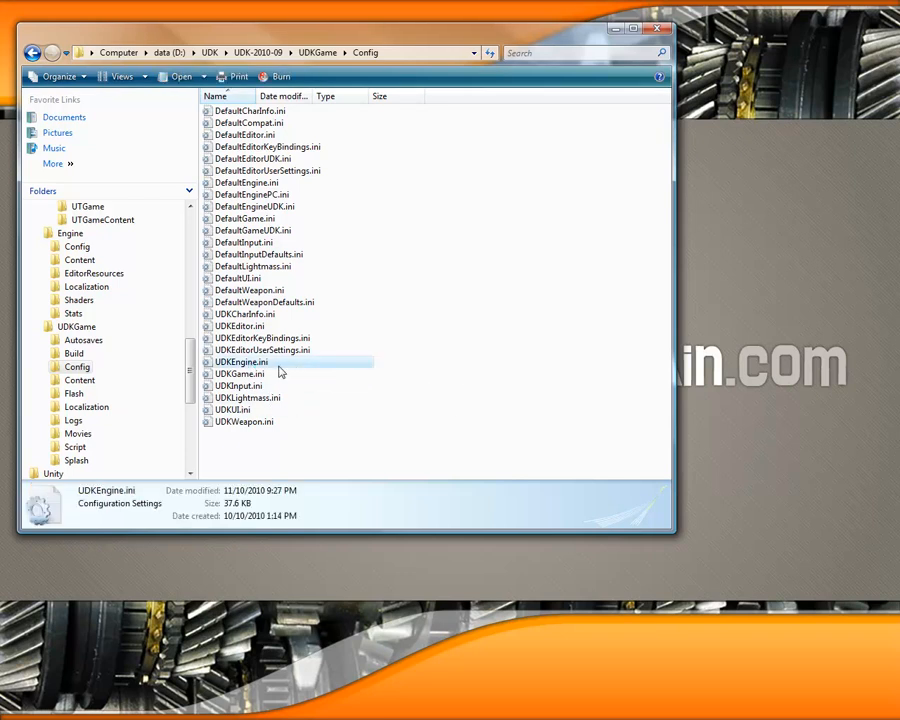
{"action": "left_click", "coordinate": [247, 375], "text": "ctrl"}
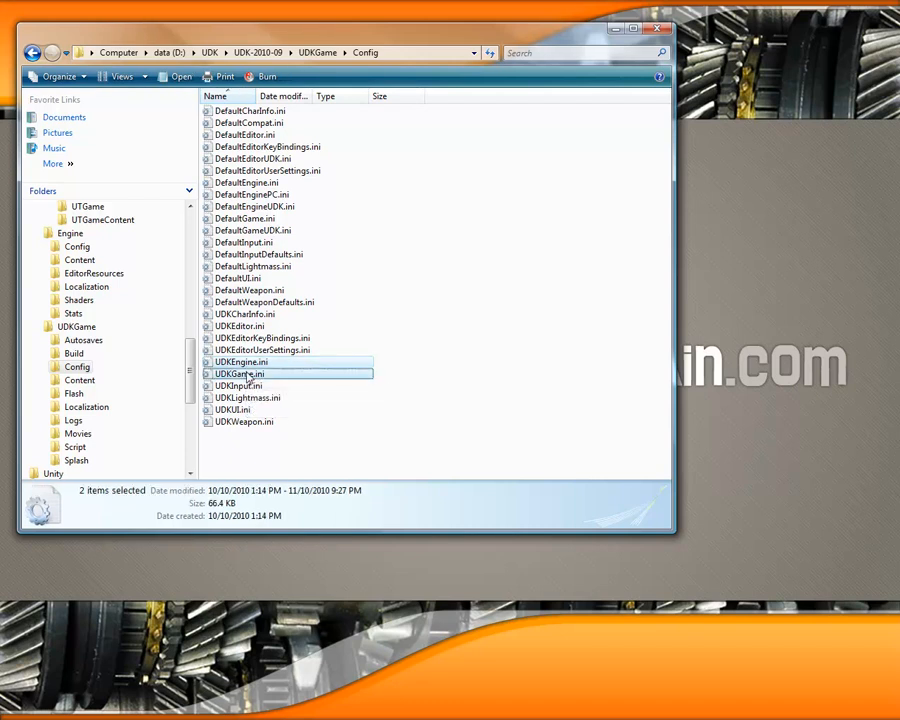
{"action": "key", "text": "Delete"}
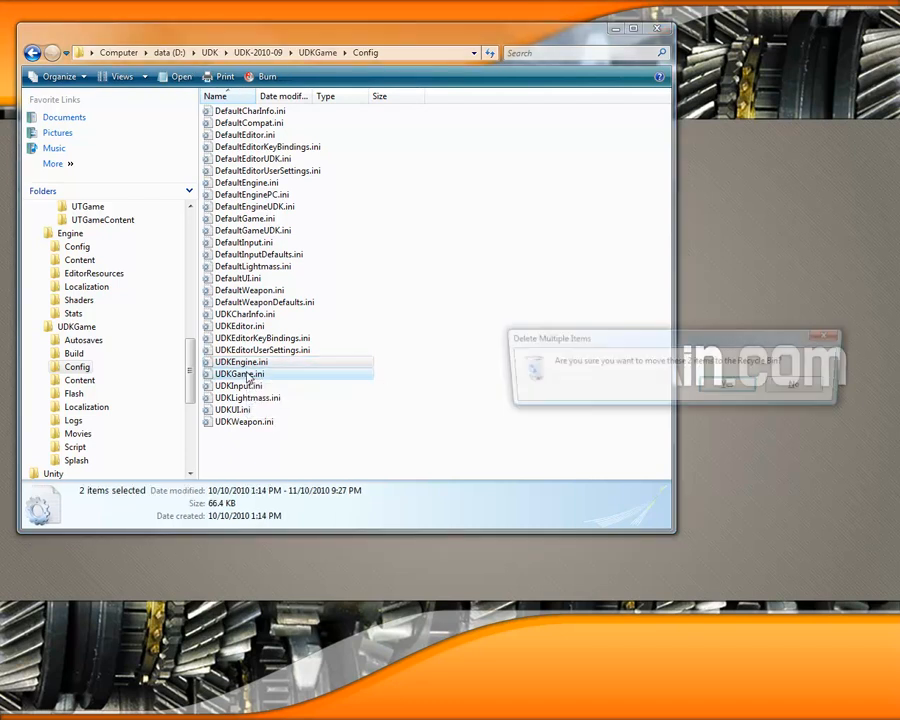
{"action": "left_click", "coordinate": [745, 387]}
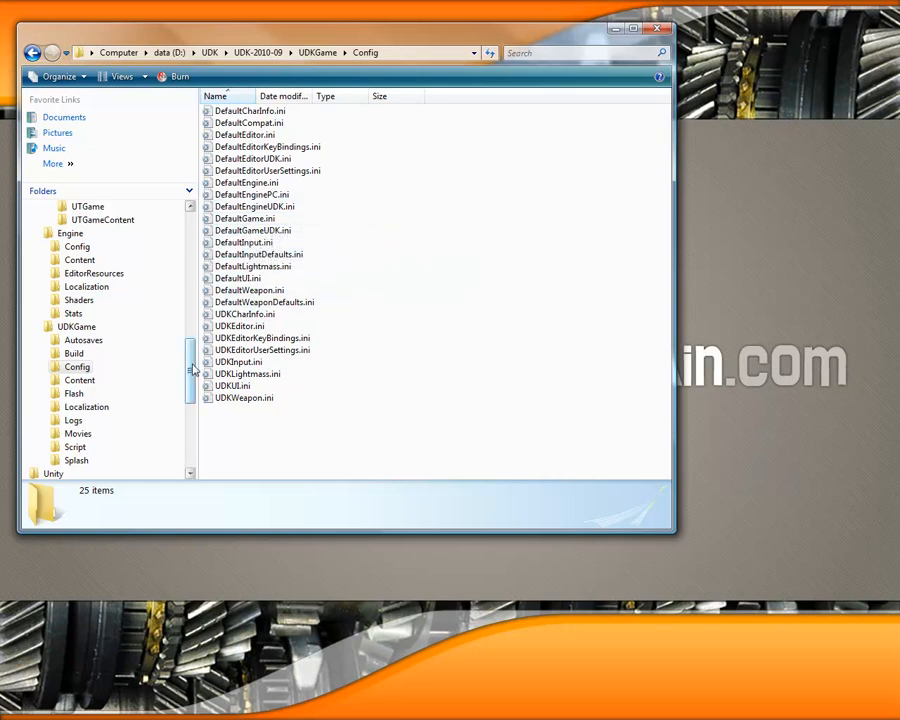
Launch UnrealFrontend.exe from the UDK-2010-09\Binaries folder and move its window fully into view.
{"action": "scroll", "coordinate": [196, 365], "scroll_direction": "up", "scroll_amount": 1}
{"action": "left_click_drag", "start_coordinate": [192, 365], "coordinate": [208, 302]}
{"action": "left_click", "coordinate": [62, 206]}
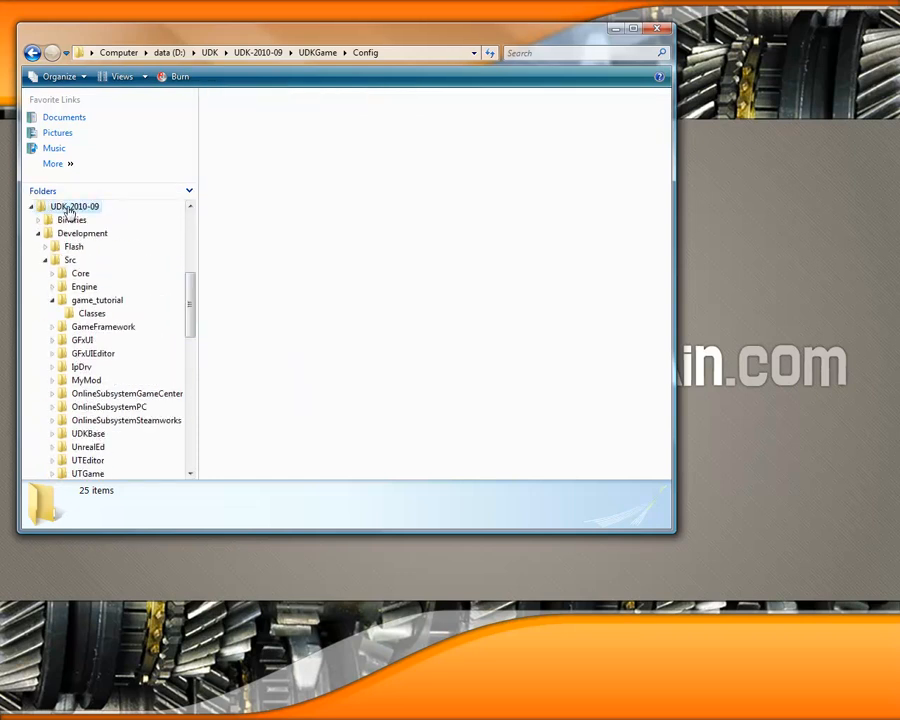
{"action": "double_click", "coordinate": [228, 111]}
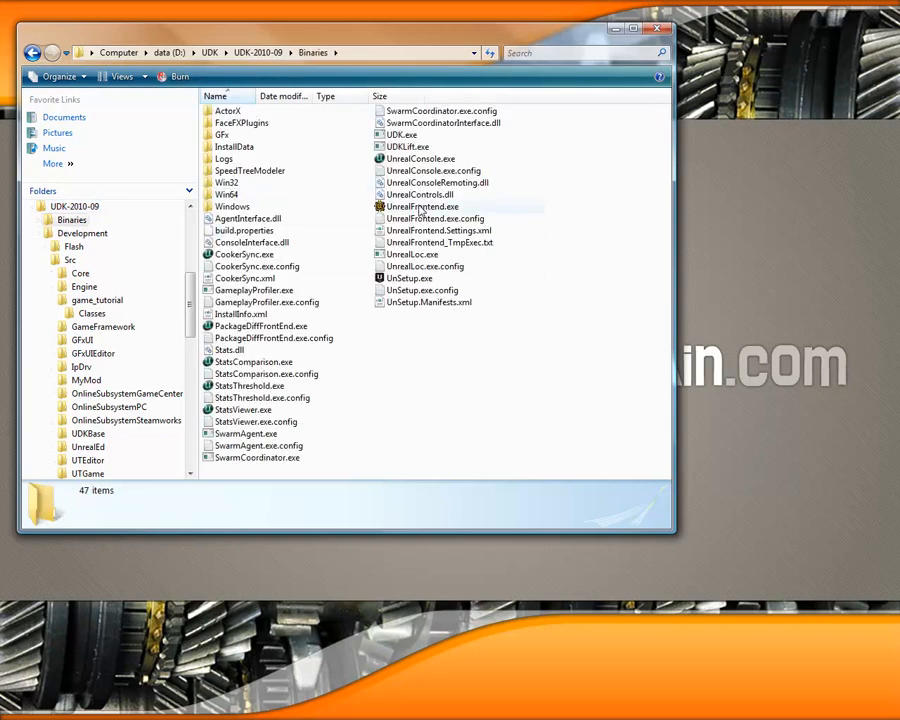
{"action": "left_click", "coordinate": [421, 207]}
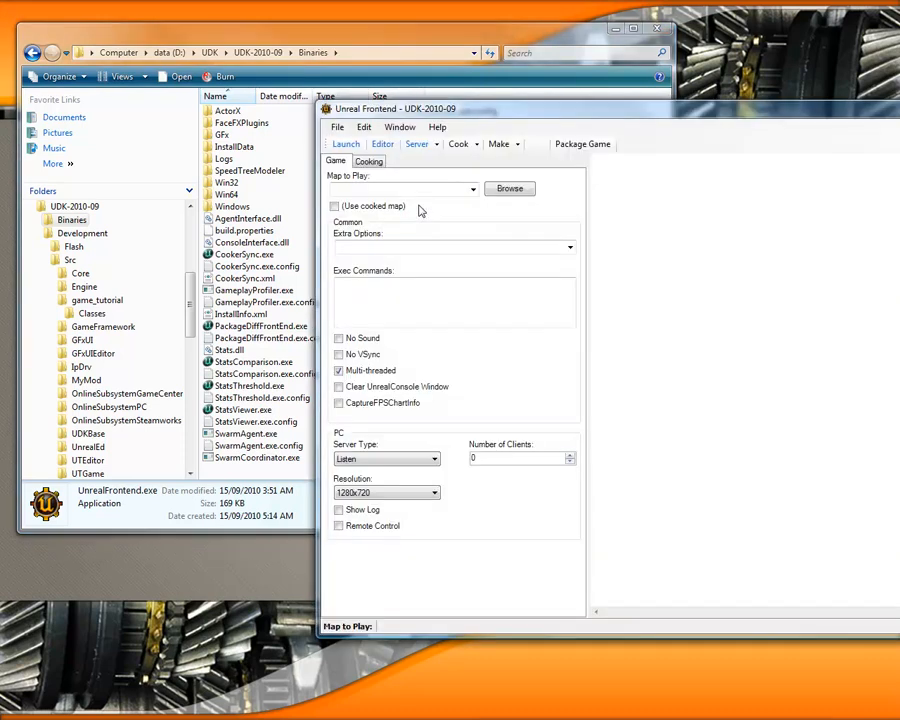
{"action": "left_click_drag", "start_coordinate": [568, 117], "coordinate": [396, 113]}
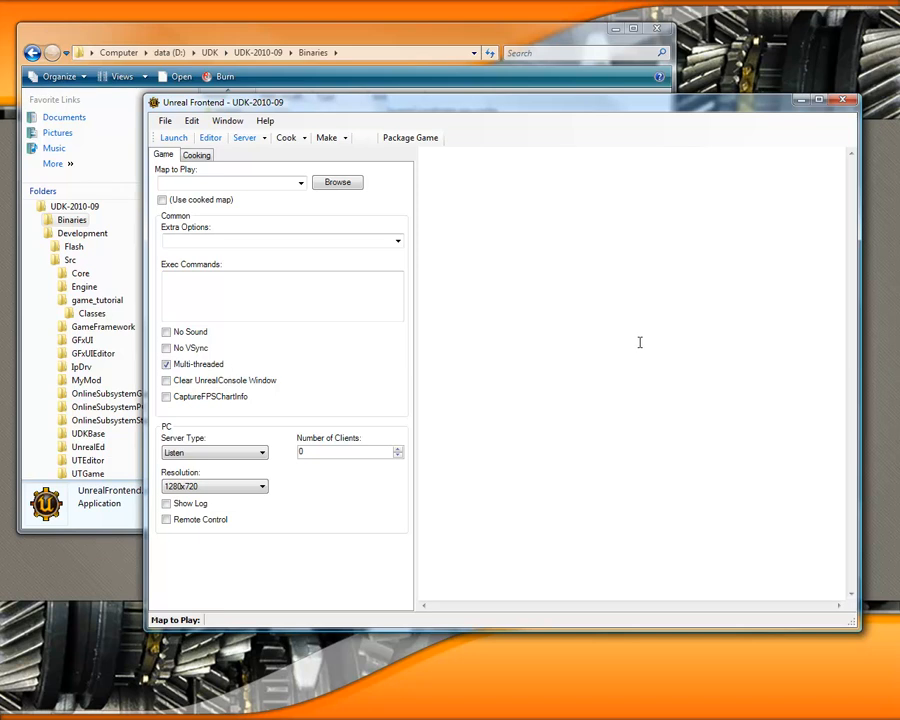
Run a full recompile of the scripts in Unreal Frontend and close the program once compilation finishes.
{"action": "left_click", "coordinate": [345, 140]}
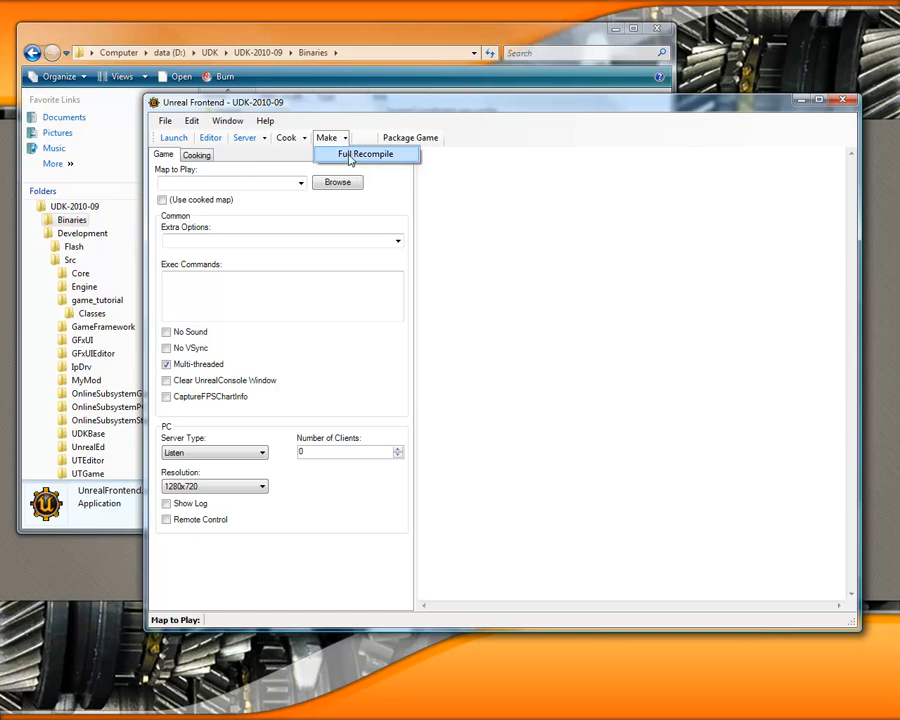
{"action": "left_click", "coordinate": [362, 154]}
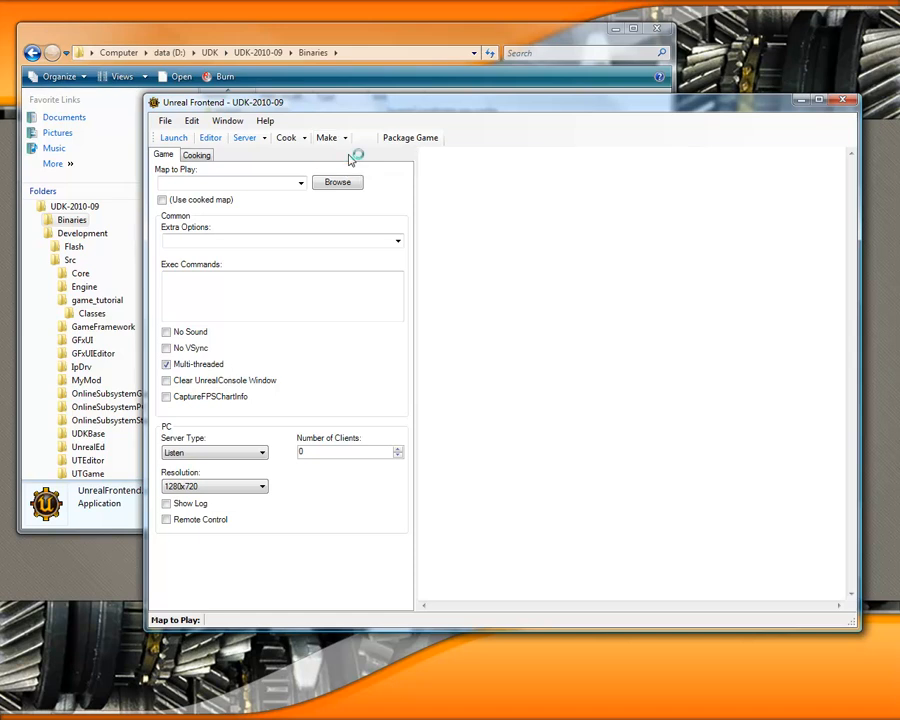
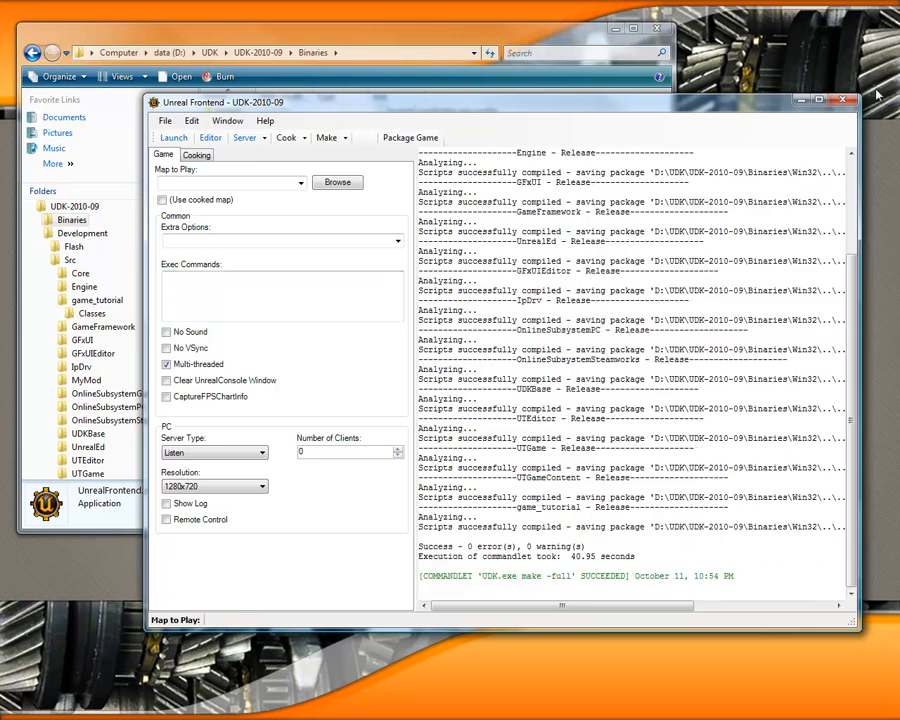
{"action": "left_click", "coordinate": [845, 101]}
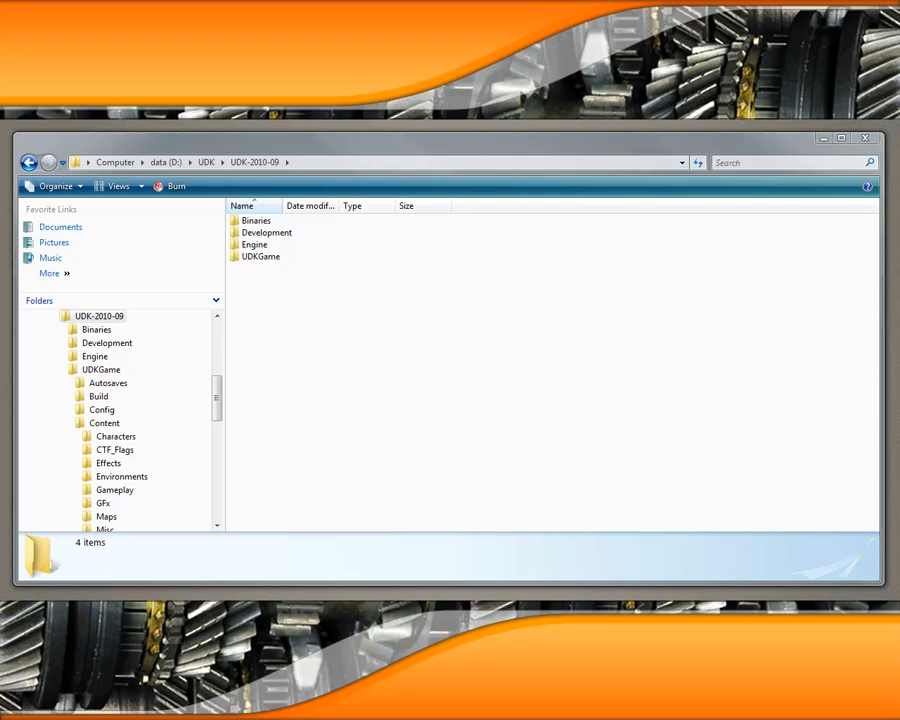
Create a folder named game_tutorial inside UDKGame\Content.
{"action": "double_click", "coordinate": [256, 258]}
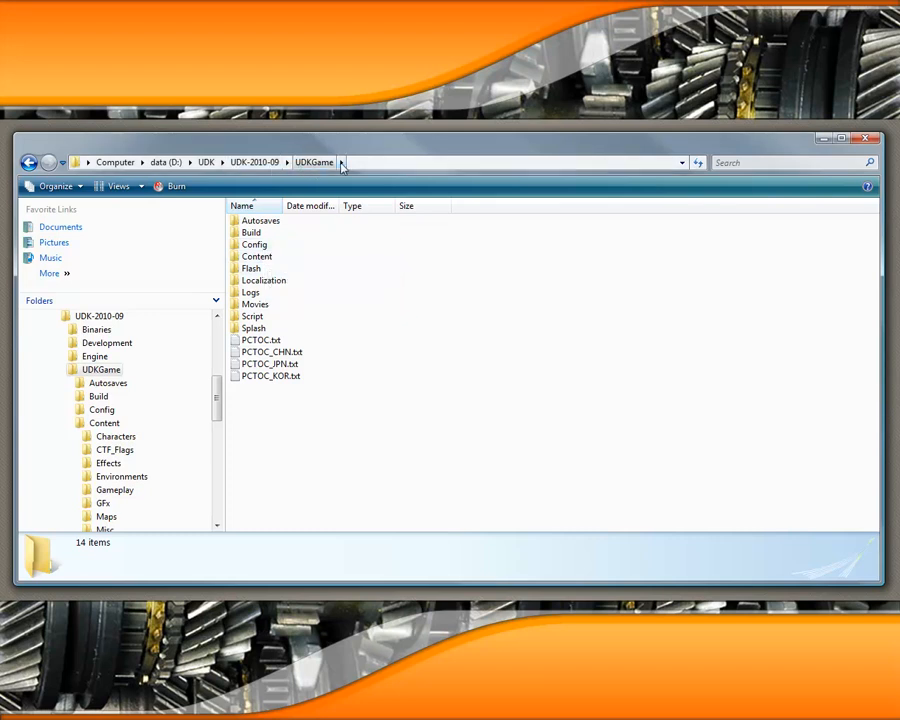
{"action": "double_click", "coordinate": [268, 256]}
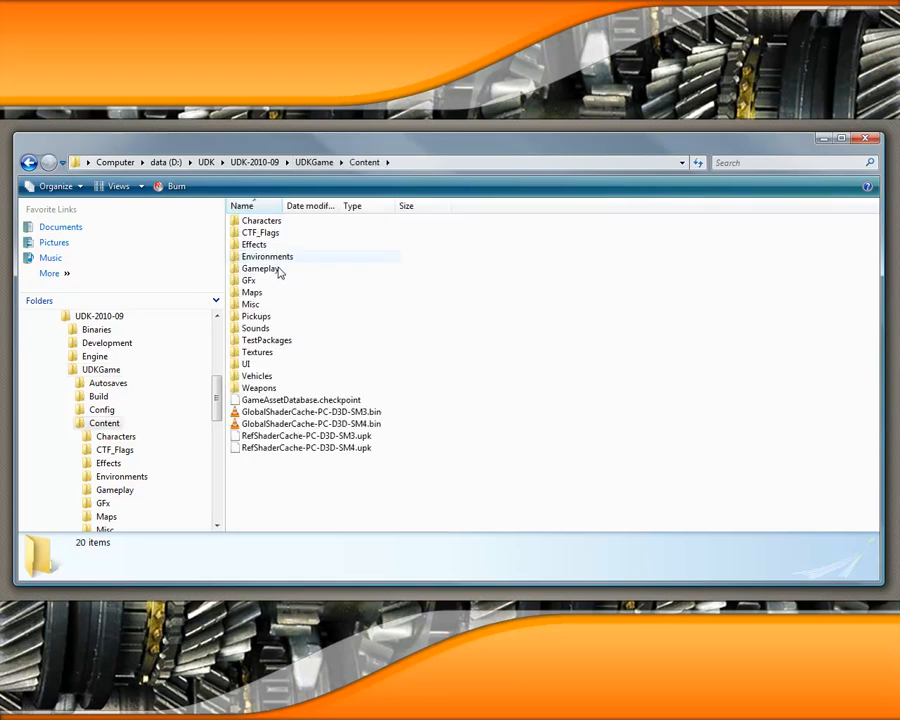
{"action": "right_click", "coordinate": [464, 345]}
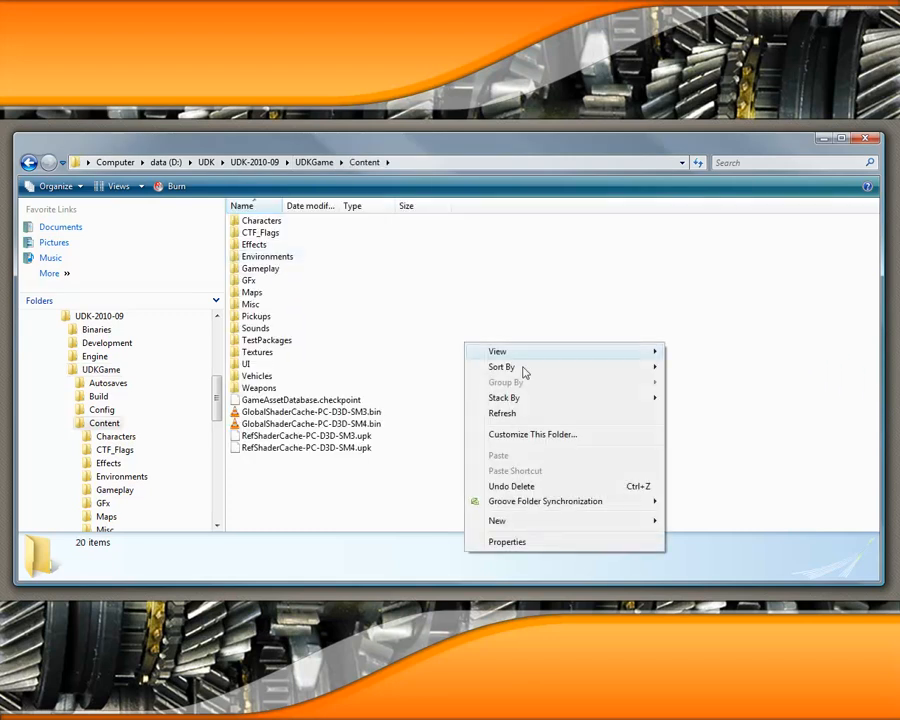
{"action": "mouse_move", "coordinate": [535, 525]}
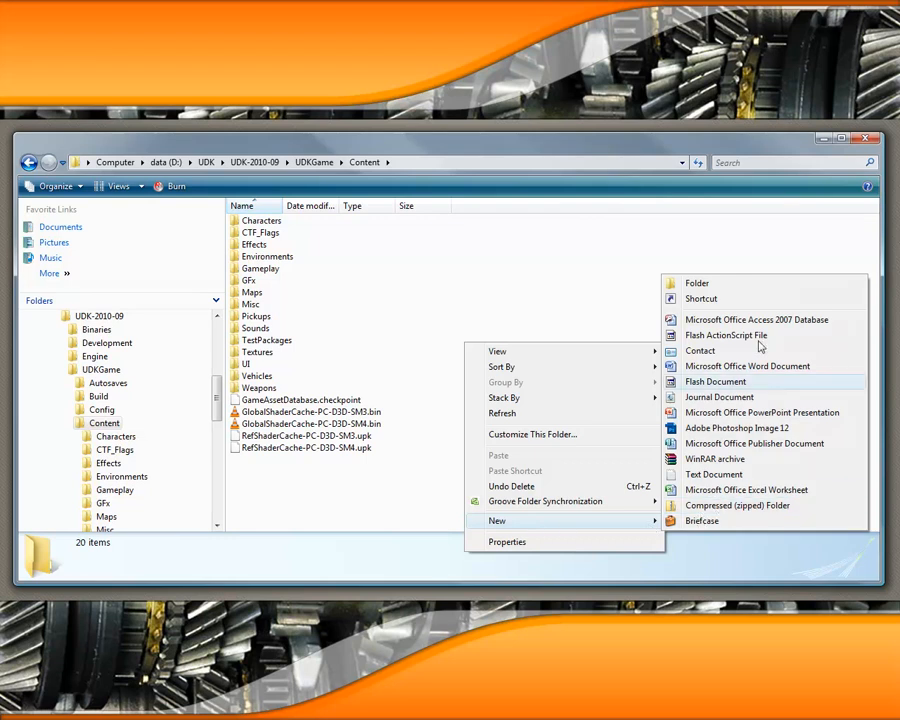
{"action": "left_click", "coordinate": [764, 290]}
{"action": "type", "text": "game_tutorial"}
{"action": "key", "text": "Return"}
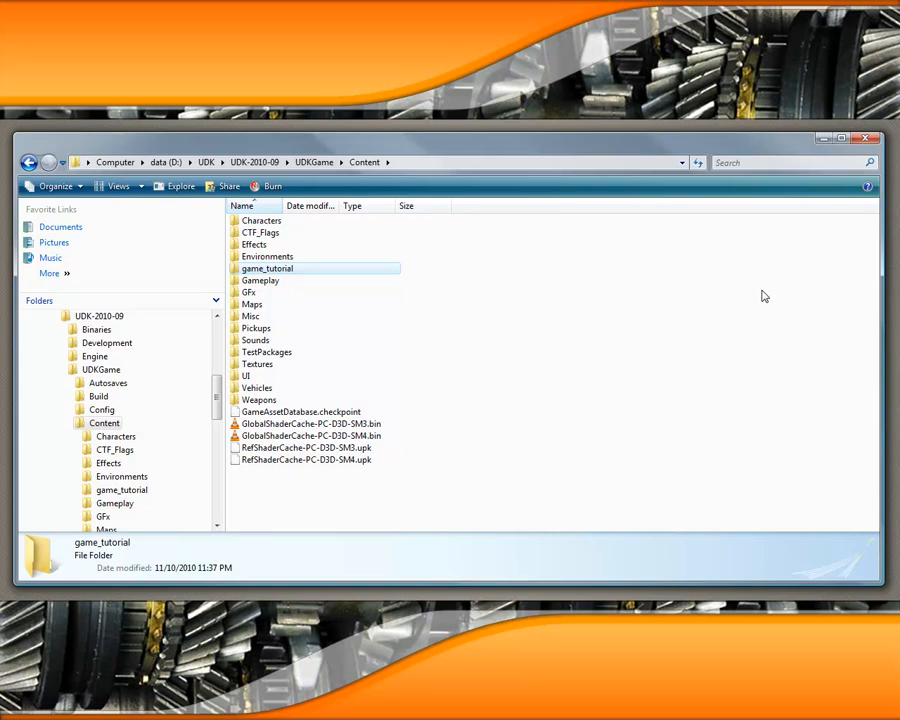
Open the new game_tutorial content folder and create a subfolder named Levels in it.
{"action": "key", "text": "Return"}
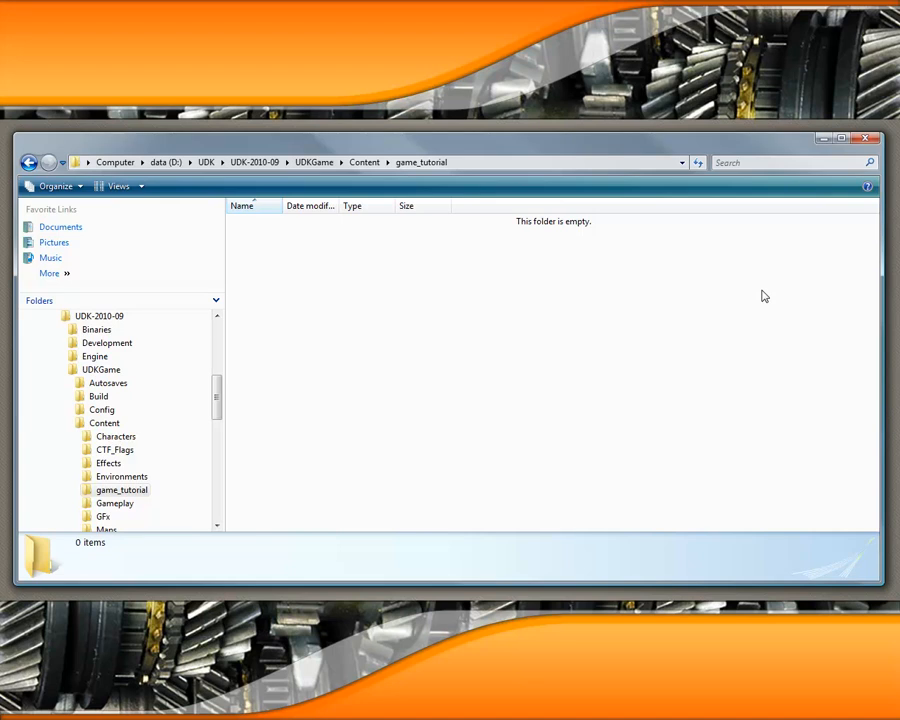
{"action": "right_click", "coordinate": [320, 278]}
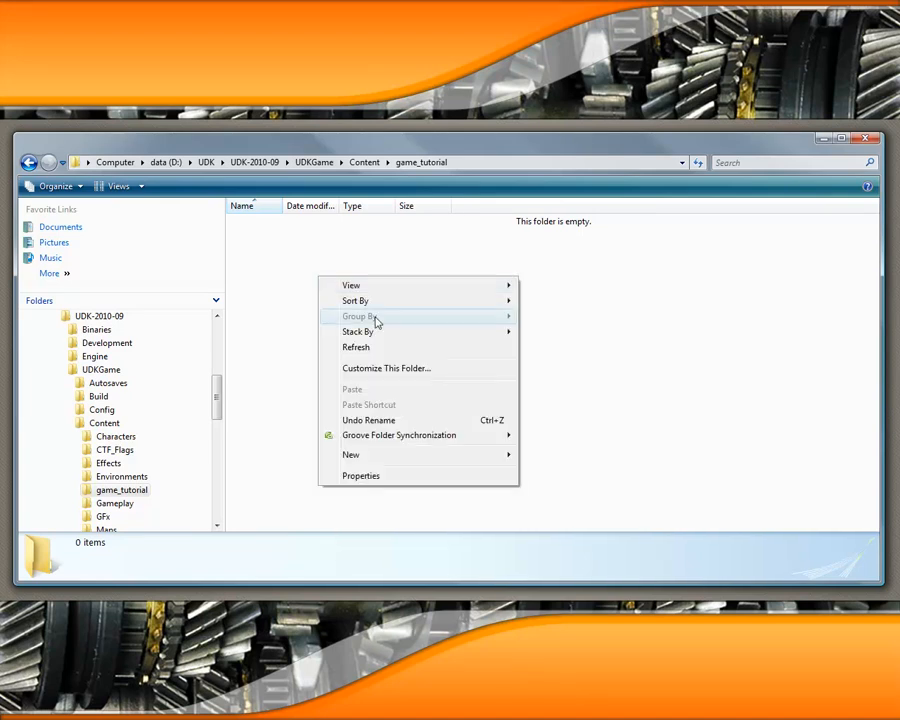
{"action": "mouse_move", "coordinate": [406, 464]}
{"action": "left_click", "coordinate": [609, 462]}
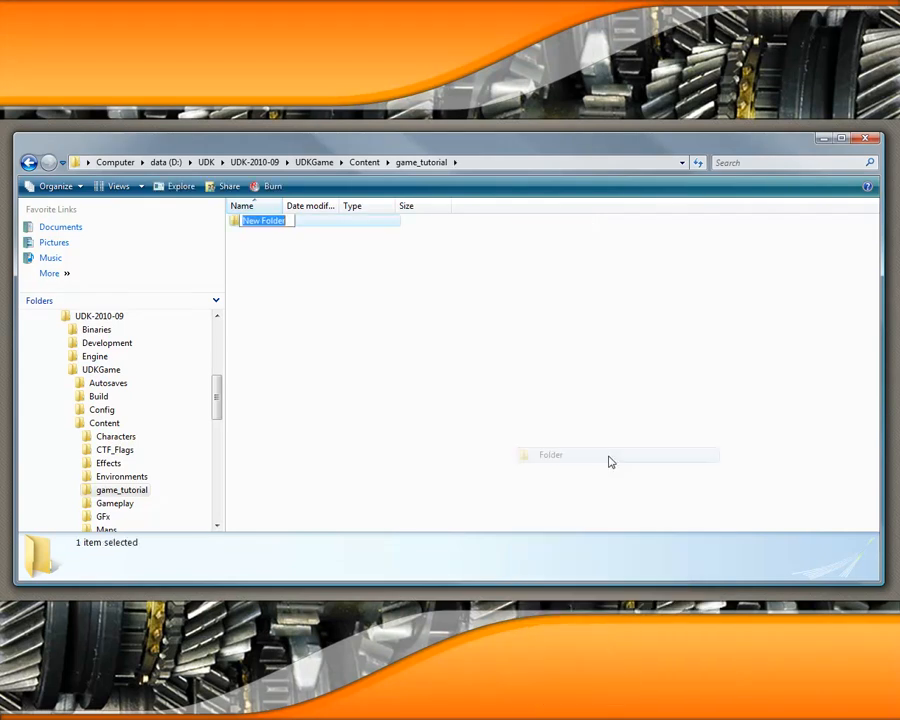
{"action": "type", "text": "Levels"}
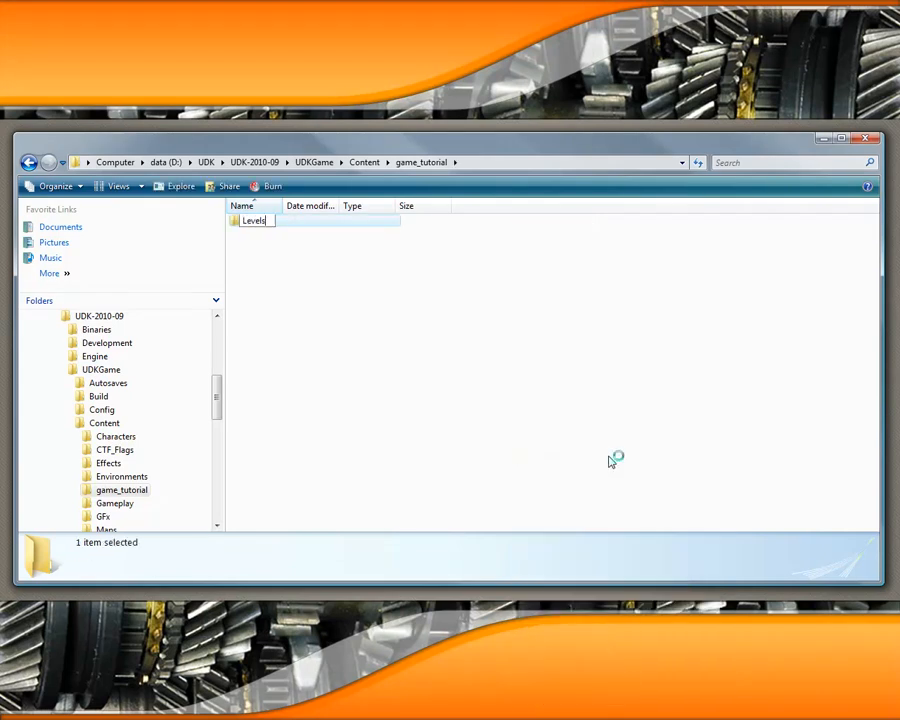
{"action": "key", "text": "Return"}
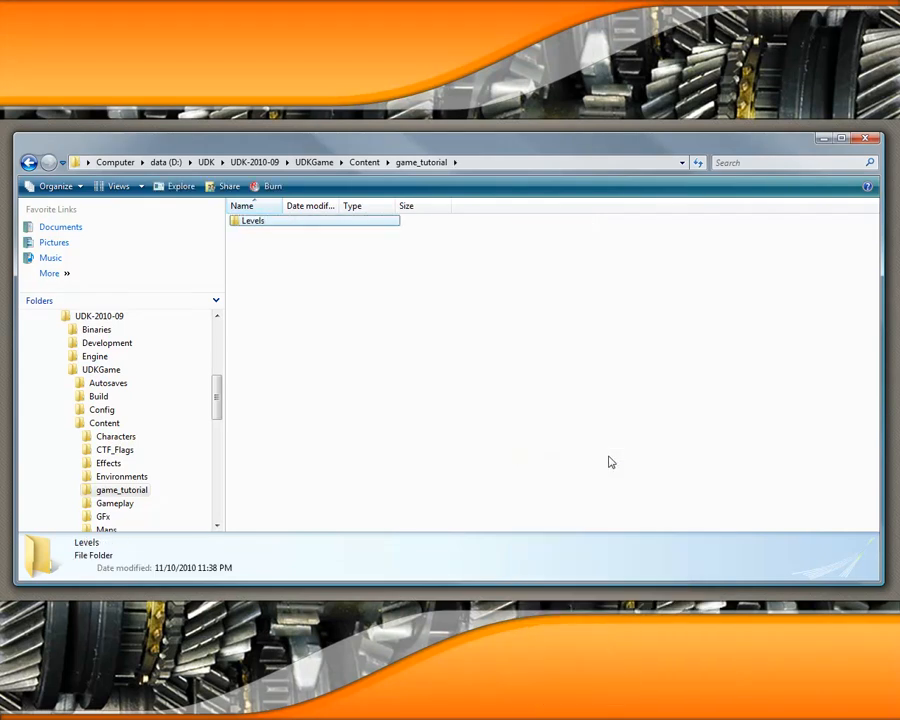
Create a subfolder named UPK inside the game_tutorial content folder, alongside Levels.
{"action": "right_click", "coordinate": [309, 283]}
{"action": "mouse_move", "coordinate": [426, 460]}
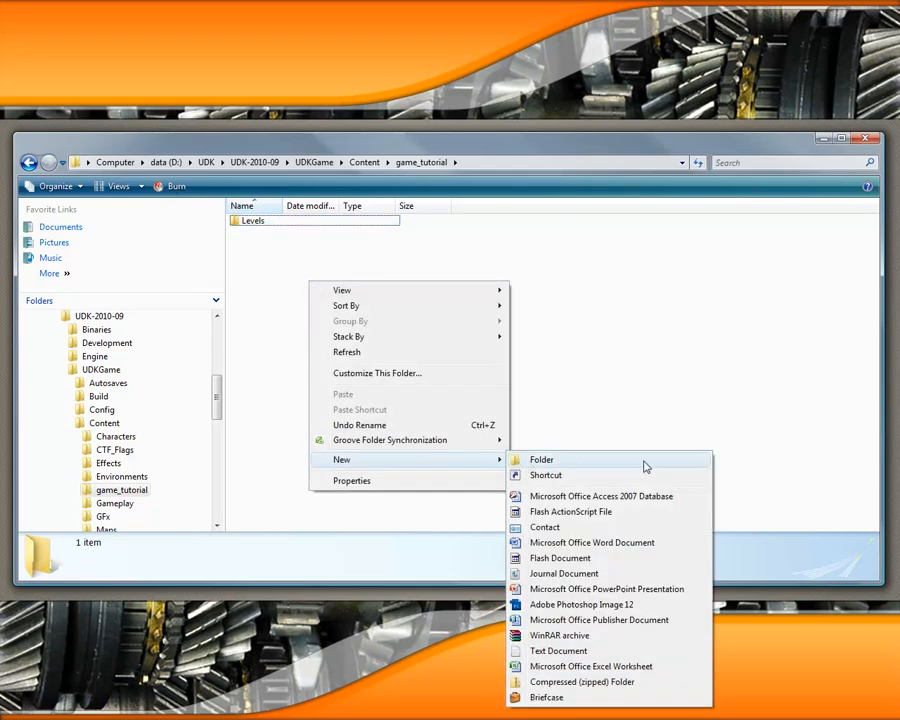
{"action": "left_click", "coordinate": [646, 462]}
{"action": "type", "text": "UPK"}
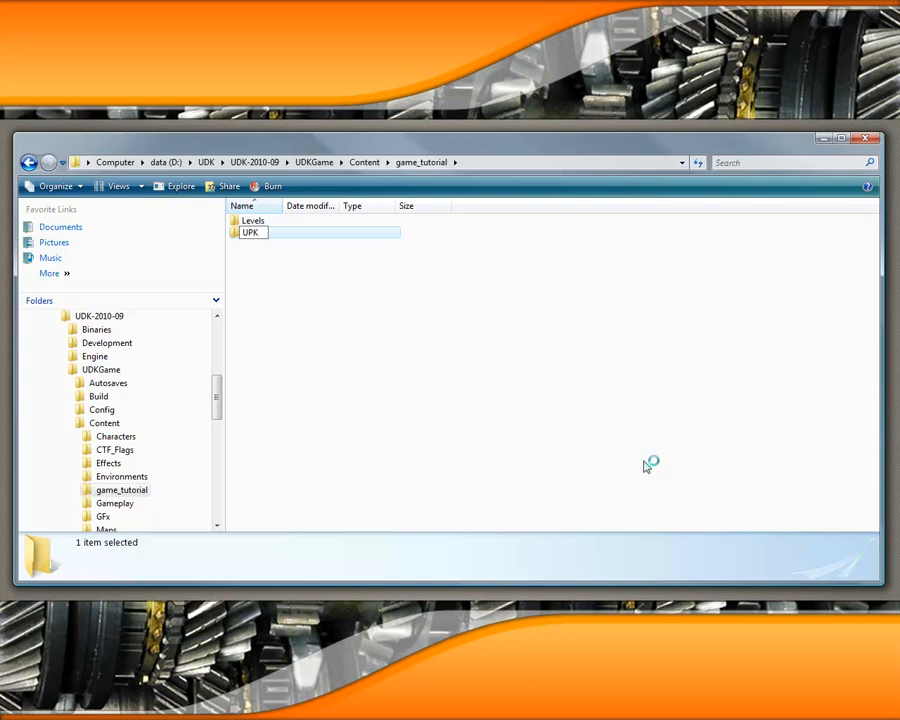
{"action": "key", "text": "Return"}
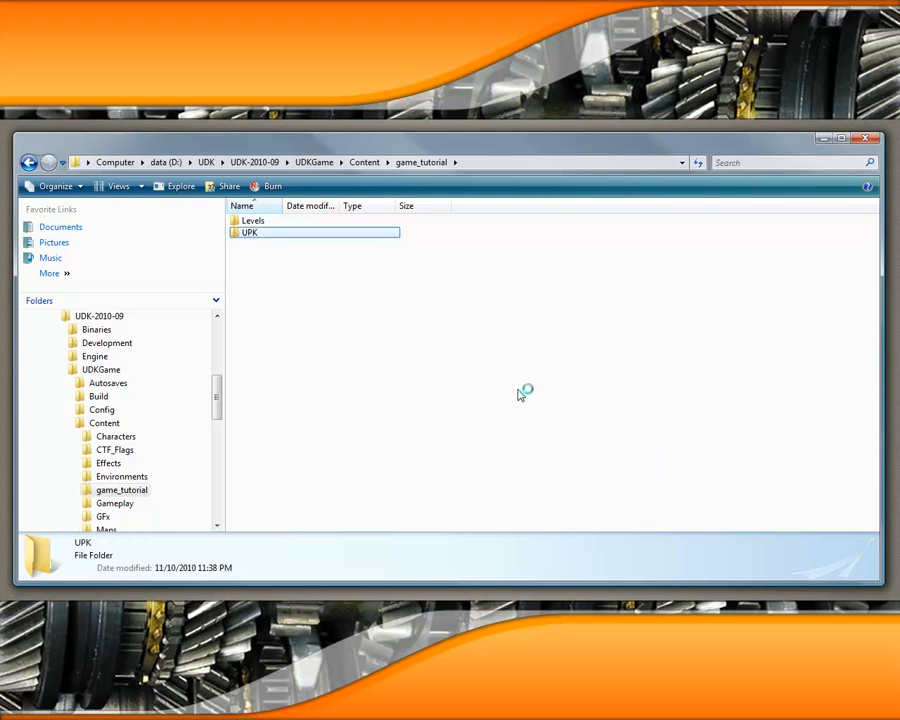
Create a subfolder named Textures inside the game_tutorial content folder, with a capital T.
{"action": "right_click", "coordinate": [426, 365]}
{"action": "mouse_move", "coordinate": [580, 546]}
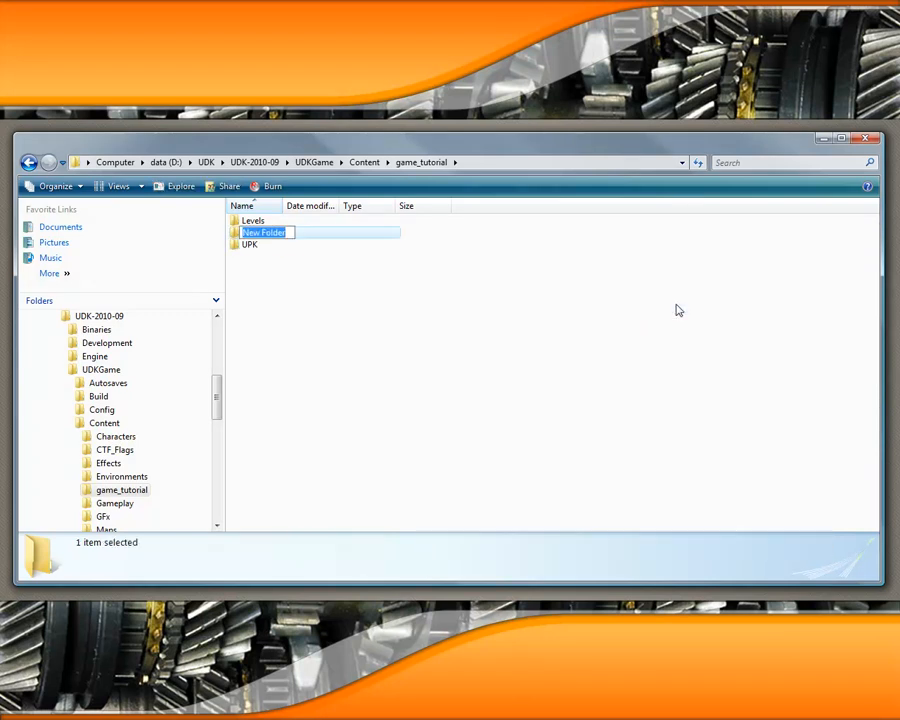
{"action": "type", "text": "textures"}
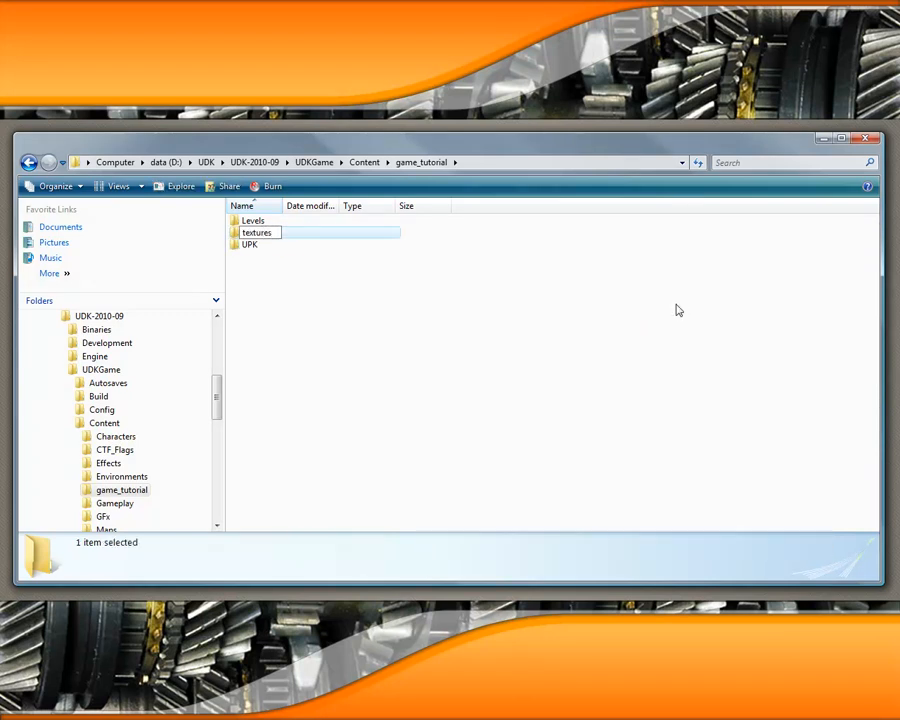
{"action": "key", "text": "Home"}
{"action": "key", "text": "Delete"}
{"action": "type", "text": "T"}
{"action": "key", "text": "Return"}
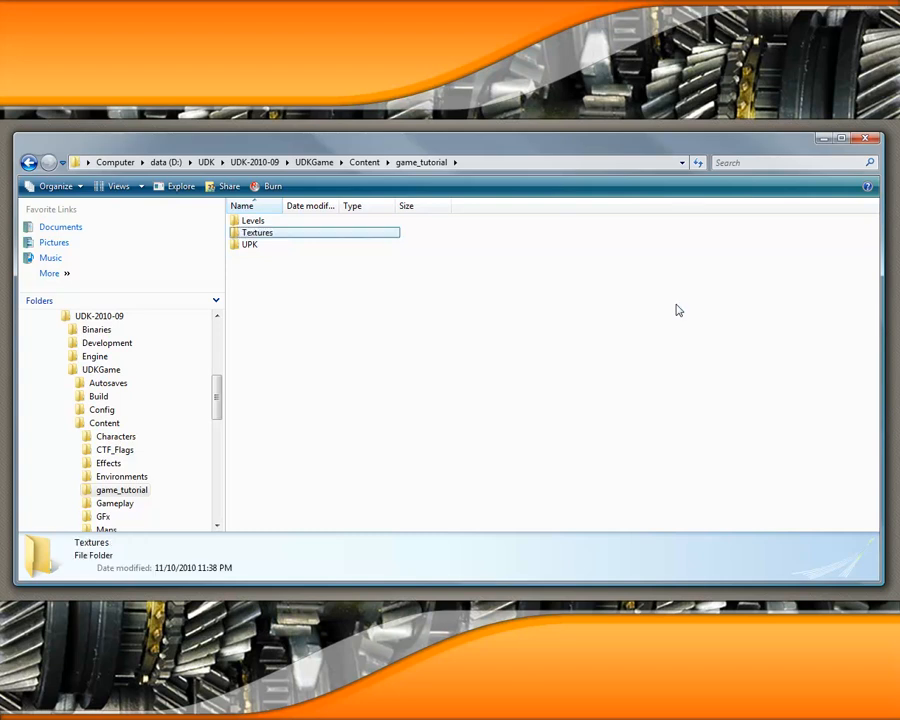
{"action": "left_click", "coordinate": [573, 316]}
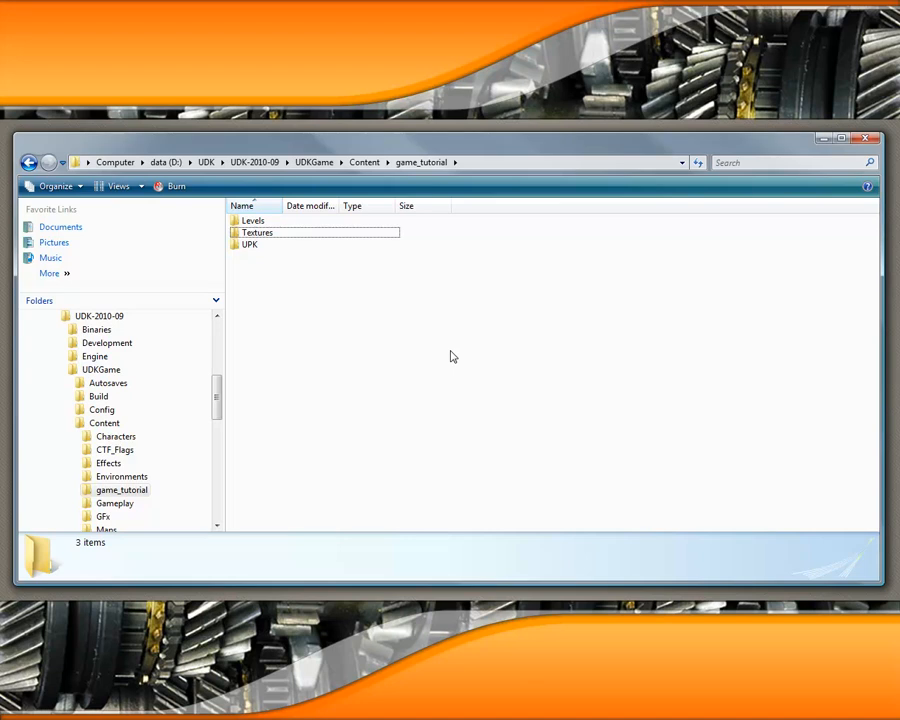
Look inside the UPK folder and return to the game_tutorial folder.
{"action": "left_click", "coordinate": [250, 246]}
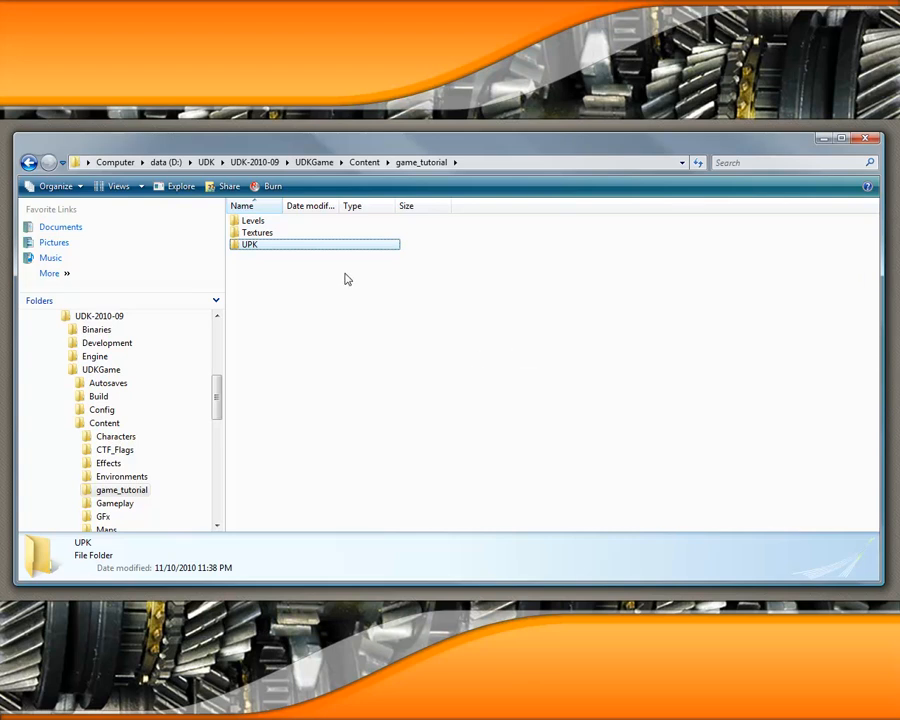
{"action": "double_click", "coordinate": [248, 246]}
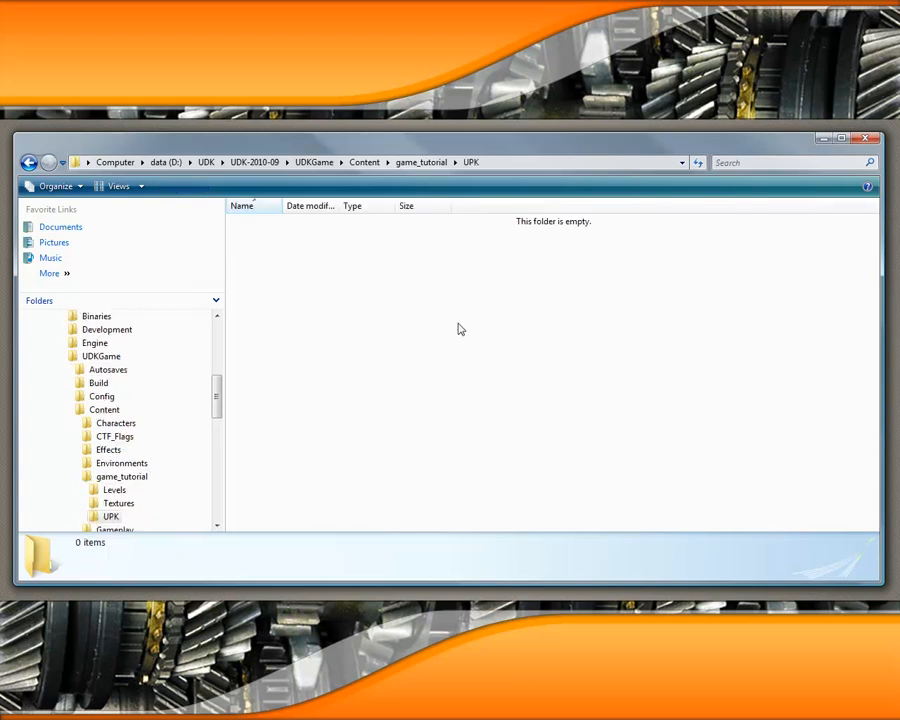
{"action": "left_click", "coordinate": [420, 164]}
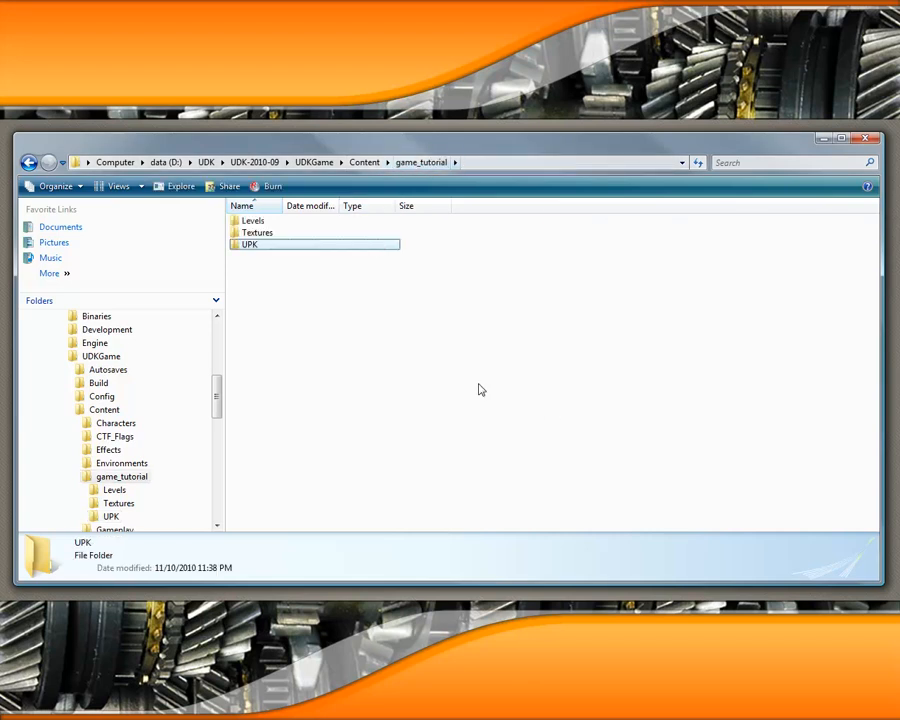
{"action": "left_click", "coordinate": [629, 372]}
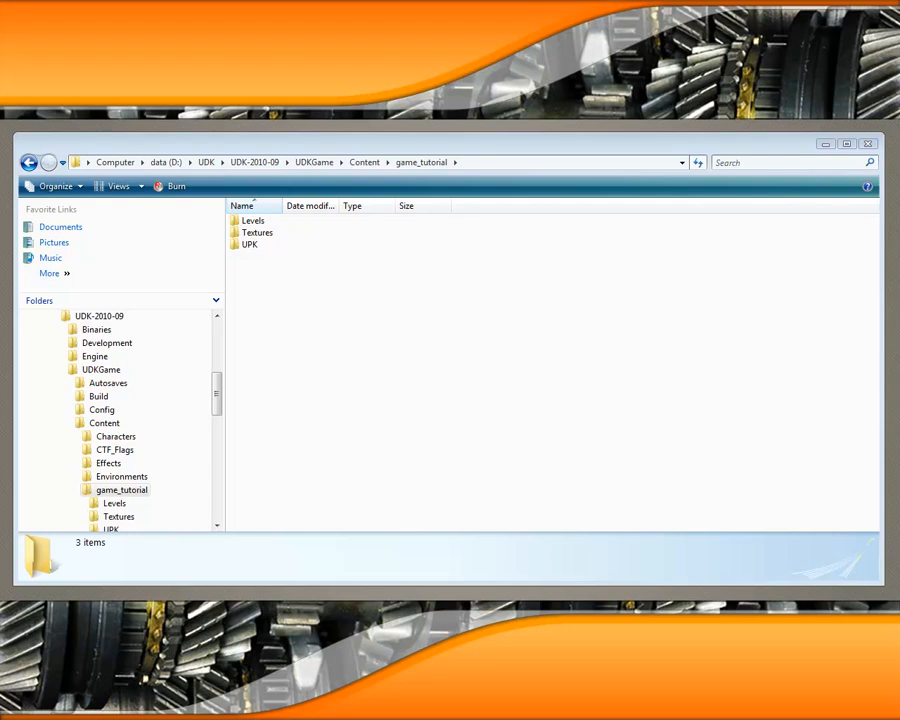
Go from the Binaries folder to the Unreal Development Kit editor and save the untitled map as GT_tutorial01 in game_tutorial\Levels.
{"action": "left_click", "coordinate": [95, 330]}
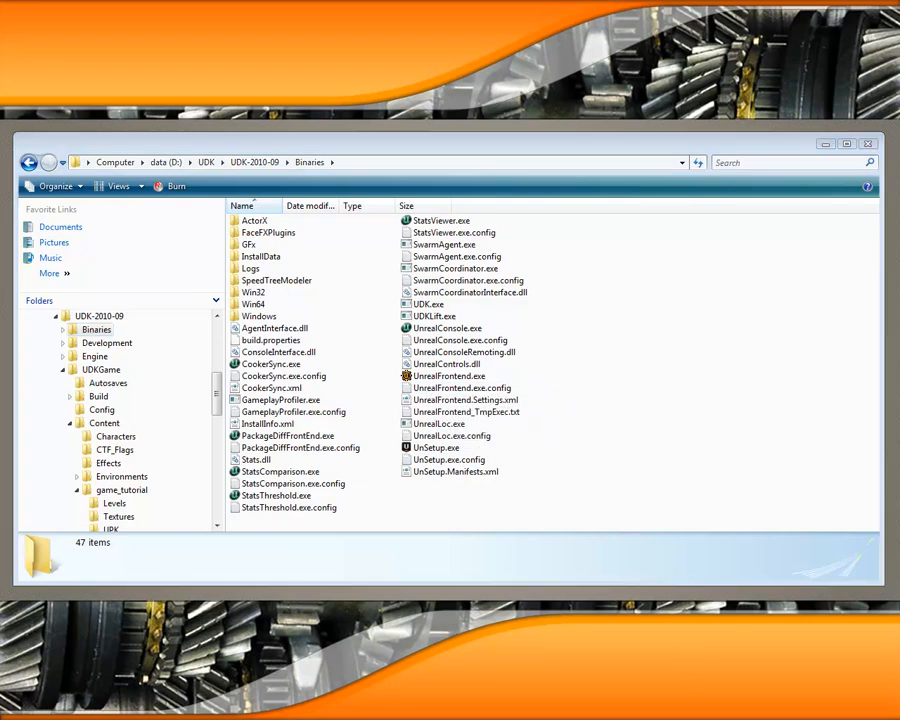
{"action": "key", "text": "alt+Tab"}
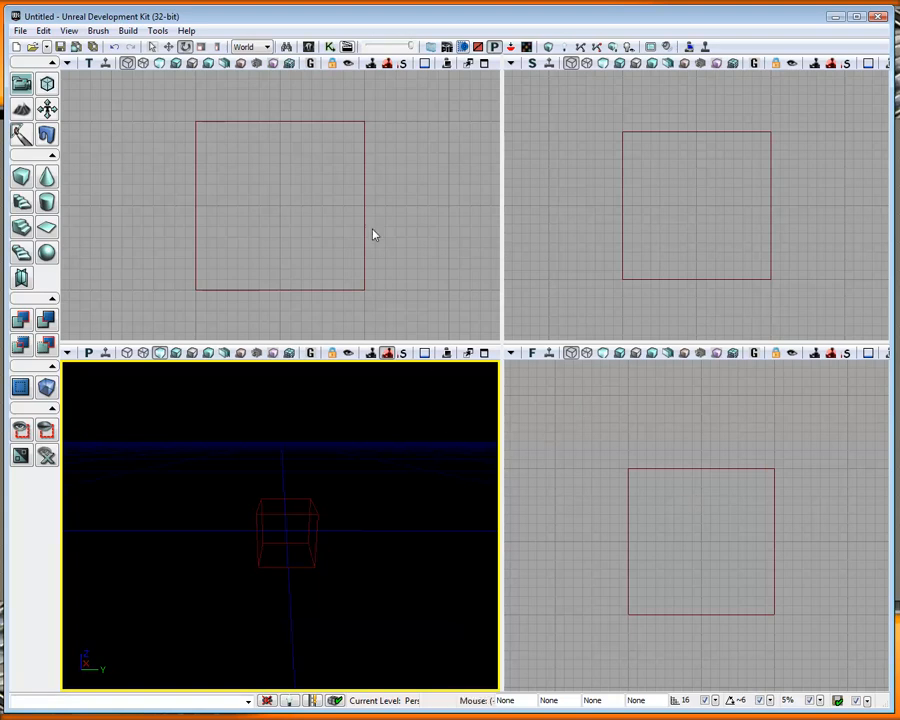
{"action": "left_click", "coordinate": [21, 31]}
{"action": "left_click", "coordinate": [48, 84]}
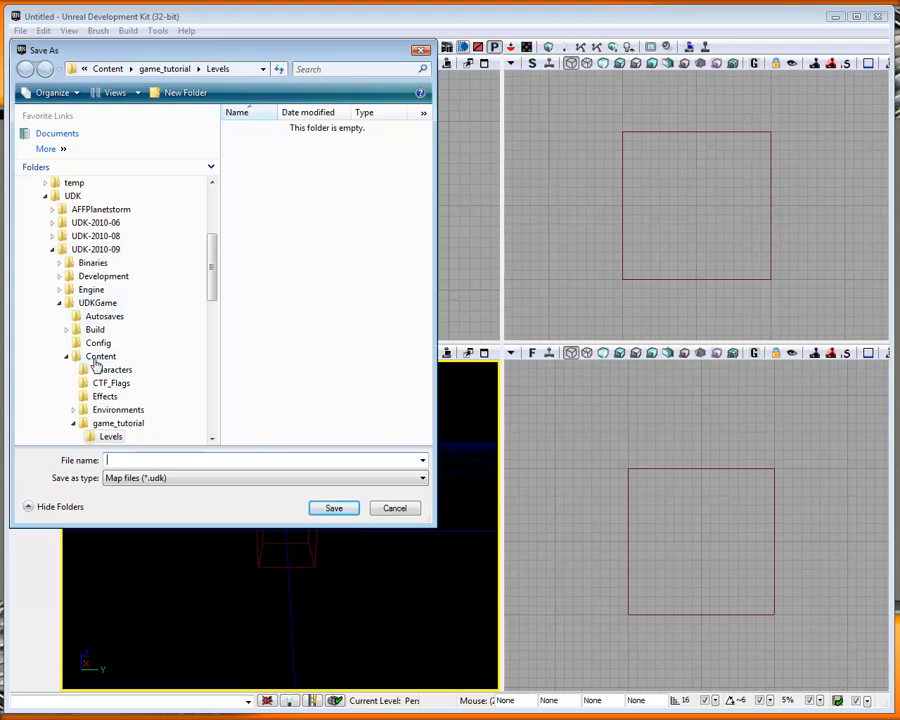
{"action": "left_click", "coordinate": [126, 425]}
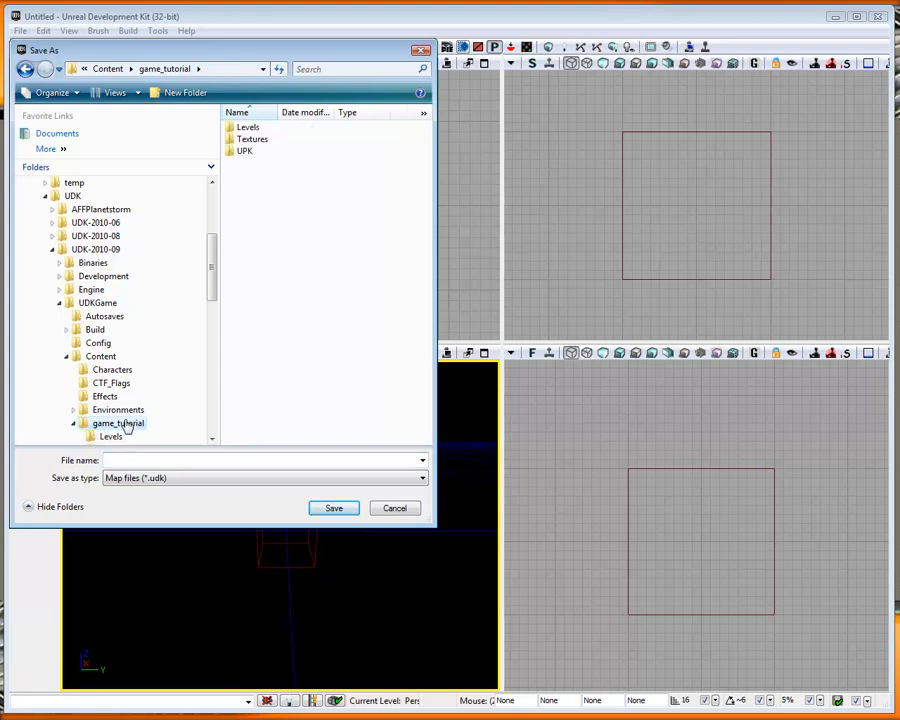
{"action": "double_click", "coordinate": [252, 130]}
{"action": "left_click", "coordinate": [190, 458]}
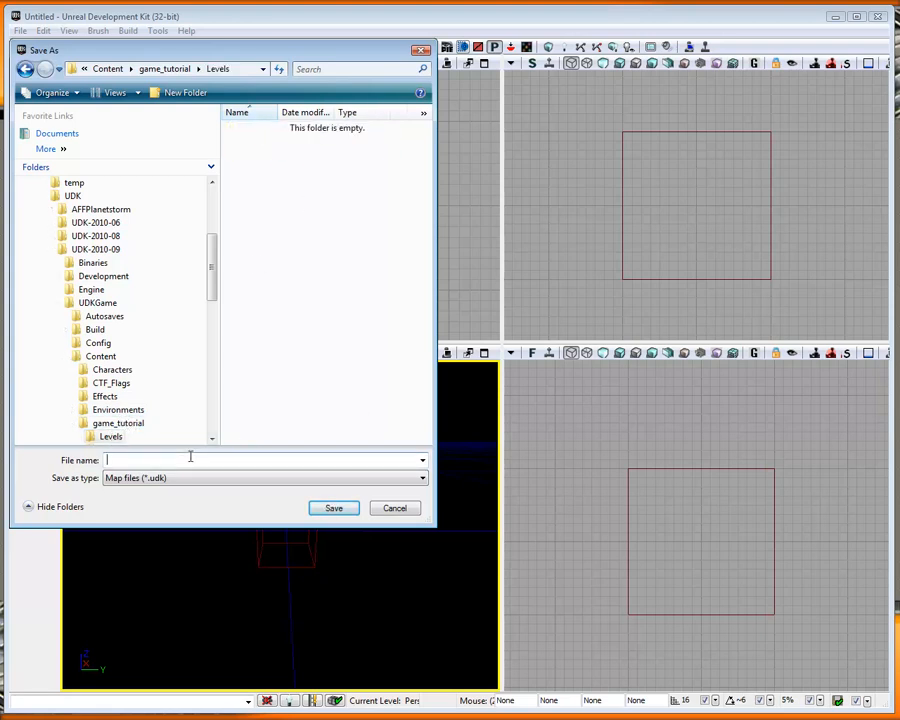
{"action": "type", "text": "GT_tutorial01"}
{"action": "left_click", "coordinate": [333, 508]}
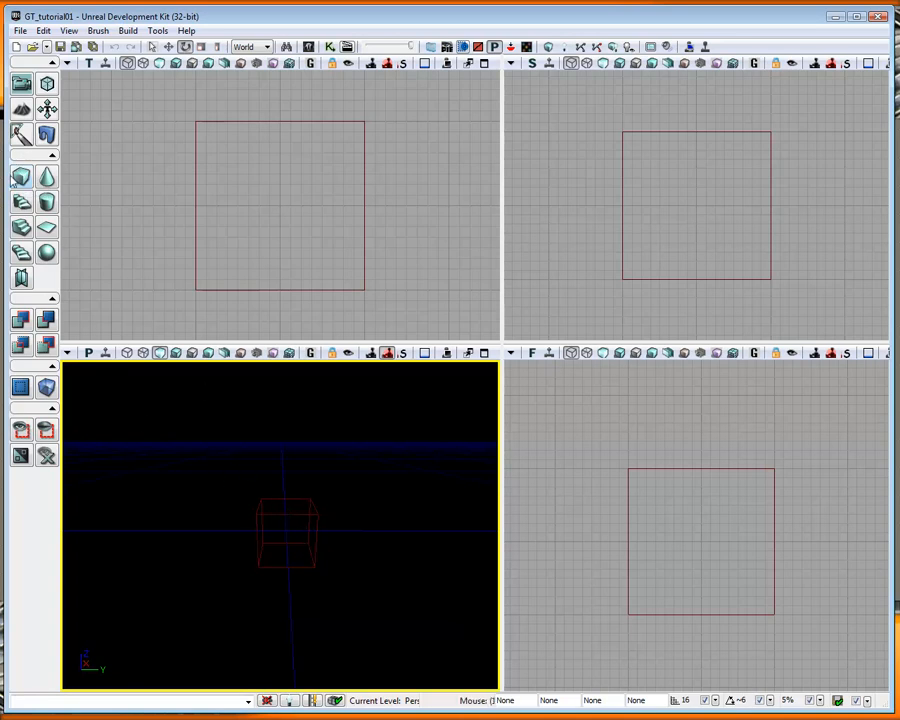
Try the cone, curved staircase and cylinder shapes for the builder brush and switch back to the cube.
{"action": "left_click", "coordinate": [48, 177]}
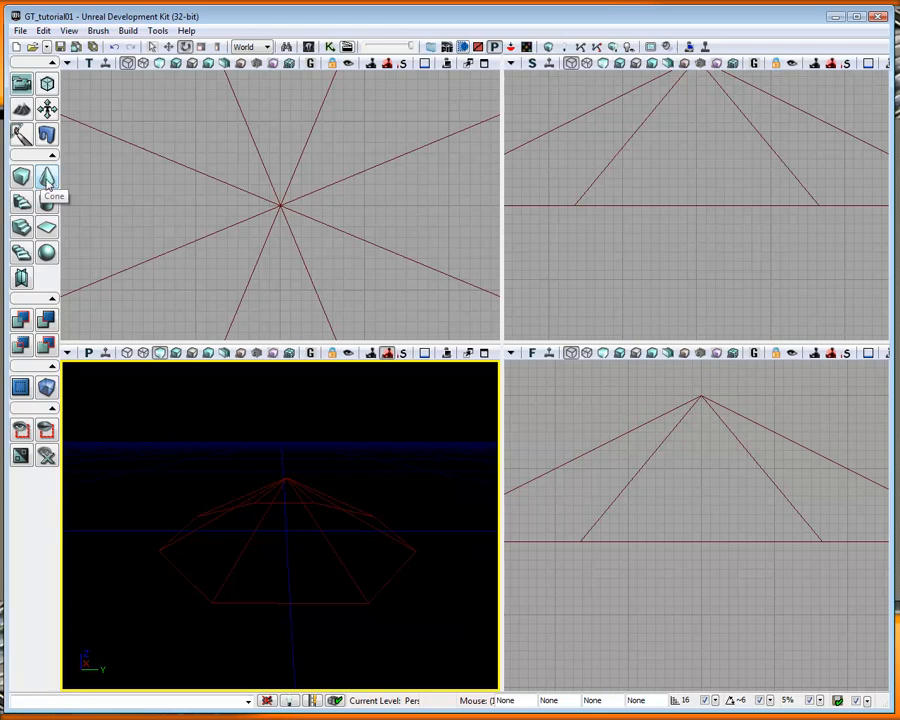
{"action": "left_click", "coordinate": [20, 201]}
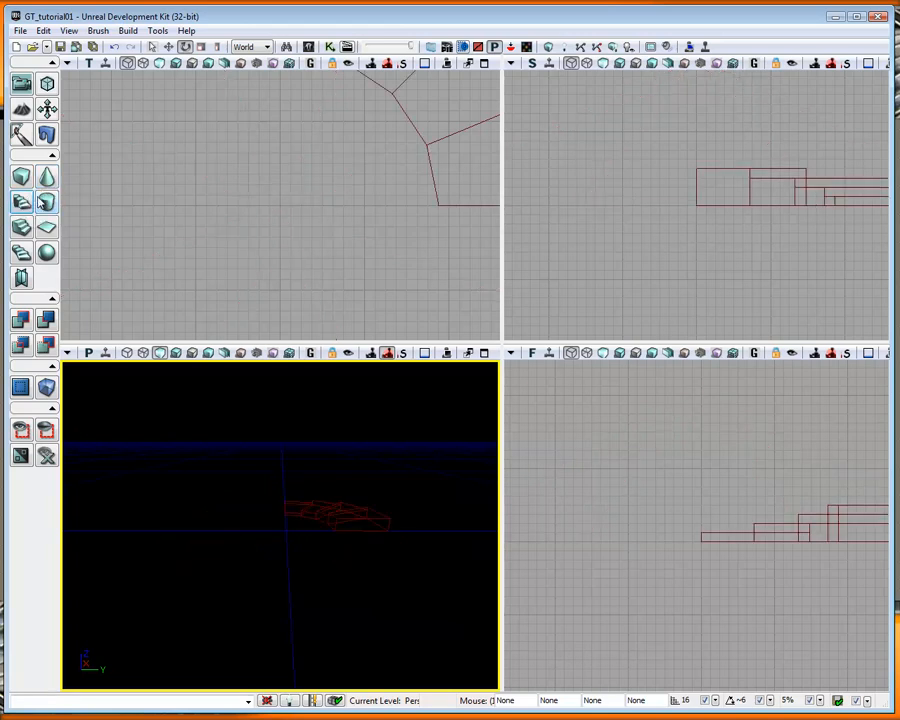
{"action": "left_click", "coordinate": [46, 201]}
{"action": "left_click", "coordinate": [22, 177]}
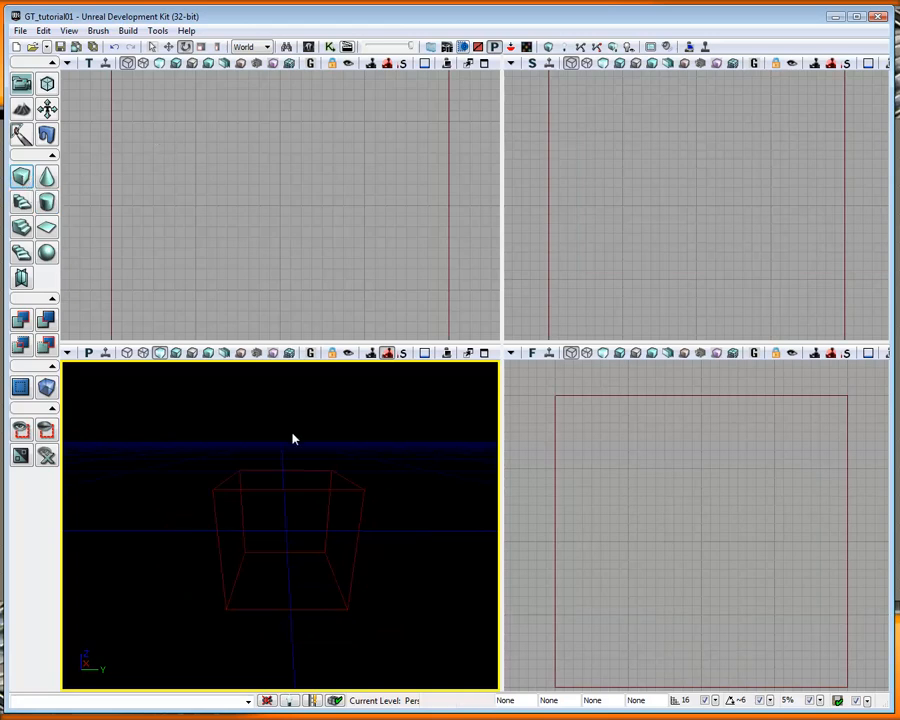
Select the cube builder brush and cycle through the translation, rotation and scaling modes, ending in selection mode.
{"action": "left_click", "coordinate": [273, 486]}
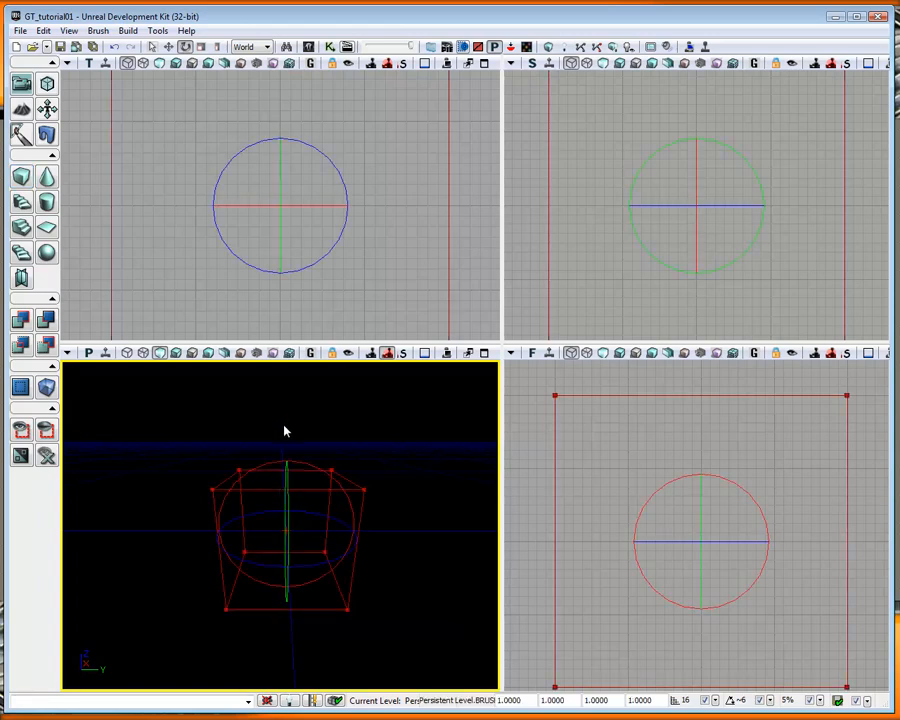
{"action": "left_click", "coordinate": [169, 47]}
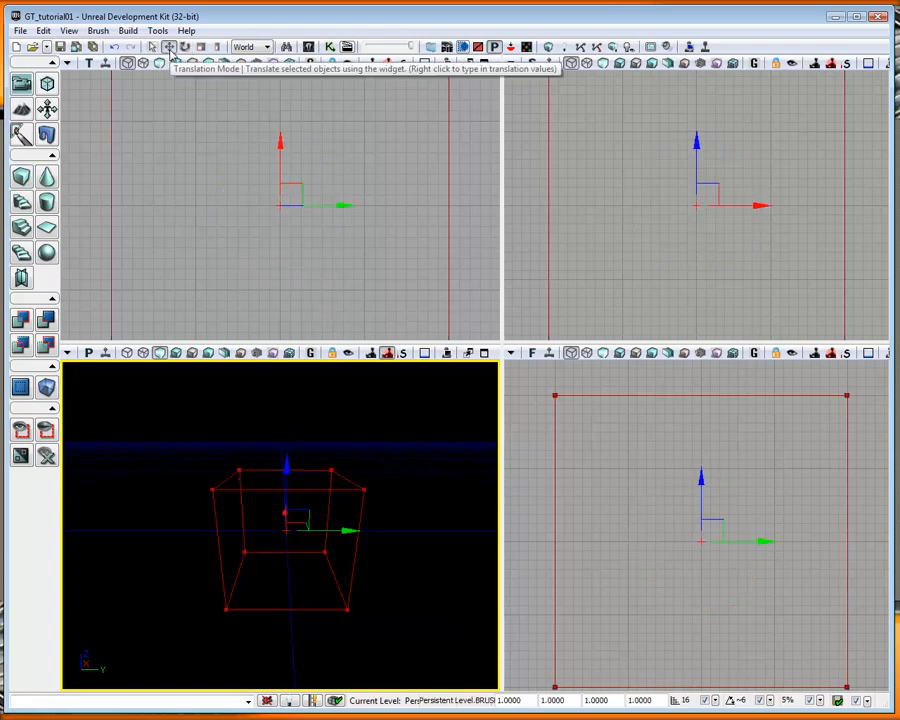
{"action": "left_click", "coordinate": [185, 47]}
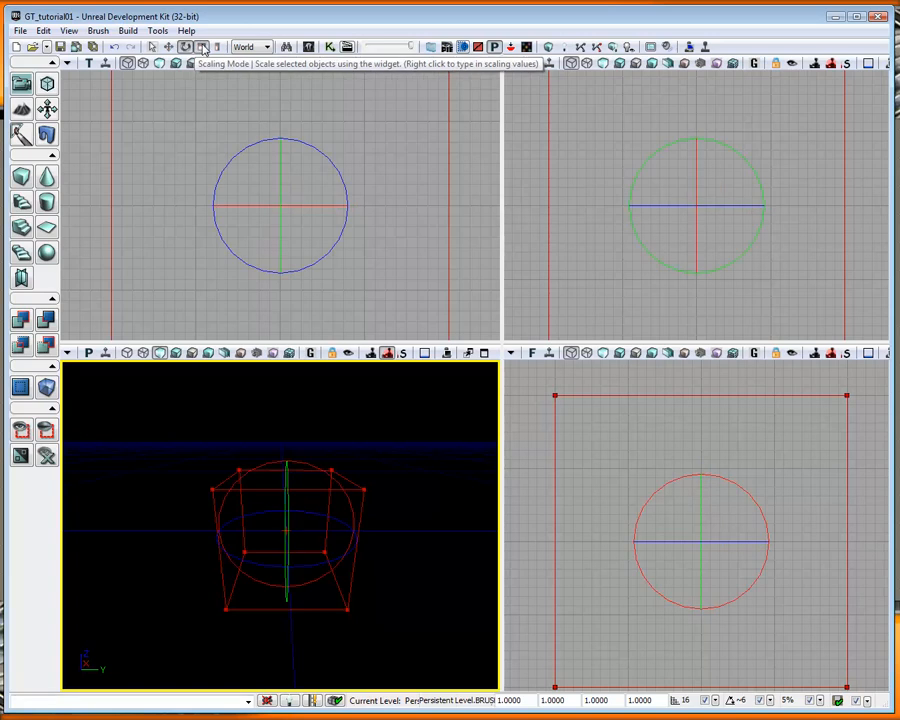
{"action": "left_click", "coordinate": [201, 47]}
{"action": "left_click", "coordinate": [152, 48]}
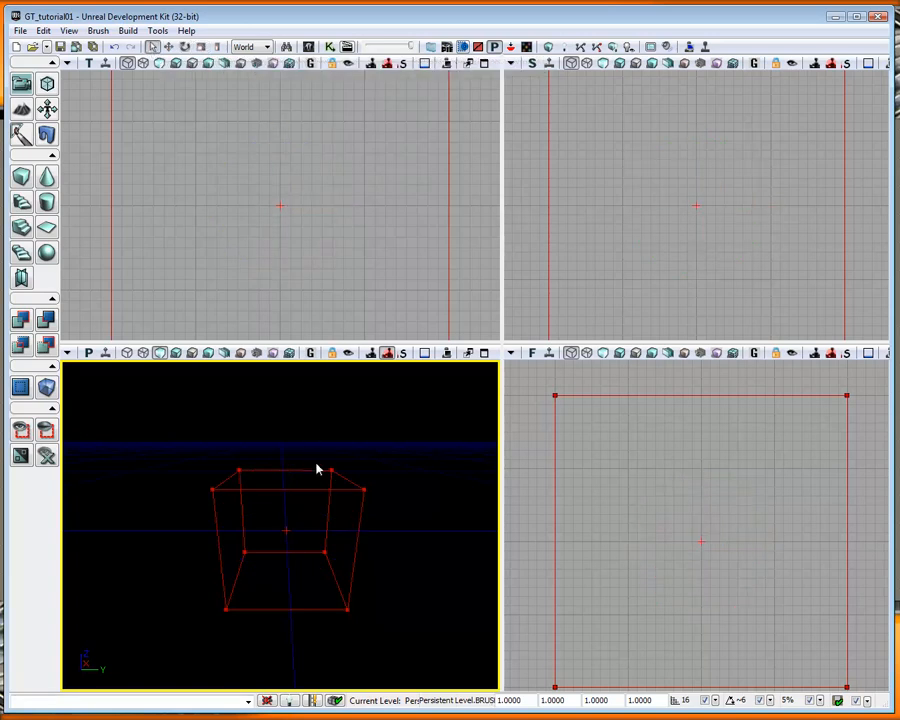
Resize the cube builder brush to X 1024, Y 1024 and Z 20 in its builder properties and close them.
{"action": "right_click", "coordinate": [23, 179]}
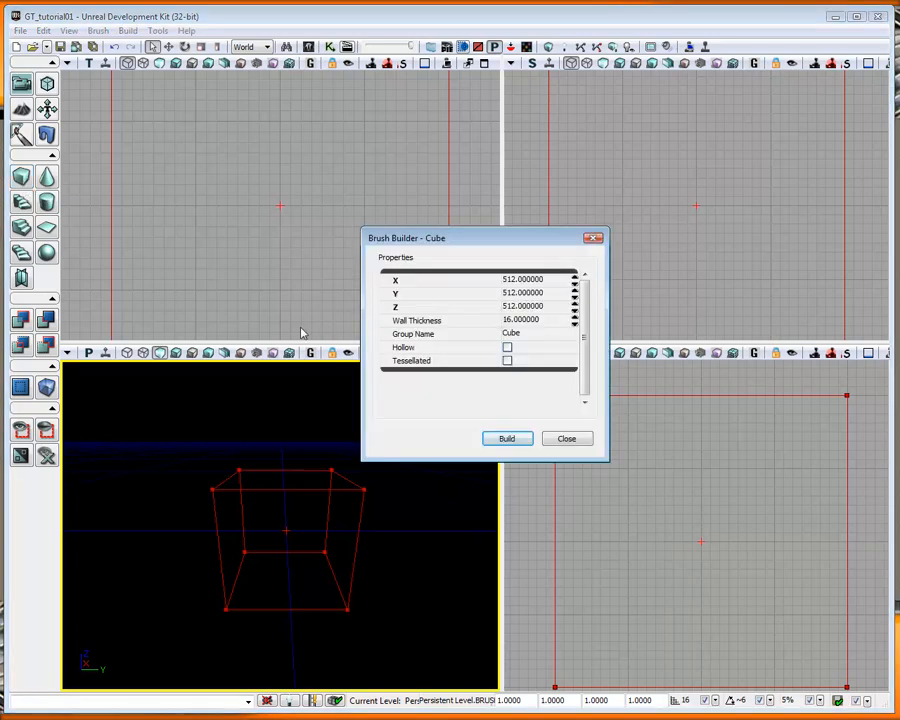
{"action": "left_click", "coordinate": [528, 280]}
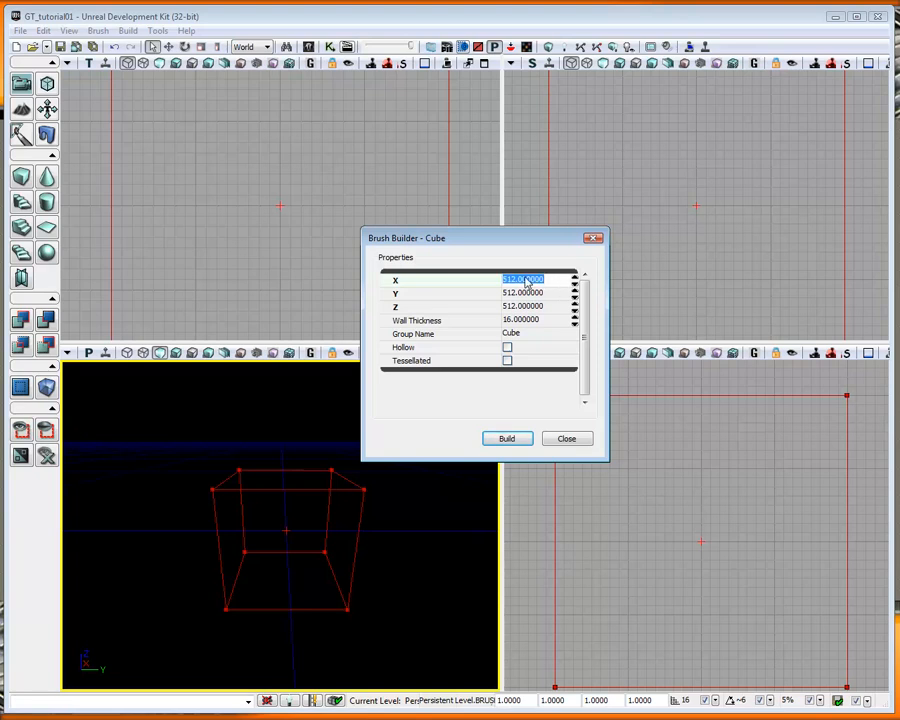
{"action": "type", "text": "1024"}
{"action": "key", "text": "Tab"}
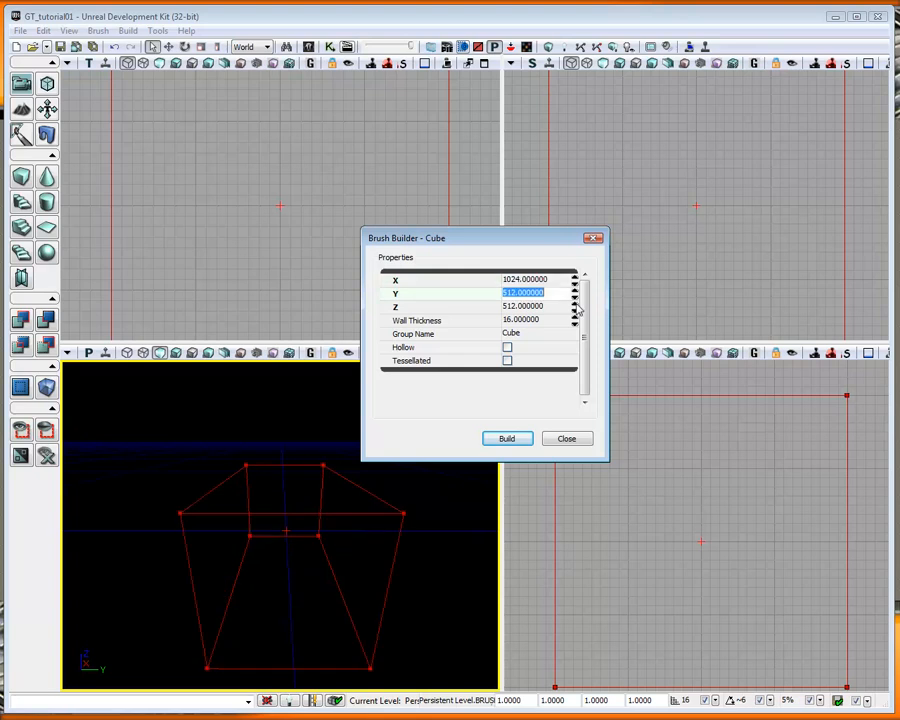
{"action": "type", "text": "1024"}
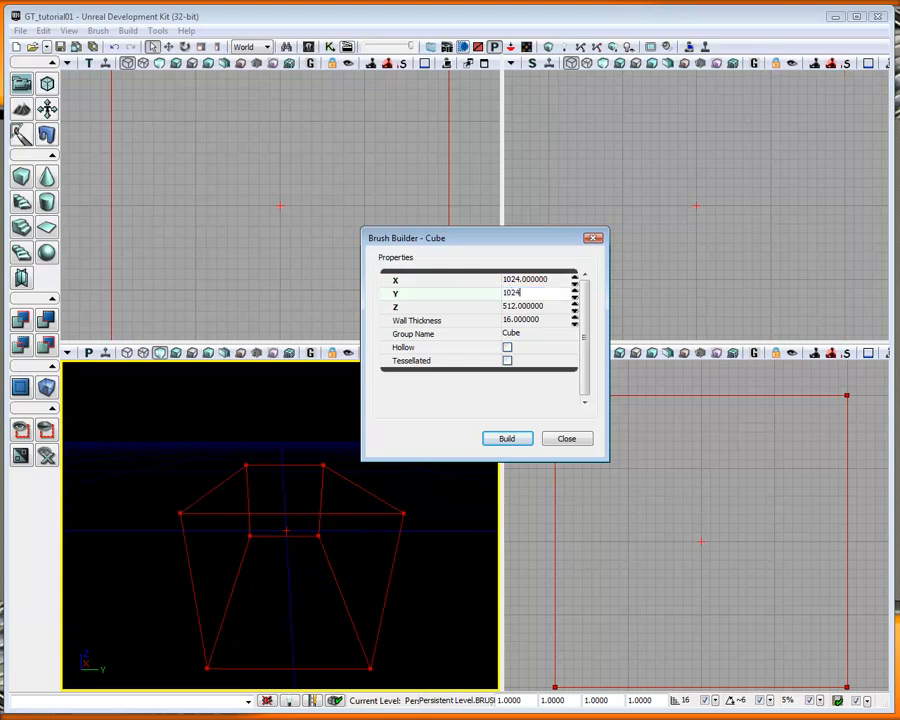
{"action": "key", "text": "Return"}
{"action": "key", "text": "Tab"}
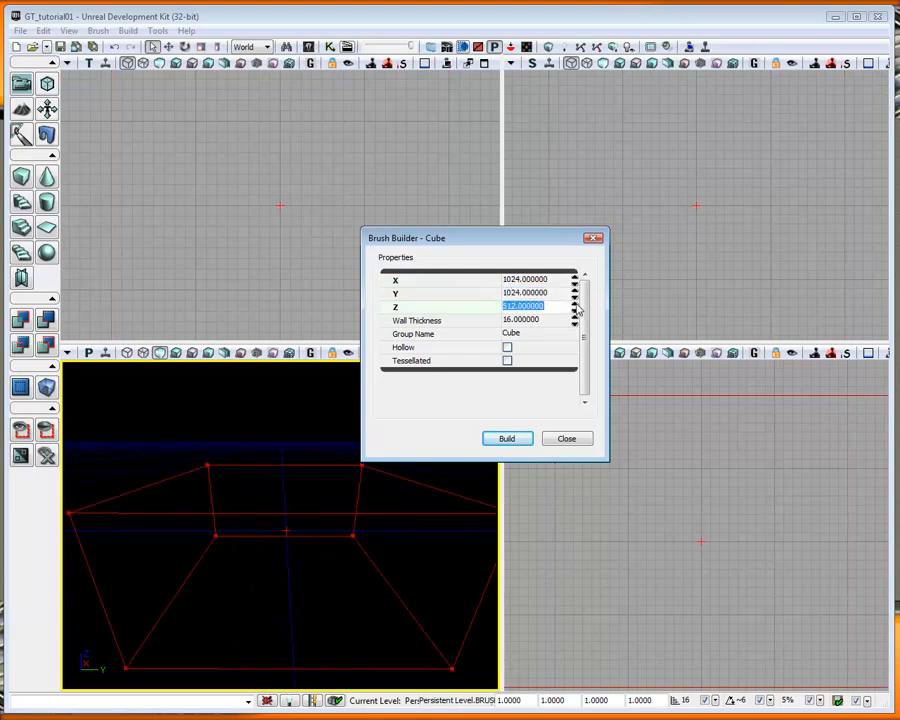
{"action": "type", "text": "20"}
{"action": "key", "text": "Tab"}
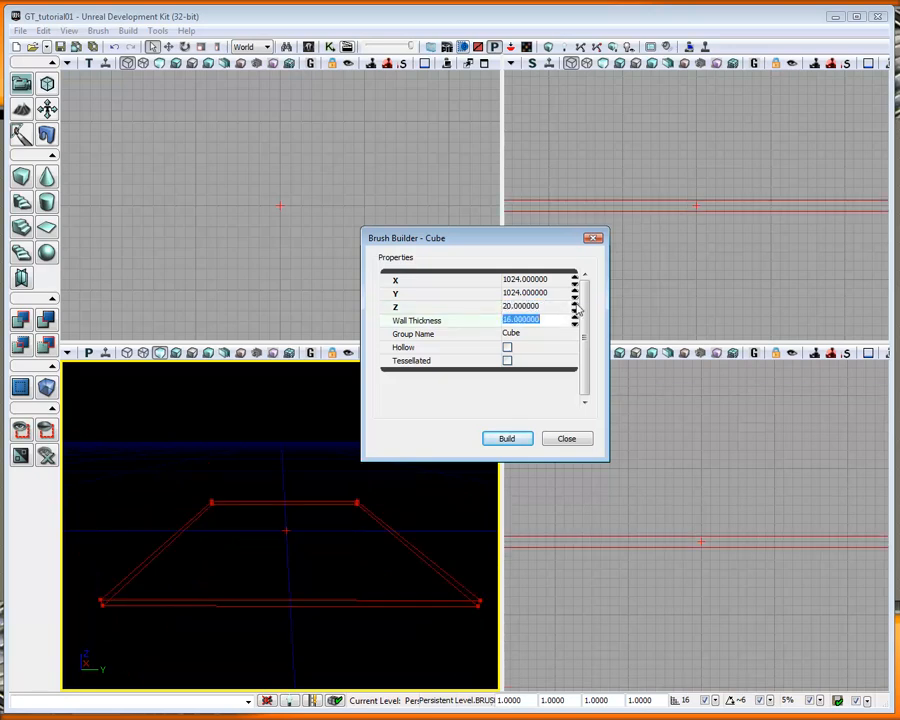
{"action": "left_click", "coordinate": [577, 441]}
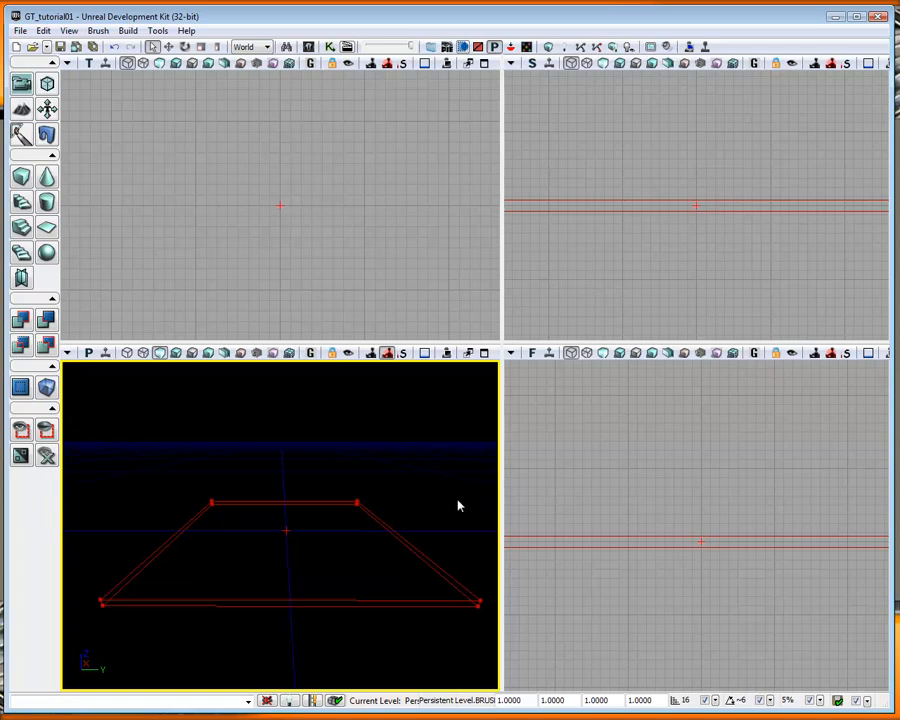
Add the flat builder brush to the level as solid floor geometry and move the brush straight up above the floor.
{"action": "left_click", "coordinate": [22, 319]}
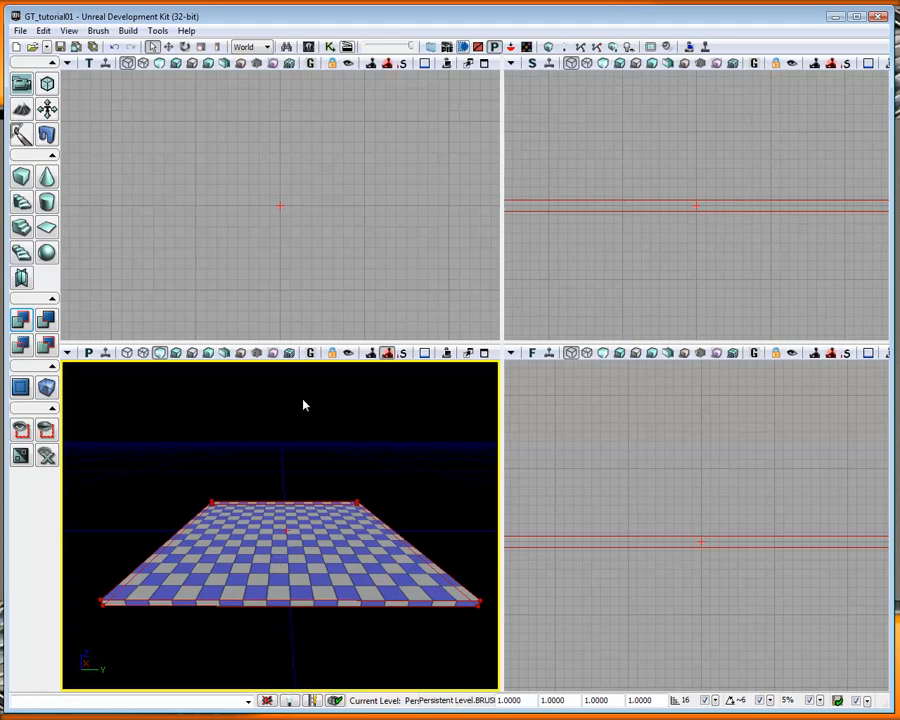
{"action": "left_click", "coordinate": [169, 47]}
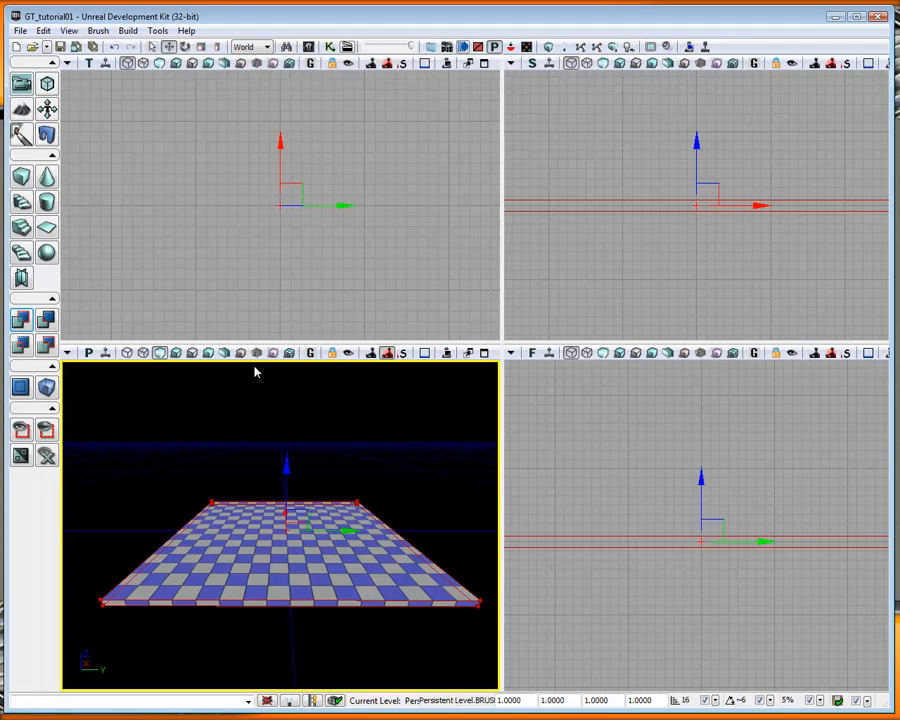
{"action": "left_click_drag", "start_coordinate": [287, 464], "coordinate": [287, 440]}
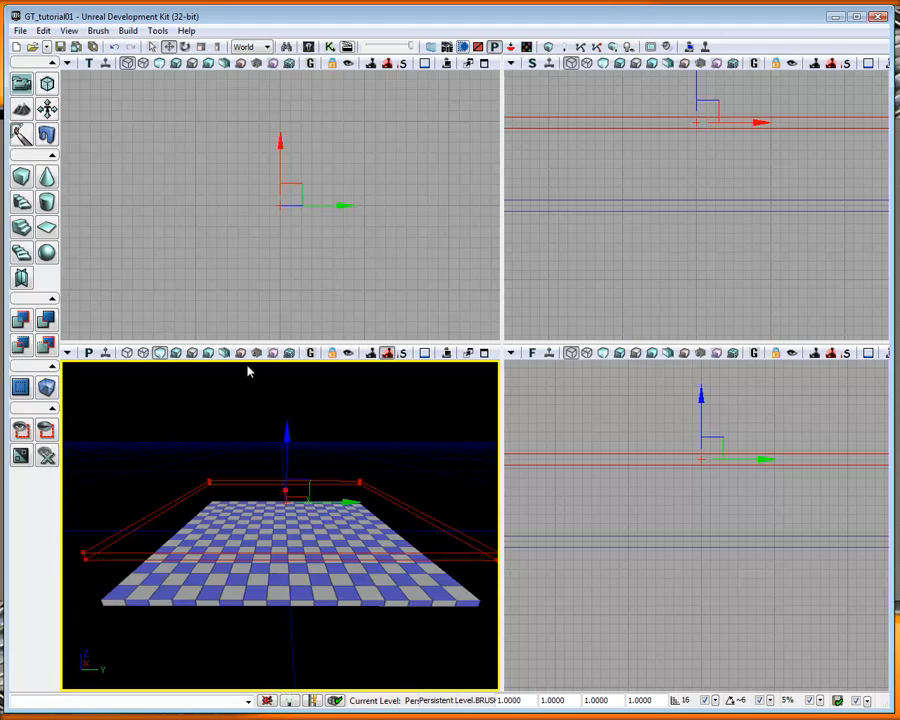
Resize the cube builder brush to X 50, Y 50 and Z 50 in its builder properties and close them.
{"action": "right_click", "coordinate": [23, 178]}
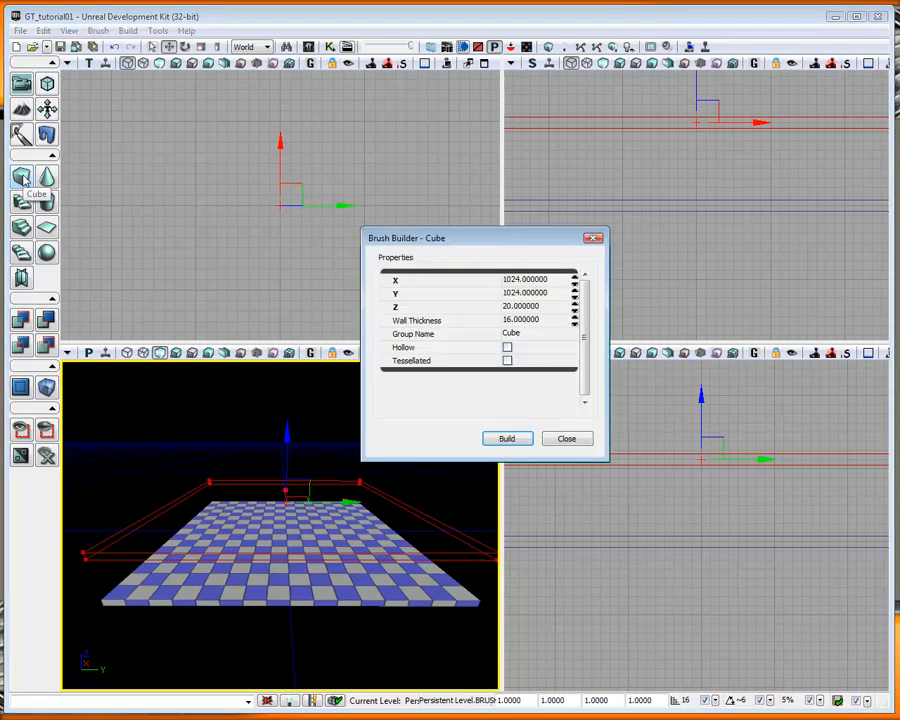
{"action": "left_click", "coordinate": [547, 281]}
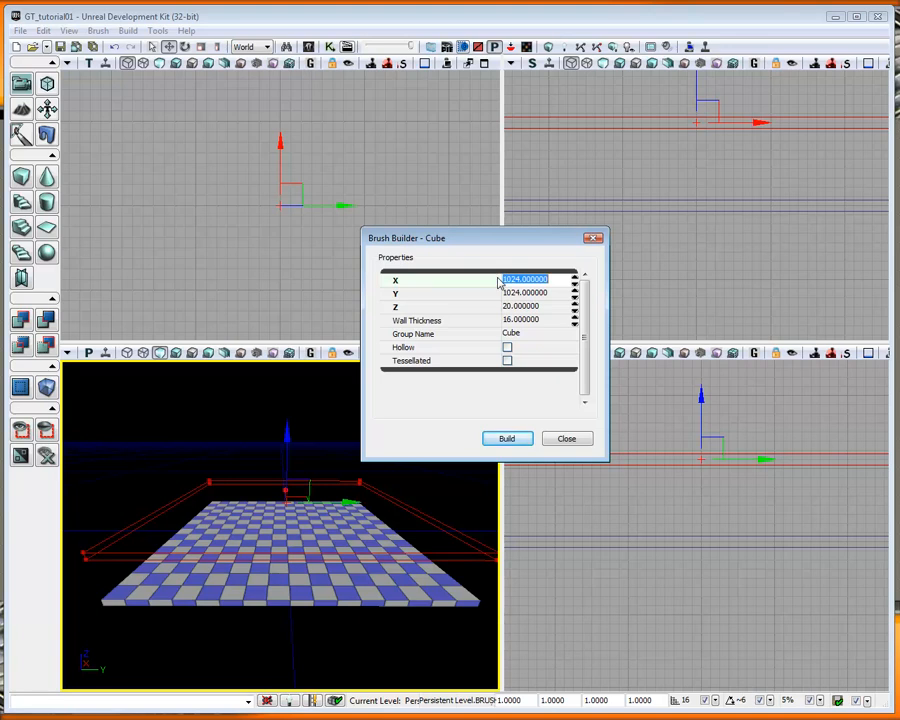
{"action": "type", "text": "50"}
{"action": "key", "text": "Tab"}
{"action": "type", "text": "50"}
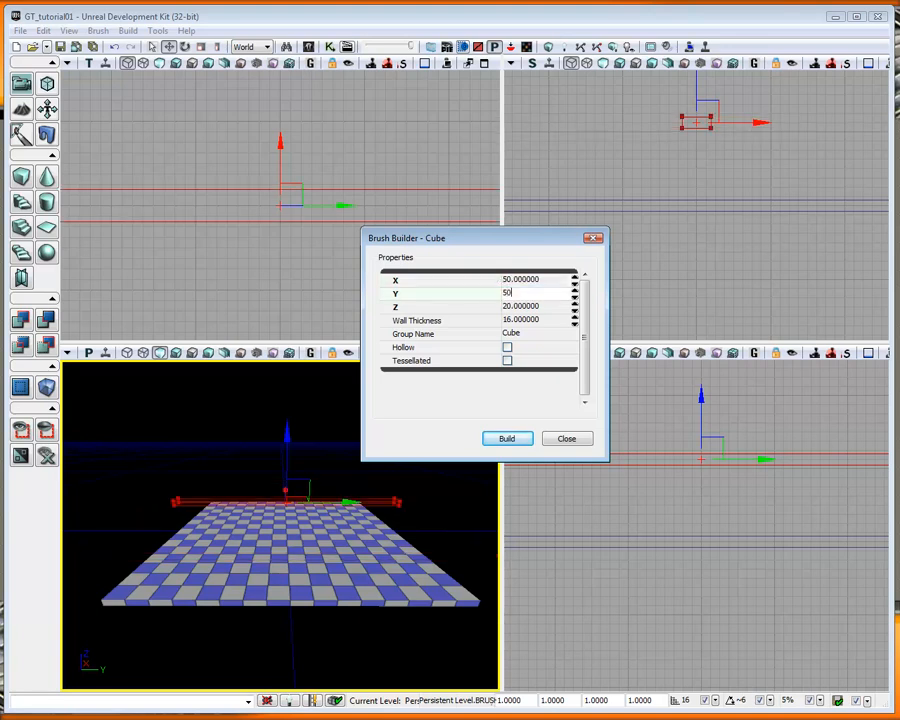
{"action": "key", "text": "Tab"}
{"action": "type", "text": "50"}
{"action": "key", "text": "Tab"}
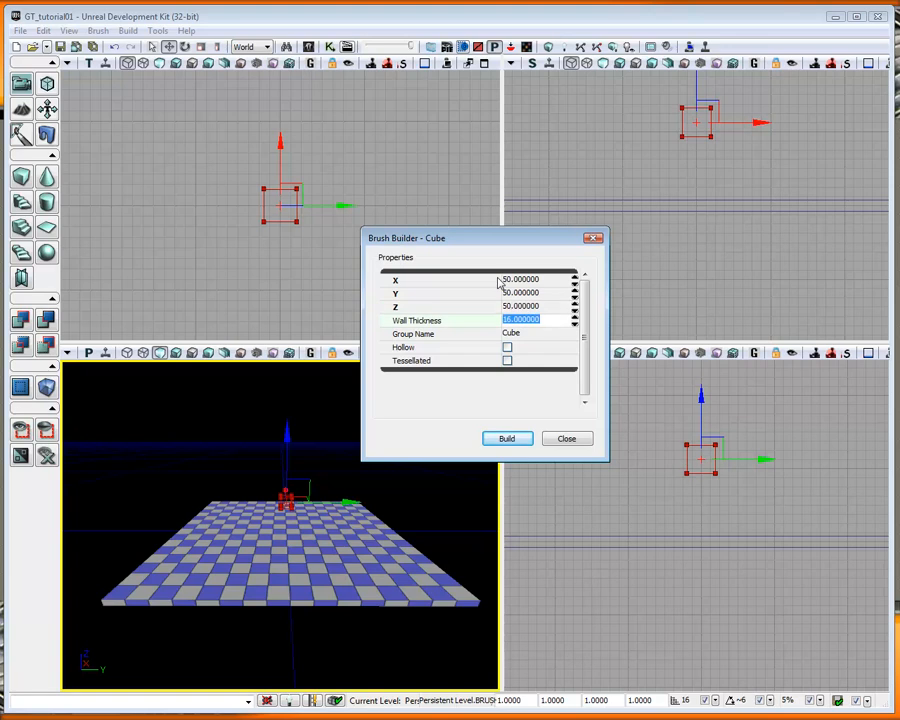
{"action": "left_click", "coordinate": [565, 441]}
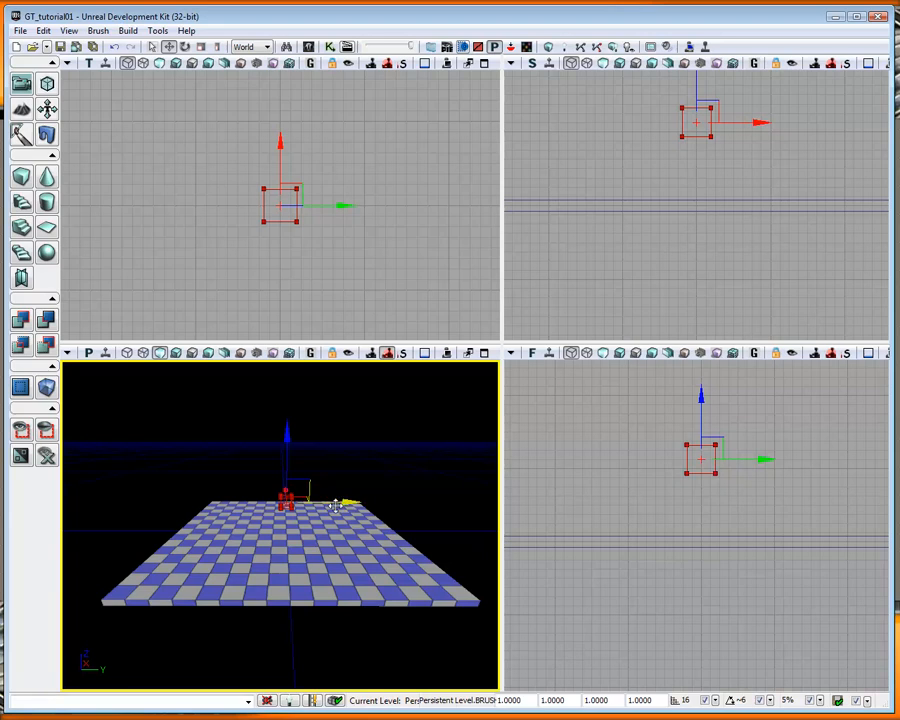
Shift the small cube brush slightly along Y, lower it onto the checkered floor and add it as solid geometry.
{"action": "mouse_move", "coordinate": [335, 488]}
{"action": "left_mouse_down"}
{"action": "mouse_move", "coordinate": [325, 525]}
{"action": "mouse_move", "coordinate": [270, 530]}
{"action": "mouse_move", "coordinate": [327, 498]}
{"action": "left_mouse_up"}
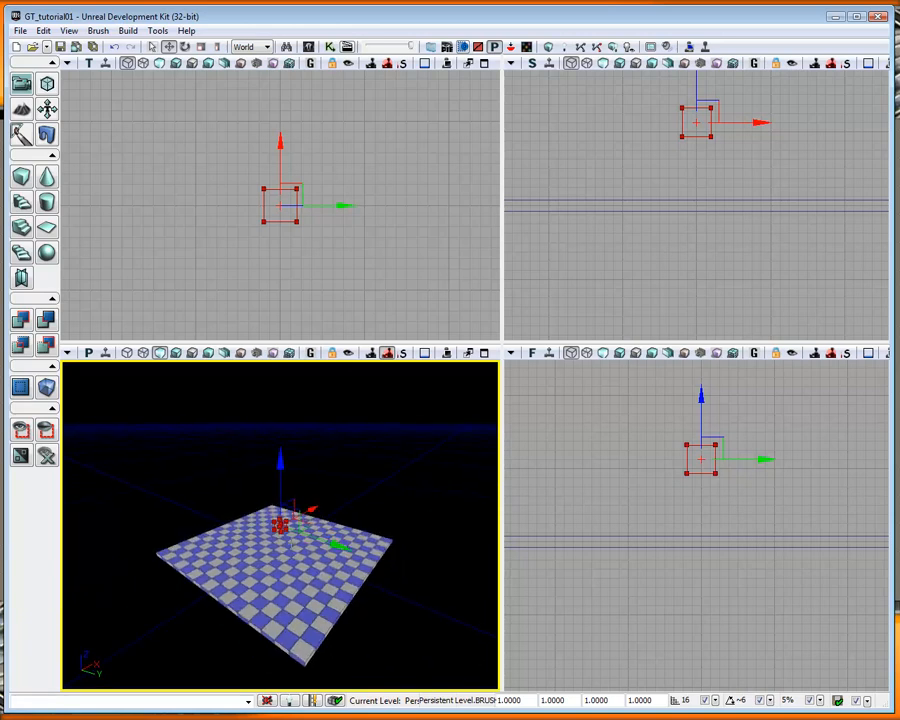
{"action": "mouse_move", "coordinate": [339, 545]}
{"action": "left_mouse_down"}
{"action": "mouse_move", "coordinate": [351, 549]}
{"action": "mouse_move", "coordinate": [343, 547]}
{"action": "left_mouse_up"}
{"action": "right_click_drag", "start_coordinate": [343, 547], "coordinate": [343, 522]}
{"action": "scroll", "coordinate": [343, 547], "scroll_direction": "up", "scroll_amount": 10}
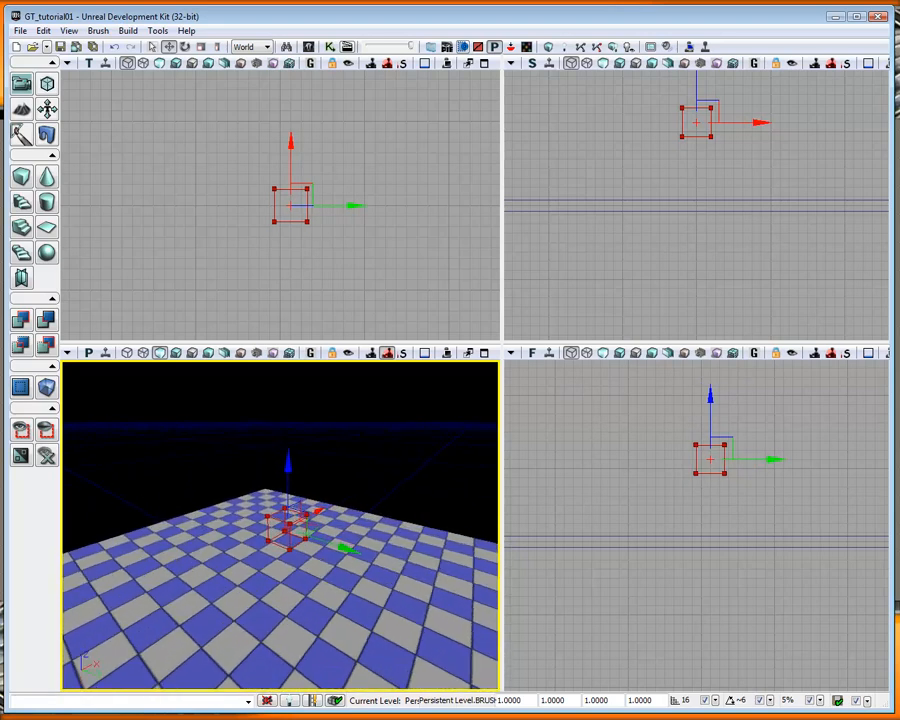
{"action": "scroll", "coordinate": [343, 547], "scroll_direction": "up", "scroll_amount": 8}
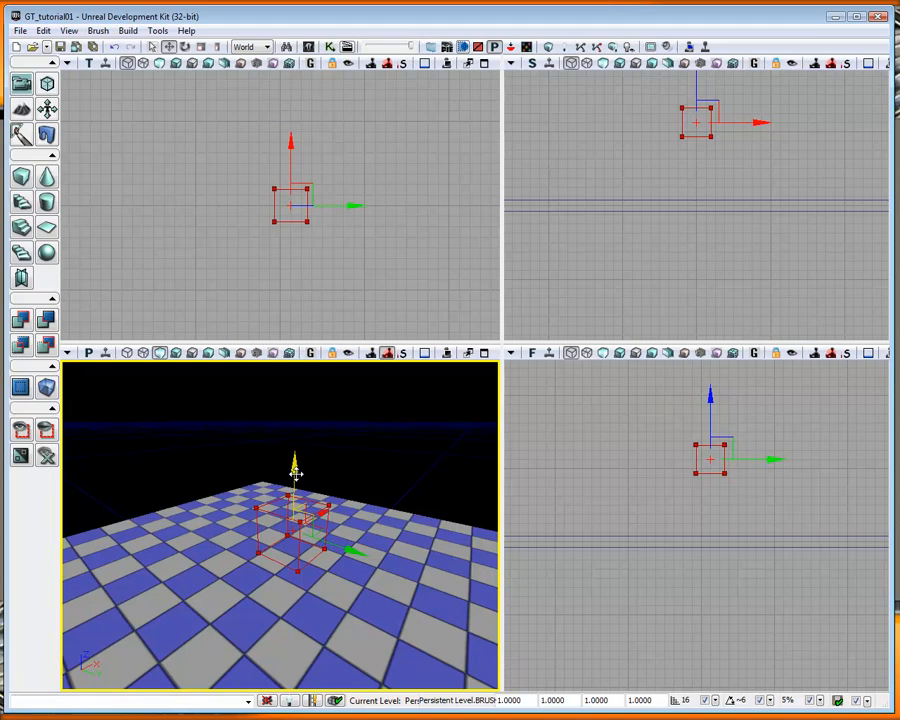
{"action": "left_click_drag", "start_coordinate": [295, 473], "coordinate": [289, 645]}
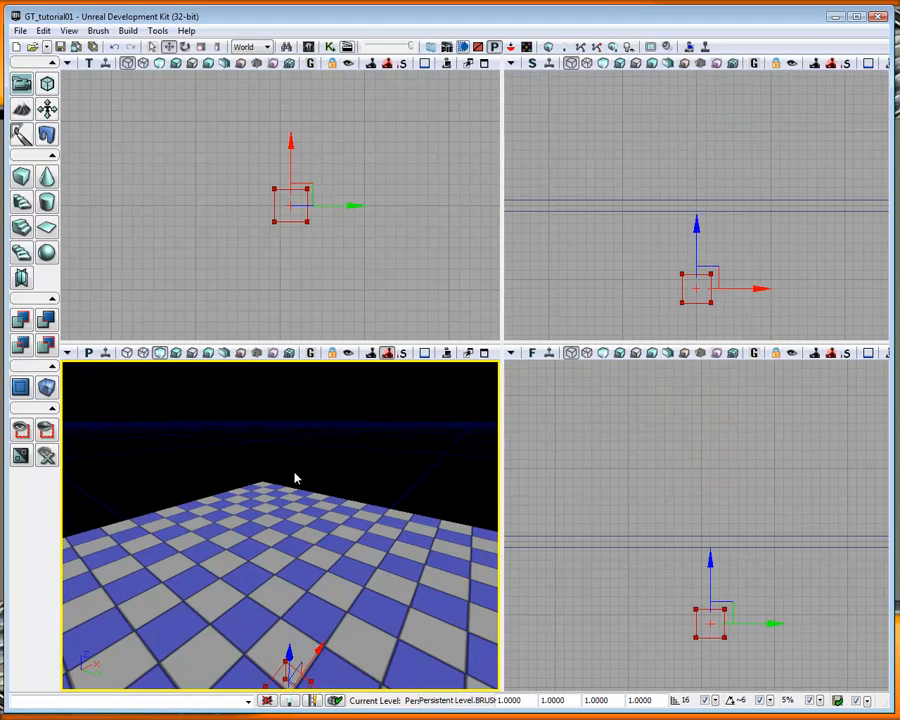
{"action": "left_click_drag", "start_coordinate": [709, 566], "coordinate": [717, 457]}
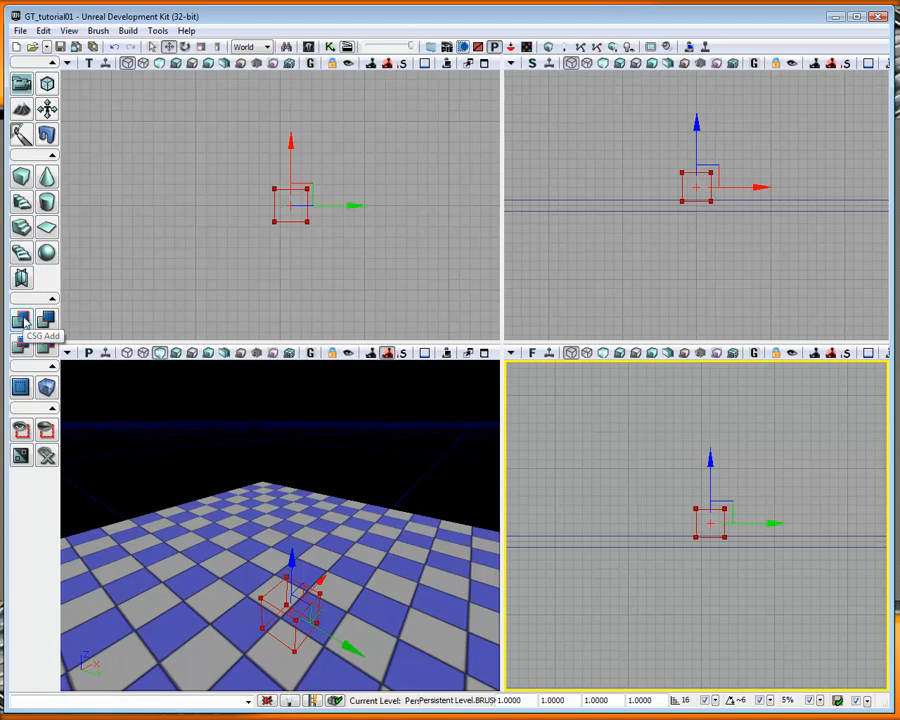
{"action": "left_click", "coordinate": [22, 319]}
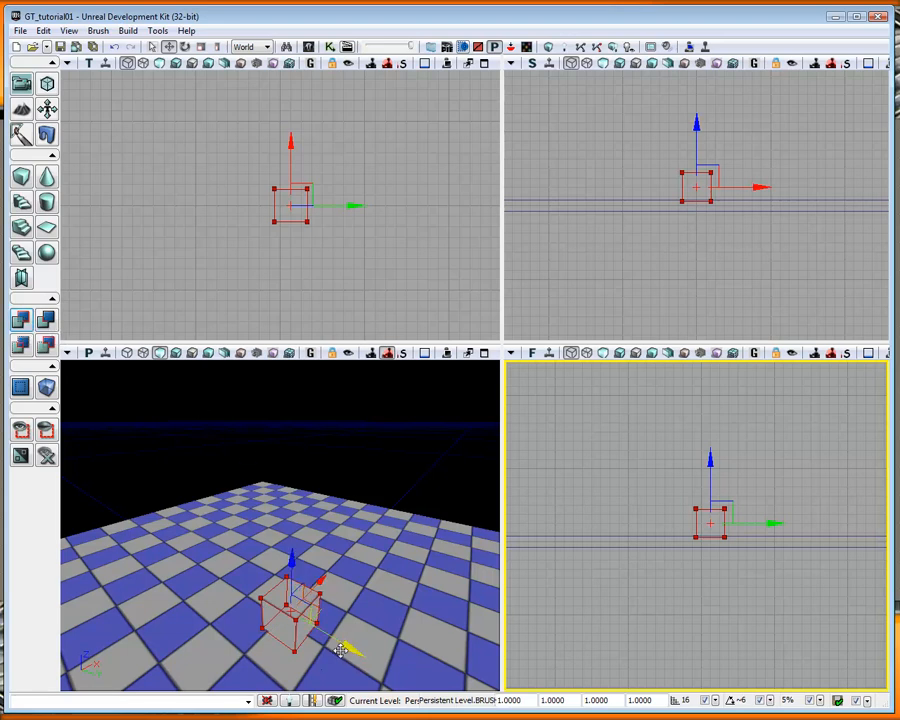
Move the builder brush away from the new cube along X and up above the floor, and rebuild the level geometry.
{"action": "mouse_move", "coordinate": [348, 619]}
{"action": "left_mouse_down"}
{"action": "mouse_move", "coordinate": [415, 580]}
{"action": "mouse_move", "coordinate": [375, 610]}
{"action": "mouse_move", "coordinate": [310, 585]}
{"action": "mouse_move", "coordinate": [265, 620]}
{"action": "mouse_move", "coordinate": [235, 598]}
{"action": "mouse_move", "coordinate": [262, 625]}
{"action": "mouse_move", "coordinate": [385, 624]}
{"action": "left_mouse_up"}
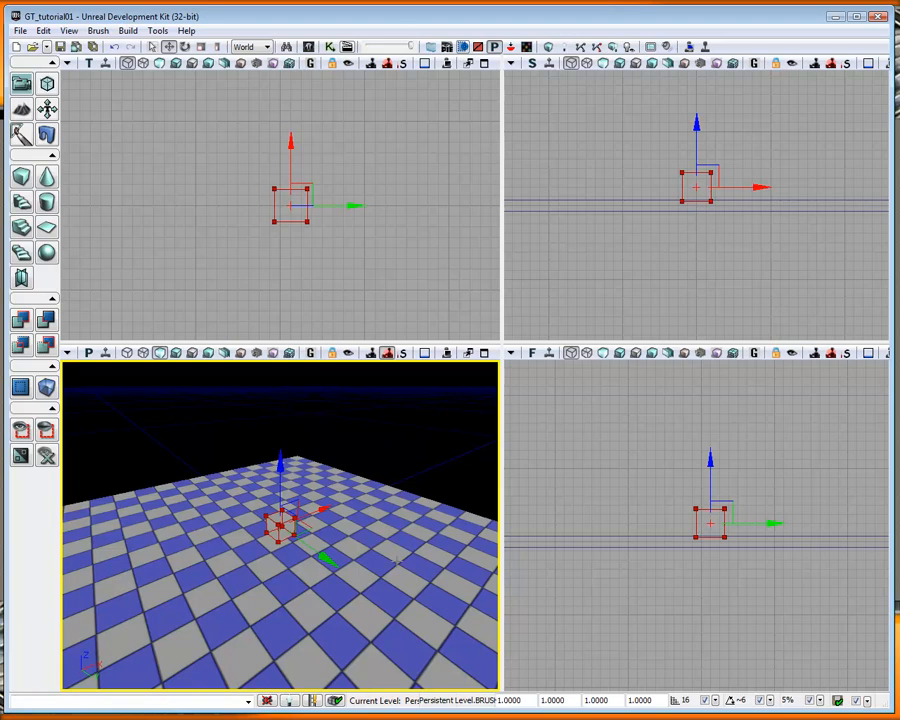
{"action": "left_click_drag", "start_coordinate": [323, 508], "coordinate": [360, 494]}
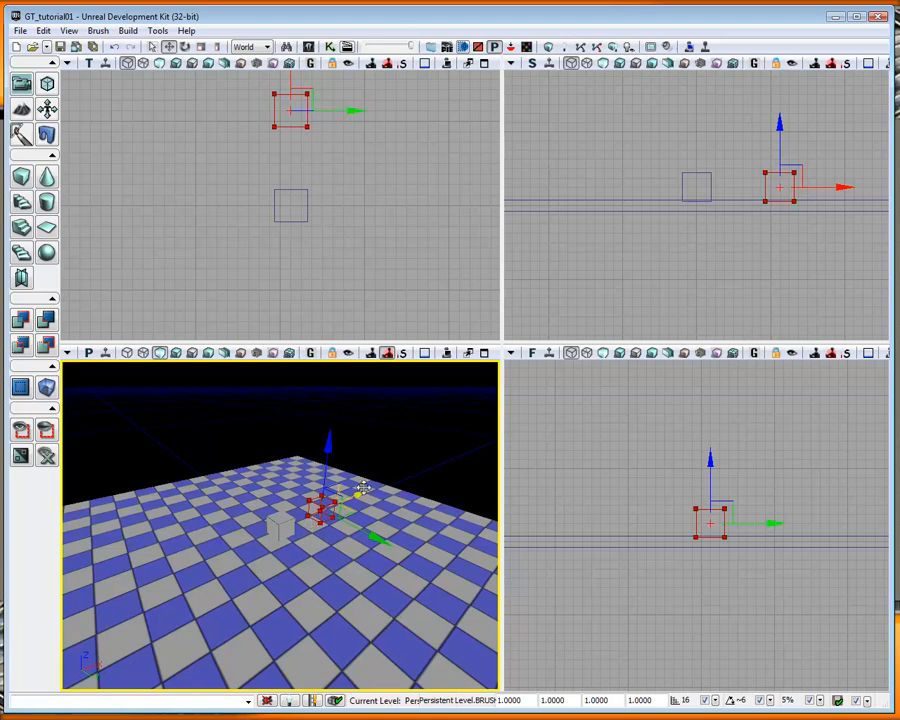
{"action": "left_click_drag", "start_coordinate": [333, 445], "coordinate": [331, 445]}
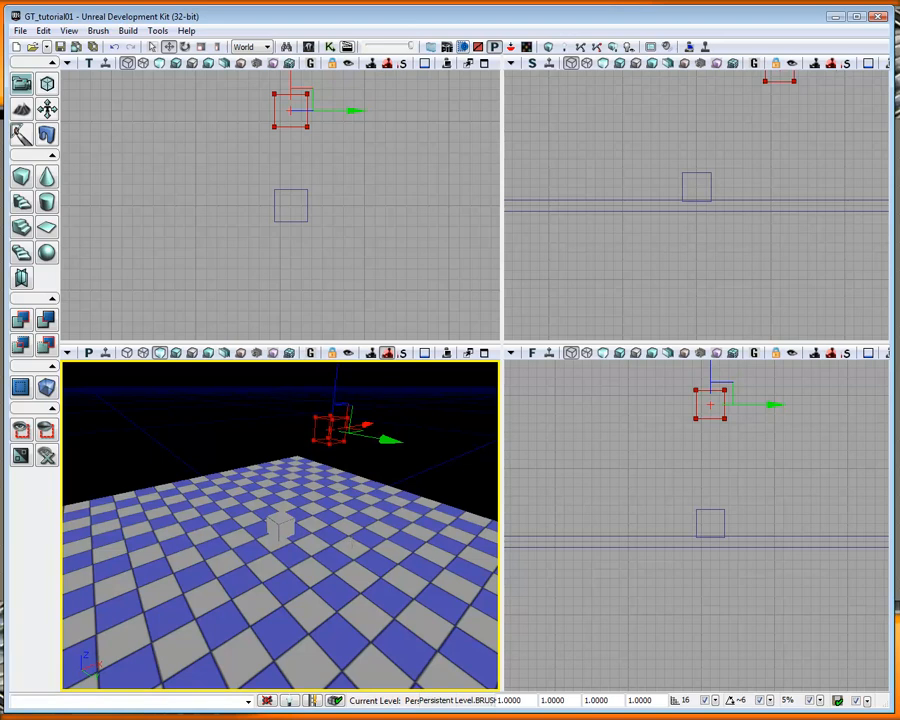
{"action": "key", "text": "alt+F8"}
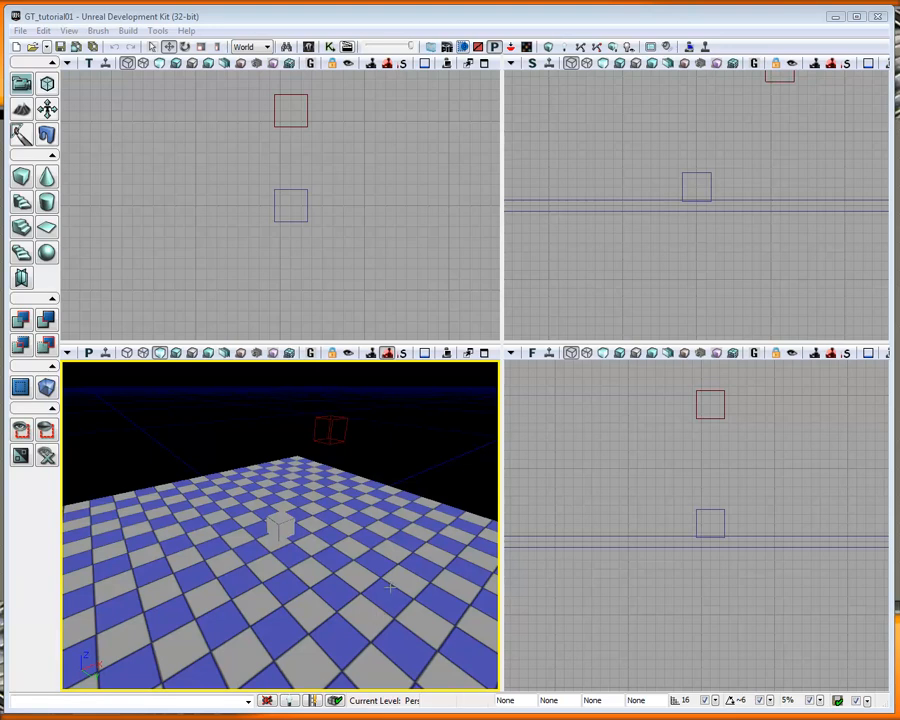
Place a point light on the floor near the cube and raise it well above the floor with the perspective view lit.
{"action": "right_click_drag", "start_coordinate": [372, 588], "coordinate": [308, 570]}
{"action": "key", "text": "w"}
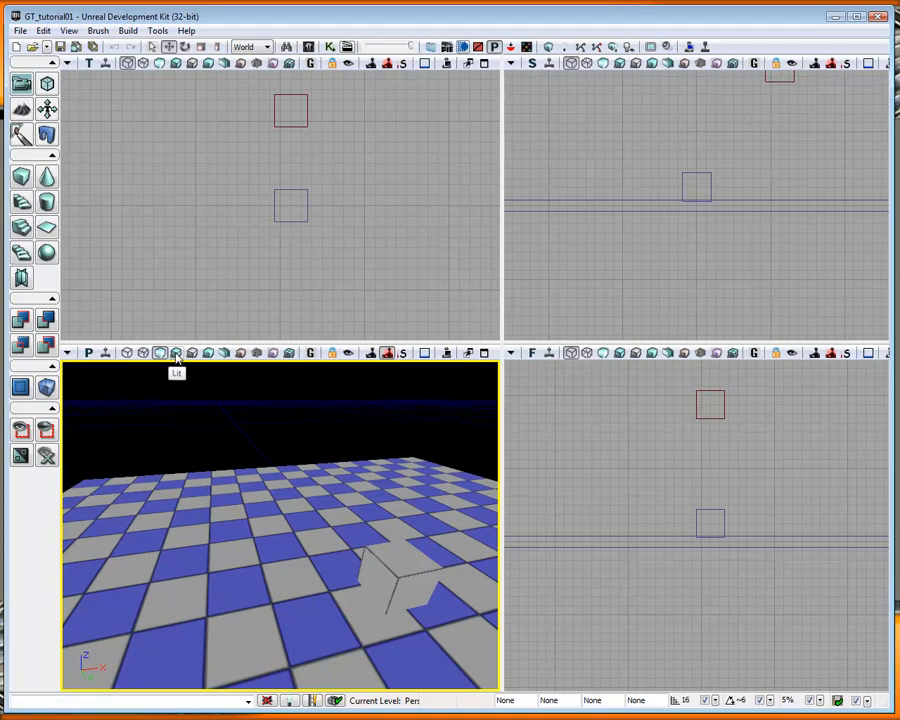
{"action": "left_click", "coordinate": [176, 354]}
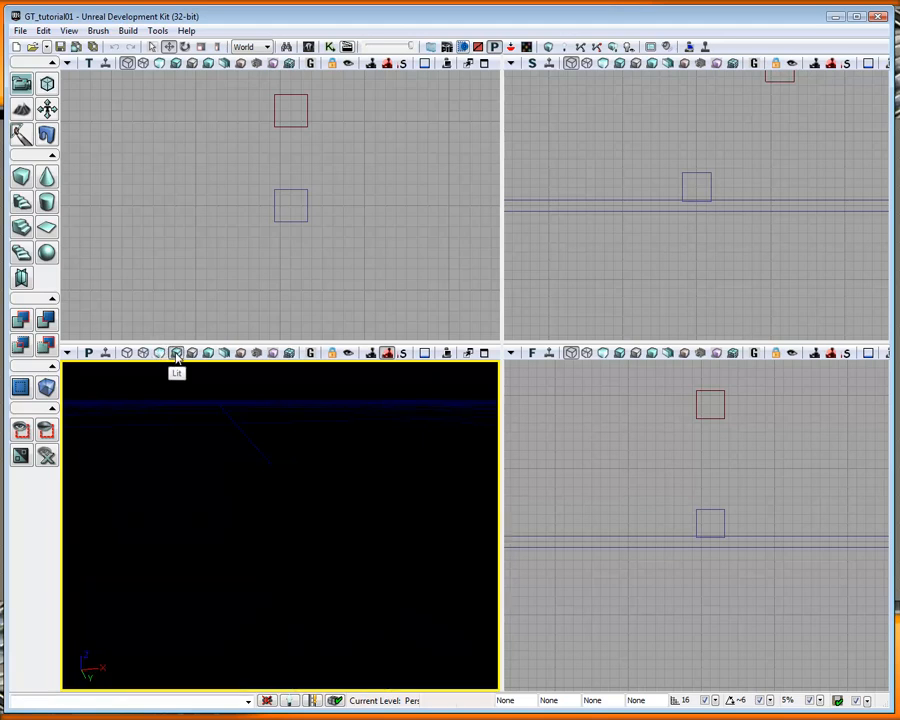
{"action": "left_click", "coordinate": [159, 354]}
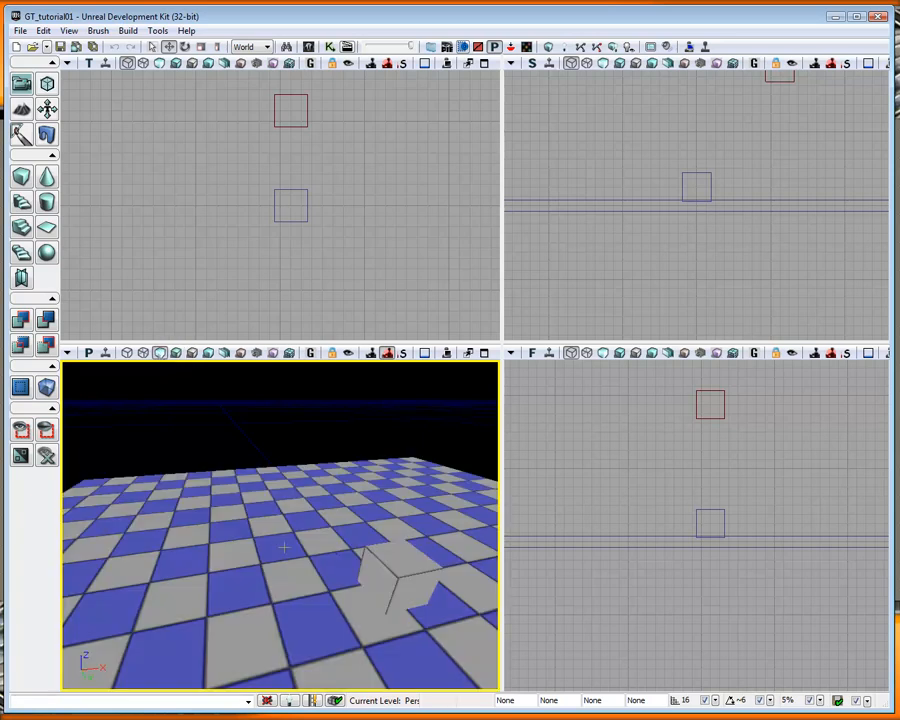
{"action": "left_click", "coordinate": [284, 546]}
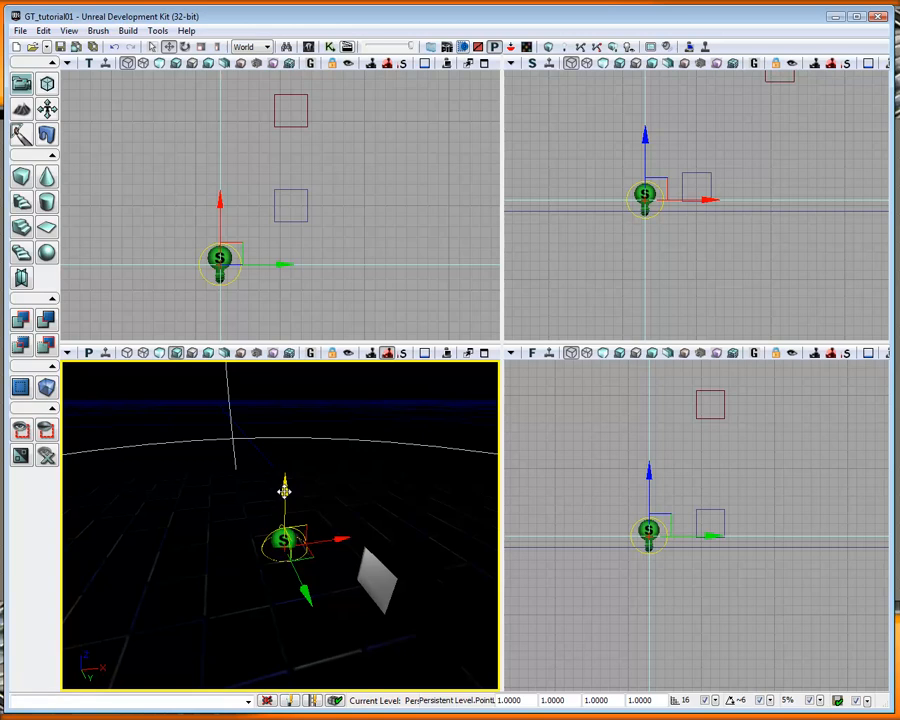
{"action": "left_click_drag", "start_coordinate": [285, 491], "coordinate": [285, 494]}
{"action": "left_click_drag", "start_coordinate": [285, 428], "coordinate": [285, 339]}
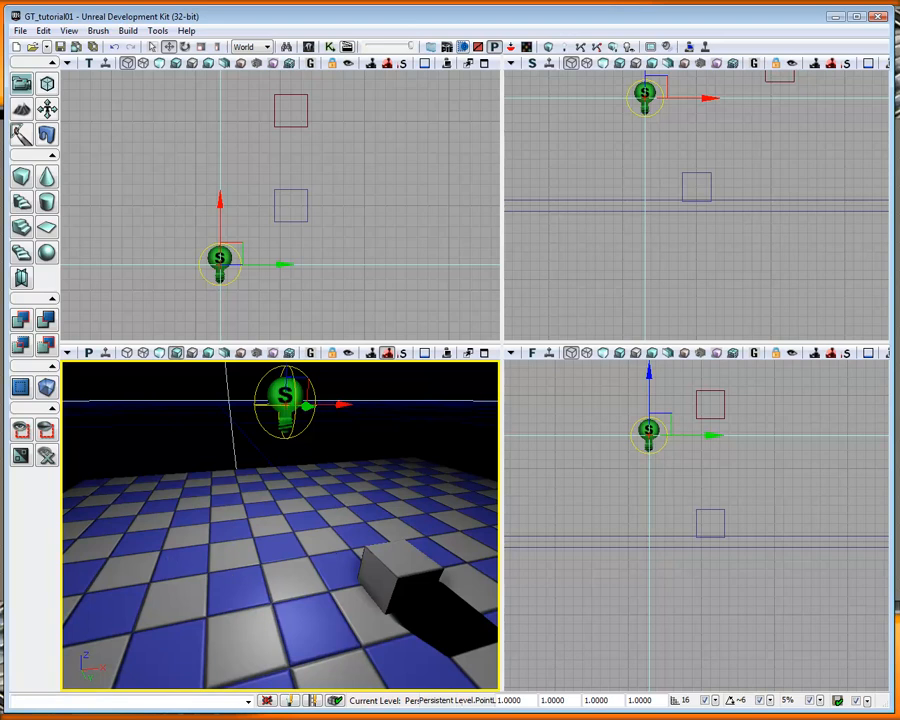
Add a PlayerStart on the floor away from the cube and save the level.
{"action": "right_click", "coordinate": [172, 567]}
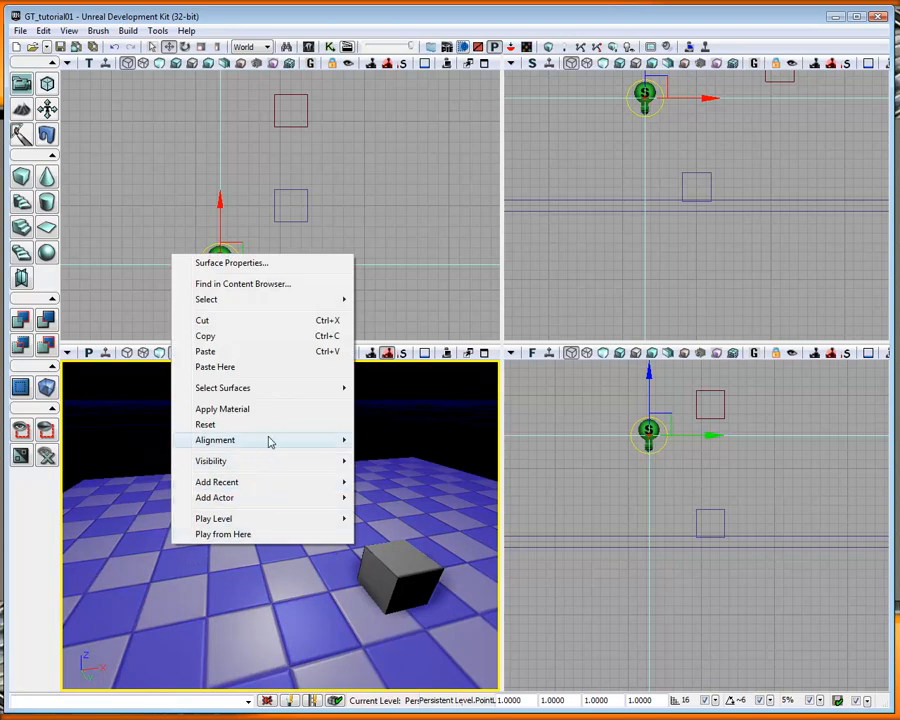
{"action": "mouse_move", "coordinate": [262, 486]}
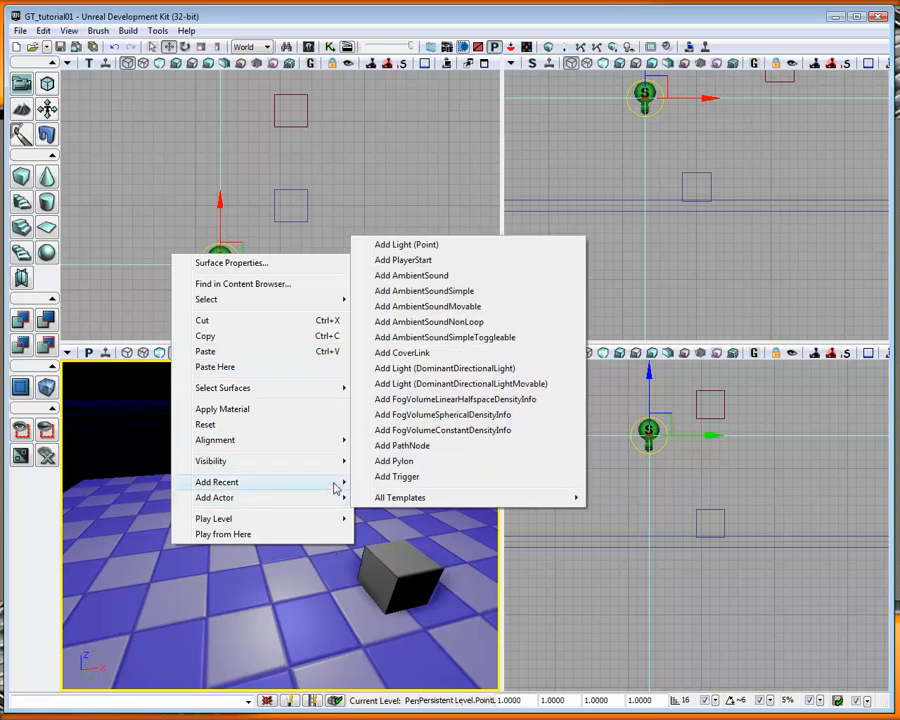
{"action": "left_click", "coordinate": [410, 260]}
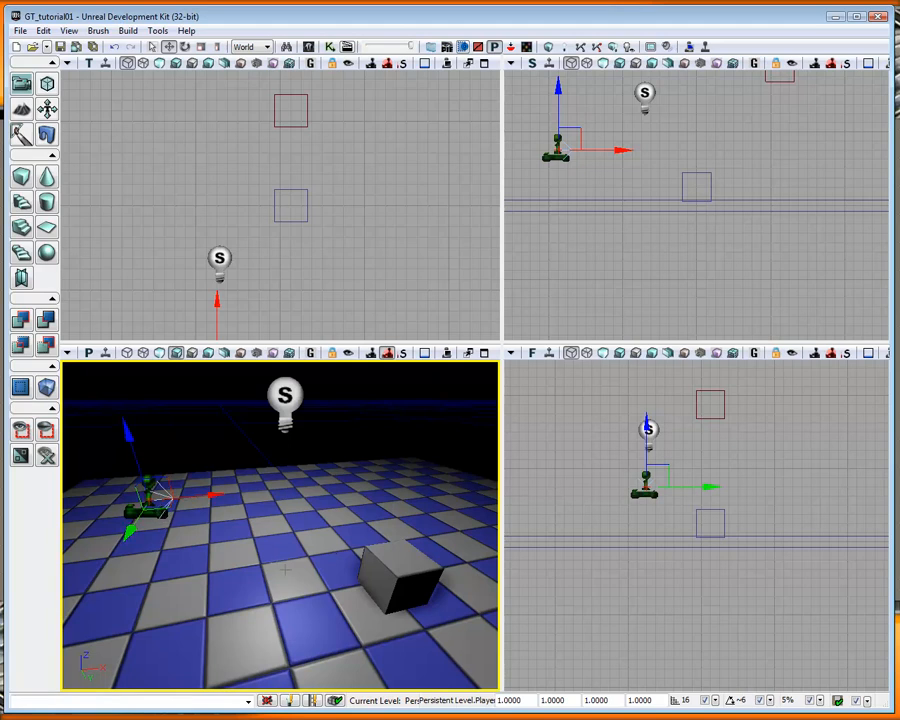
{"action": "left_click", "coordinate": [60, 47]}
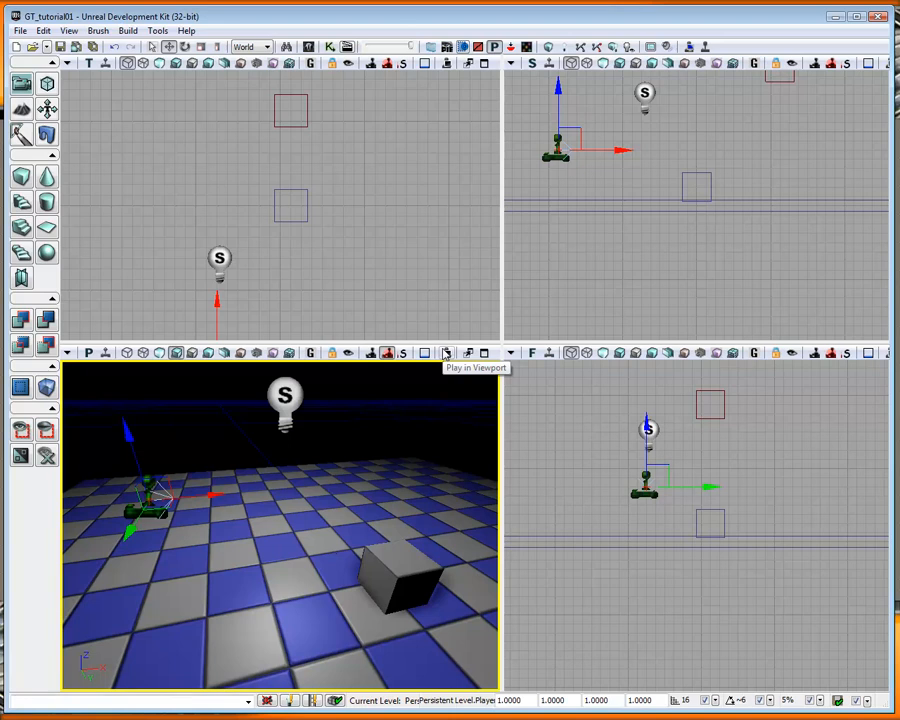
Test-play the level briefly in the perspective viewport, quit, and run a full level build including lighting and paths.
{"action": "left_click", "coordinate": [447, 355]}
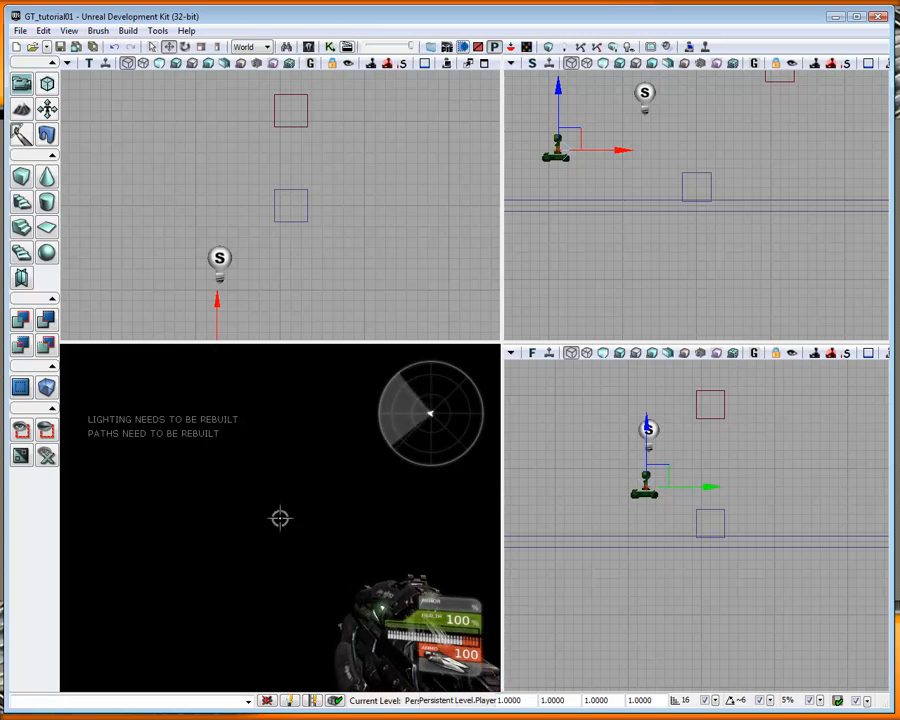
{"action": "key", "text": "Escape"}
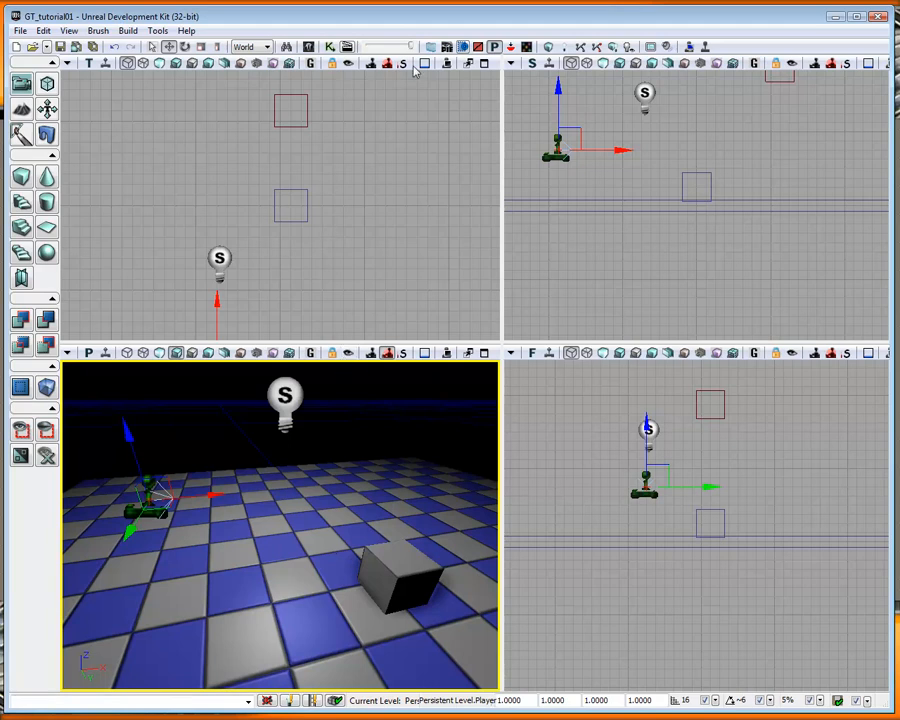
{"action": "left_click", "coordinate": [614, 50]}
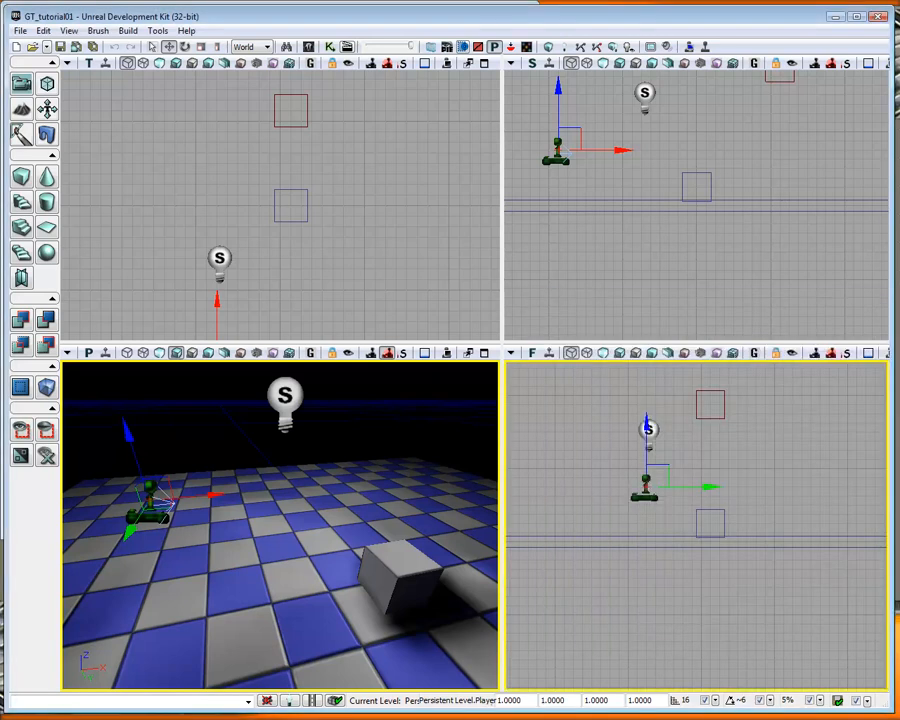
Play the built level in the perspective viewport, firing the weapon and walking past the cube, and quit the play session.
{"action": "left_click", "coordinate": [448, 354]}
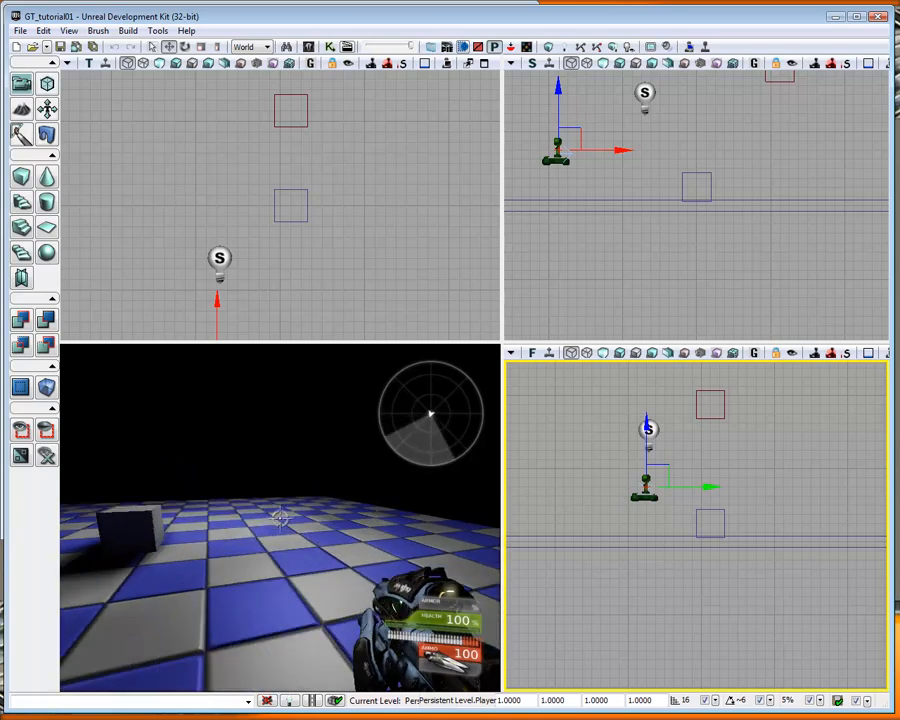
{"action": "left_click", "coordinate": [279, 518]}
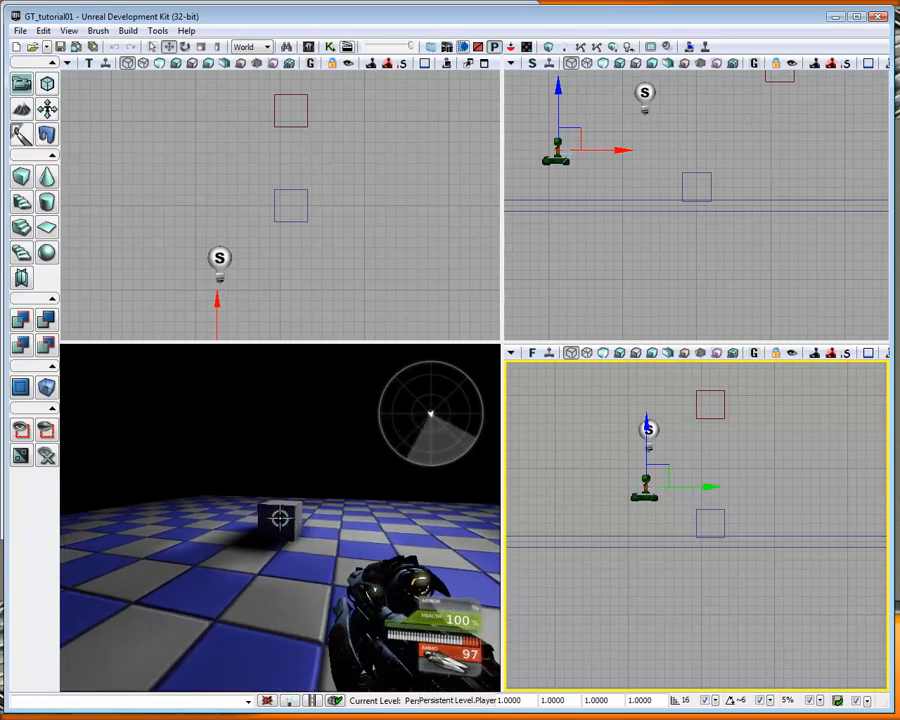
{"action": "right_click", "coordinate": [279, 518]}
{"action": "key", "text": "w"}
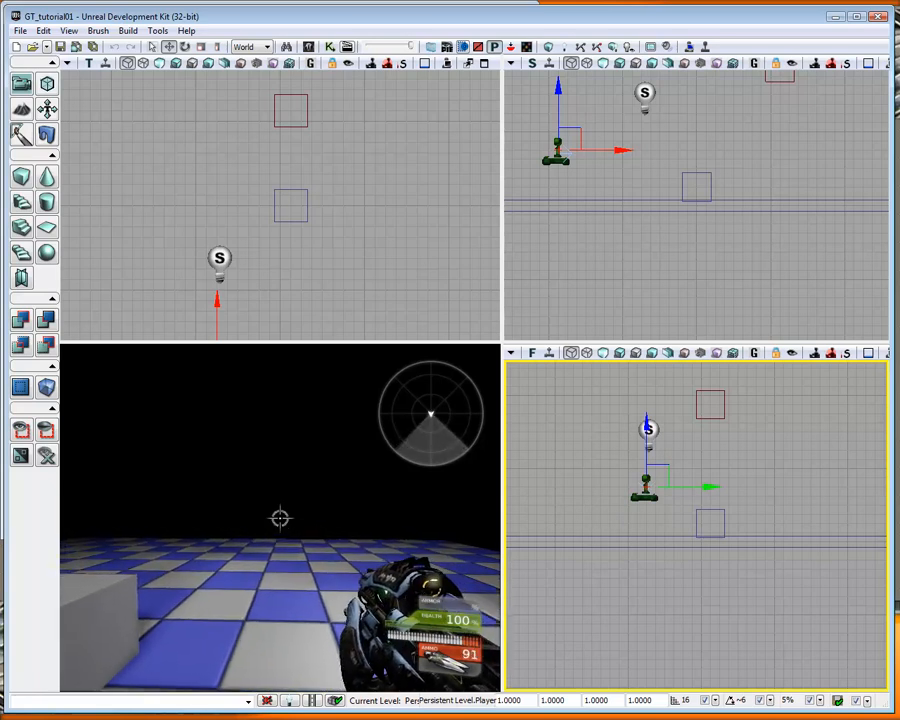
{"action": "key", "text": "Escape"}
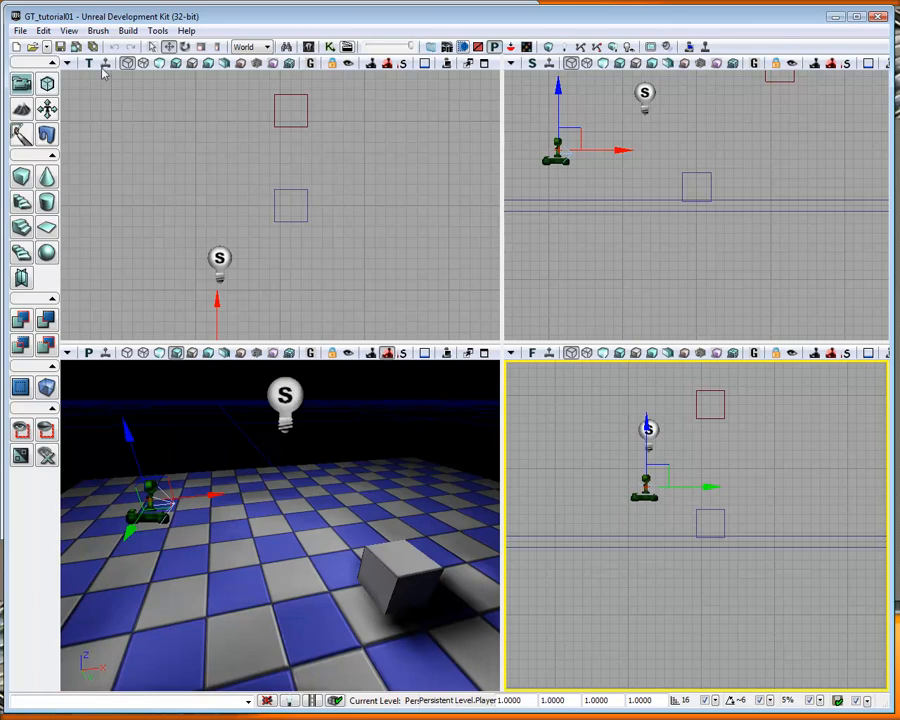
Open the world properties in an enlarged window and examine the WorldInfo settings, including the supported game types.
{"action": "left_click", "coordinate": [68, 31]}
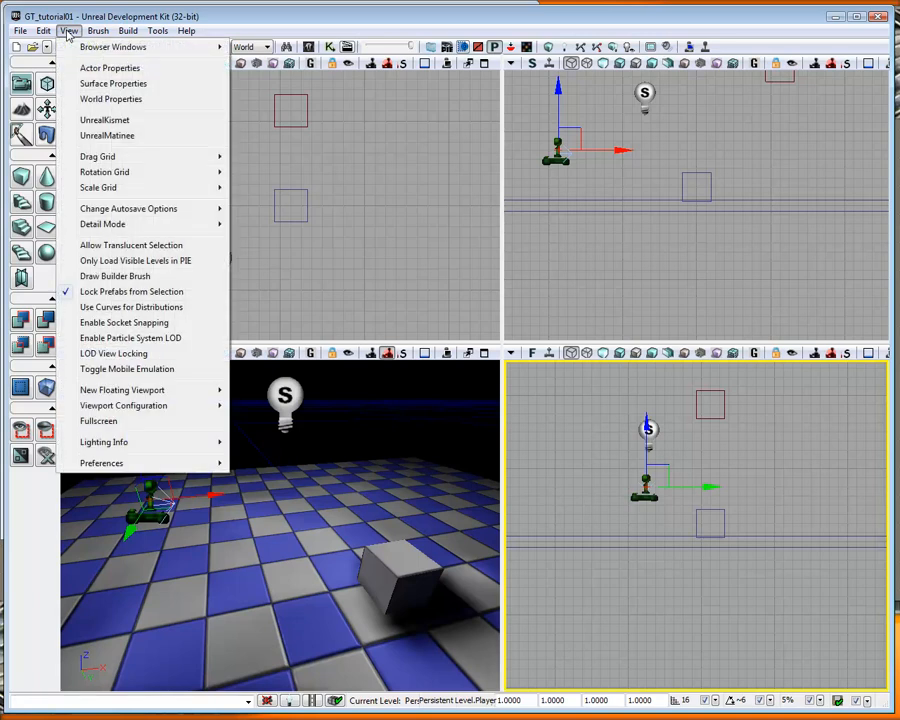
{"action": "left_click", "coordinate": [105, 100]}
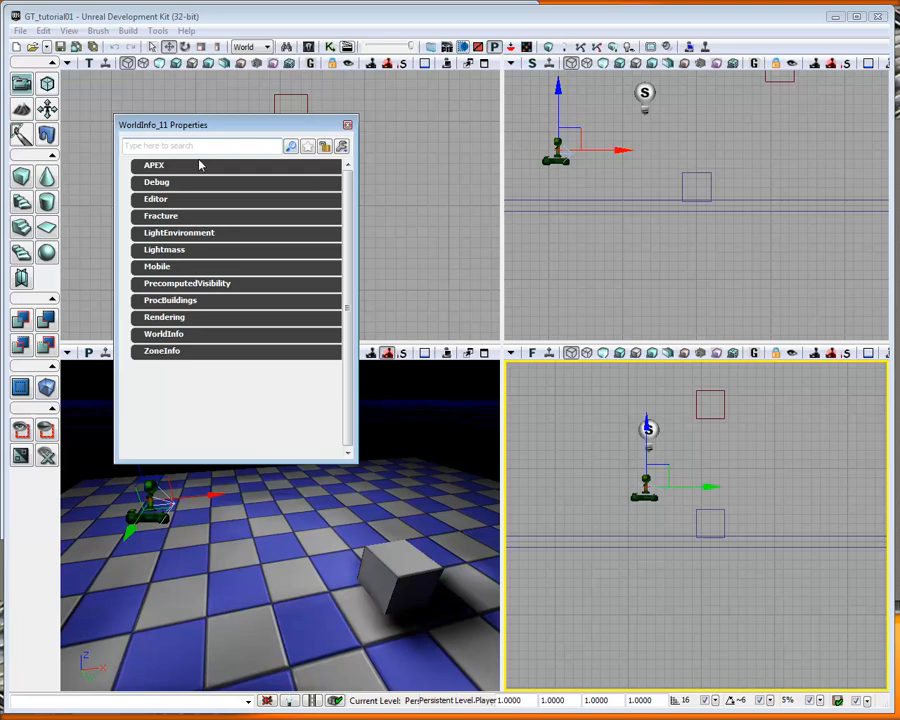
{"action": "left_click_drag", "start_coordinate": [356, 461], "coordinate": [482, 560]}
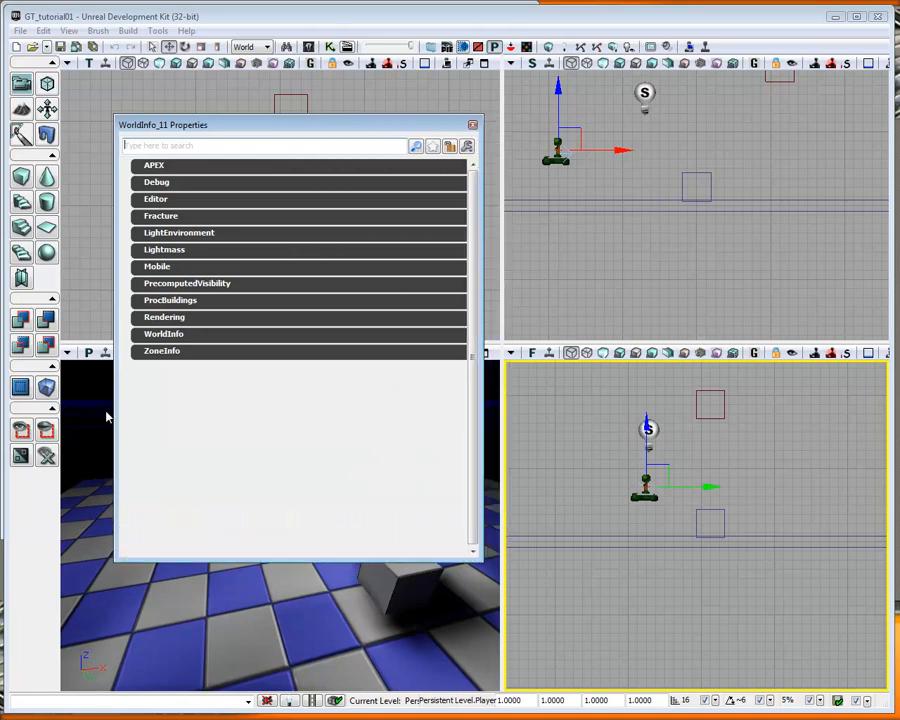
{"action": "left_click", "coordinate": [167, 335]}
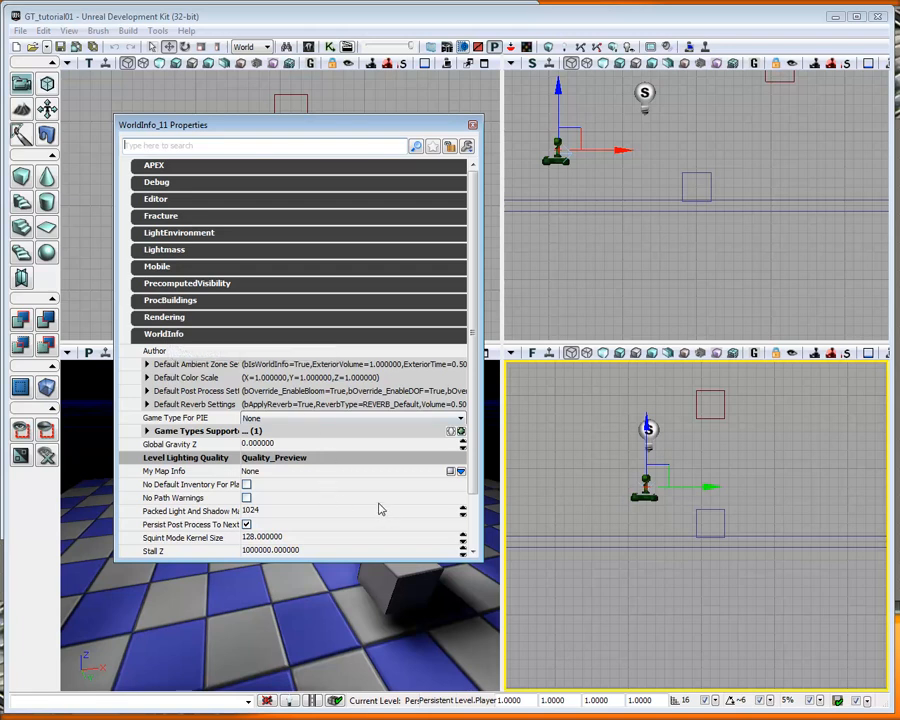
{"action": "scroll", "coordinate": [383, 502], "scroll_direction": "down", "scroll_amount": 2}
{"action": "scroll", "coordinate": [383, 502], "scroll_direction": "down", "scroll_amount": 2}
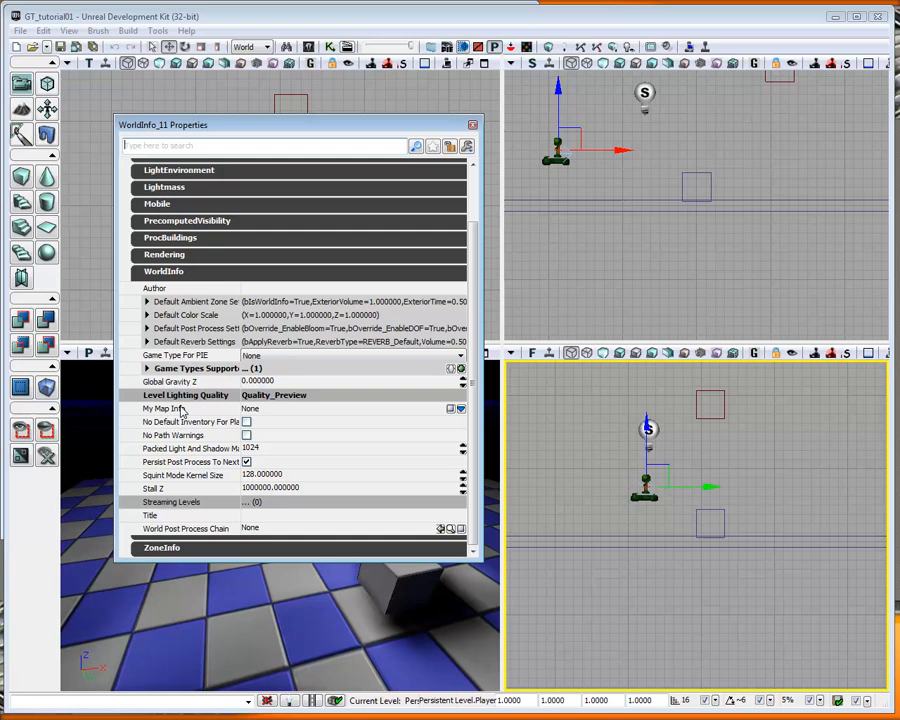
{"action": "left_click", "coordinate": [148, 369]}
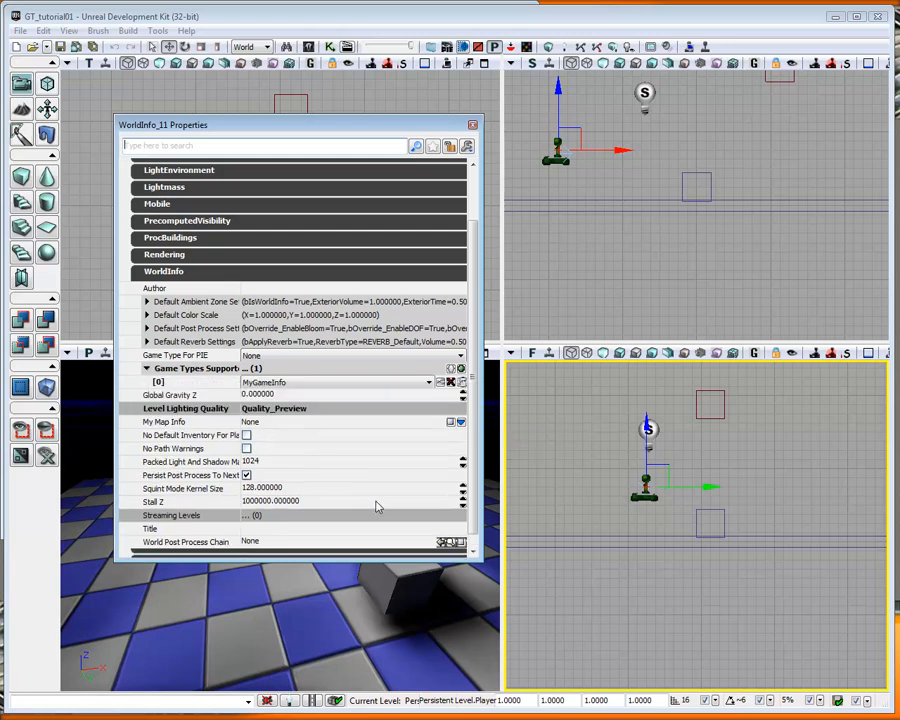
{"action": "scroll", "coordinate": [382, 486], "scroll_direction": "down", "scroll_amount": 1}
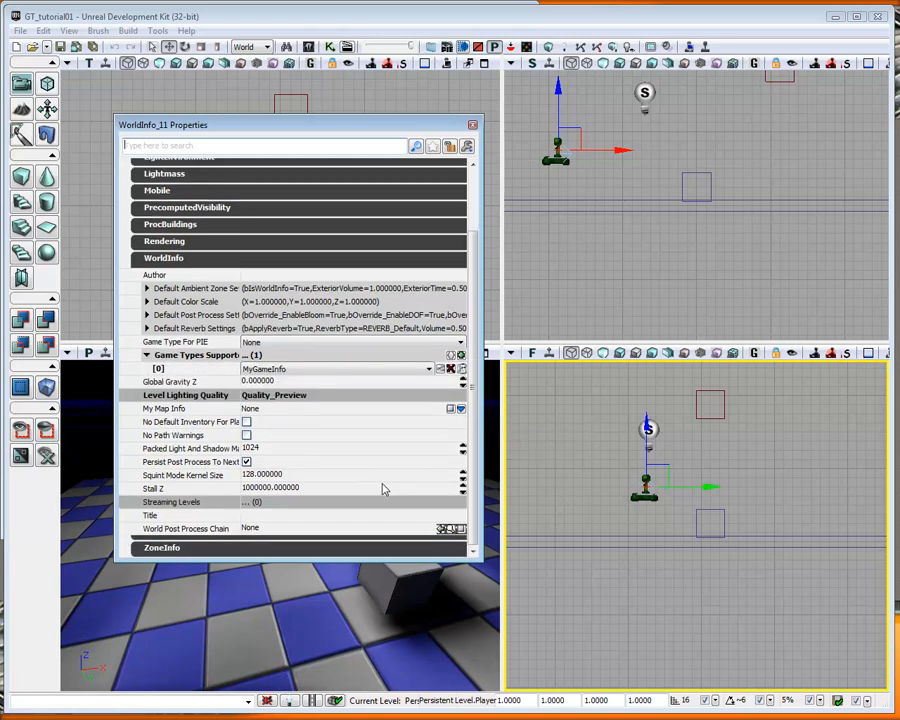
Set the zone's Kill Z to -20, check its line beneath the floor in the front view, and close the world properties.
{"action": "left_click", "coordinate": [165, 550]}
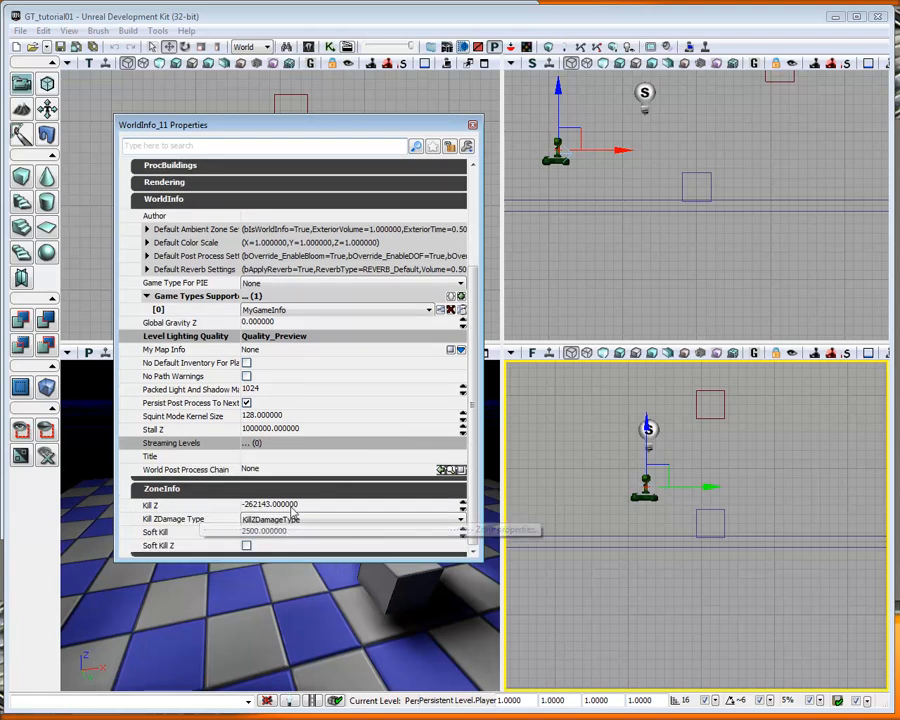
{"action": "left_click", "coordinate": [324, 508]}
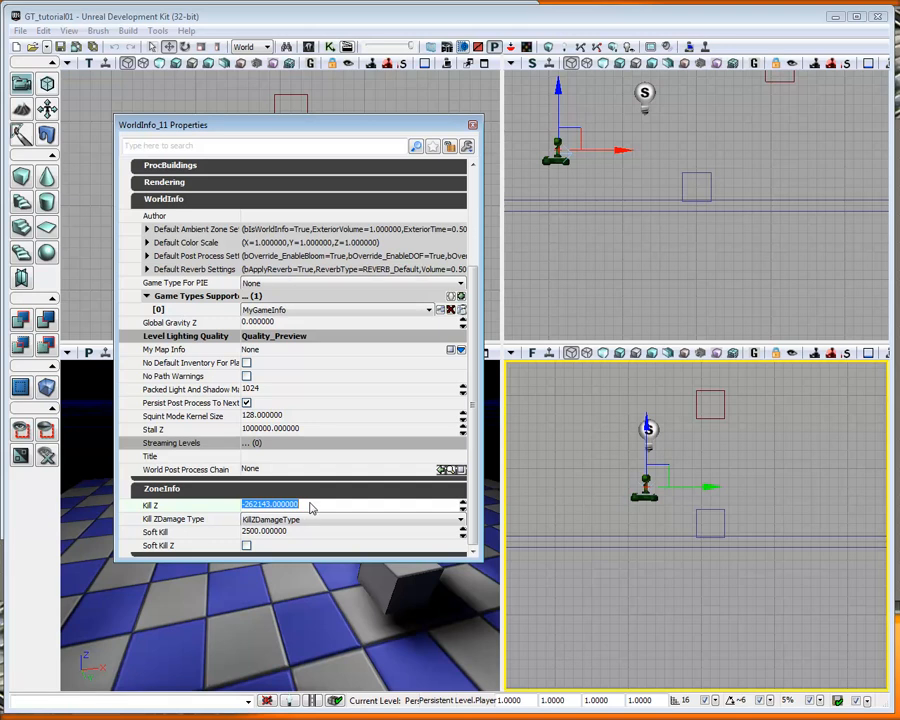
{"action": "type", "text": "-"}
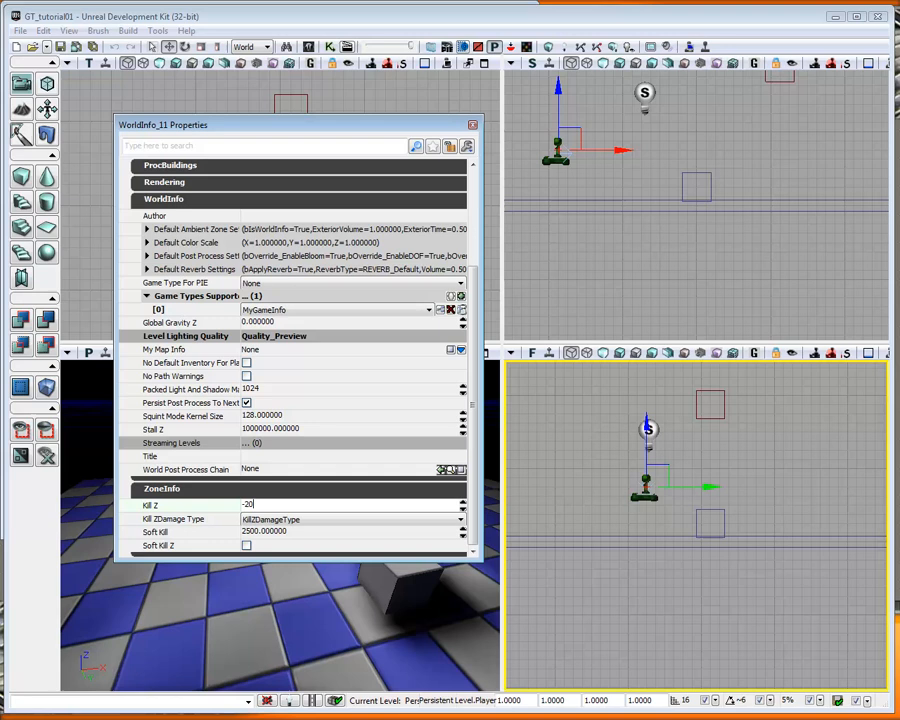
{"action": "type", "text": "20"}
{"action": "key", "text": "Return"}
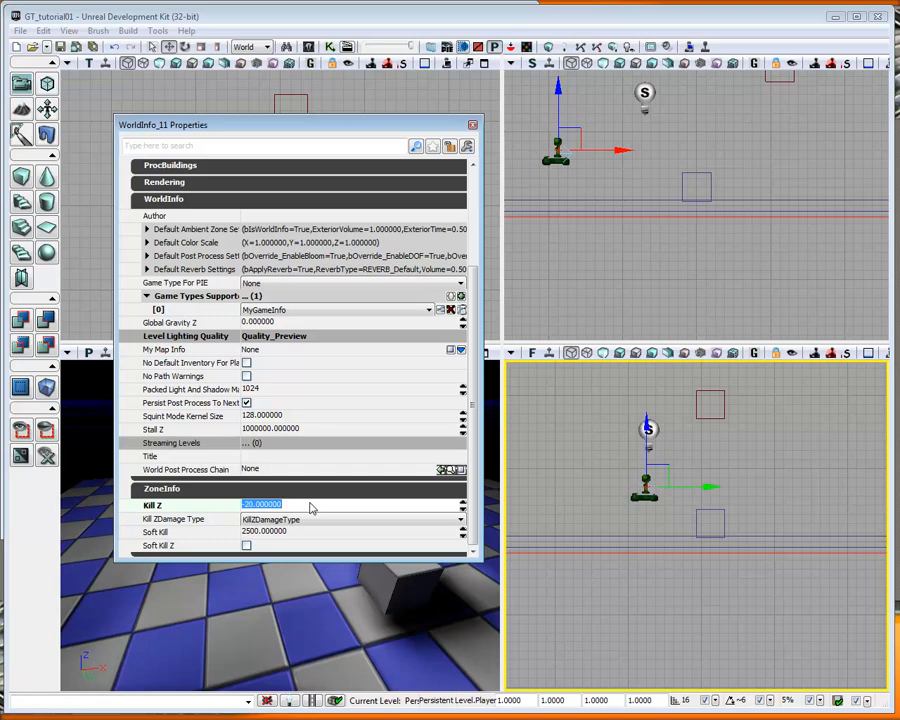
{"action": "scroll", "coordinate": [700, 596], "scroll_direction": "down", "scroll_amount": 5}
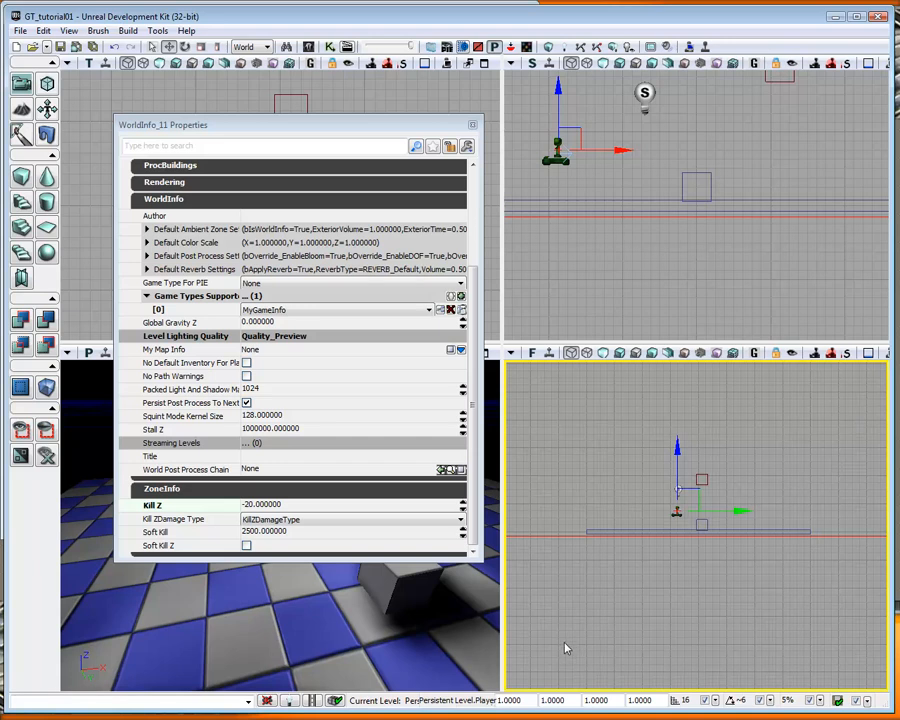
{"action": "left_click", "coordinate": [472, 126]}
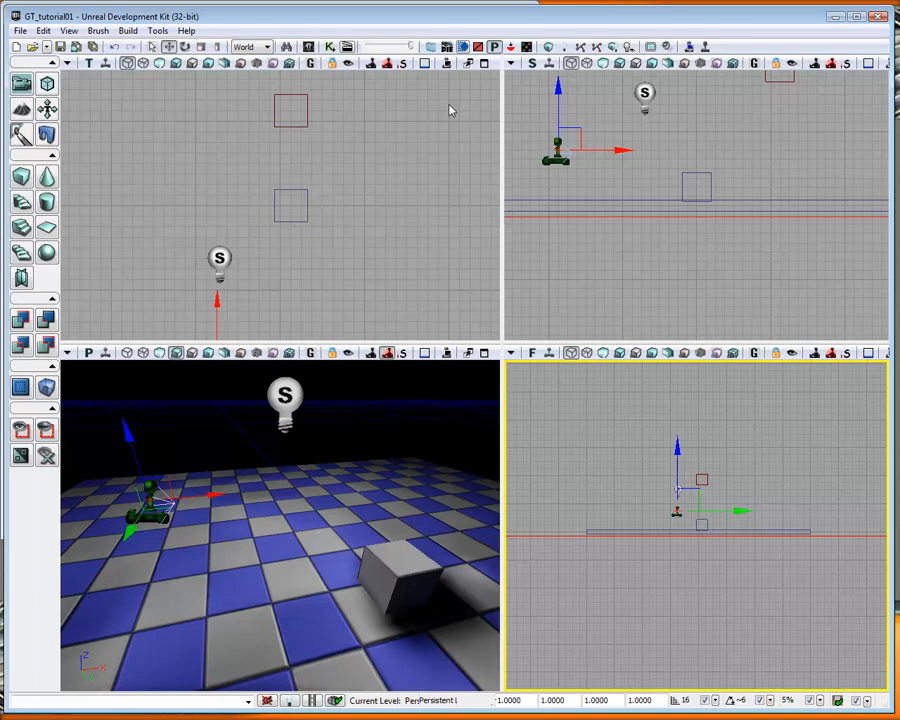
Rebuild the level geometry, dismiss the map check, and briefly test-play the level in the perspective viewport.
{"action": "left_click", "coordinate": [549, 46]}
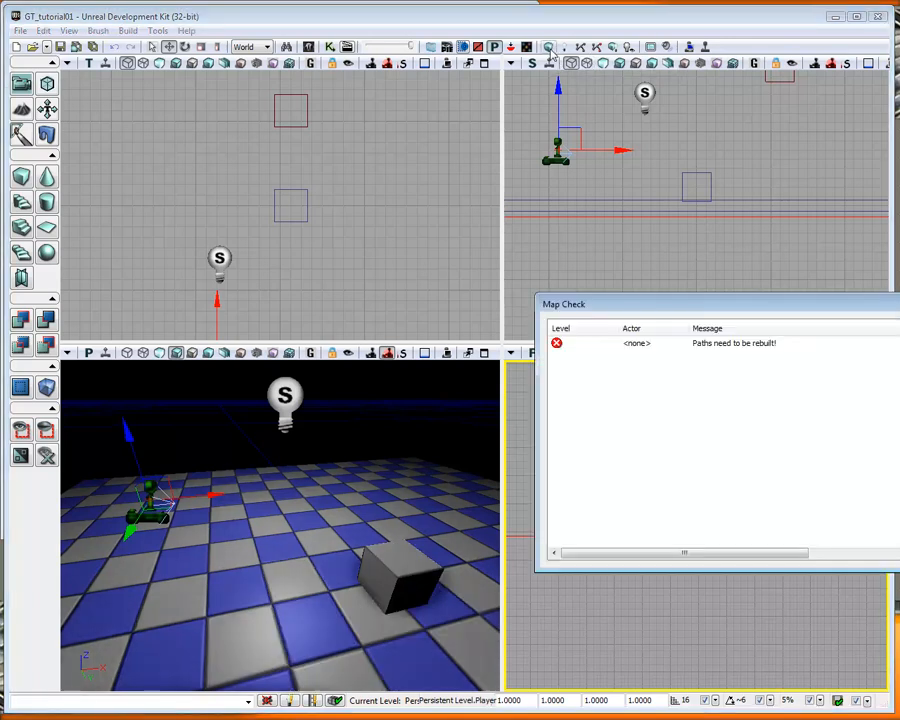
{"action": "key", "text": "Escape"}
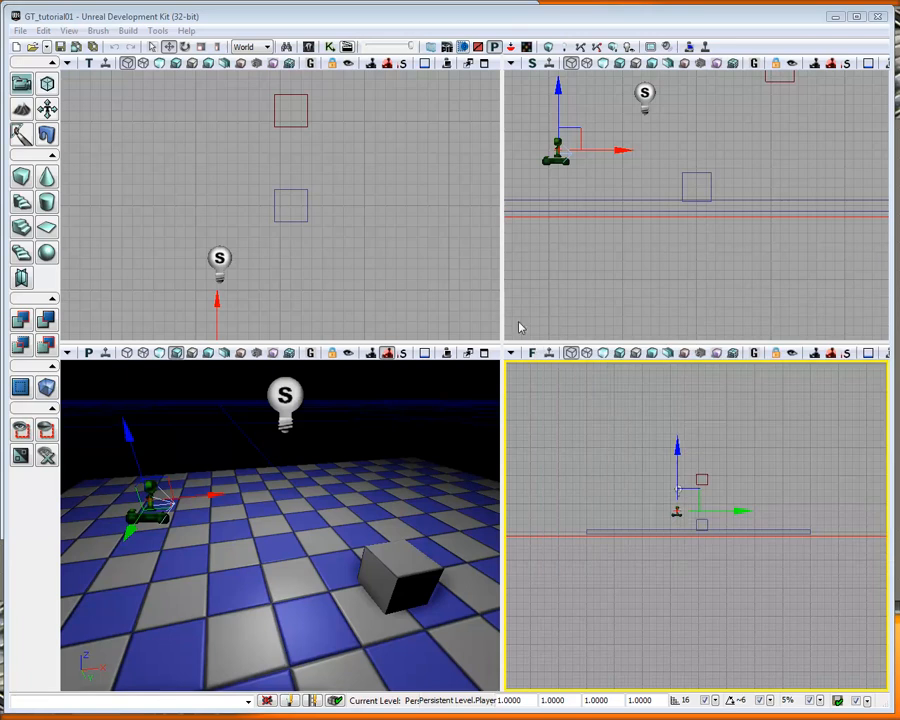
{"action": "left_click", "coordinate": [445, 353]}
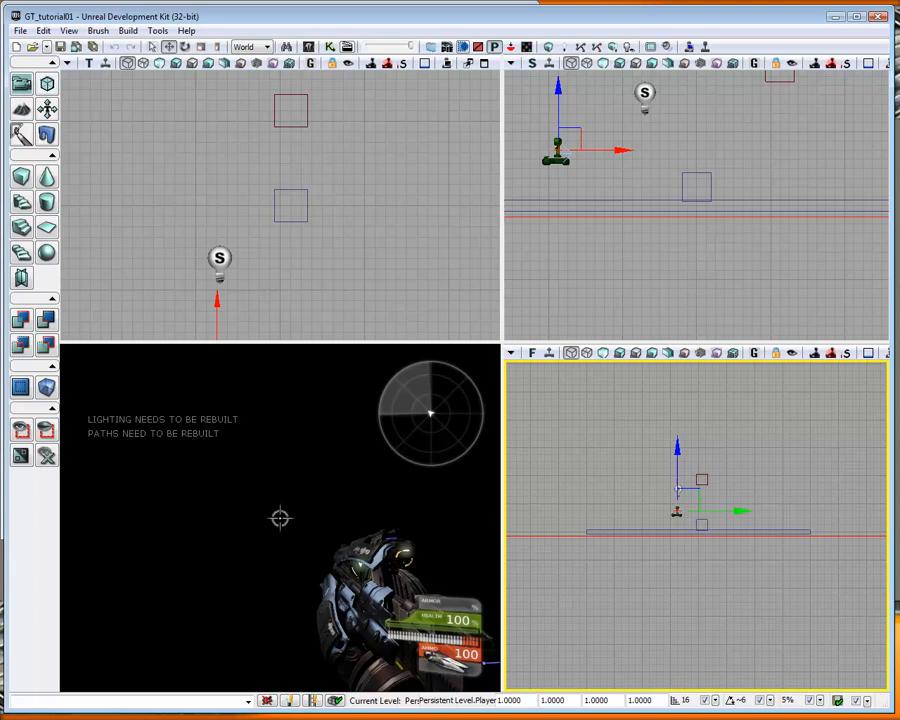
{"action": "key", "text": "Escape"}
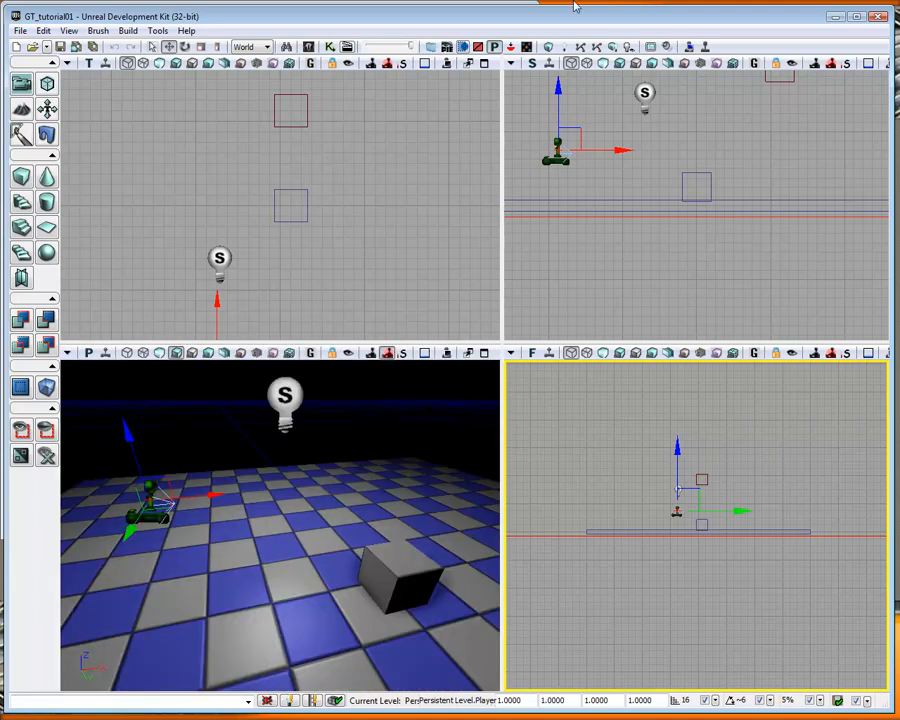
Run a full level build at Preview lighting quality, then test-play the level in the perspective viewport and quit.
{"action": "right_click", "coordinate": [629, 49]}
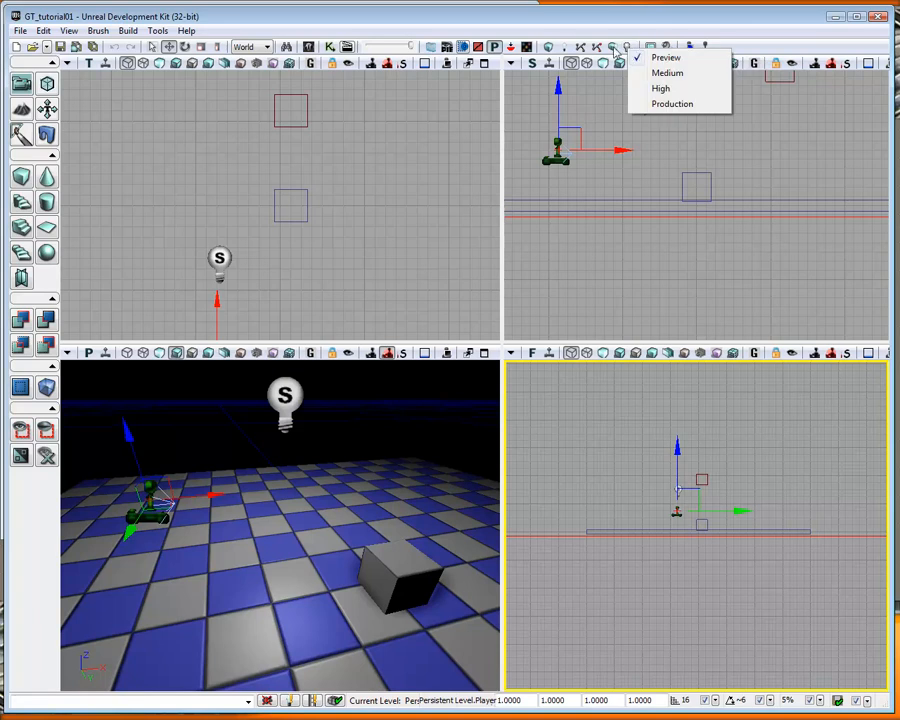
{"action": "left_click", "coordinate": [614, 48]}
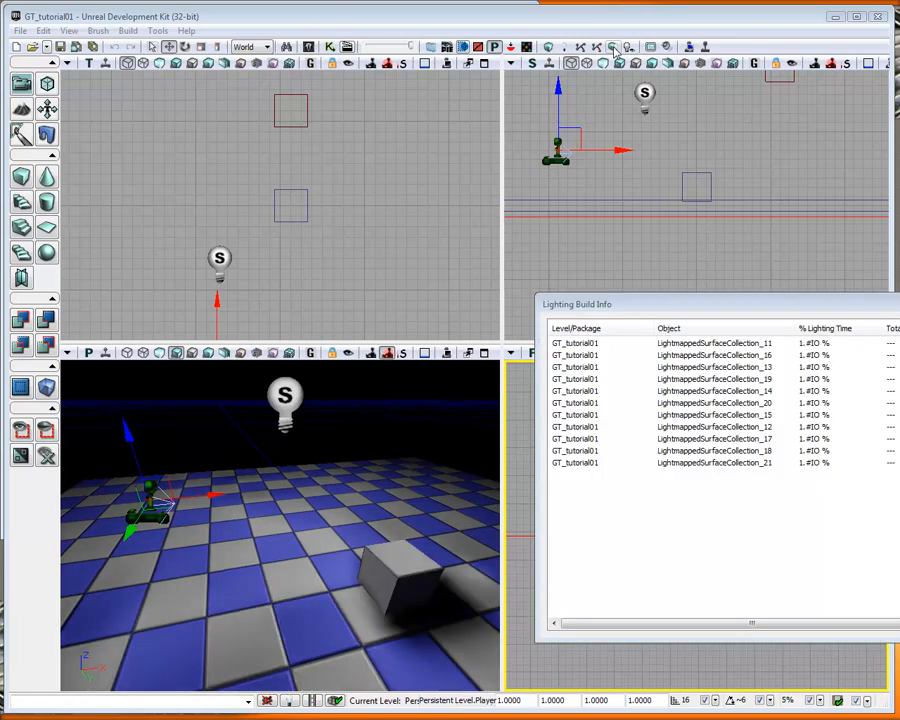
{"action": "left_click", "coordinate": [899, 299]}
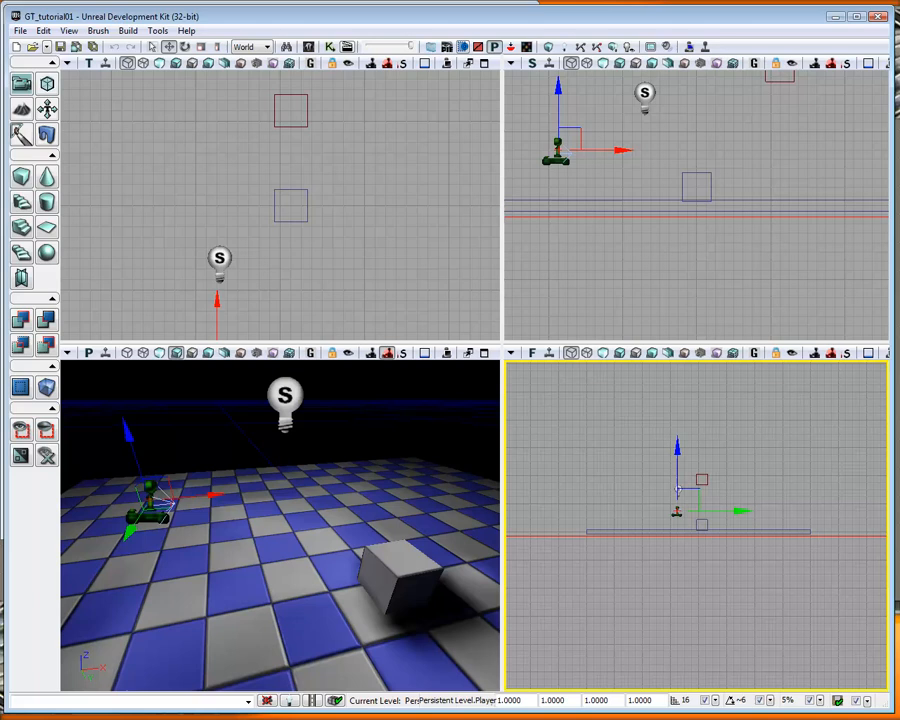
{"action": "left_click", "coordinate": [448, 353]}
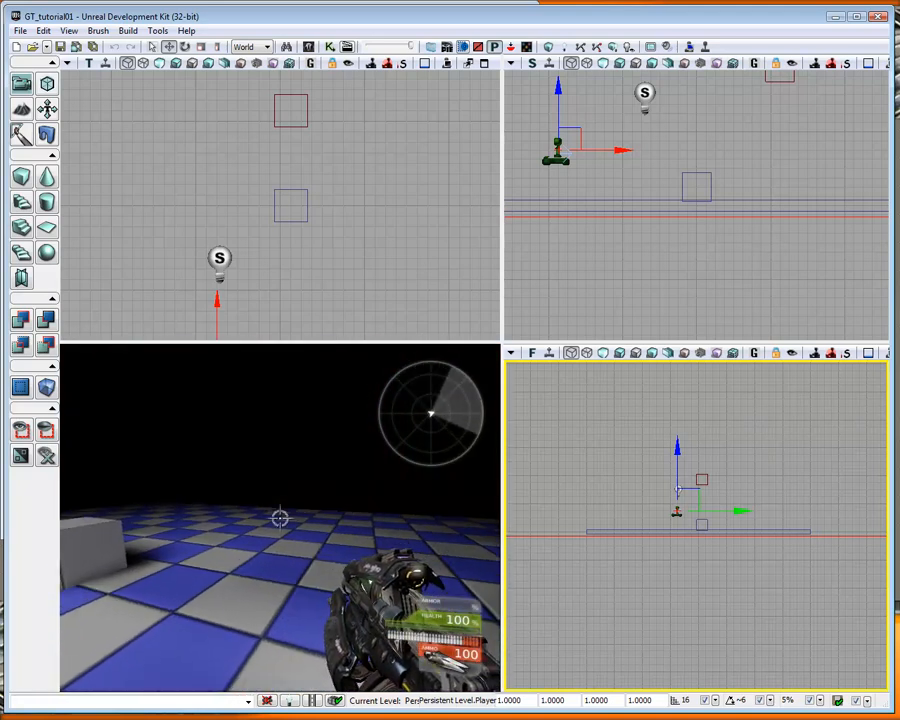
{"action": "key", "text": "Escape"}
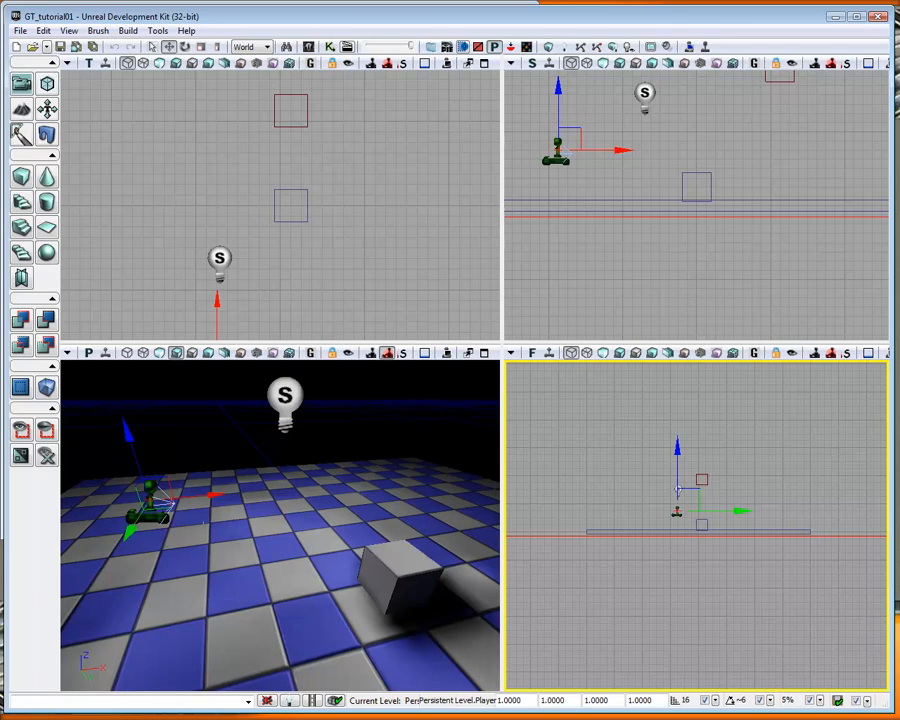
Set the world's Game Type For PIE to MyGameInfo and save the level.
{"action": "left_click", "coordinate": [69, 31]}
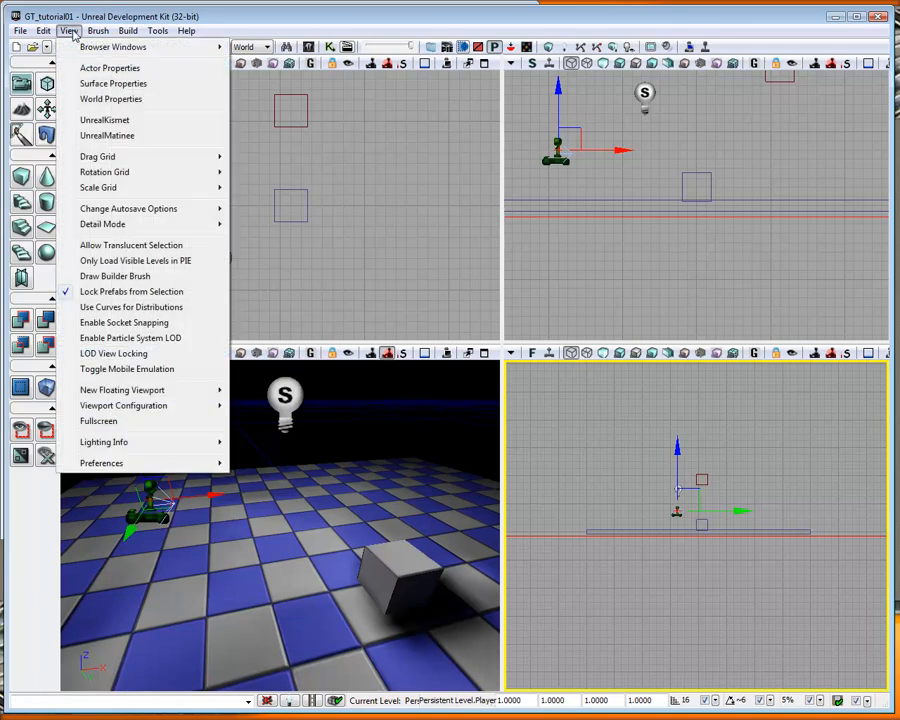
{"action": "left_click", "coordinate": [101, 100]}
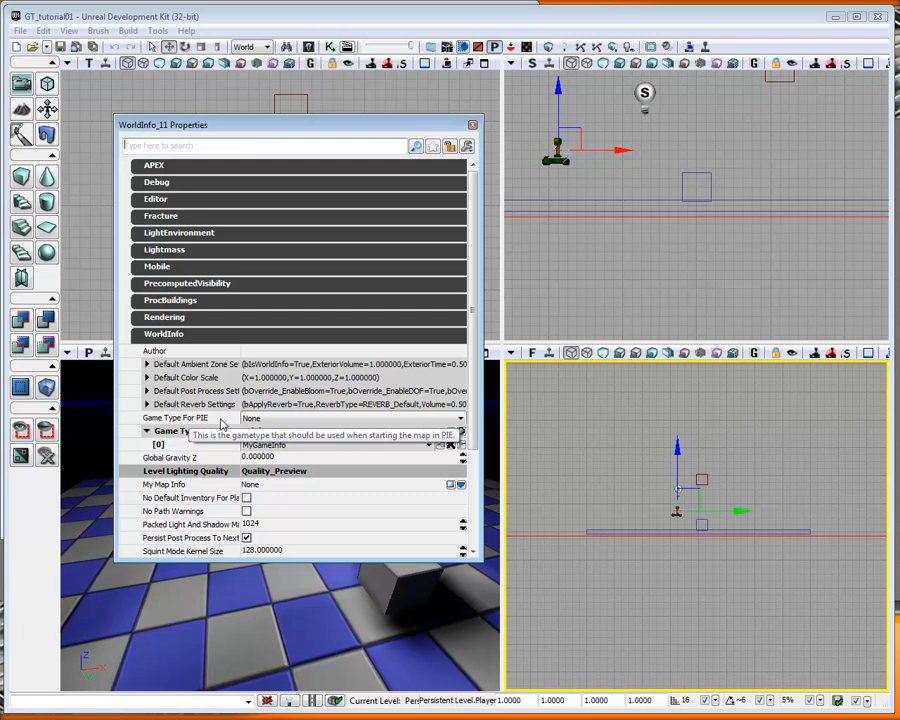
{"action": "left_click", "coordinate": [277, 418]}
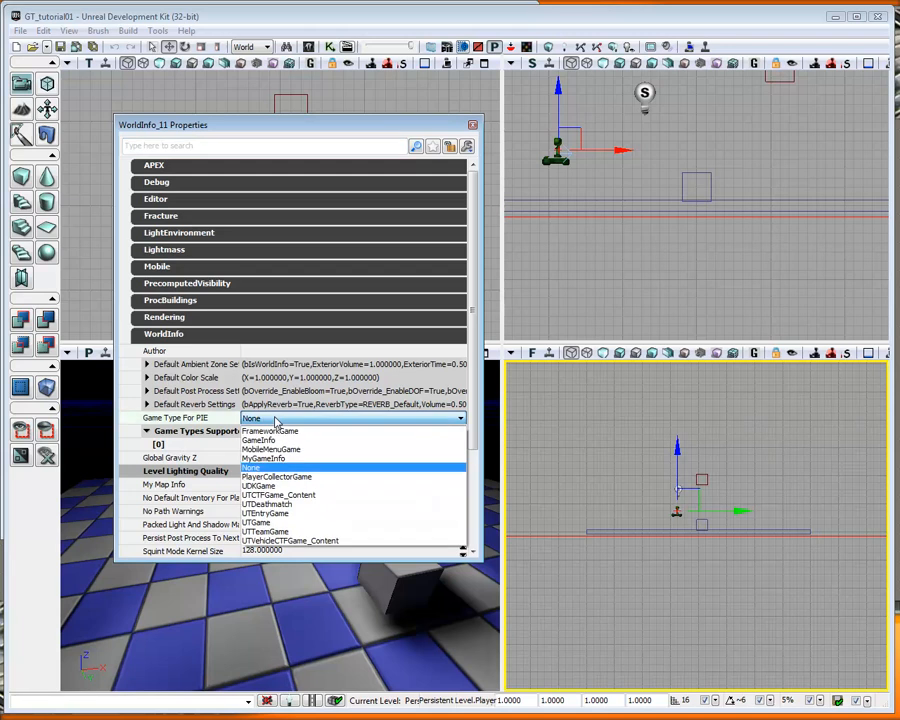
{"action": "left_click", "coordinate": [282, 459]}
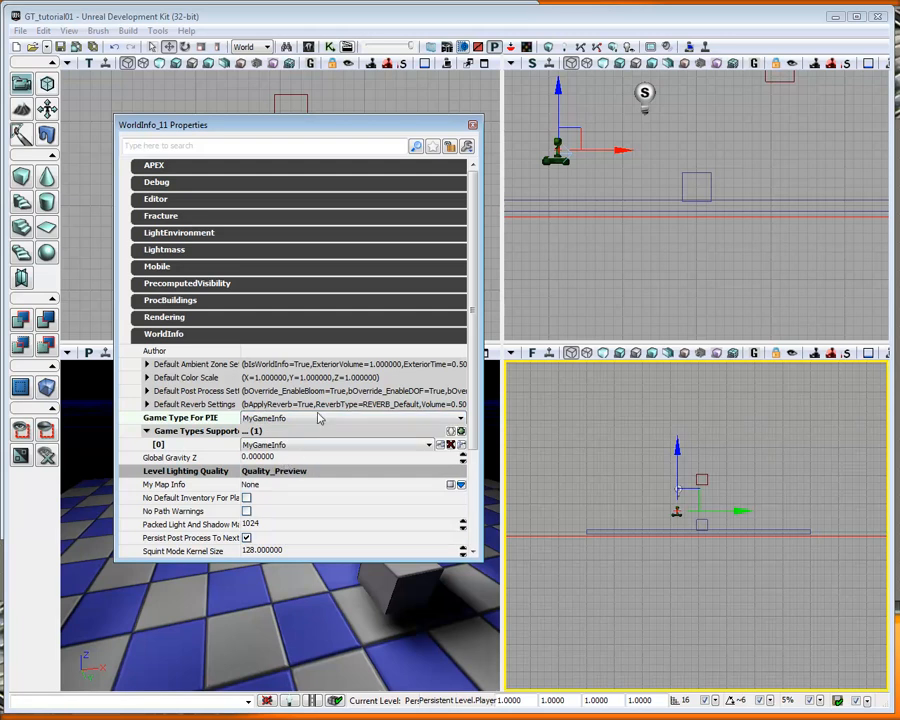
{"action": "left_click", "coordinate": [472, 125]}
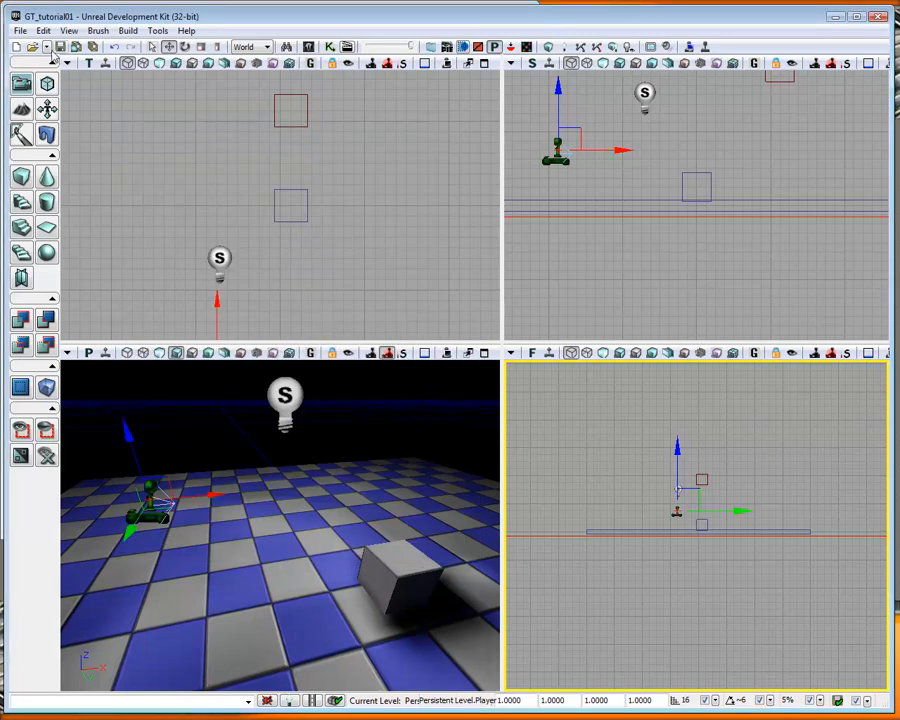
{"action": "left_click", "coordinate": [60, 47]}
Test-play the level in the perspective viewport, running around the floor and firing the weapon, and quit the play session.
{"action": "left_click", "coordinate": [446, 355]}
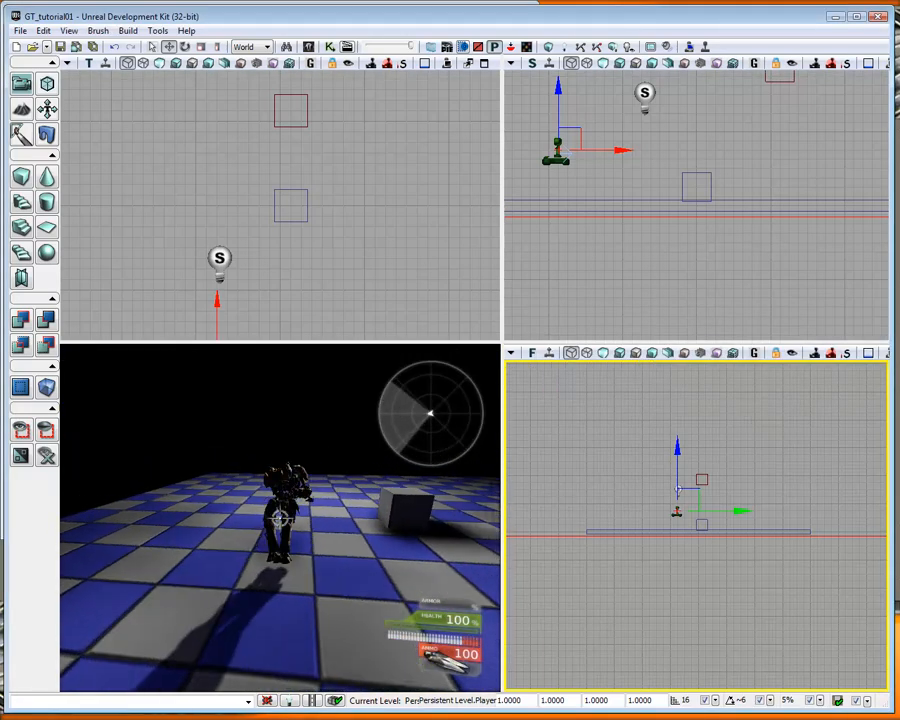
{"action": "key", "text": "s"}
{"action": "key", "text": "w"}
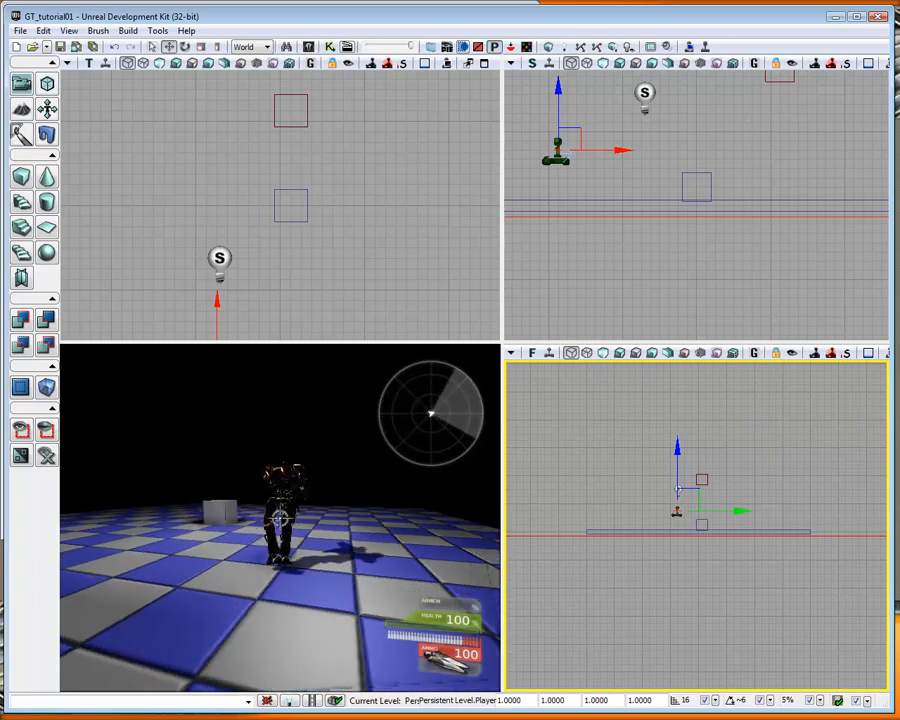
{"action": "left_click", "coordinate": [281, 518]}
{"action": "left_click", "coordinate": [281, 518]}
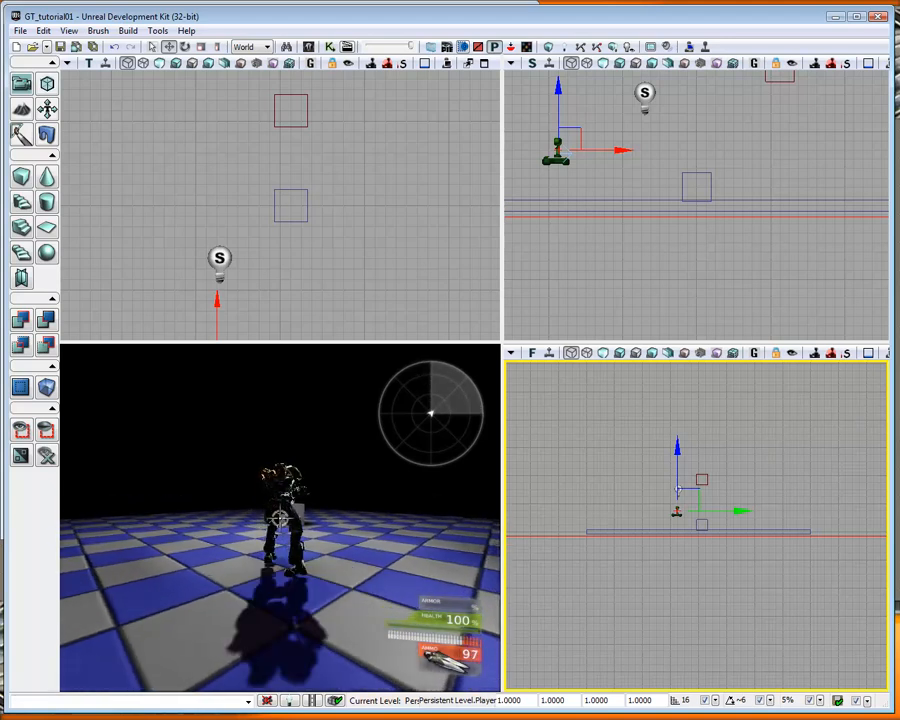
{"action": "key", "text": "w"}
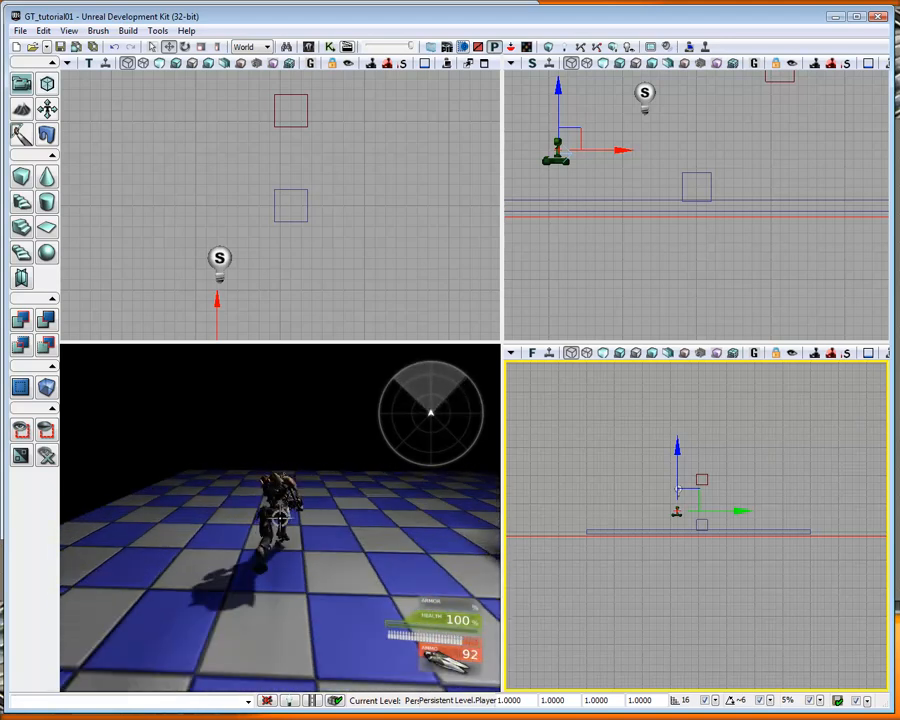
{"action": "key", "text": "w"}
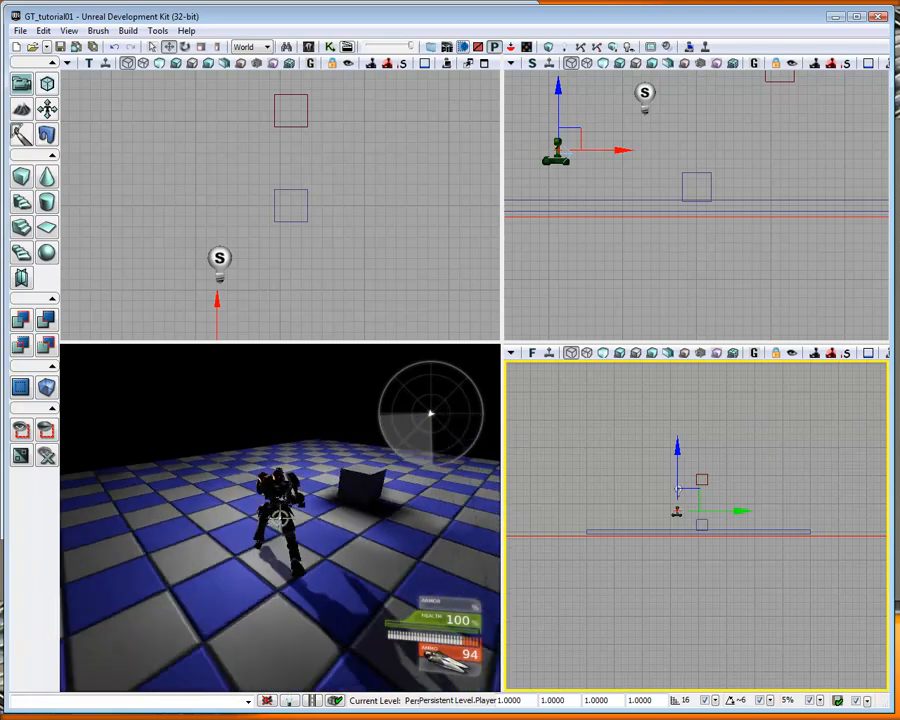
{"action": "key", "text": "w"}
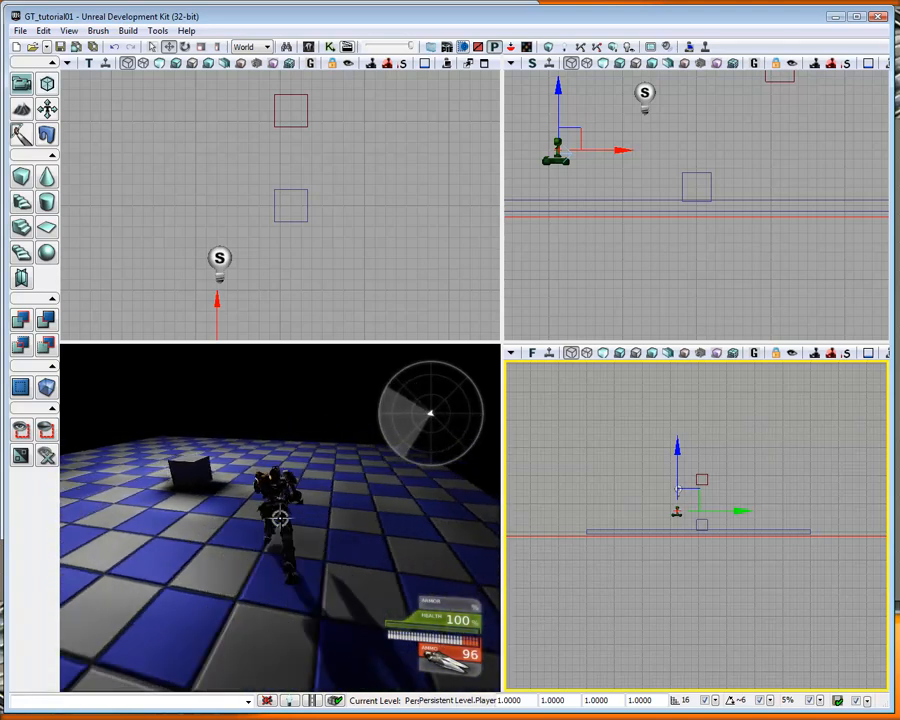
{"action": "key", "text": "w"}
{"action": "left_click", "coordinate": [280, 518]}
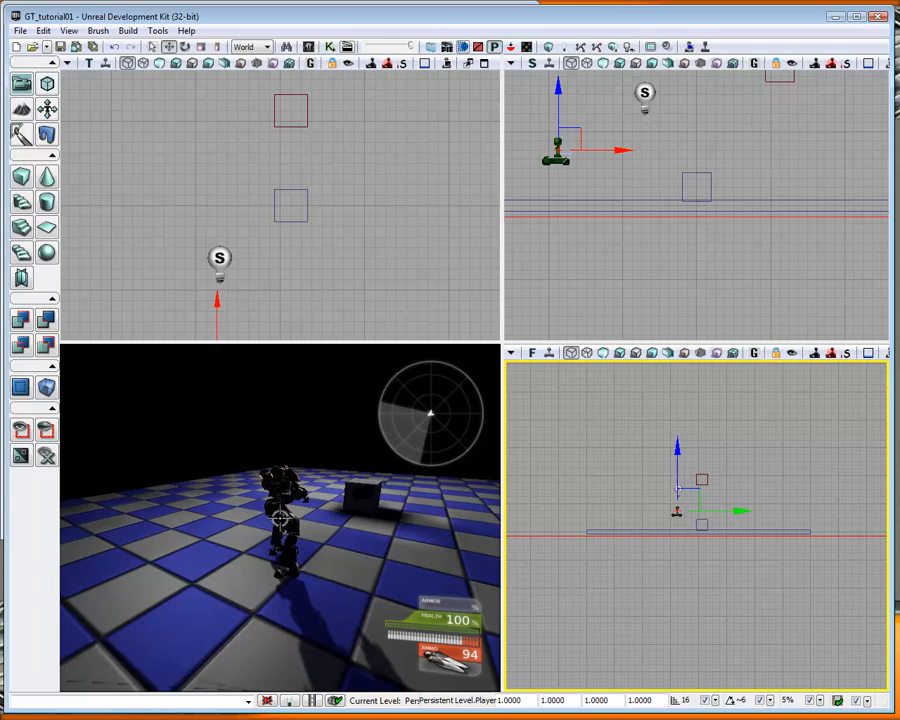
{"action": "key", "text": "w"}
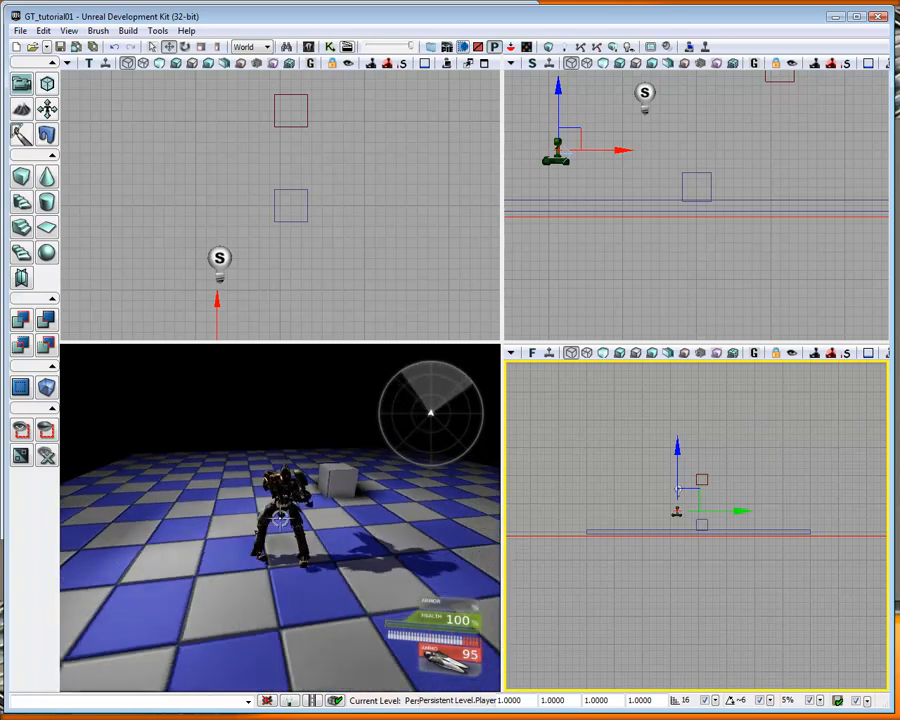
{"action": "key", "text": "w"}
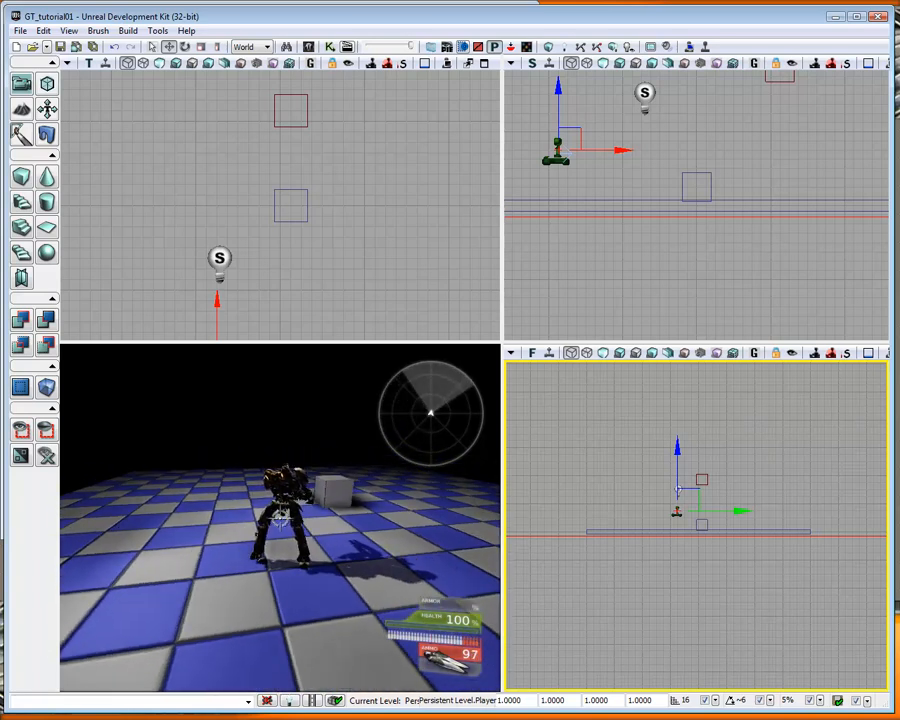
{"action": "key", "text": "Escape"}
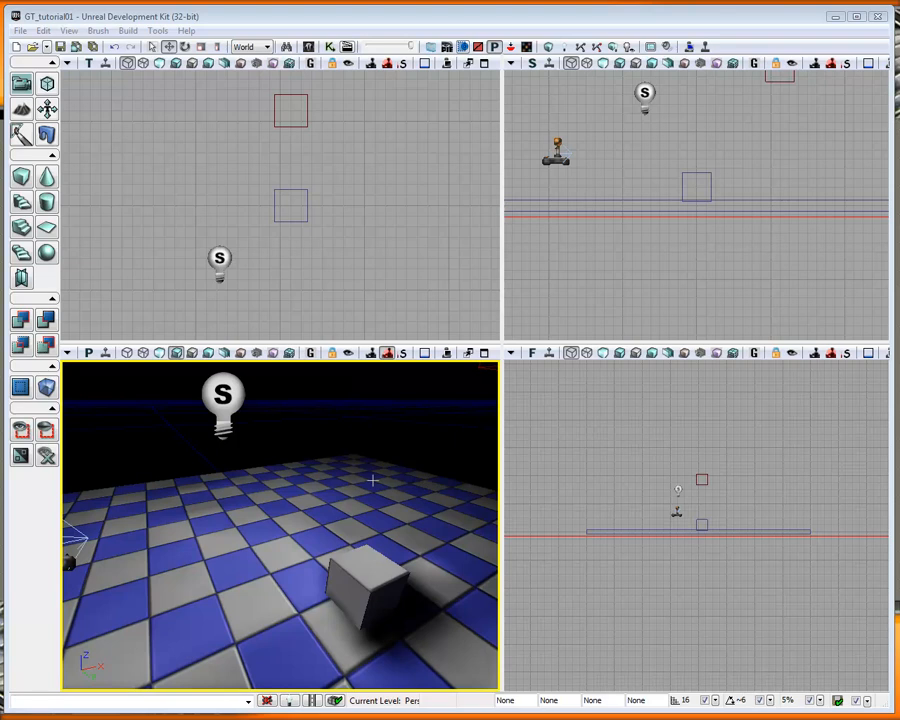
Open the actor classes and expand NavigationPoint, UDKVehicleFactory and UTVehicleFactory to list the placeable vehicle factories.
{"action": "left_click", "coordinate": [307, 46]}
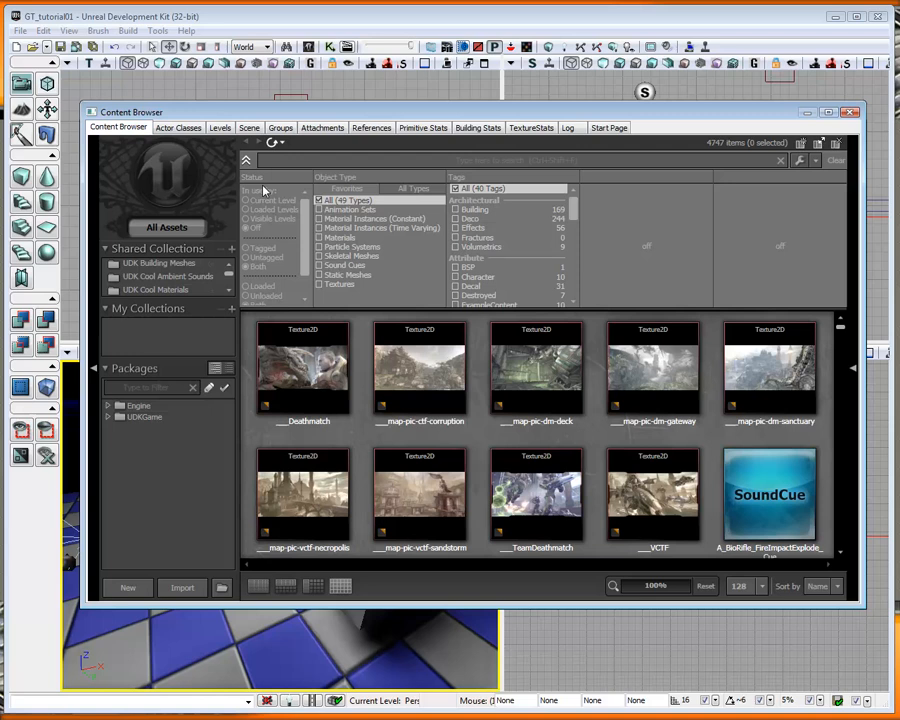
{"action": "left_click", "coordinate": [181, 129]}
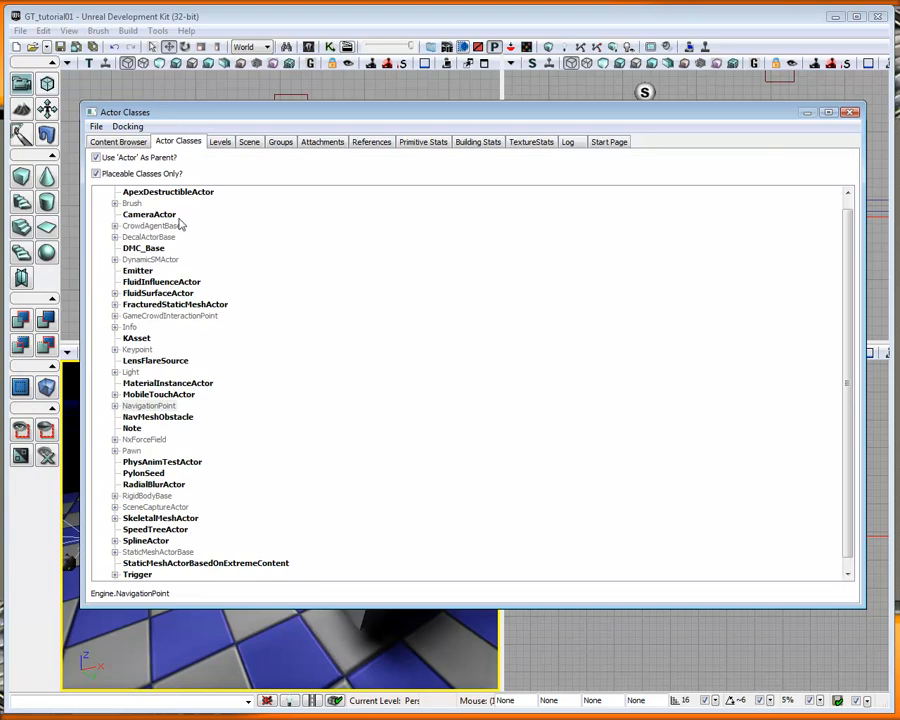
{"action": "left_click", "coordinate": [115, 406]}
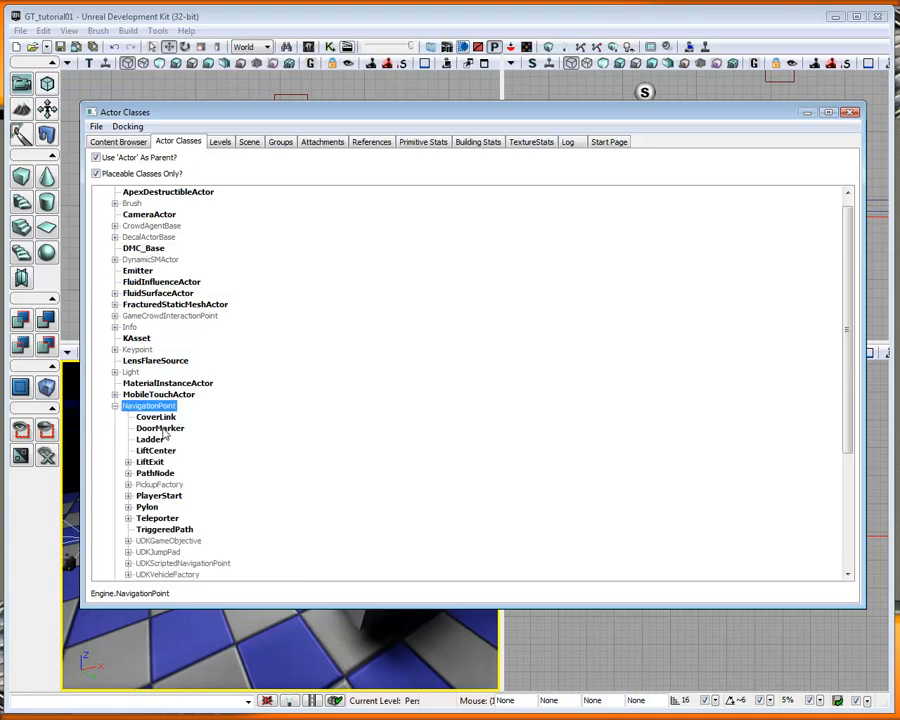
{"action": "scroll", "coordinate": [255, 472], "scroll_direction": "down", "scroll_amount": 2}
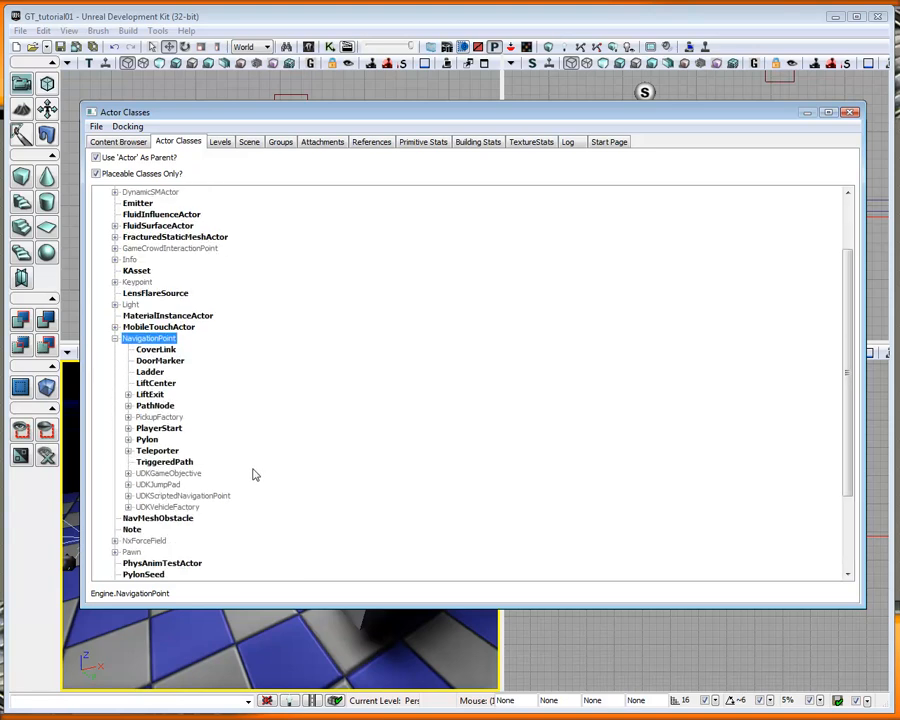
{"action": "left_click", "coordinate": [128, 508]}
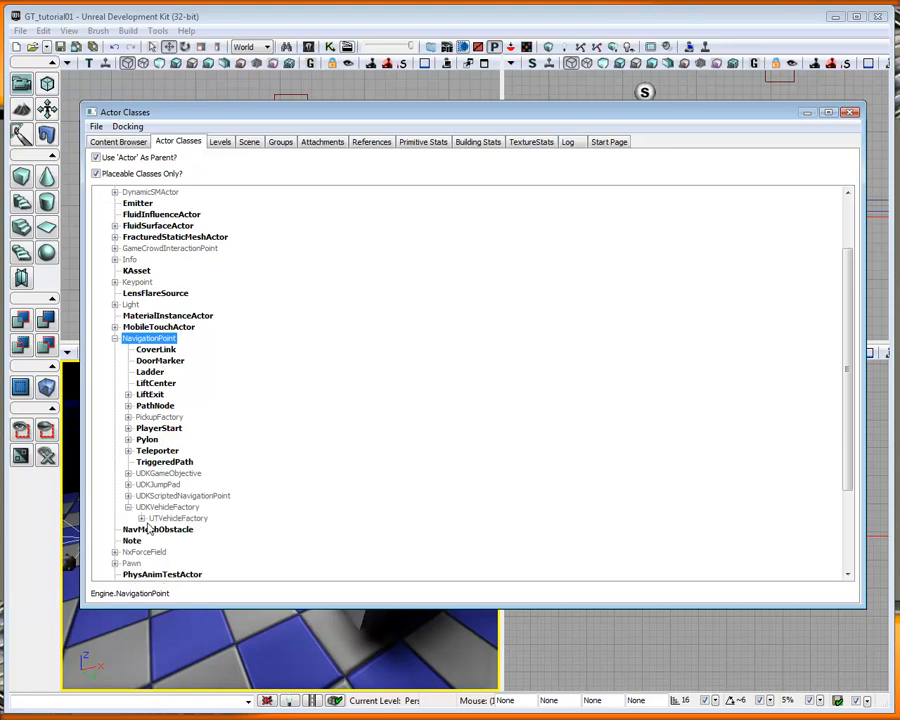
{"action": "left_click", "coordinate": [142, 518]}
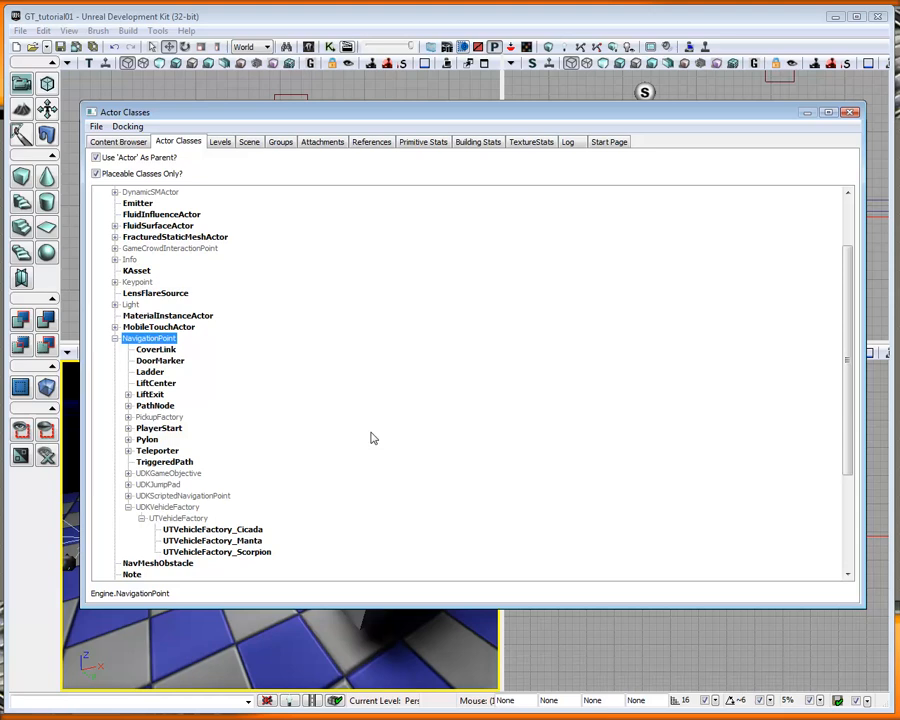
{"action": "scroll", "coordinate": [370, 430], "scroll_direction": "down", "scroll_amount": 4}
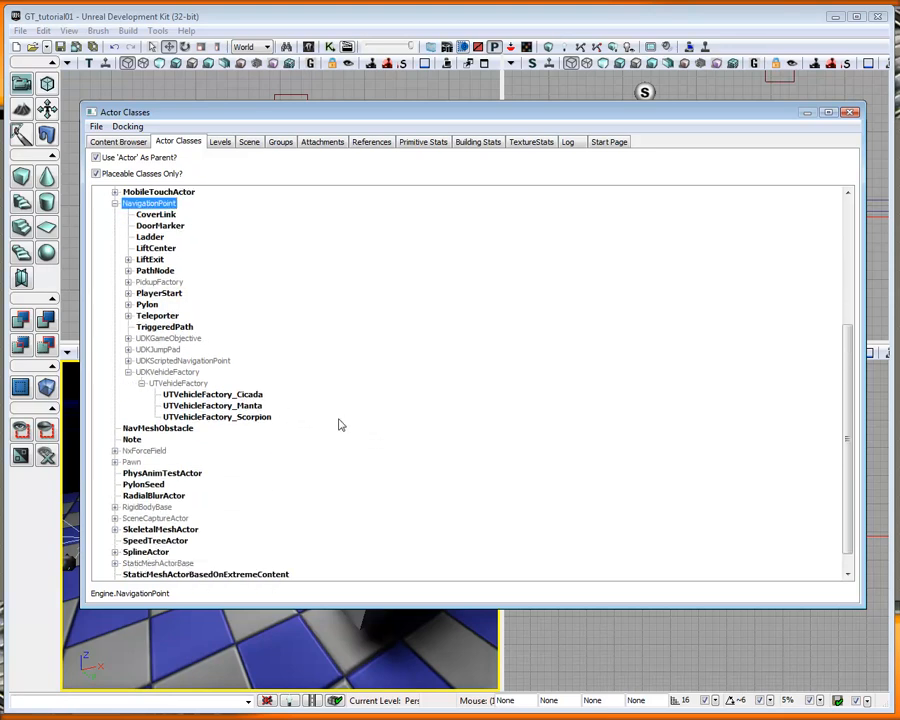
Add a UTVehicleFactory_Manta actor on the checkered floor behind the cube in the perspective view.
{"action": "left_click", "coordinate": [215, 406]}
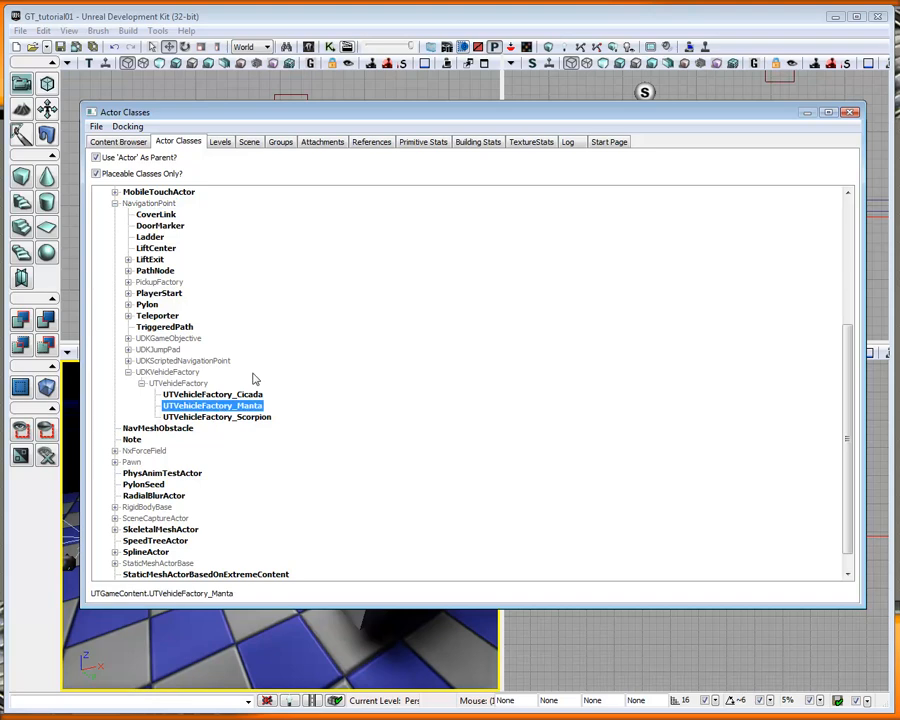
{"action": "left_click_drag", "start_coordinate": [183, 112], "coordinate": [583, 137]}
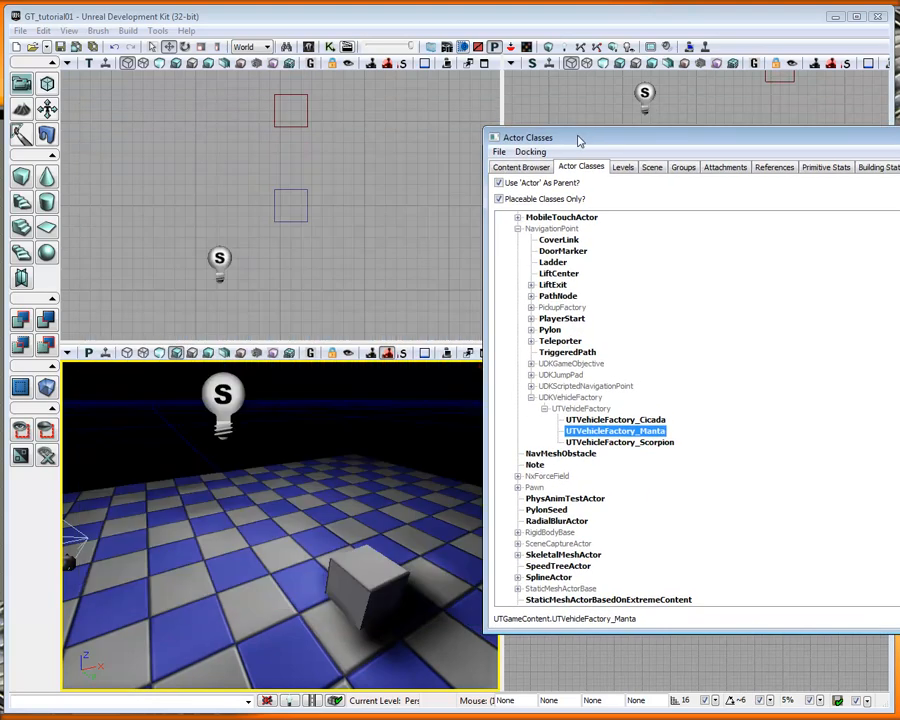
{"action": "right_click", "coordinate": [329, 498]}
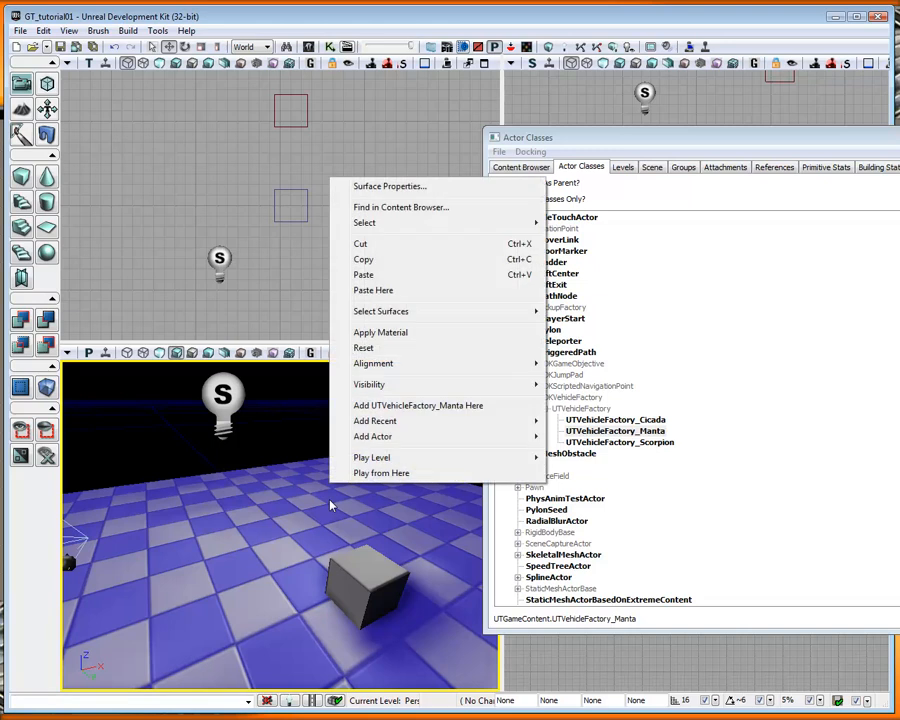
{"action": "left_click", "coordinate": [425, 408]}
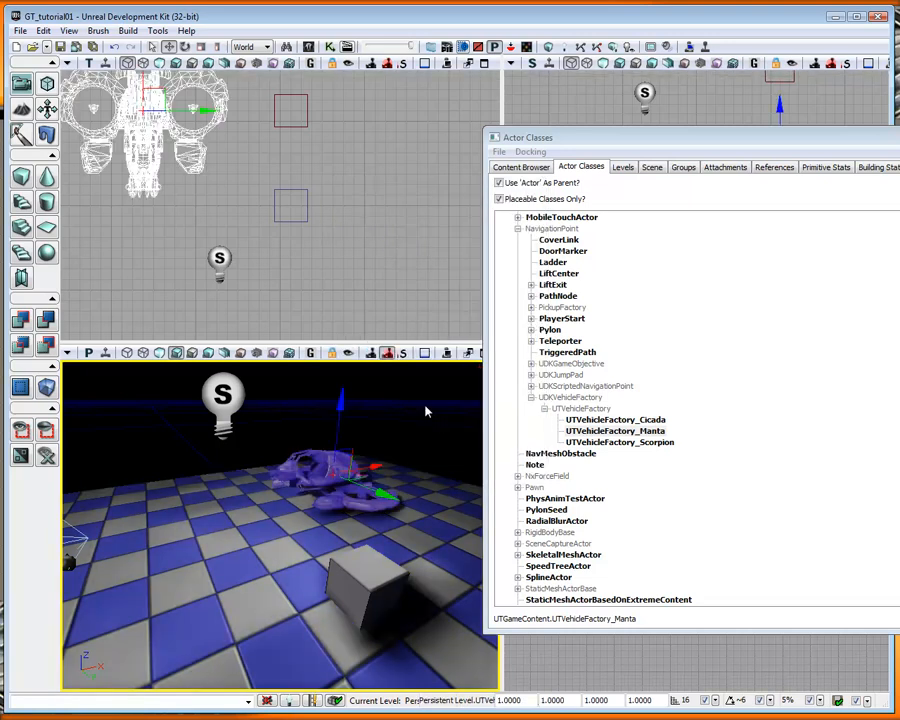
Add a UTVehicleFactory_Scorpion actor on the floor beside the player start.
{"action": "left_click", "coordinate": [618, 442]}
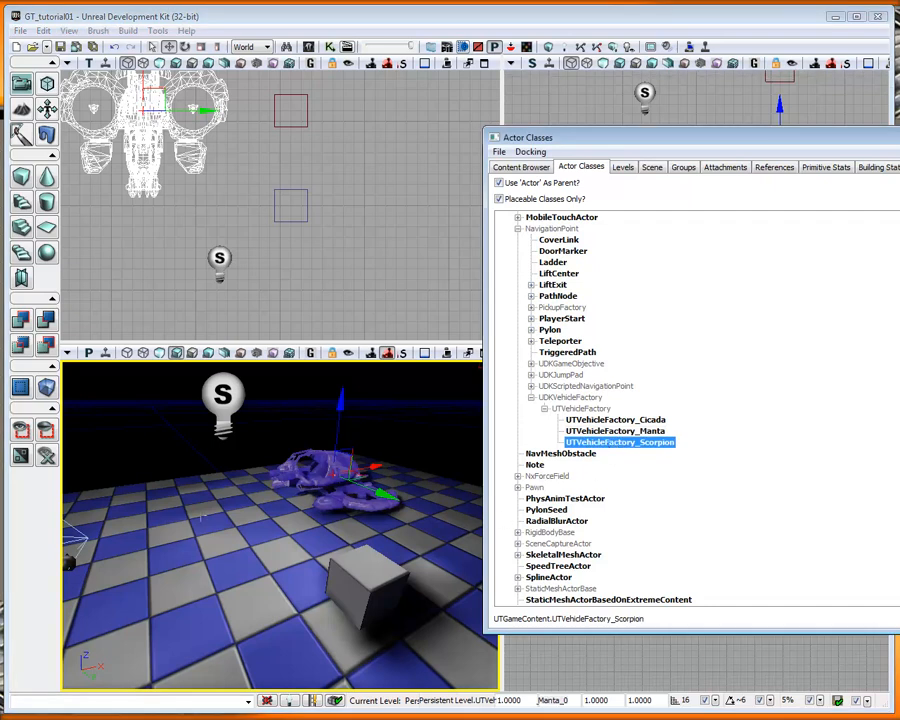
{"action": "right_click", "coordinate": [171, 547]}
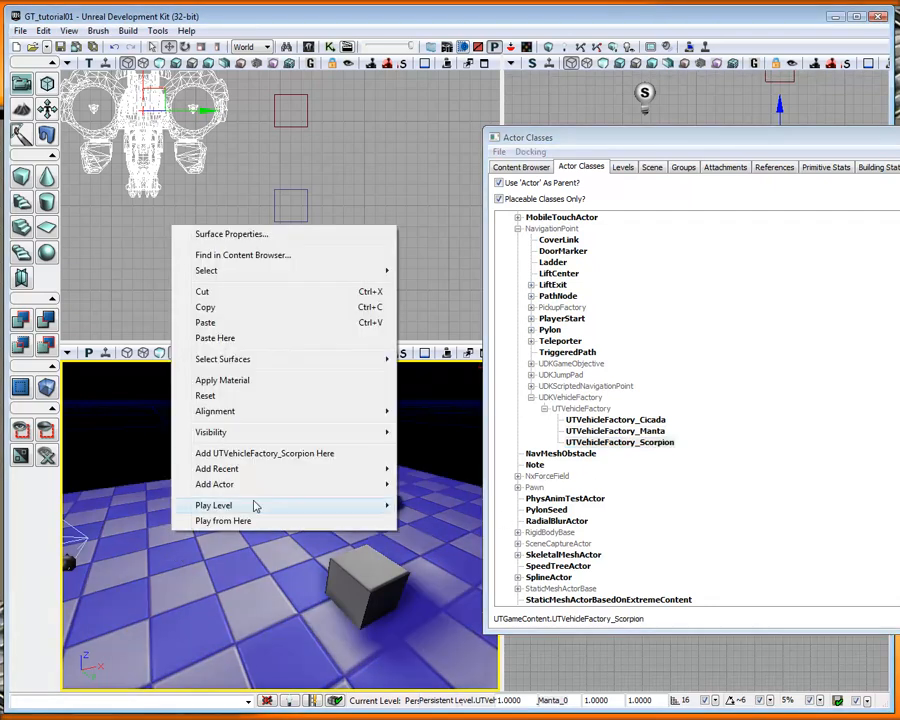
{"action": "left_click", "coordinate": [257, 454]}
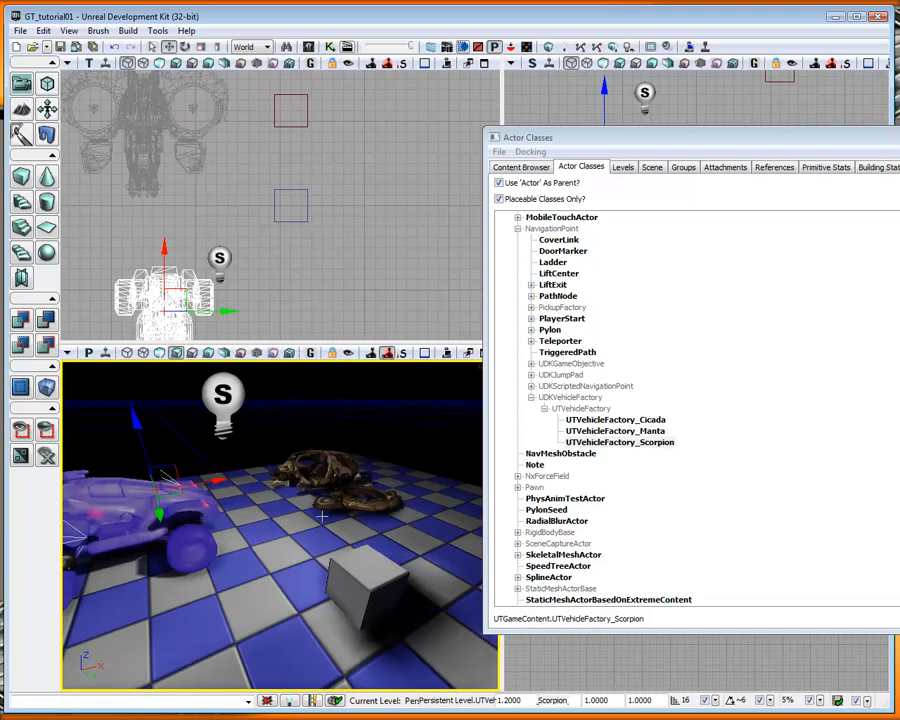
Add a UTVehicleFactory_Cicada actor on the open floor beyond the cube and close the actor classes window.
{"action": "right_click_drag", "start_coordinate": [291, 538], "coordinate": [287, 534]}
{"action": "left_click", "coordinate": [609, 420]}
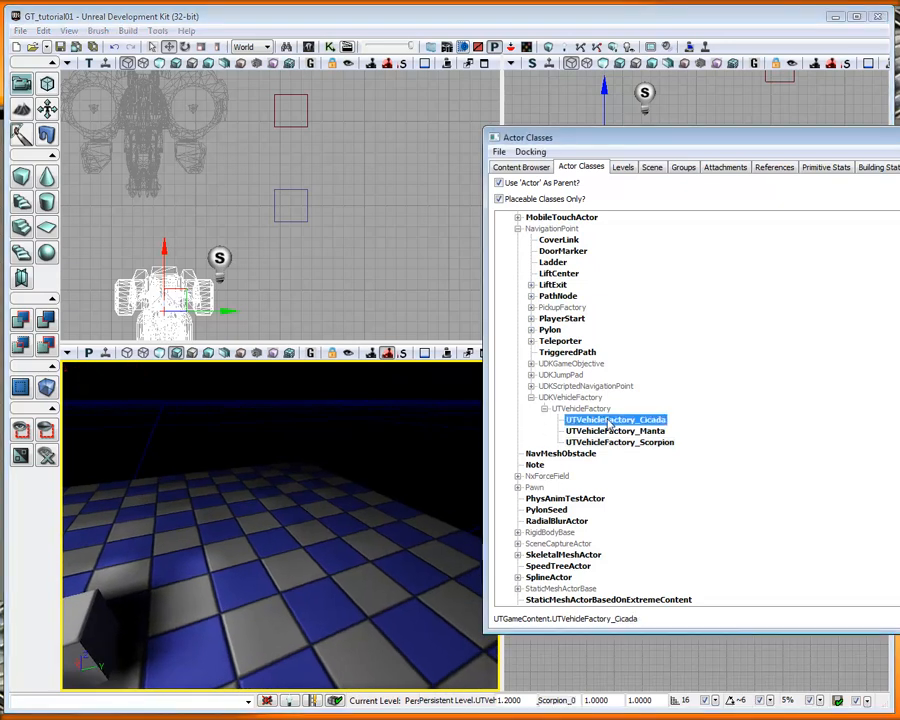
{"action": "right_click", "coordinate": [247, 502]}
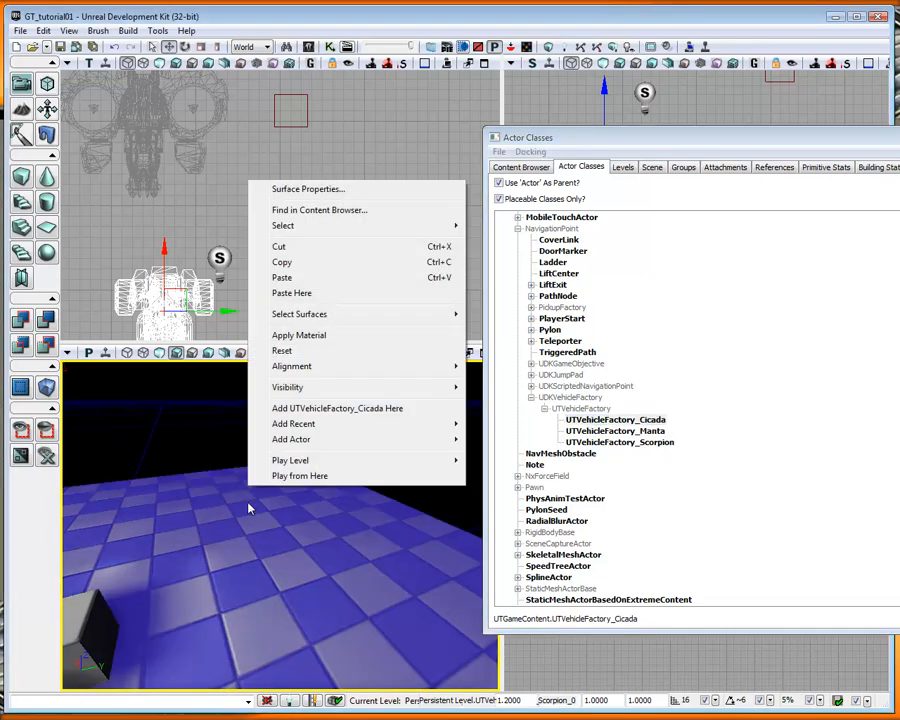
{"action": "left_click", "coordinate": [347, 409]}
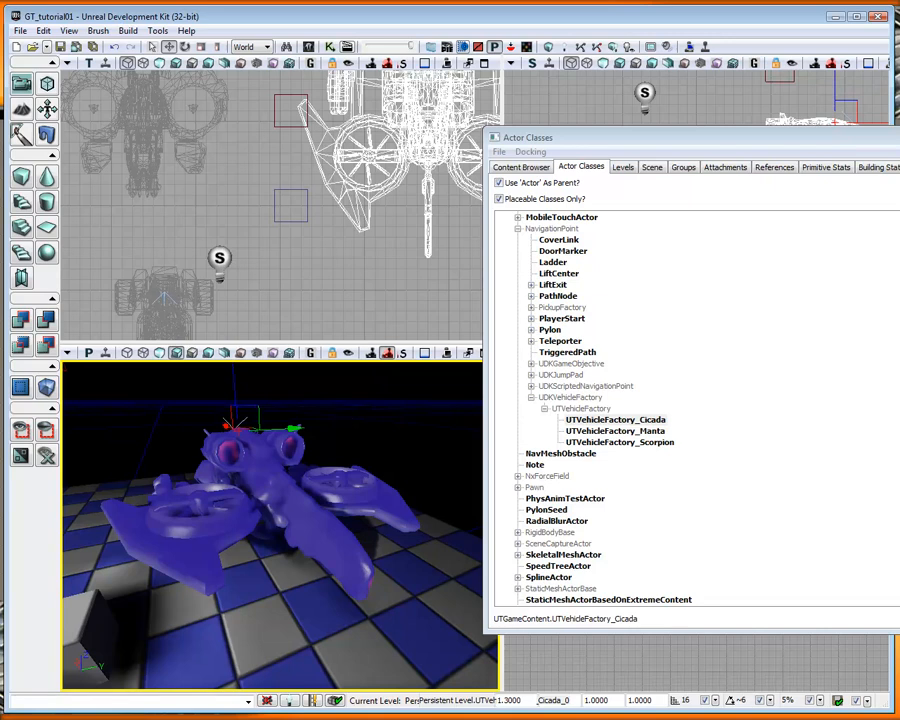
{"action": "left_click", "coordinate": [898, 138]}
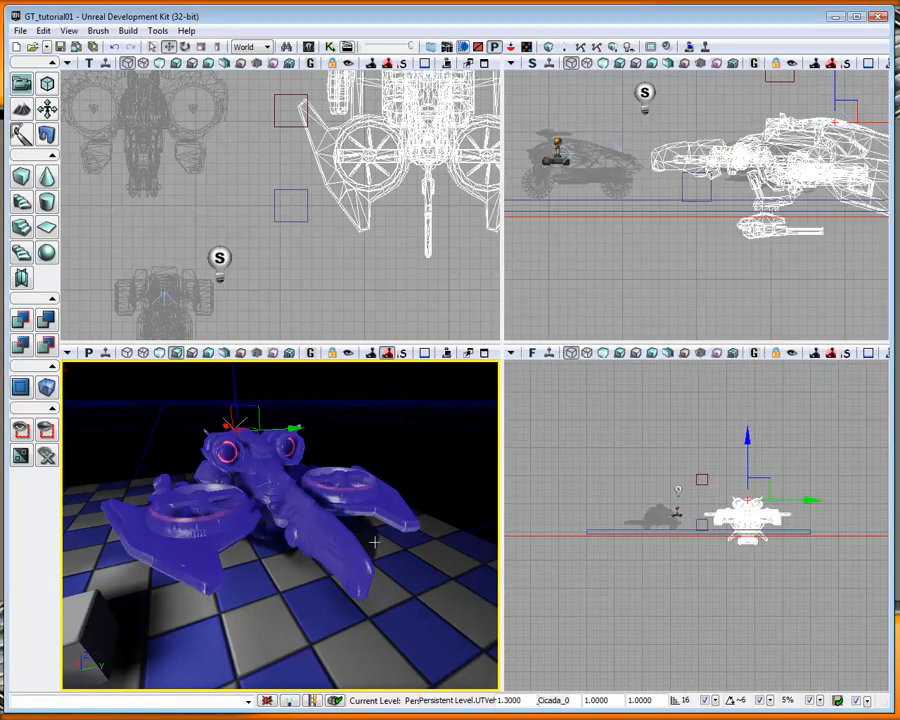
Move the Scorpion factory along the Y axis, clear of the player start, and save the level.
{"action": "left_click_drag", "start_coordinate": [380, 500], "coordinate": [150, 540]}
{"action": "left_click_drag", "start_coordinate": [421, 461], "coordinate": [415, 465]}
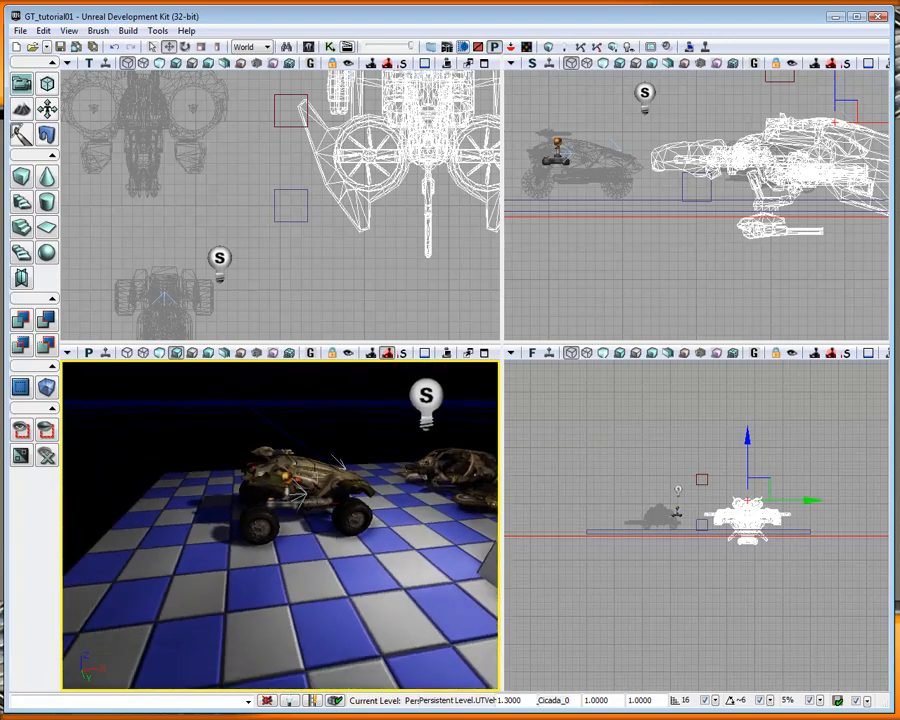
{"action": "left_click", "coordinate": [340, 463]}
{"action": "left_click_drag", "start_coordinate": [357, 491], "coordinate": [485, 590]}
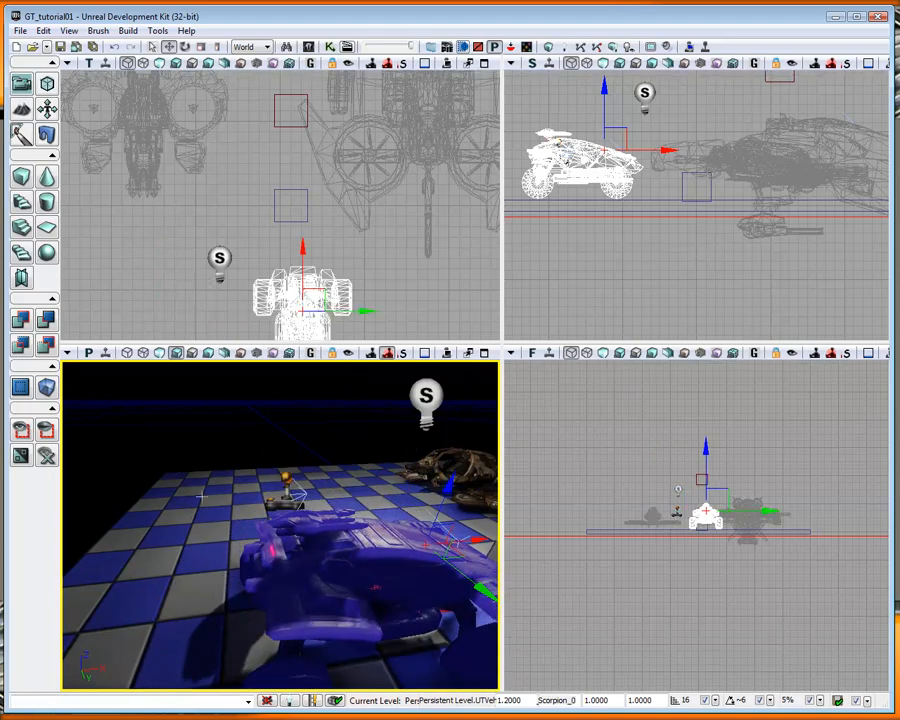
{"action": "left_click_drag", "start_coordinate": [340, 520], "coordinate": [482, 562]}
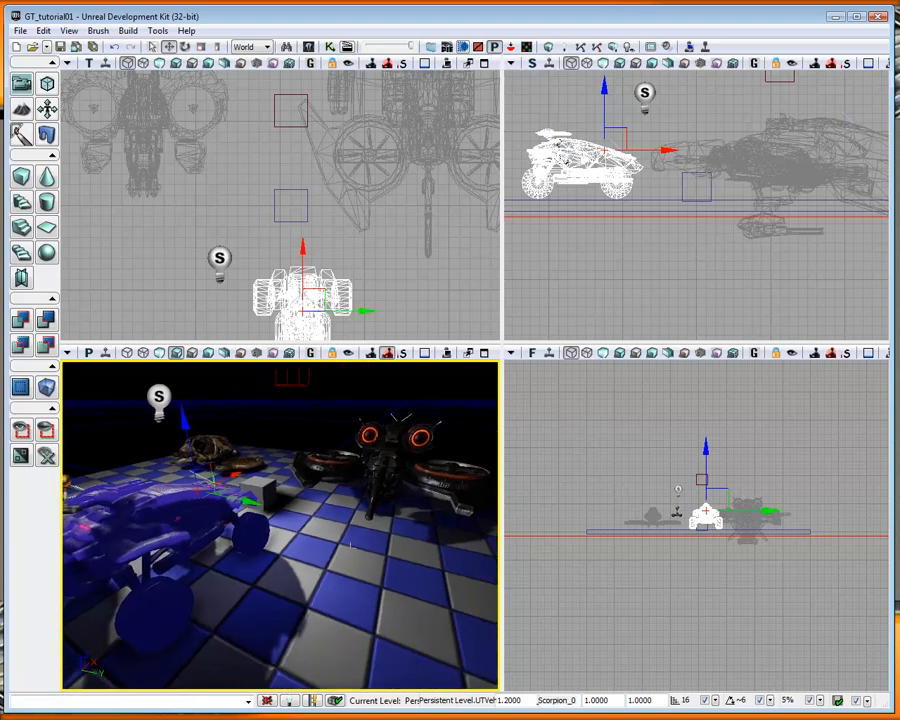
{"action": "left_click", "coordinate": [60, 47]}
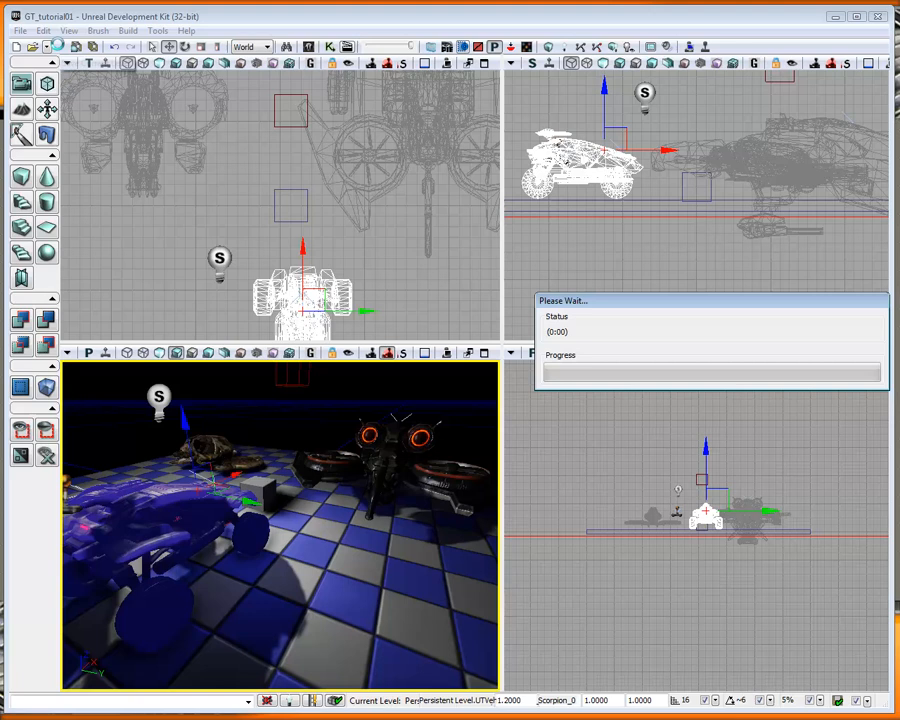
Play-test the level in the perspective viewport, walk the character to the Scorpion and get in.
{"action": "left_click", "coordinate": [447, 353]}
{"action": "key", "text": "s"}
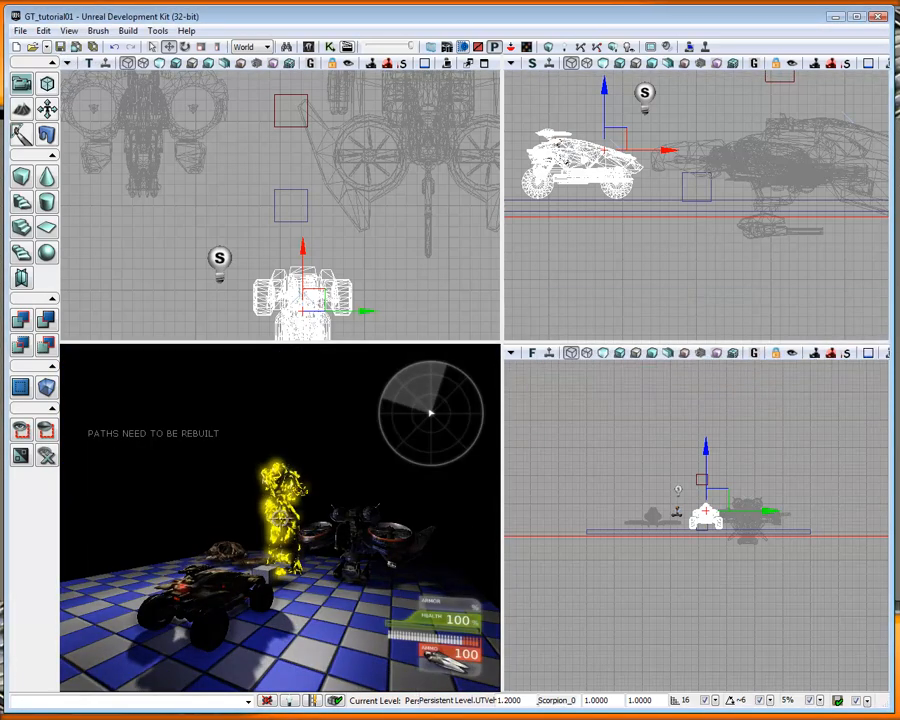
{"action": "key", "text": "w"}
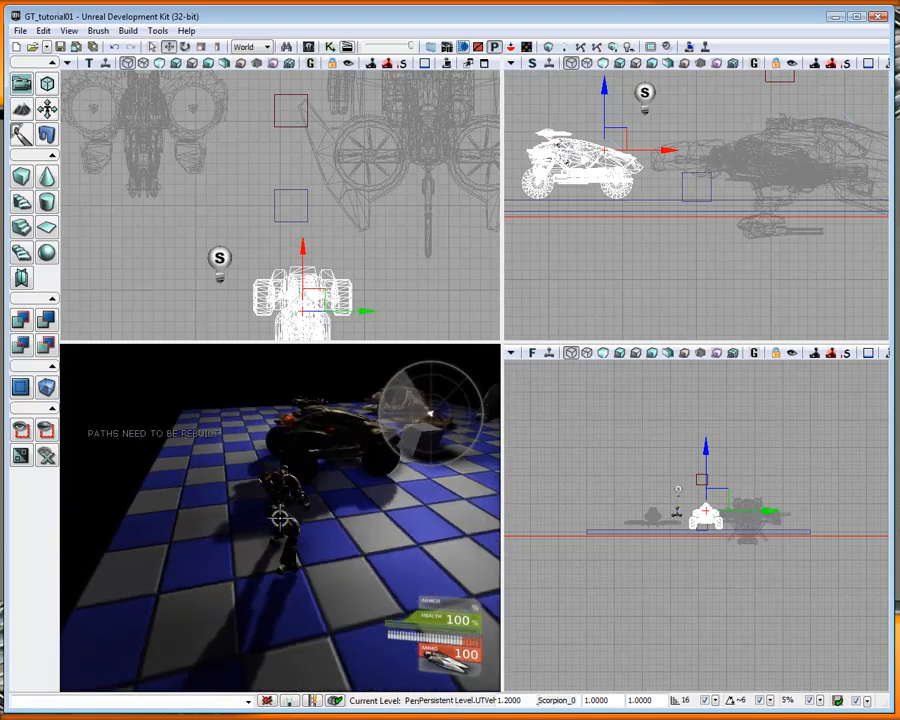
{"action": "key", "text": "w"}
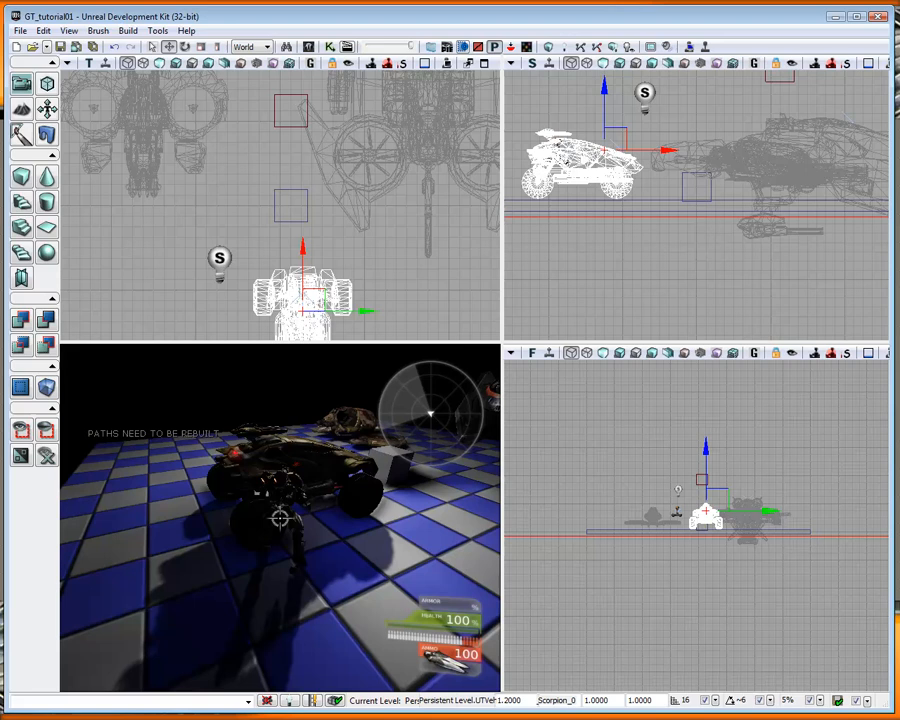
{"action": "key", "text": "e"}
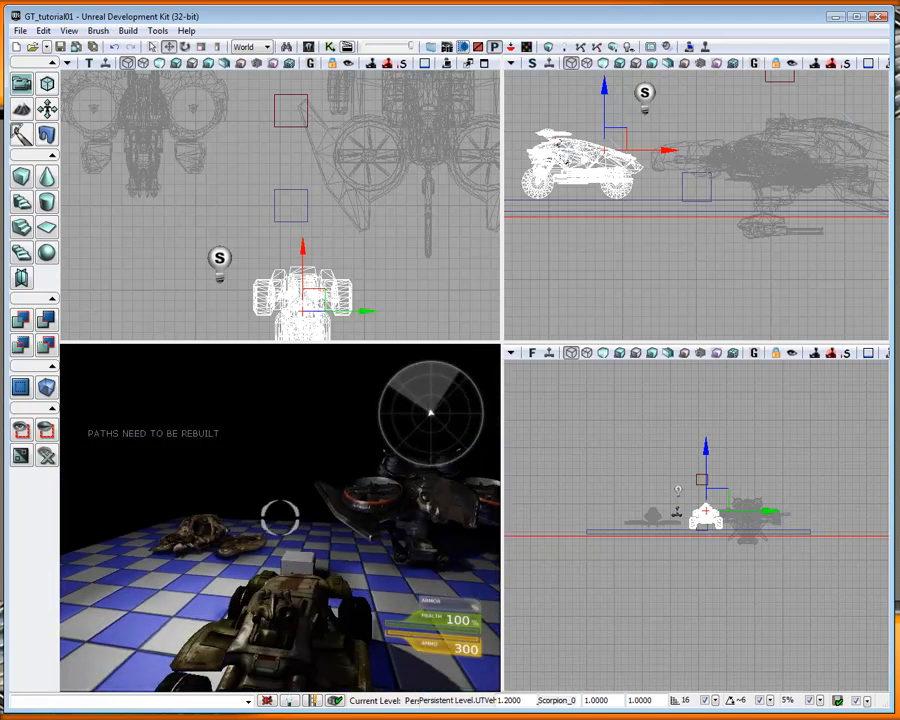
Drive the Scorpion across the checkered floor past the cube toward the Manta, brake and get out.
{"action": "key", "text": "w"}
{"action": "key", "text": "a"}
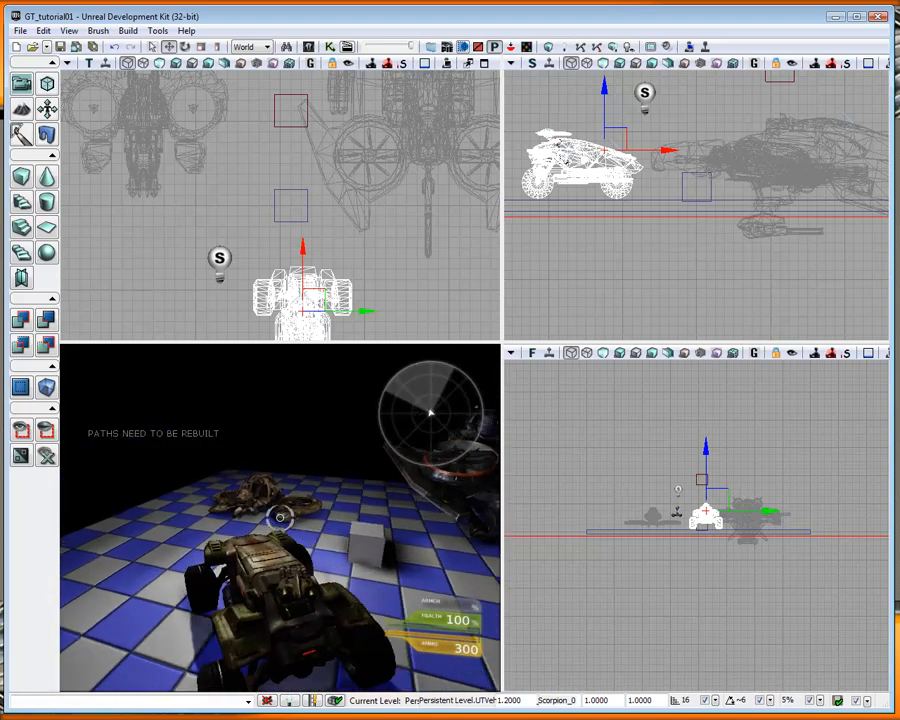
{"action": "key", "text": "s"}
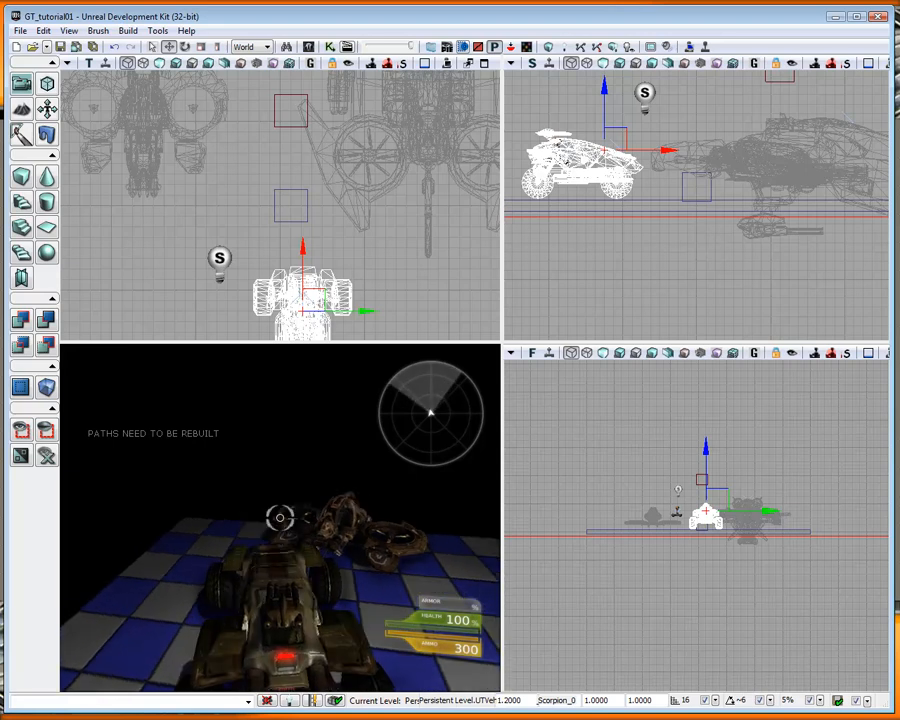
{"action": "key", "text": "e"}
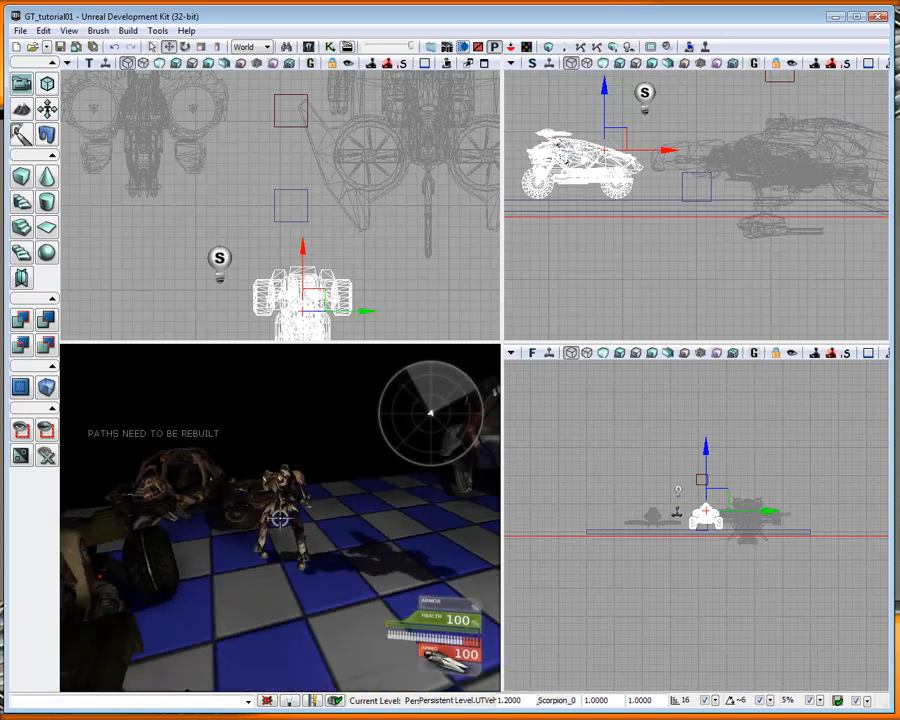
Board the Cicada, test flying it above the floor, and end the play session.
{"action": "key", "text": "w"}
{"action": "key", "text": "e"}
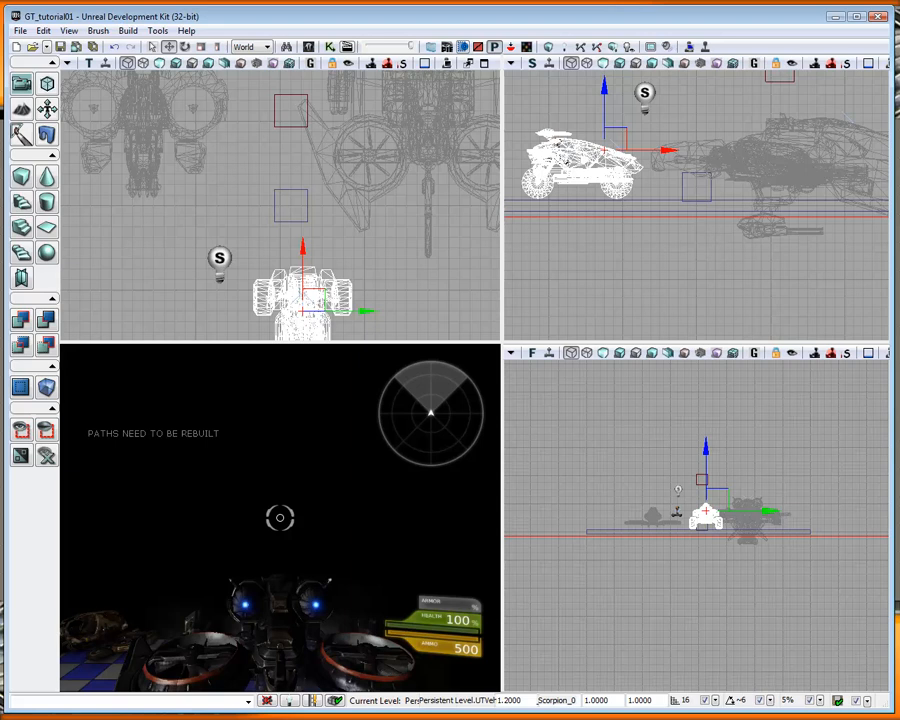
{"action": "key", "text": "space"}
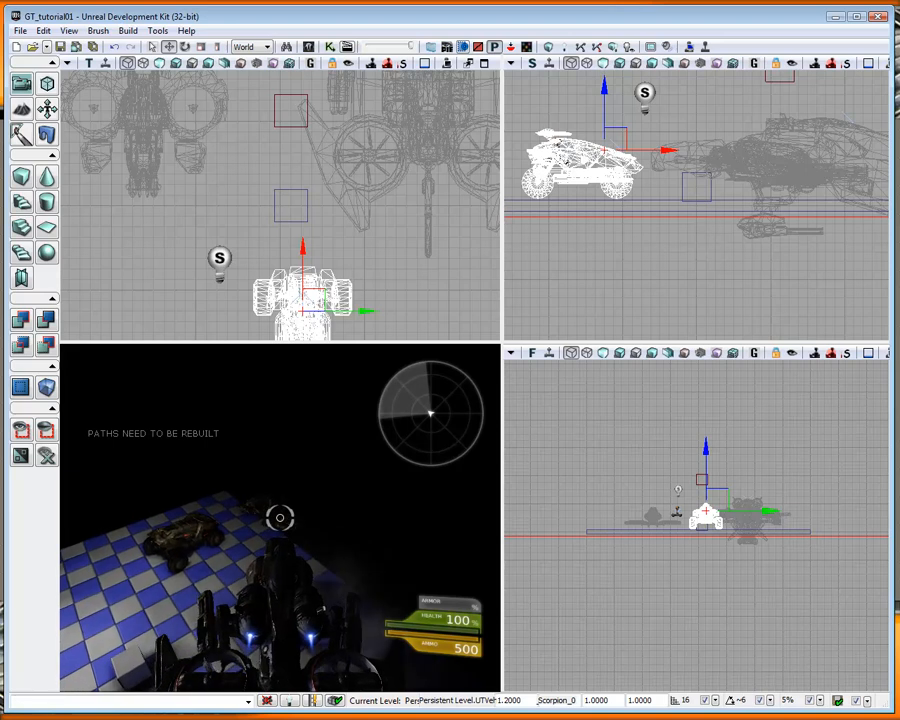
{"action": "left_click", "coordinate": [280, 517]}
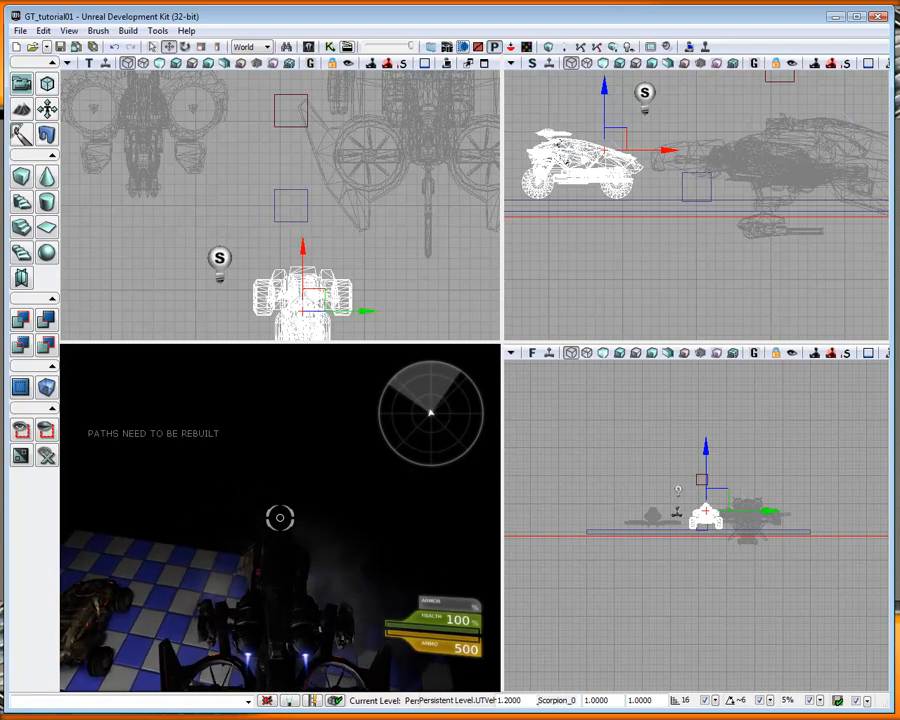
{"action": "key", "text": "Escape"}
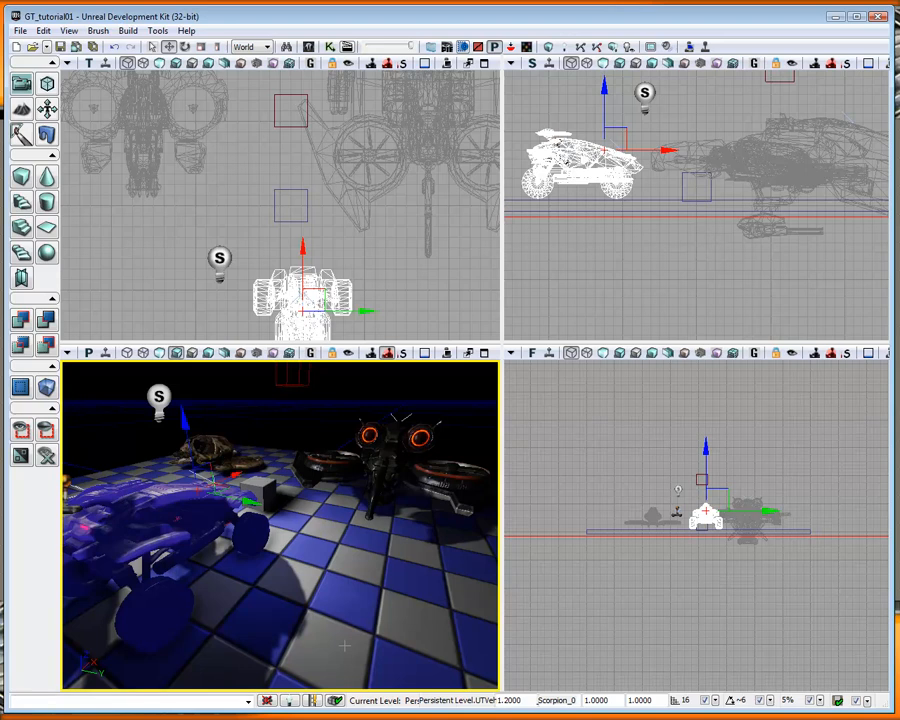